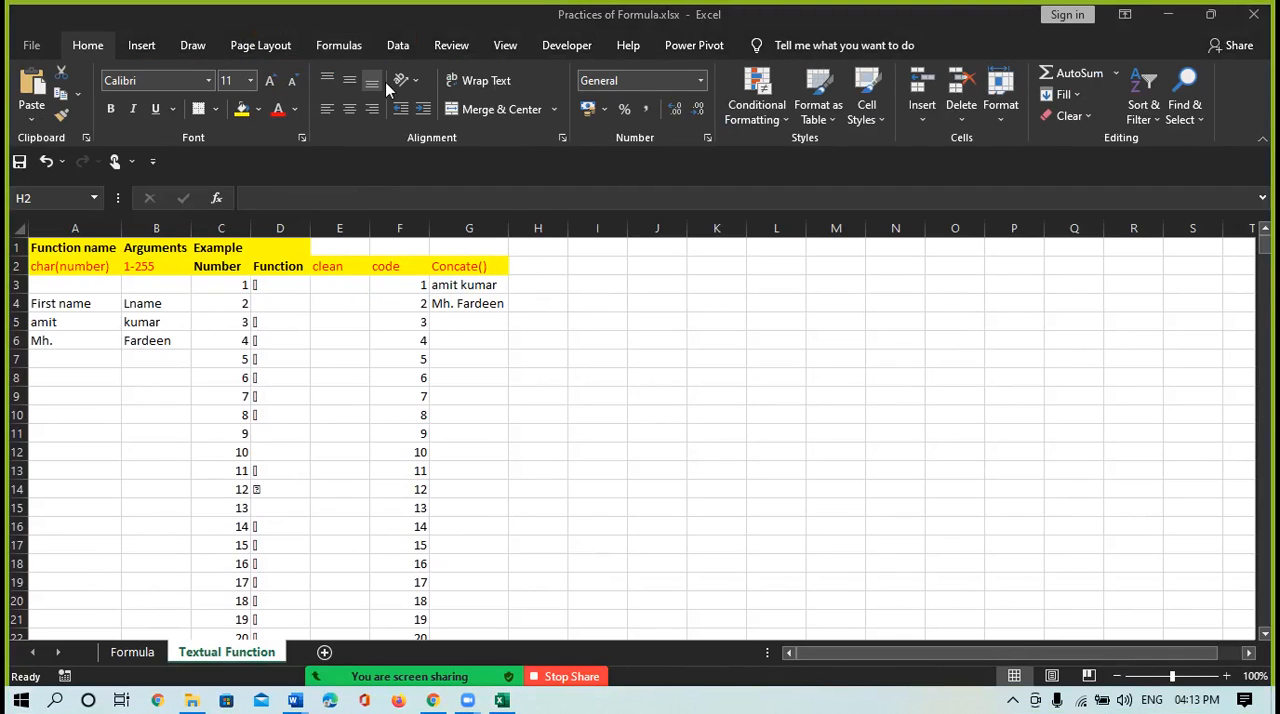
Look up DOLLAR among the text functions and enter the heading dollor() in cell H2
left_click(347, 48)
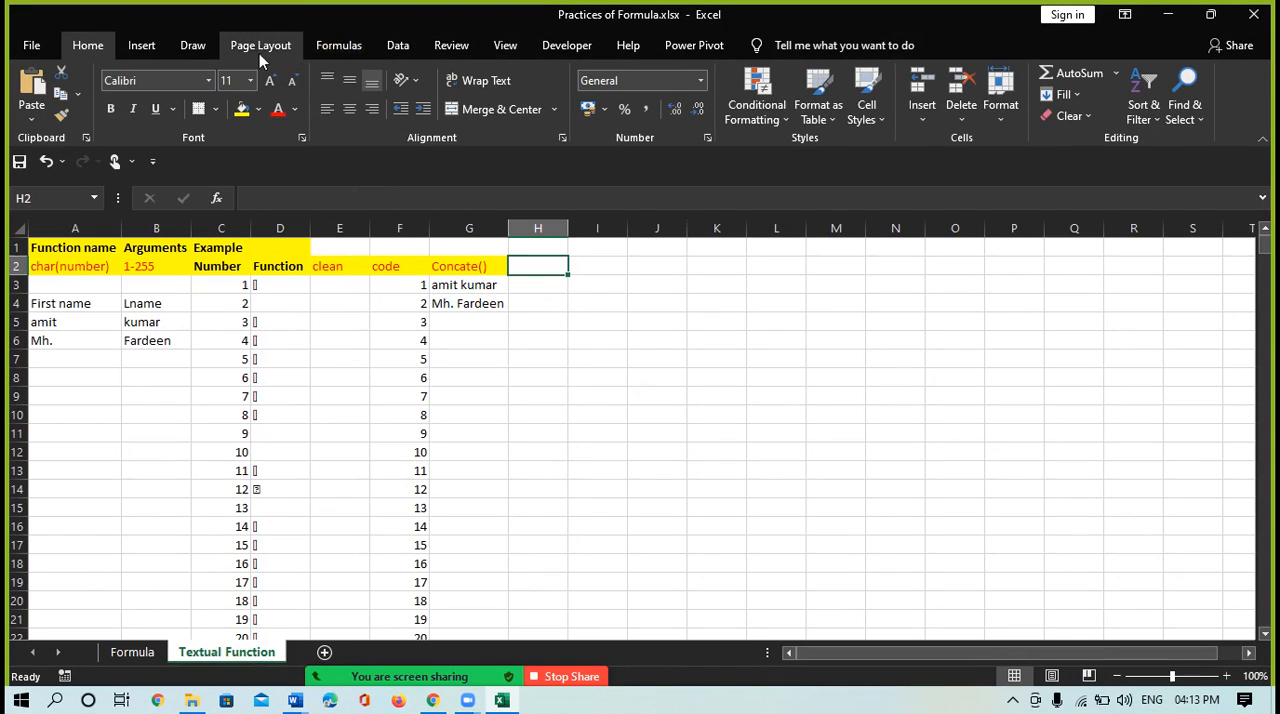
left_click(339, 46)
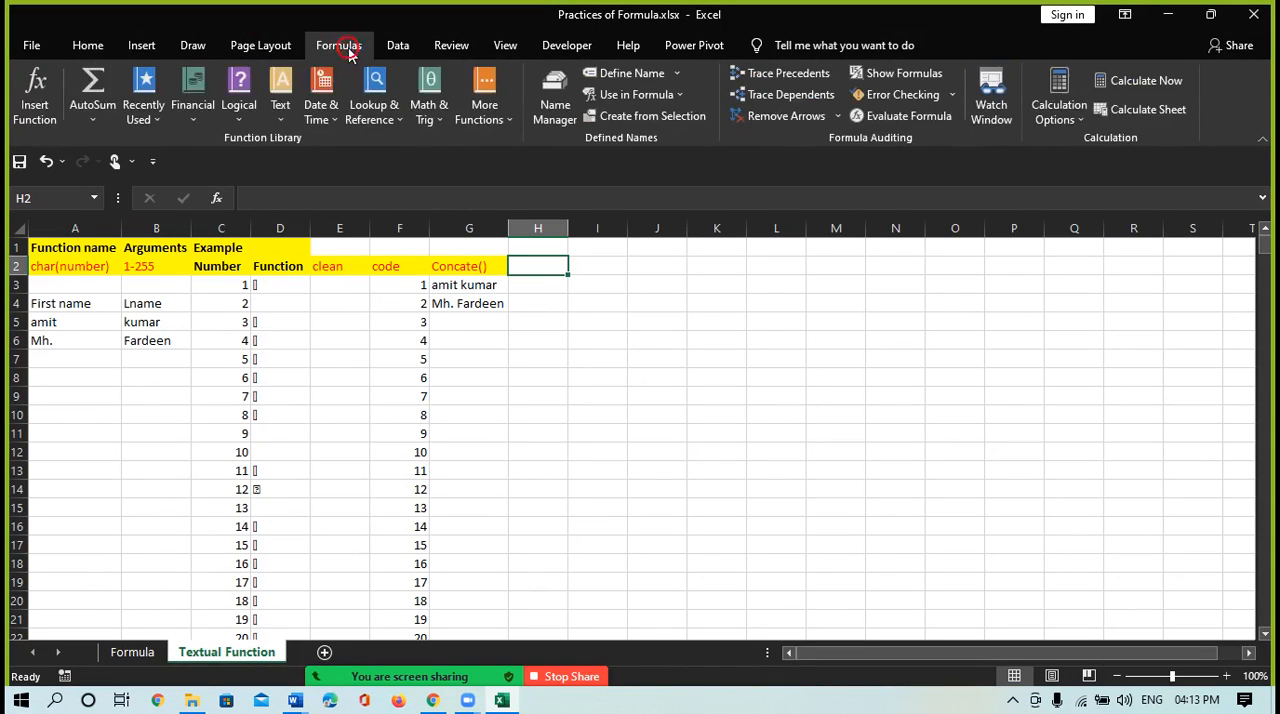
left_click(281, 108)
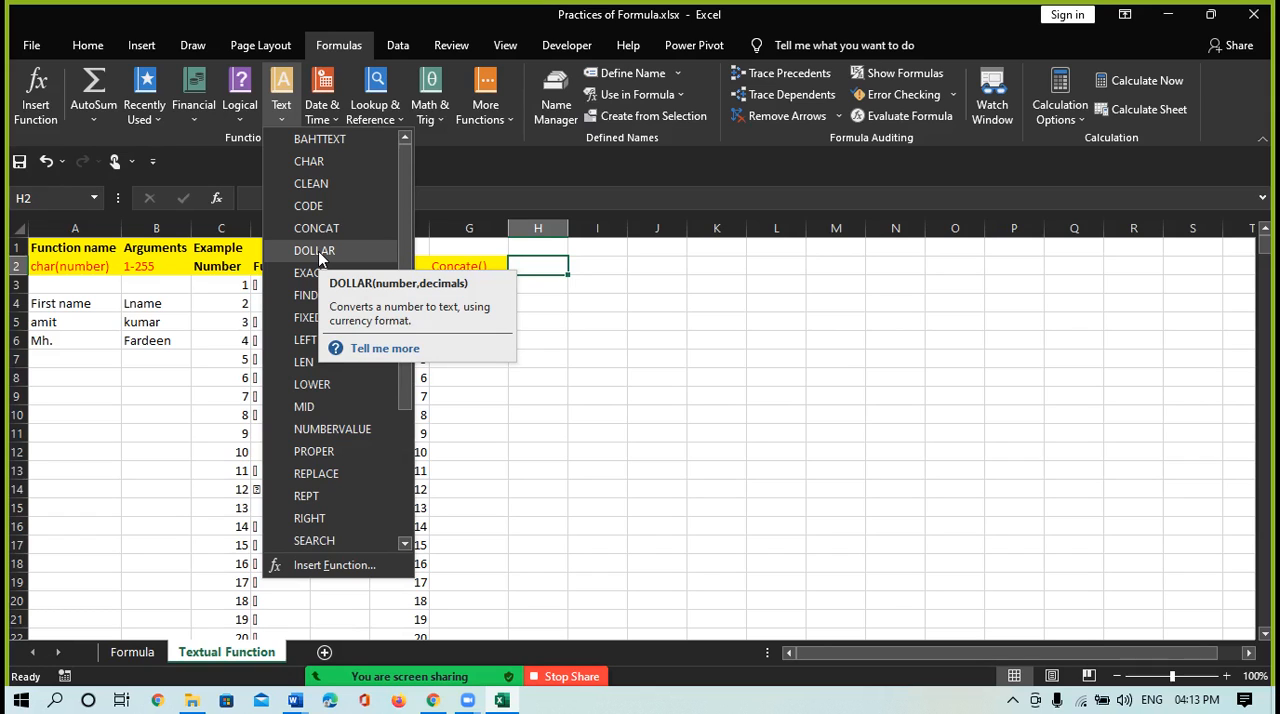
left_click(544, 260)
type("doll")
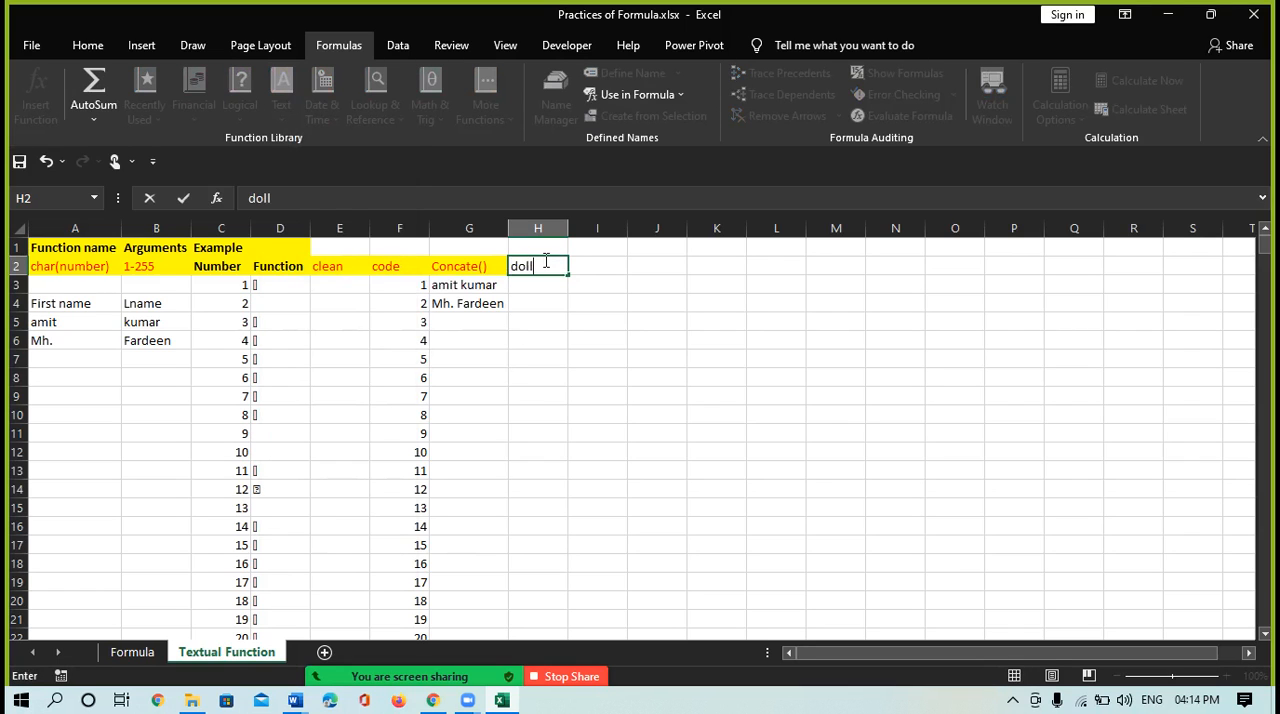
type("or()")
key("Return")
Enter the formula =DOLLAR(F12,2) in cell H3 to convert the number in F12 to currency text with two decimals
type("=")
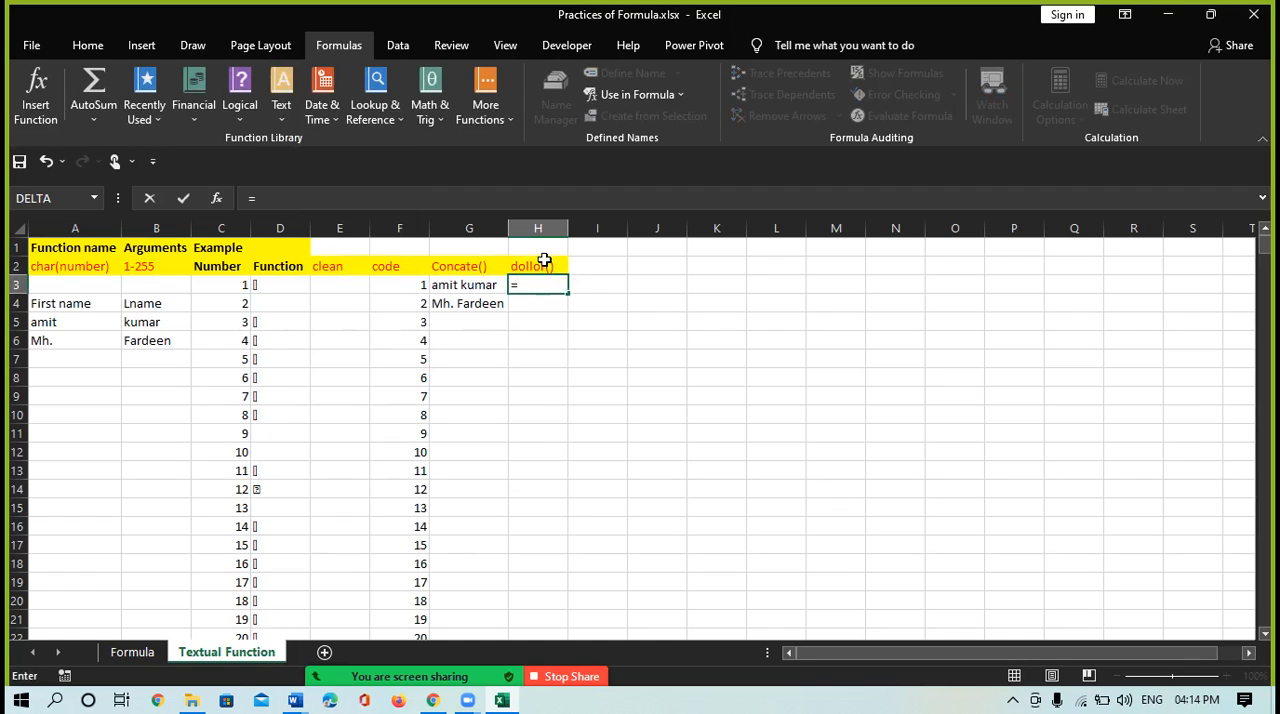
type("dol")
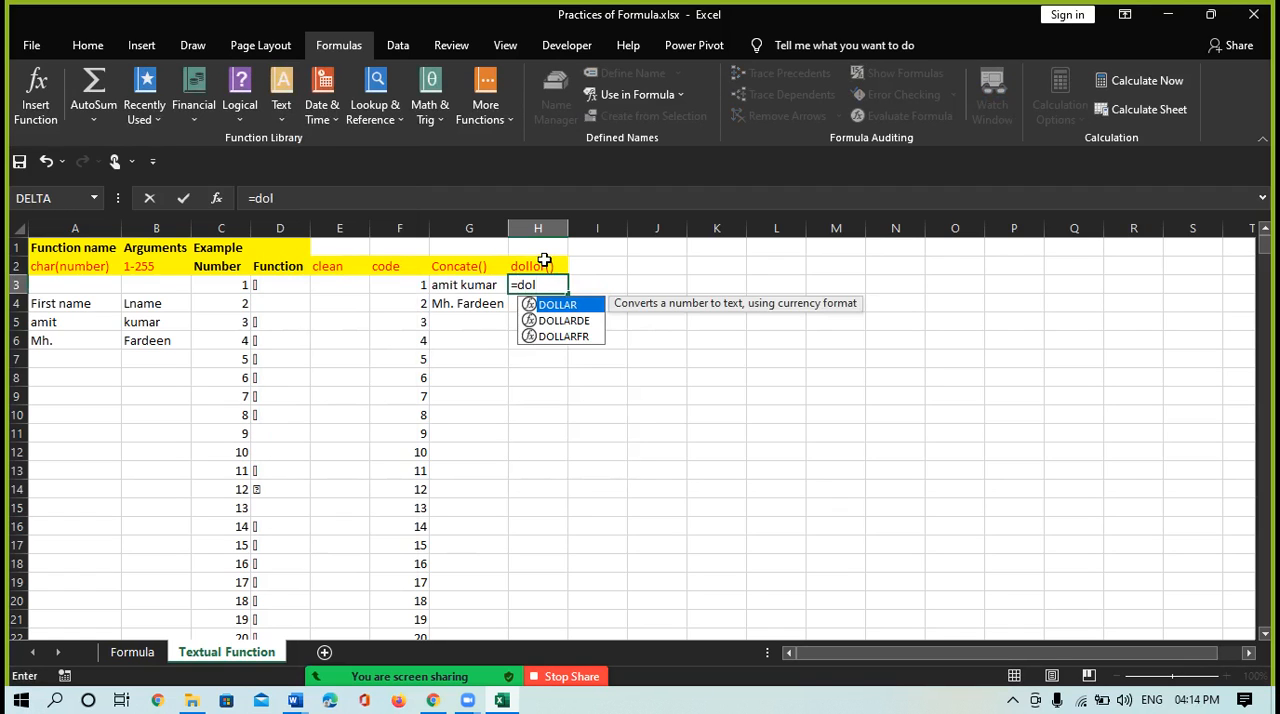
key("Tab")
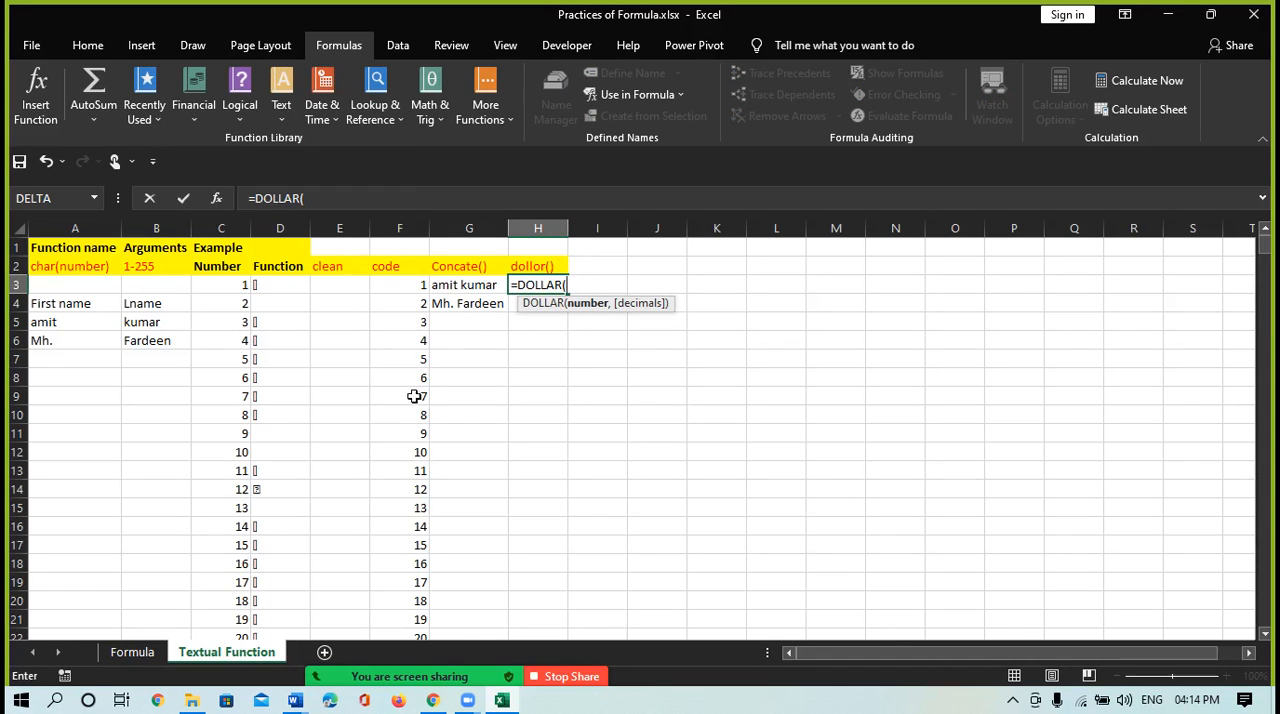
left_click(410, 452)
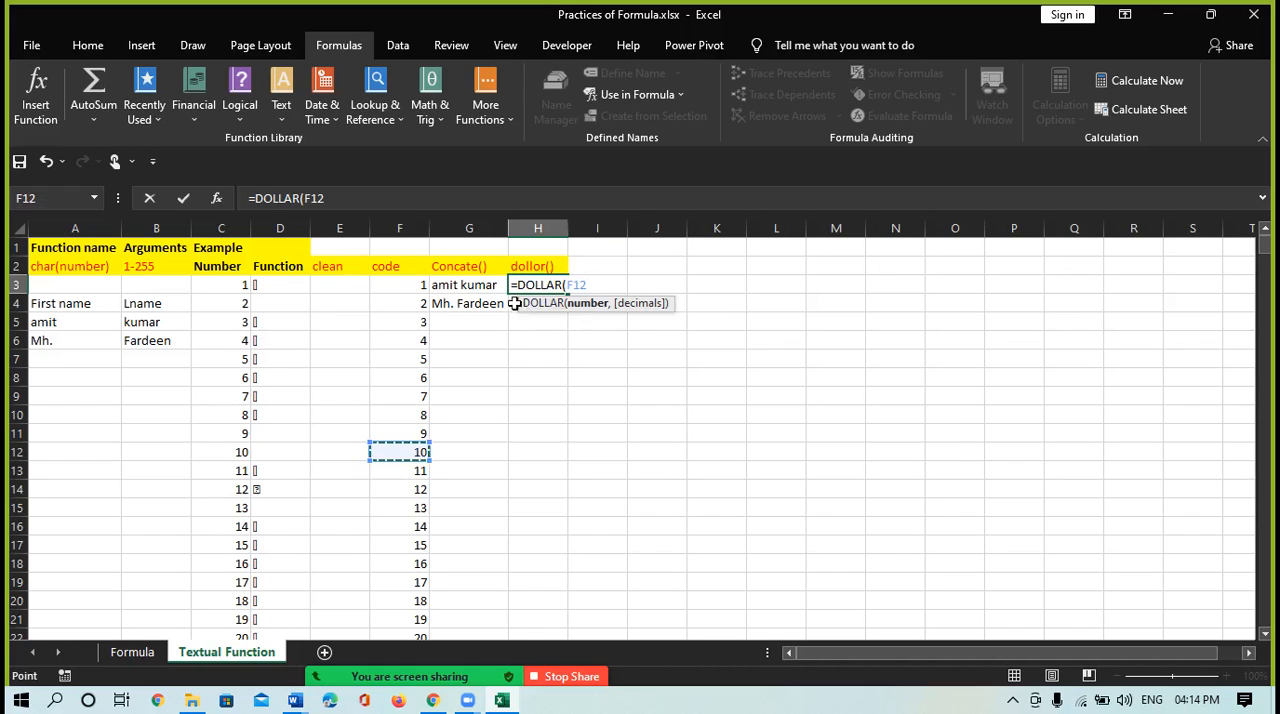
type(",2")
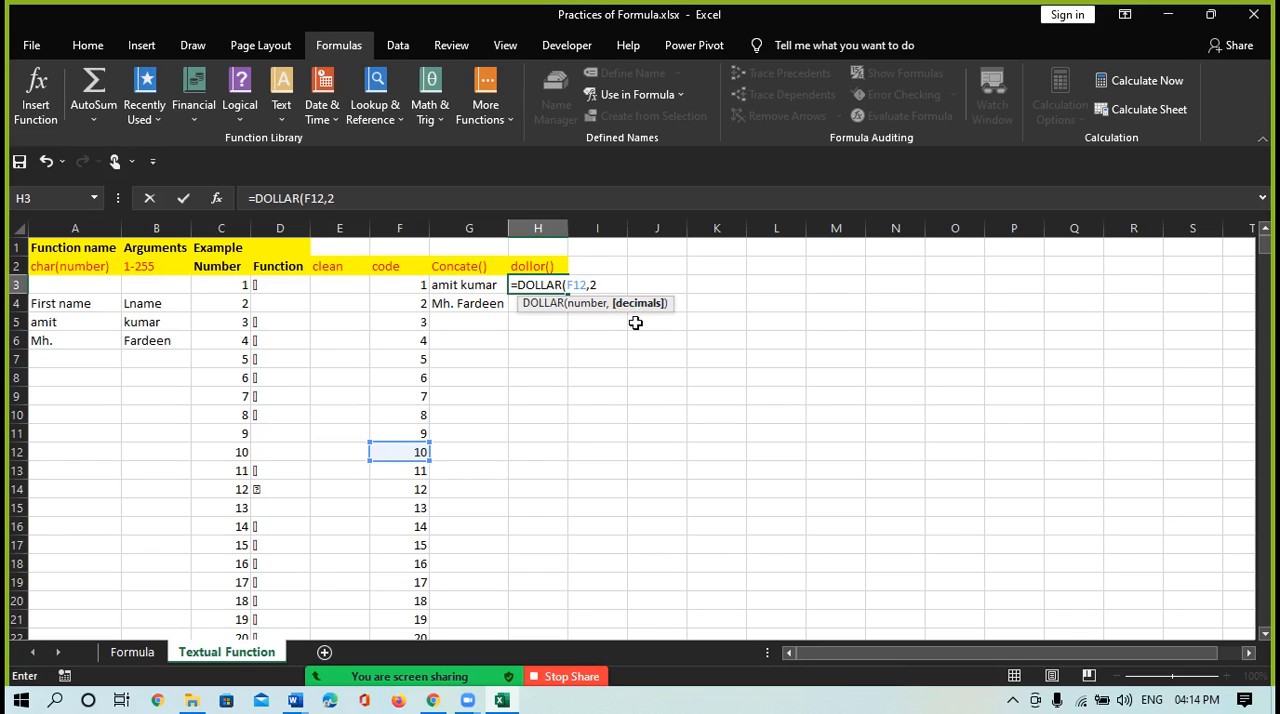
type(")")
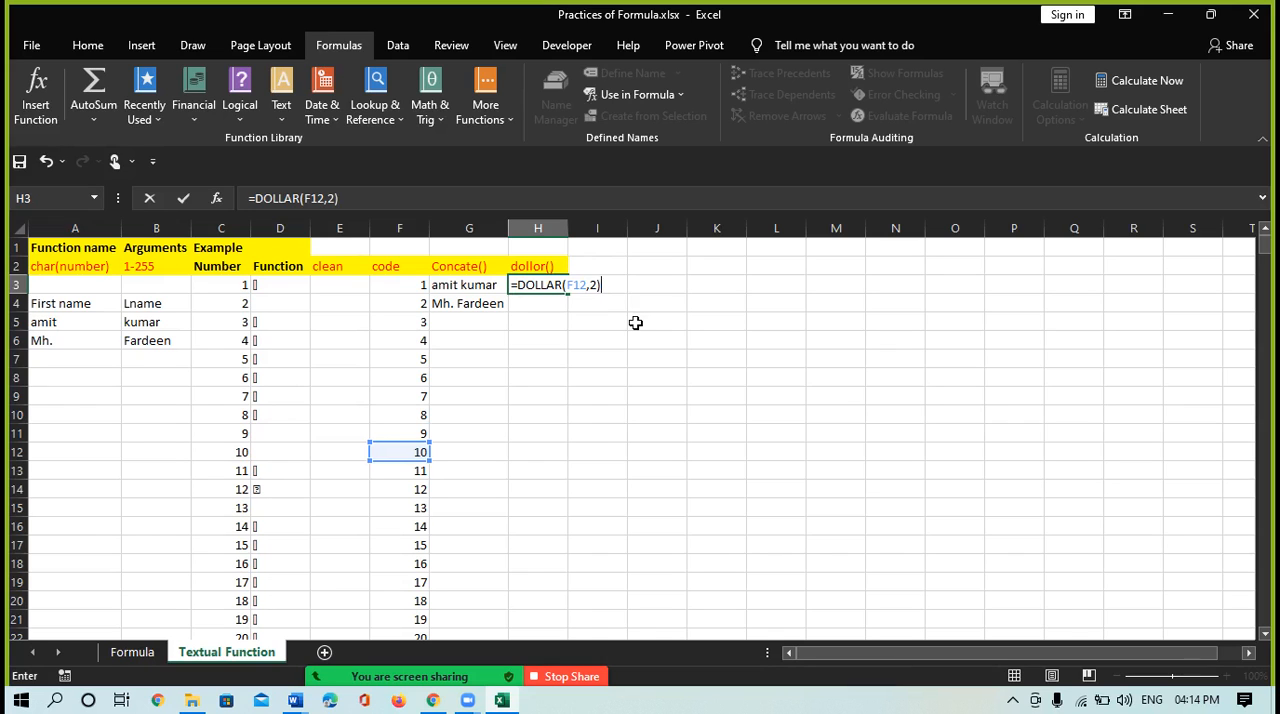
key("Return")
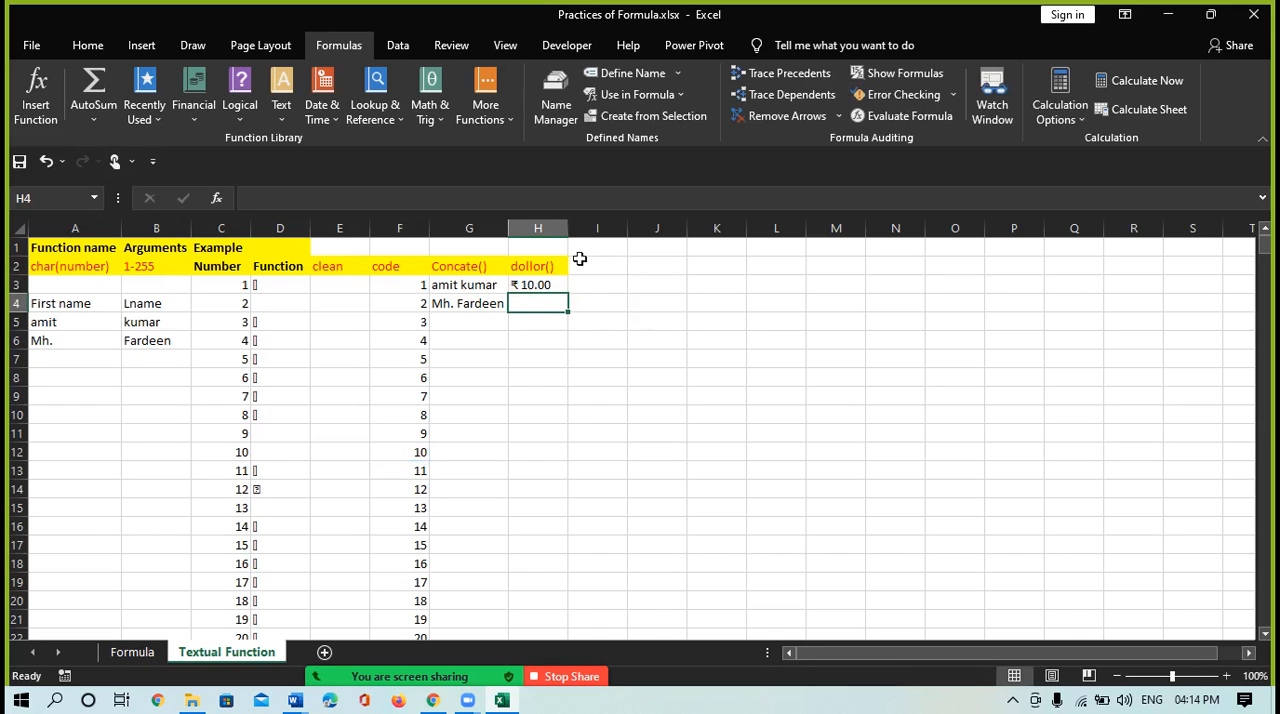
Widen column H and column G so their contents have more room
left_click_drag(566, 226, 621, 228)
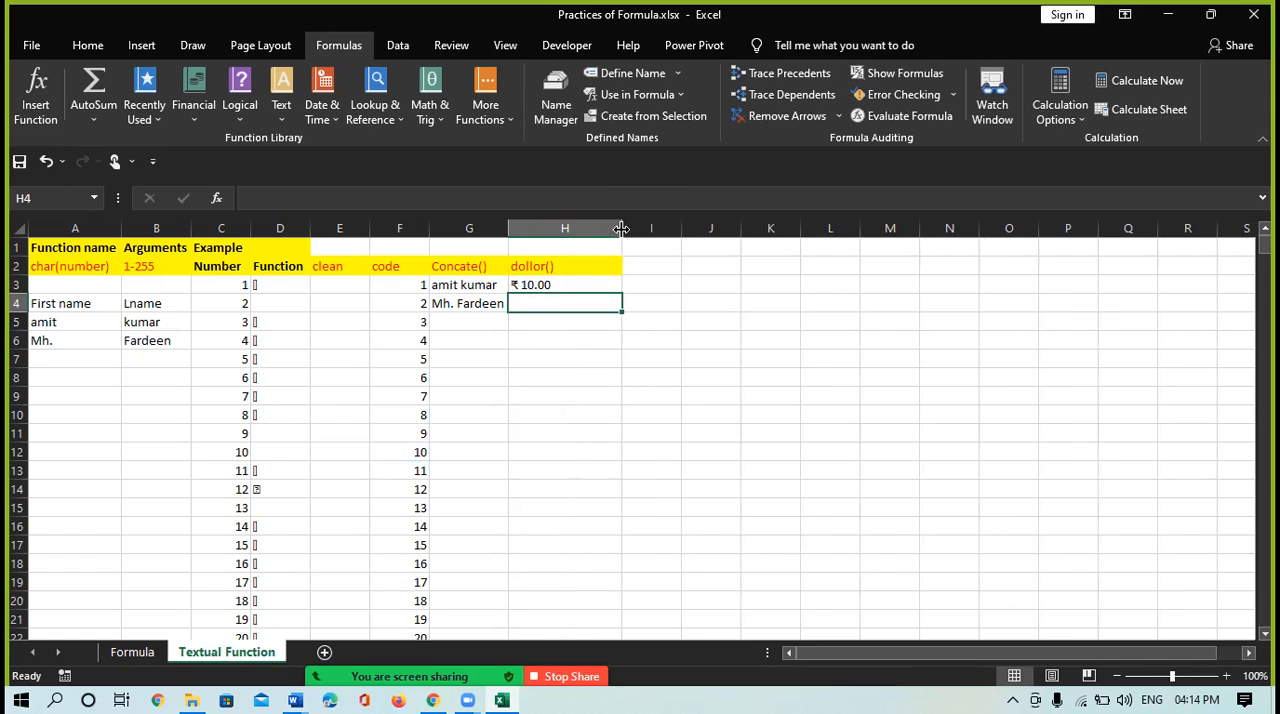
left_click(527, 286)
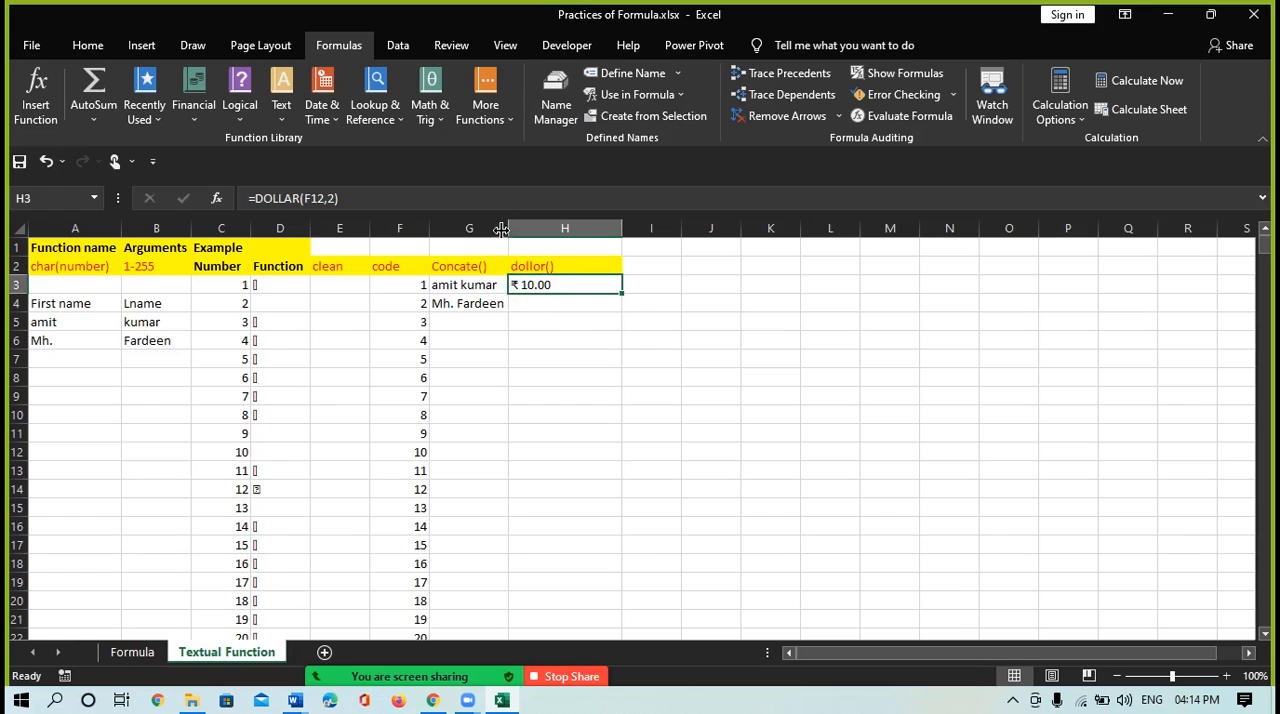
left_click_drag(508, 229, 581, 229)
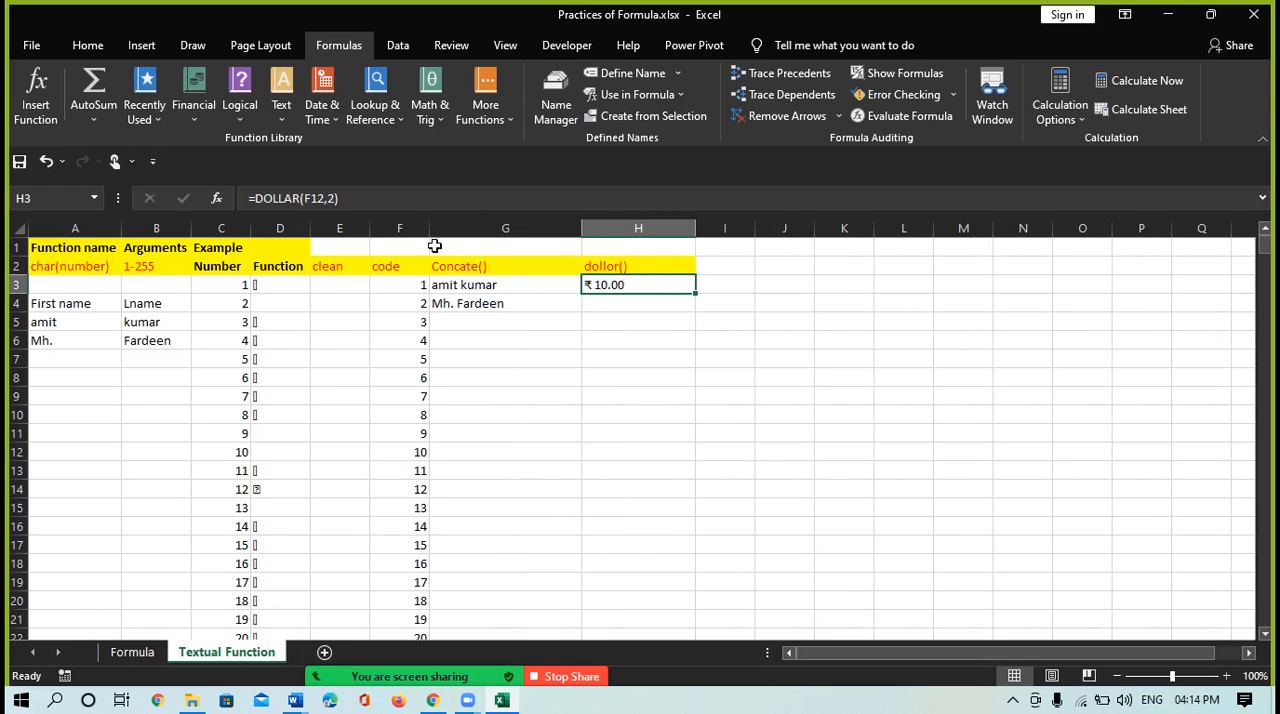
Check the CODE and CONCAT formulas in F3 and G3, and fill the DOLLAR formula from H3 down to H5
left_click(396, 286)
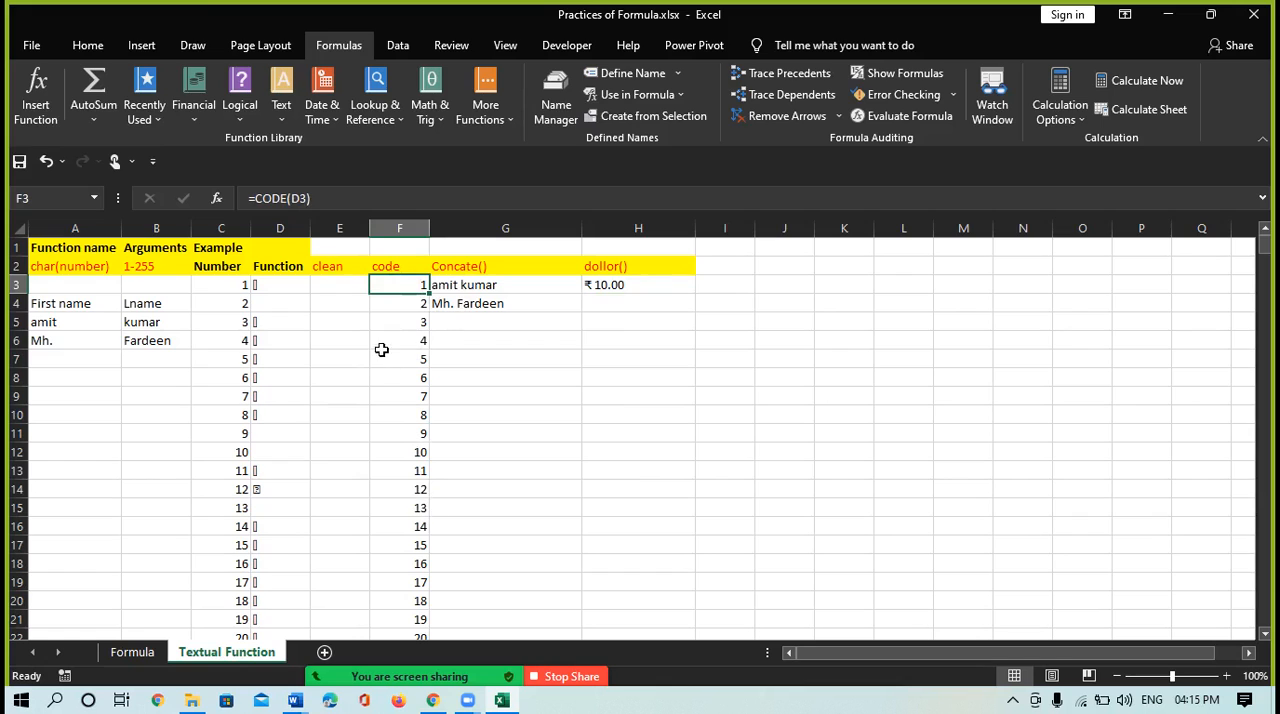
left_click(467, 285)
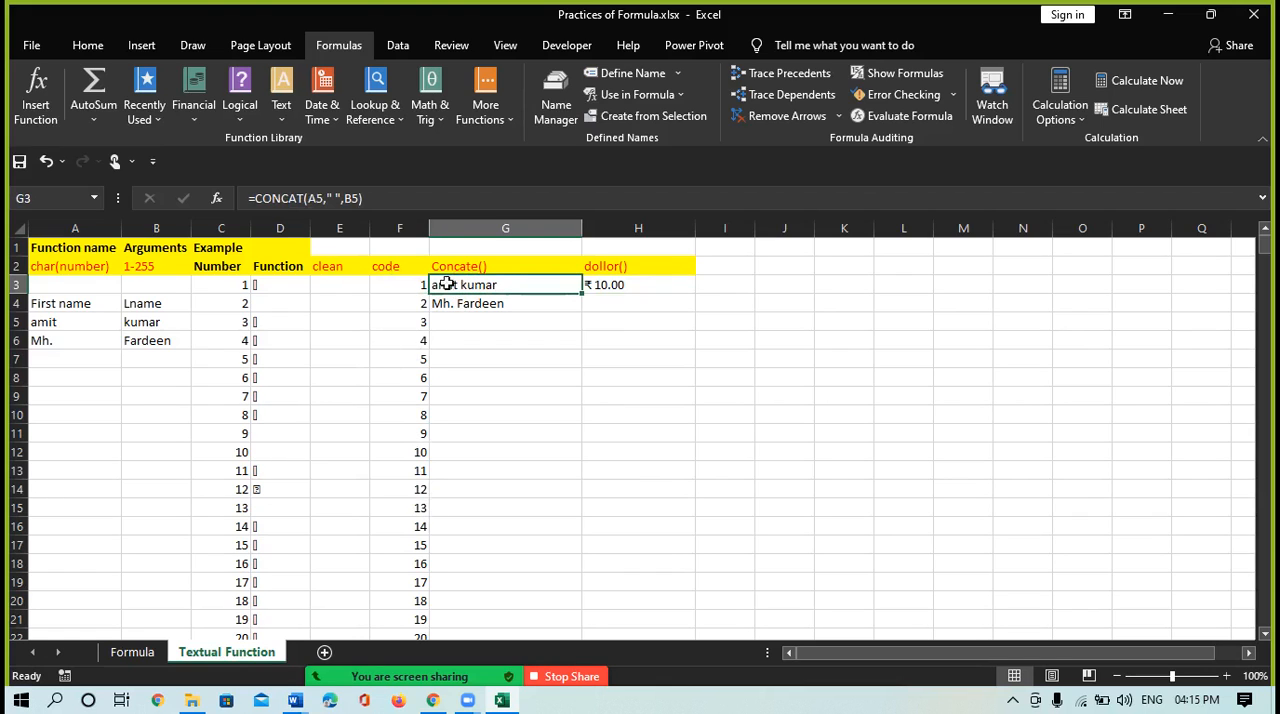
left_click(600, 285)
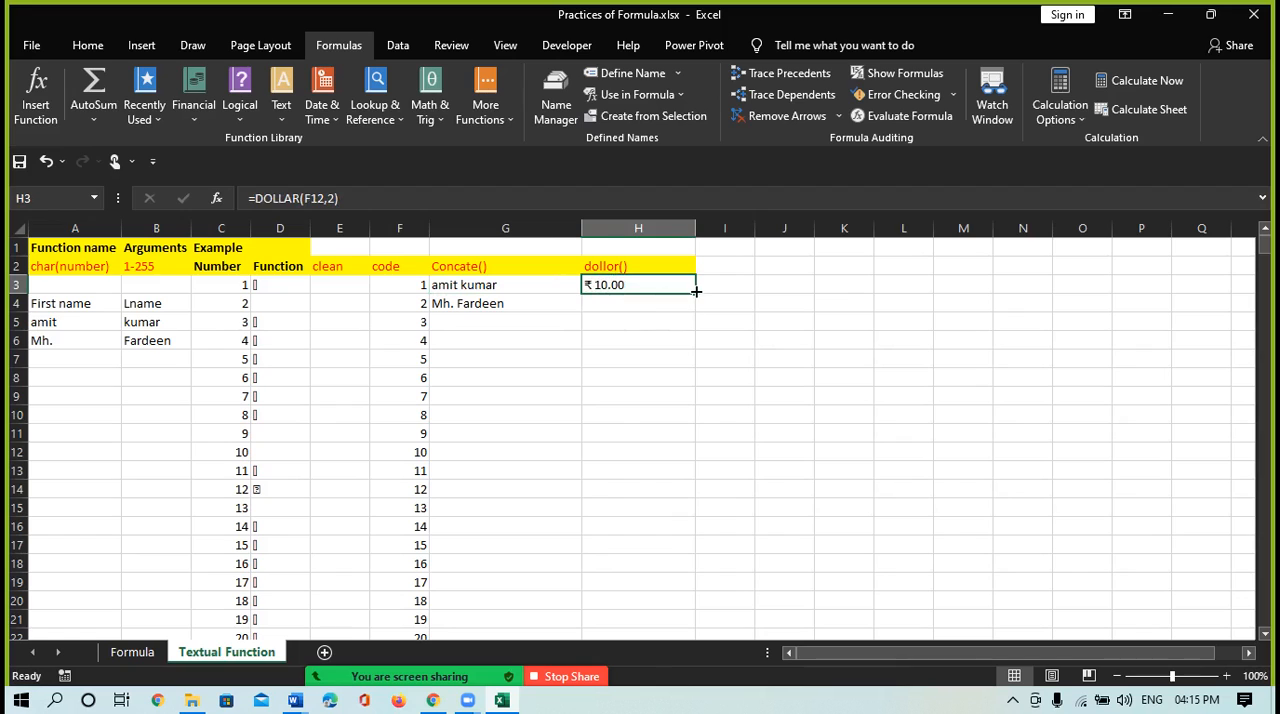
left_click_drag(696, 292, 696, 328)
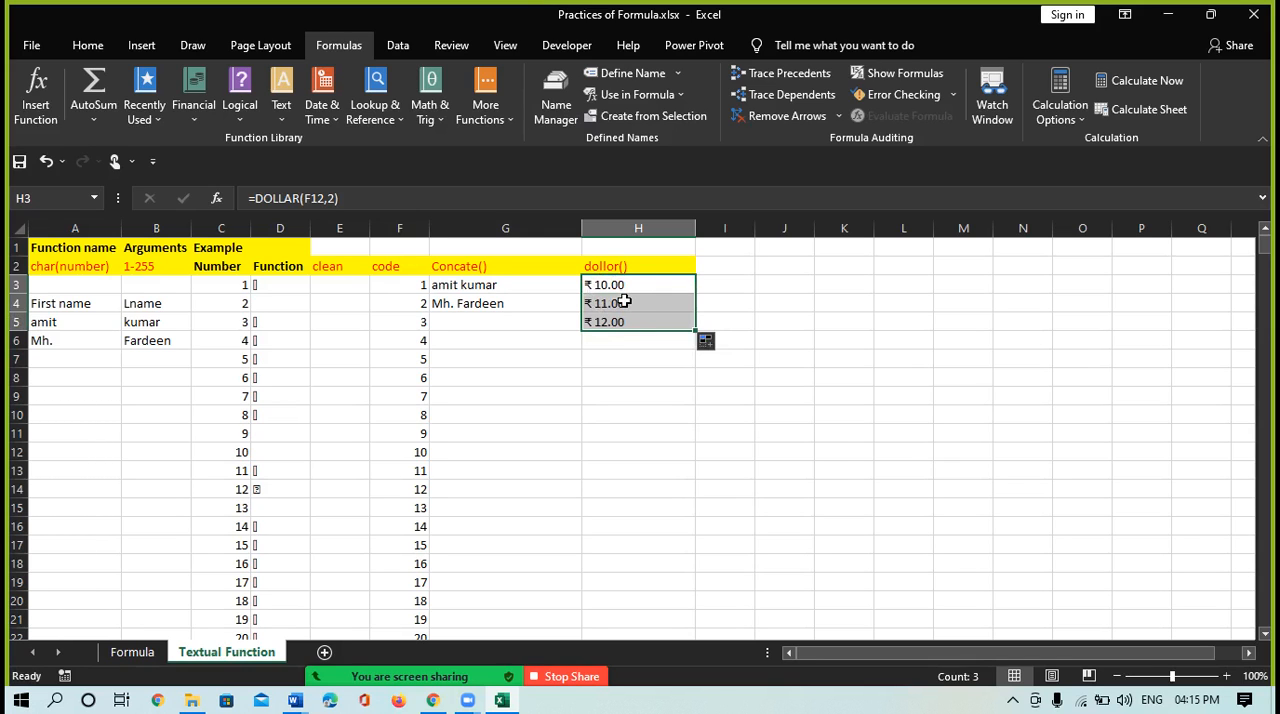
Add the first two currency text values with the formula =H3+H4 in cell H6
left_click(636, 345)
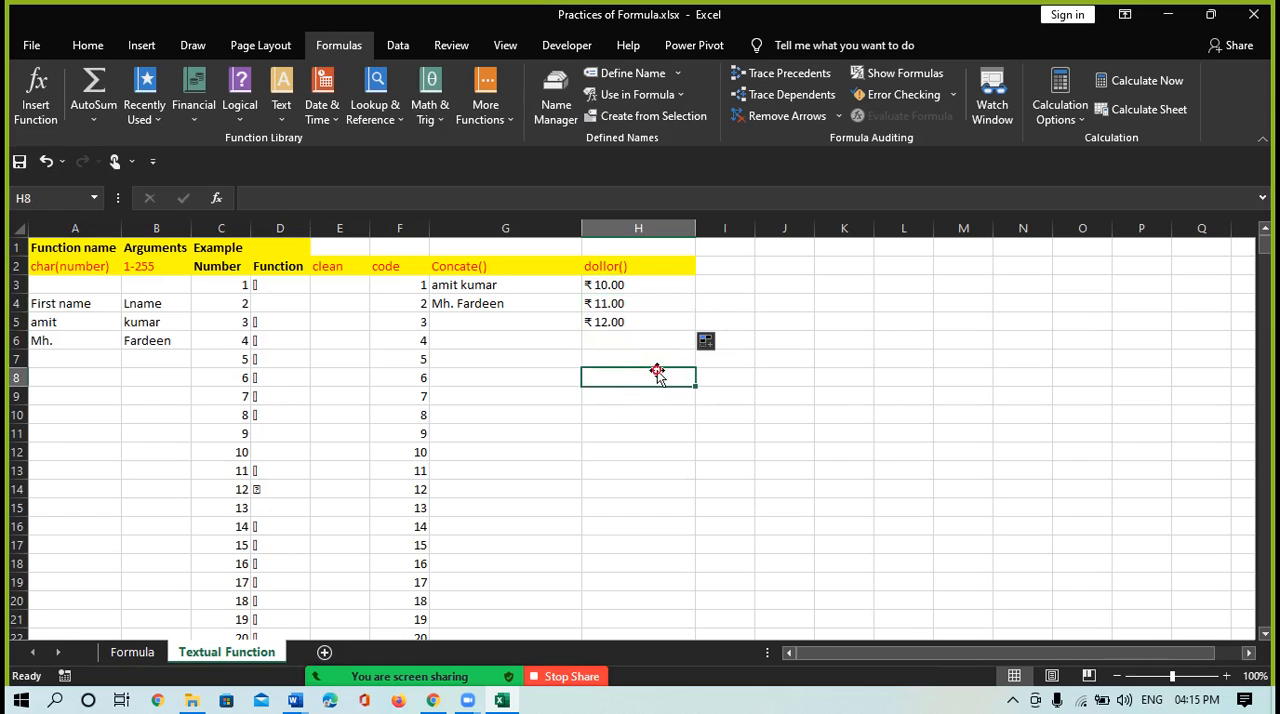
left_click(612, 344)
type("=")
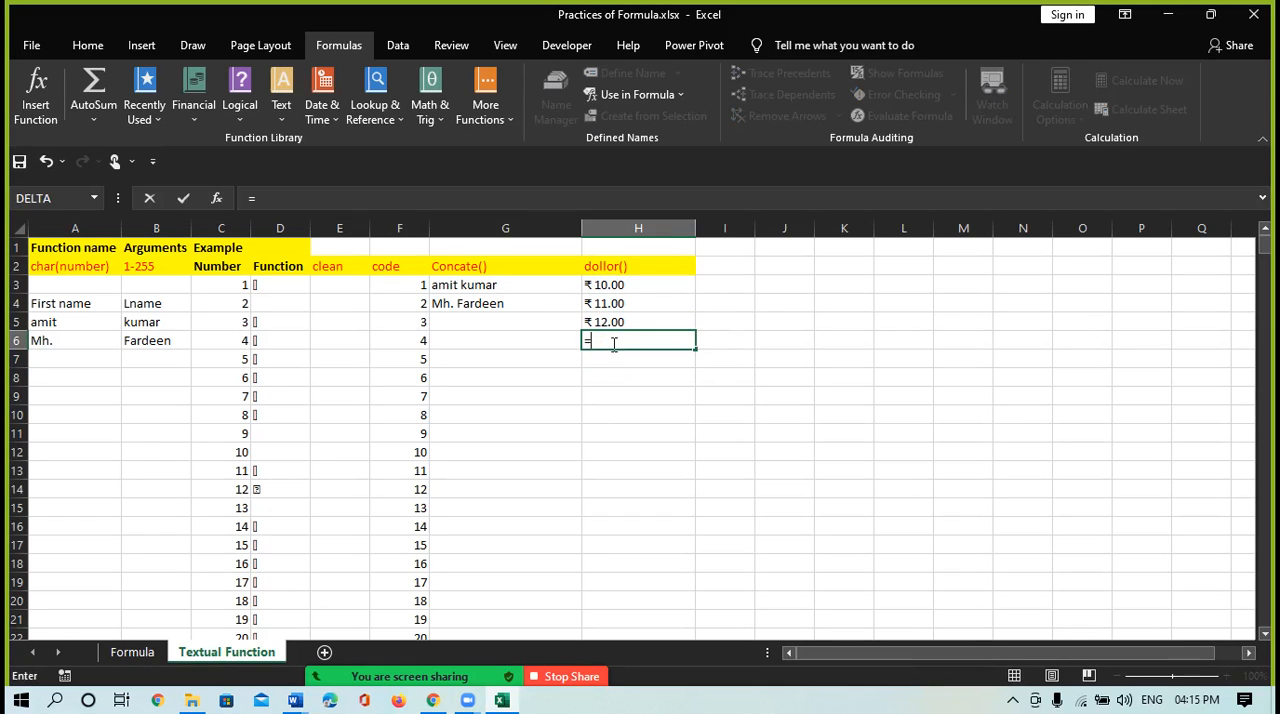
left_click(598, 284)
type("+")
left_click(612, 304)
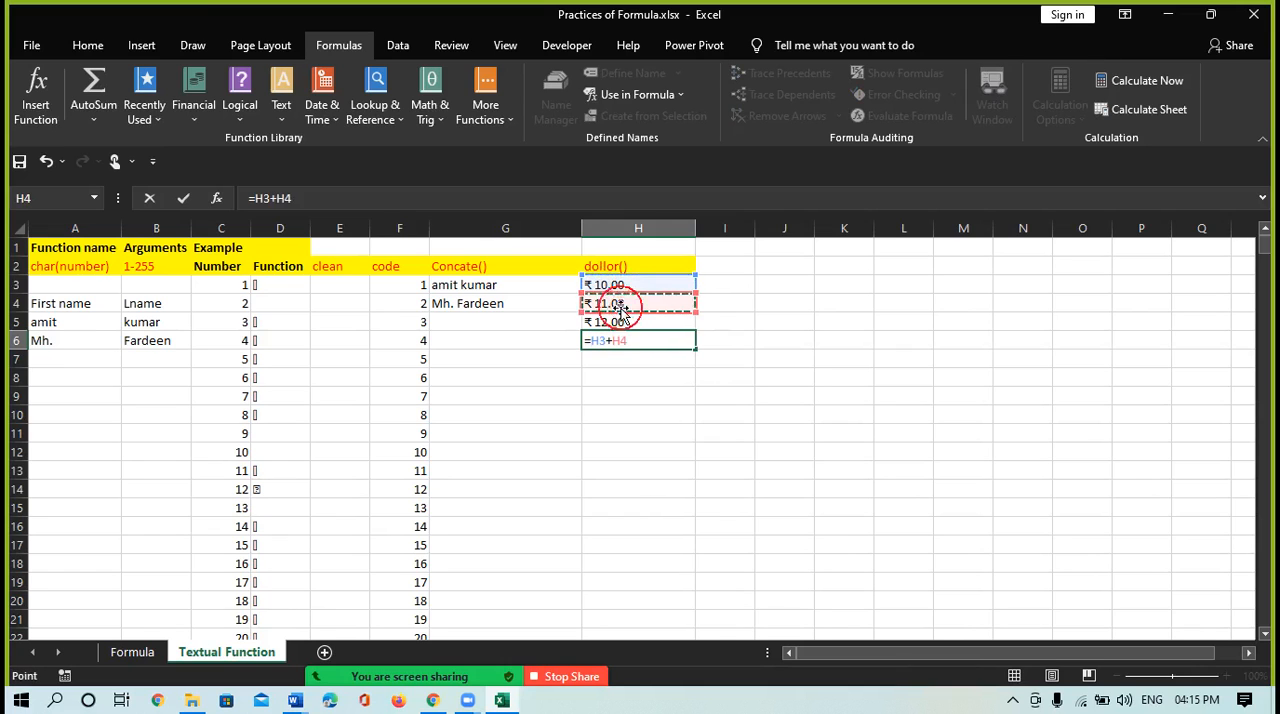
key("Return")
left_click(651, 340)
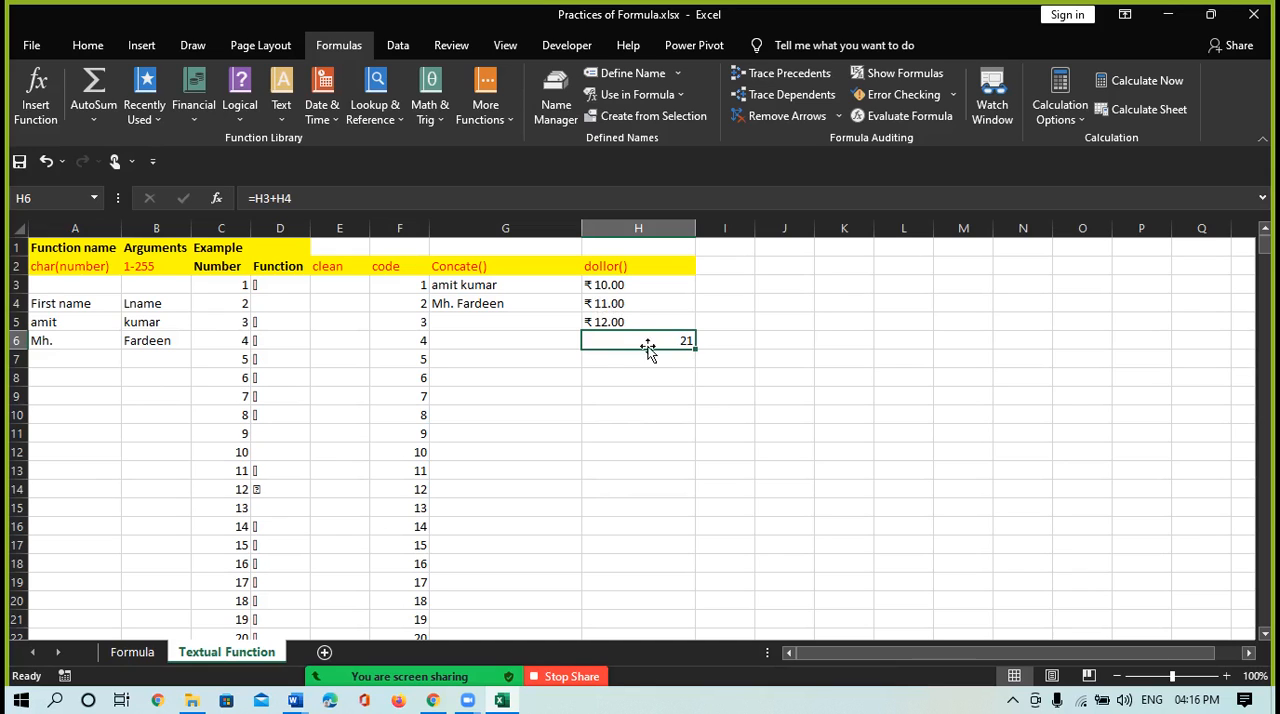
Enter 34 as a text value in cell H10 with the formula ="34" and inspect the cell
left_click(637, 423)
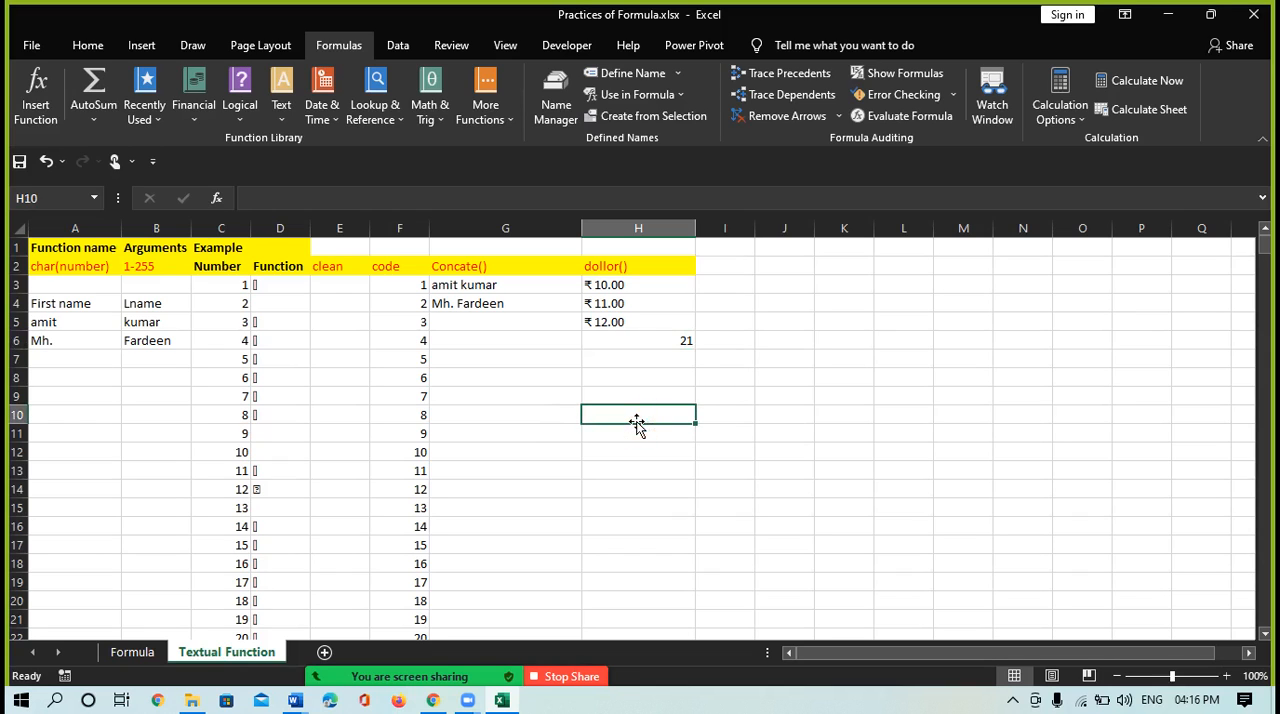
type("=")
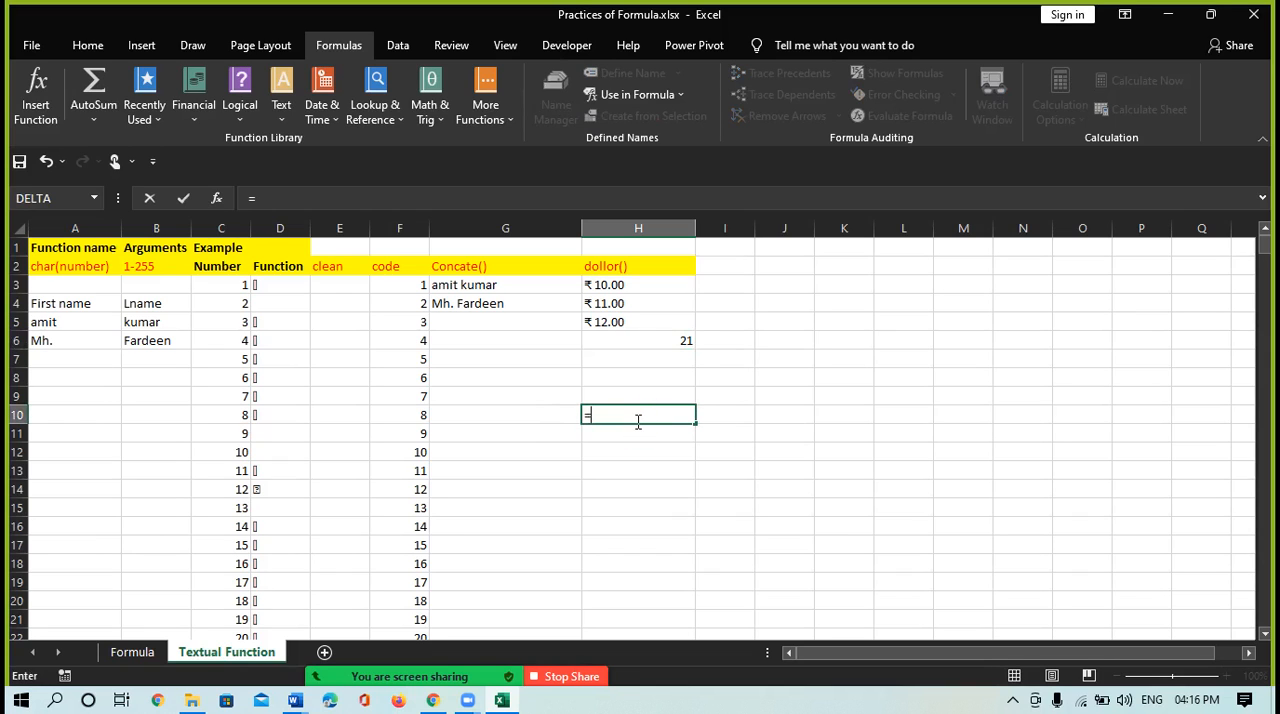
type("\"34\"")
key("Return")
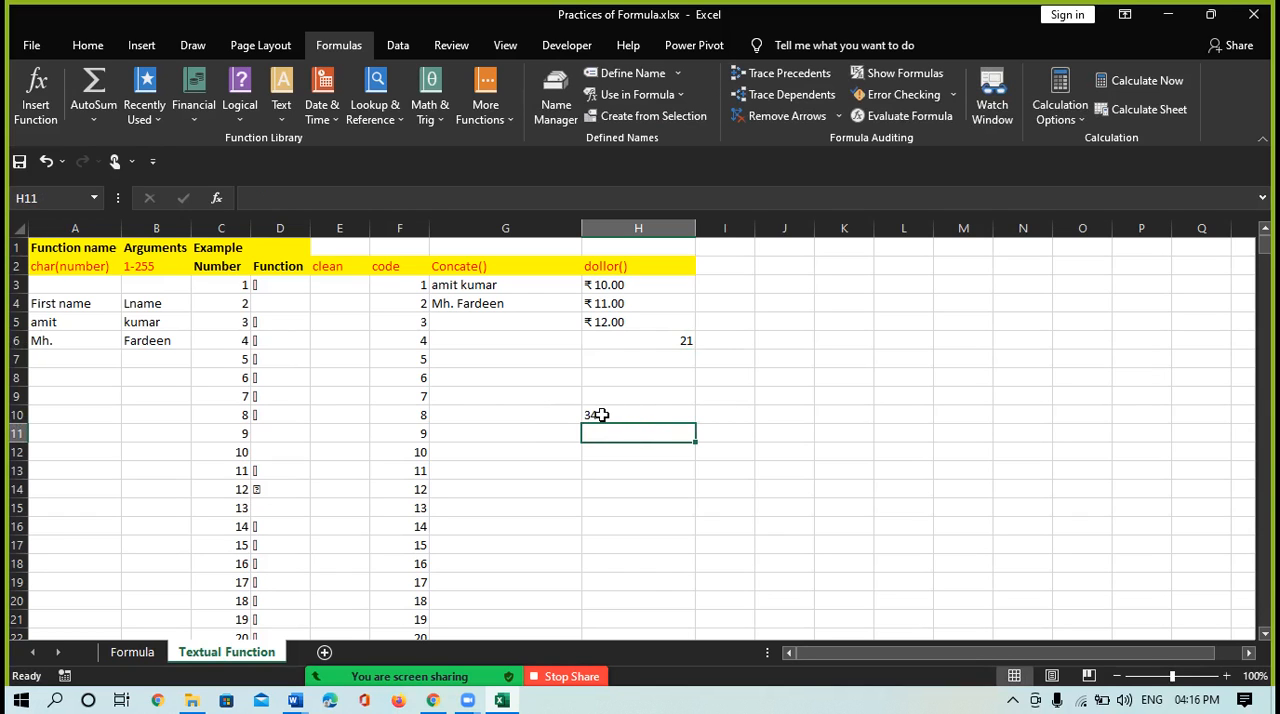
left_click(597, 414)
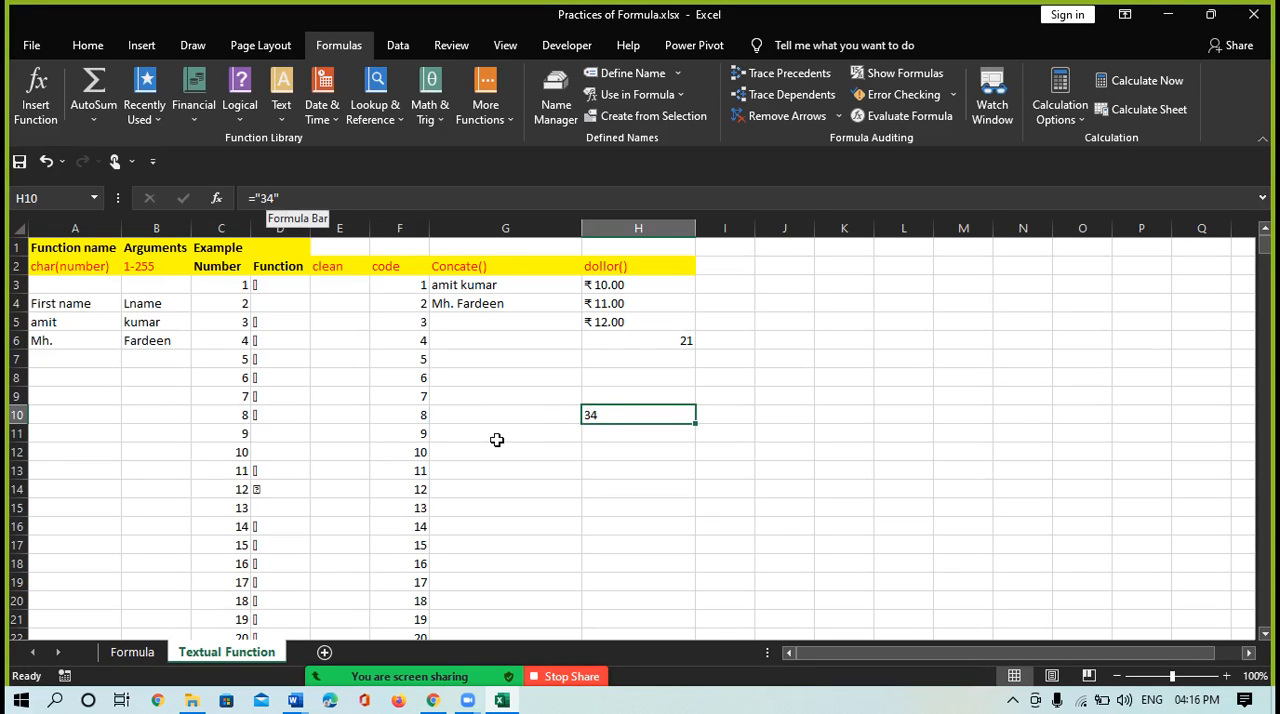
Enter the plain number 34 in cell H11 and compare it with the text value in H10
key("Down")
type("34")
key("Return")
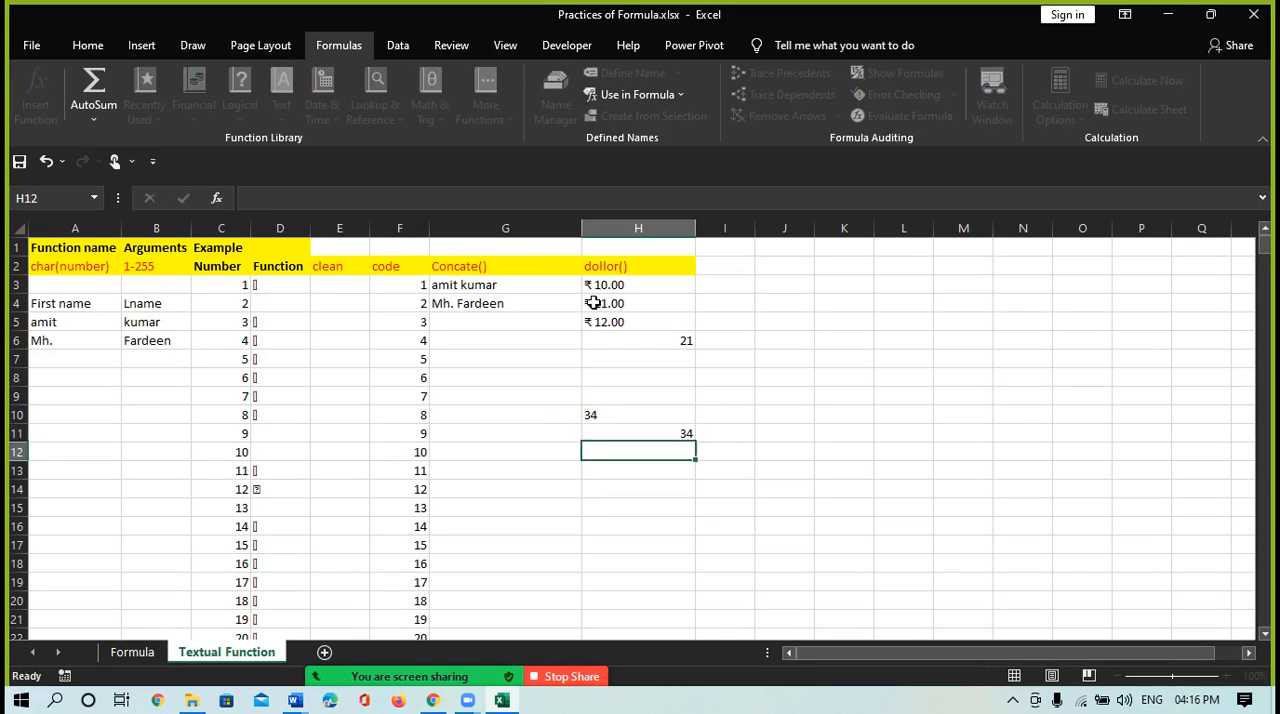
left_click(661, 433)
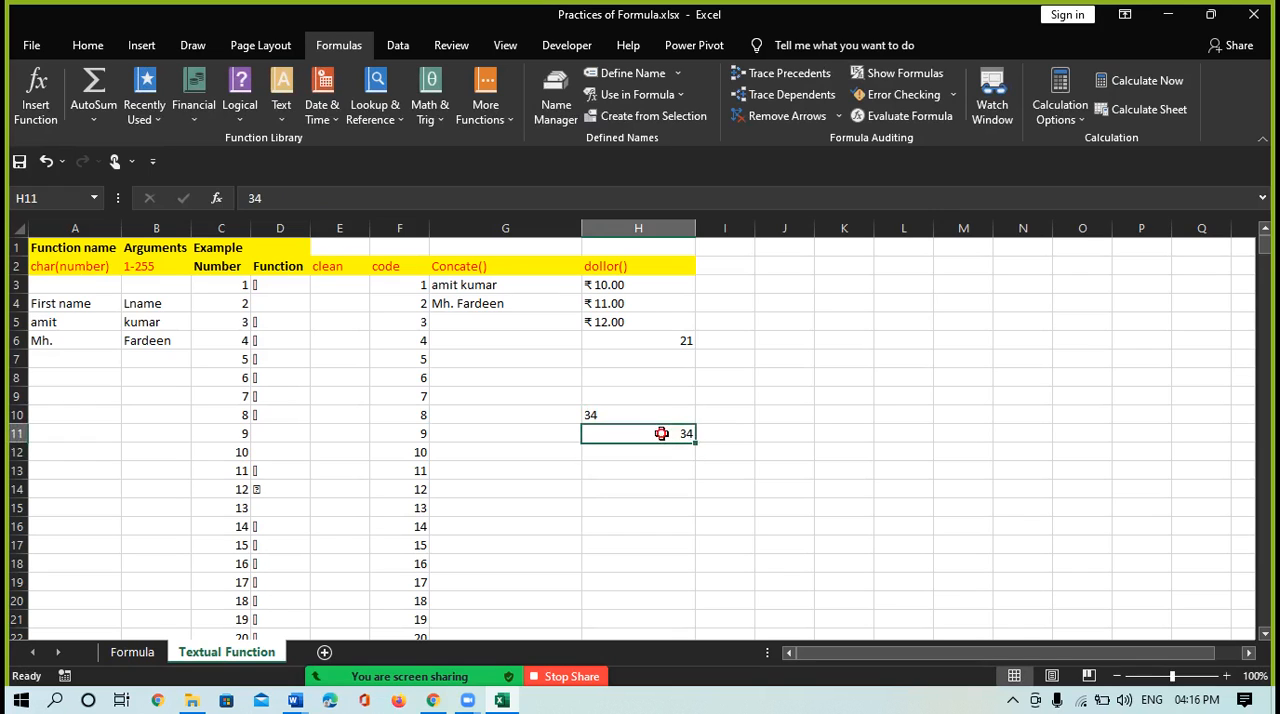
left_click(643, 417)
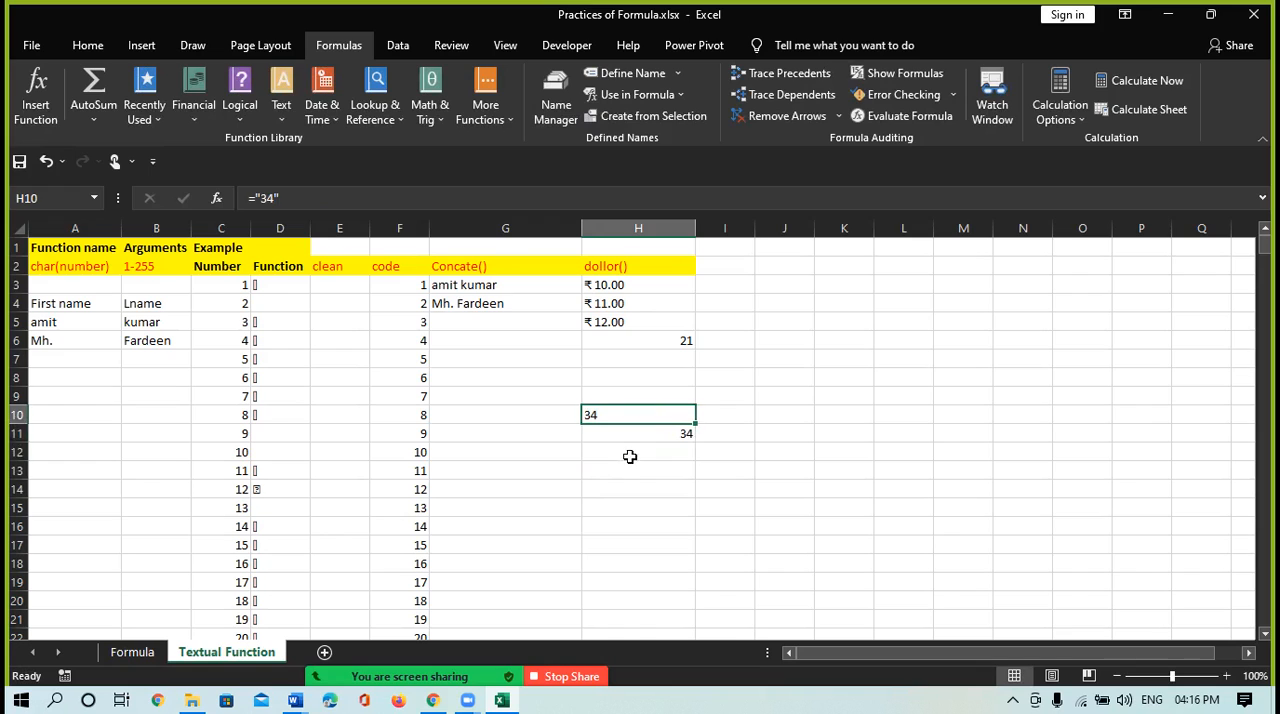
Enter 54 as a text value in cell H12 with the formula ="54"
left_click(630, 457)
type("=")
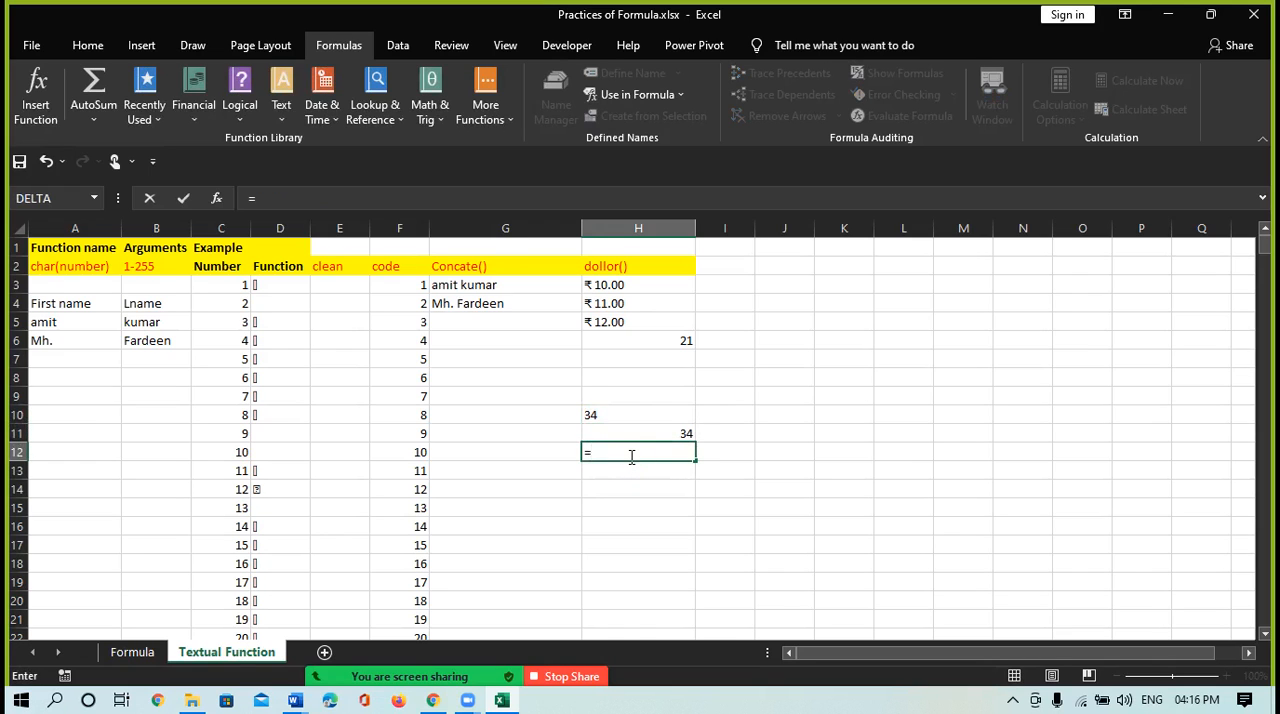
type("\"54")
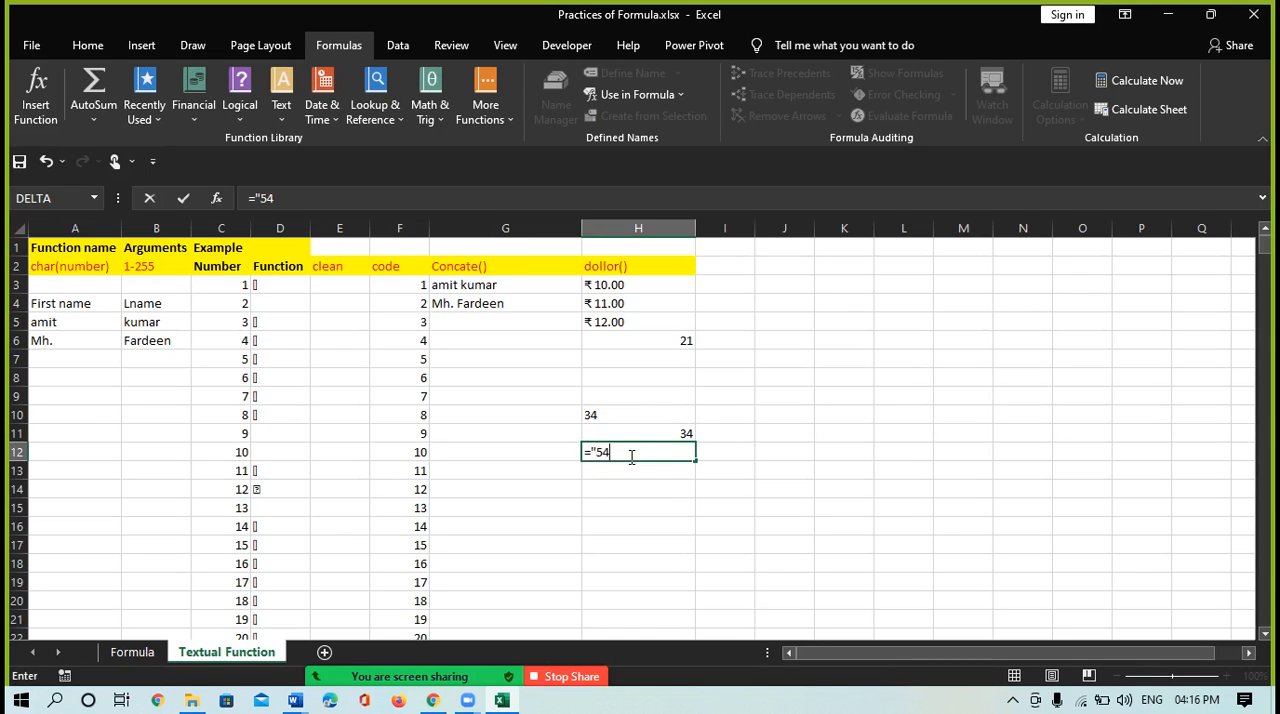
type("\"")
key("Return")
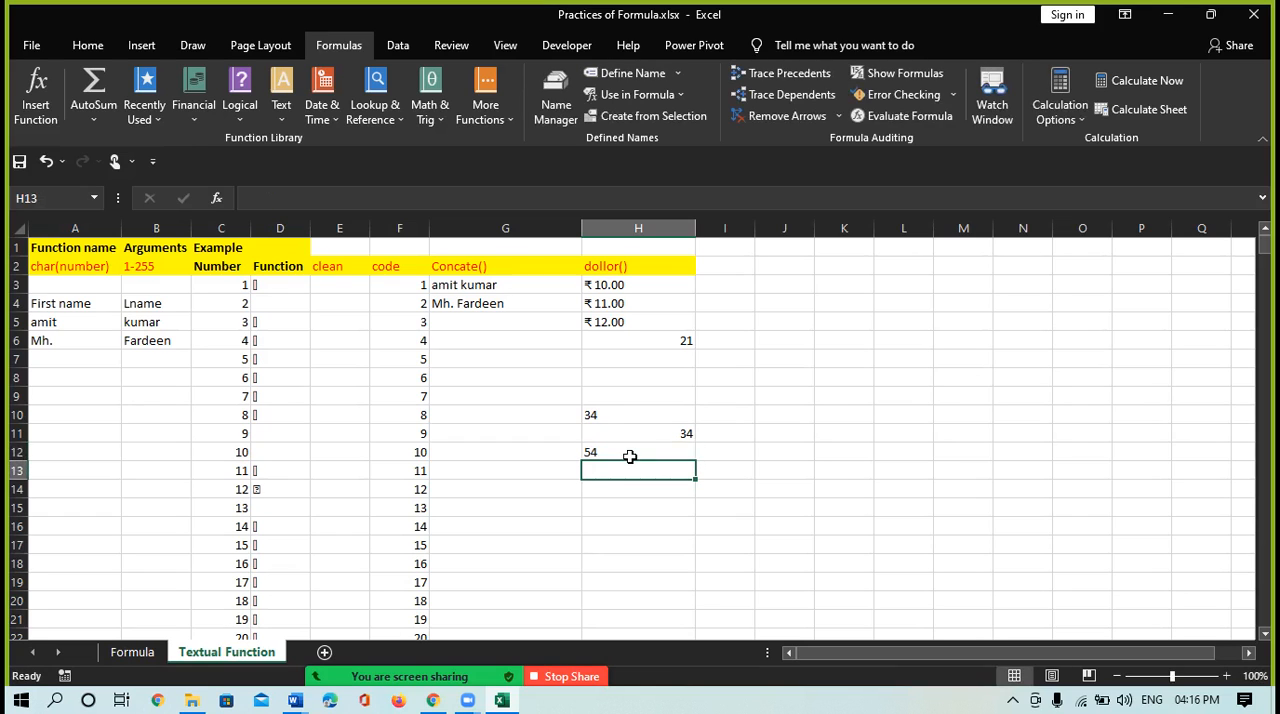
Enter 23 as a text value in cell H13 with the formula ="23"
type("=")
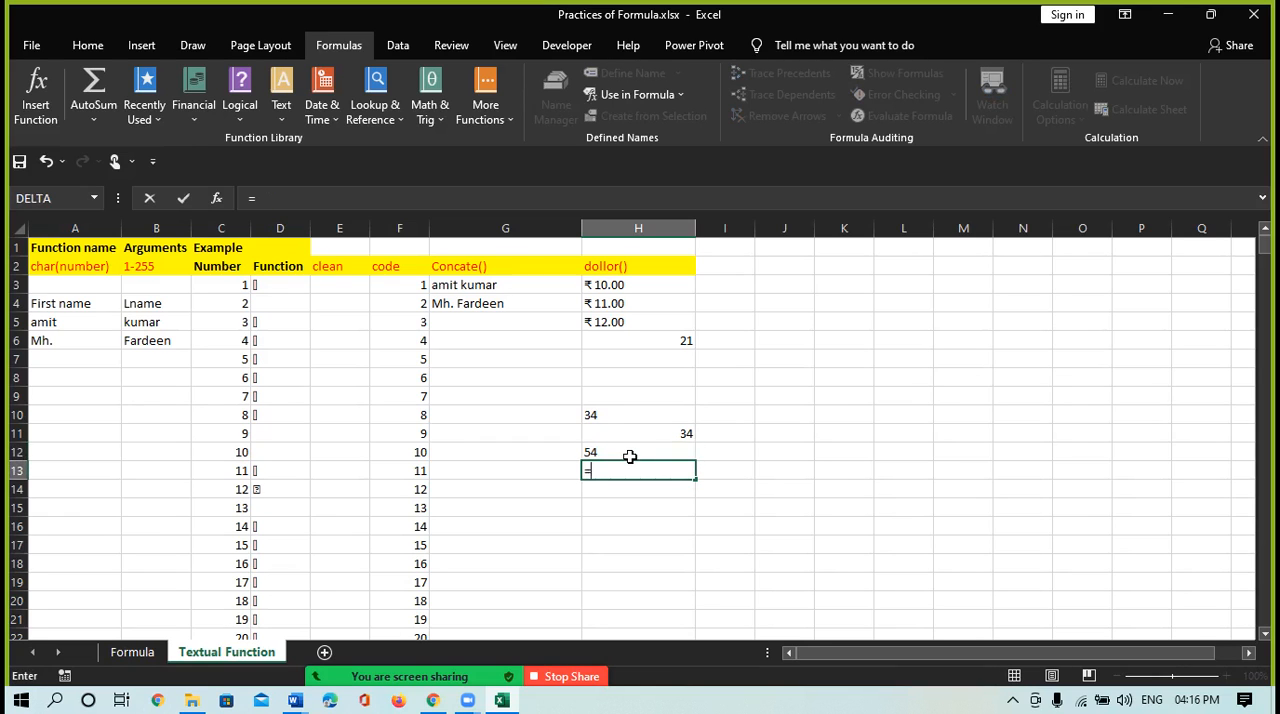
type("\"23")
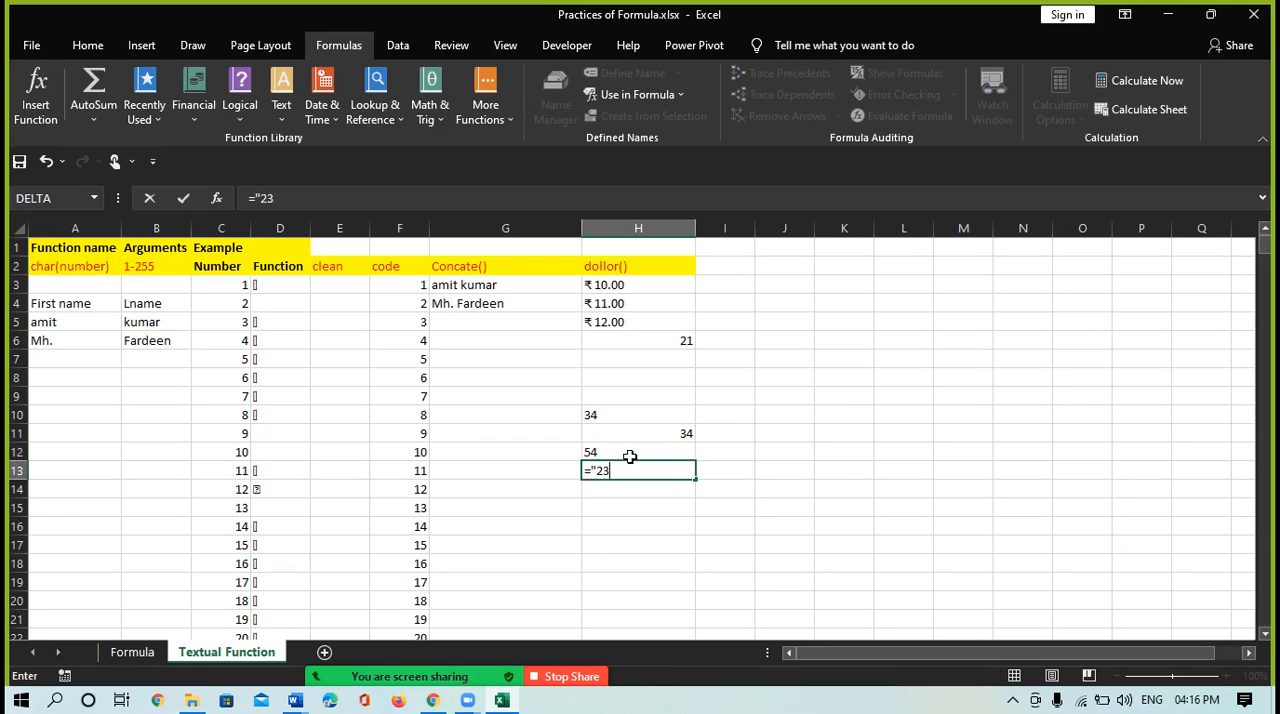
key("Return")
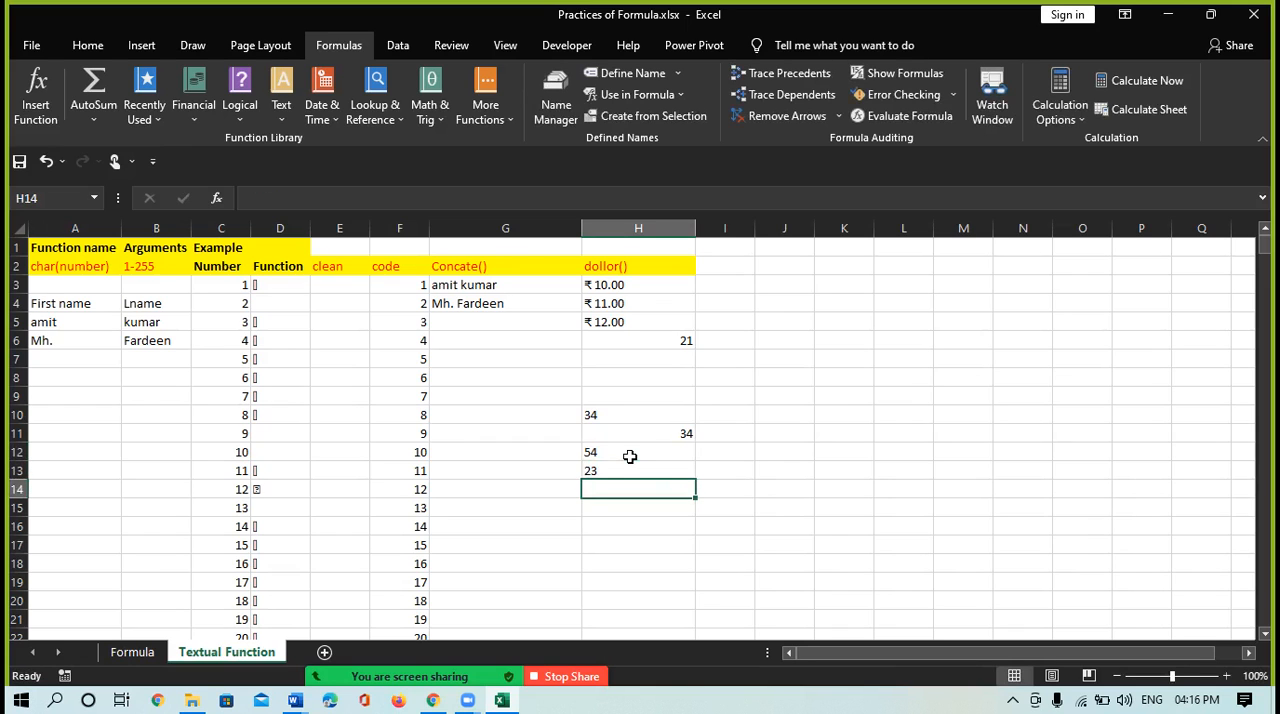
Add the text values in H12 and H13 with the formula =H12+H13 in cell H14
type("=")
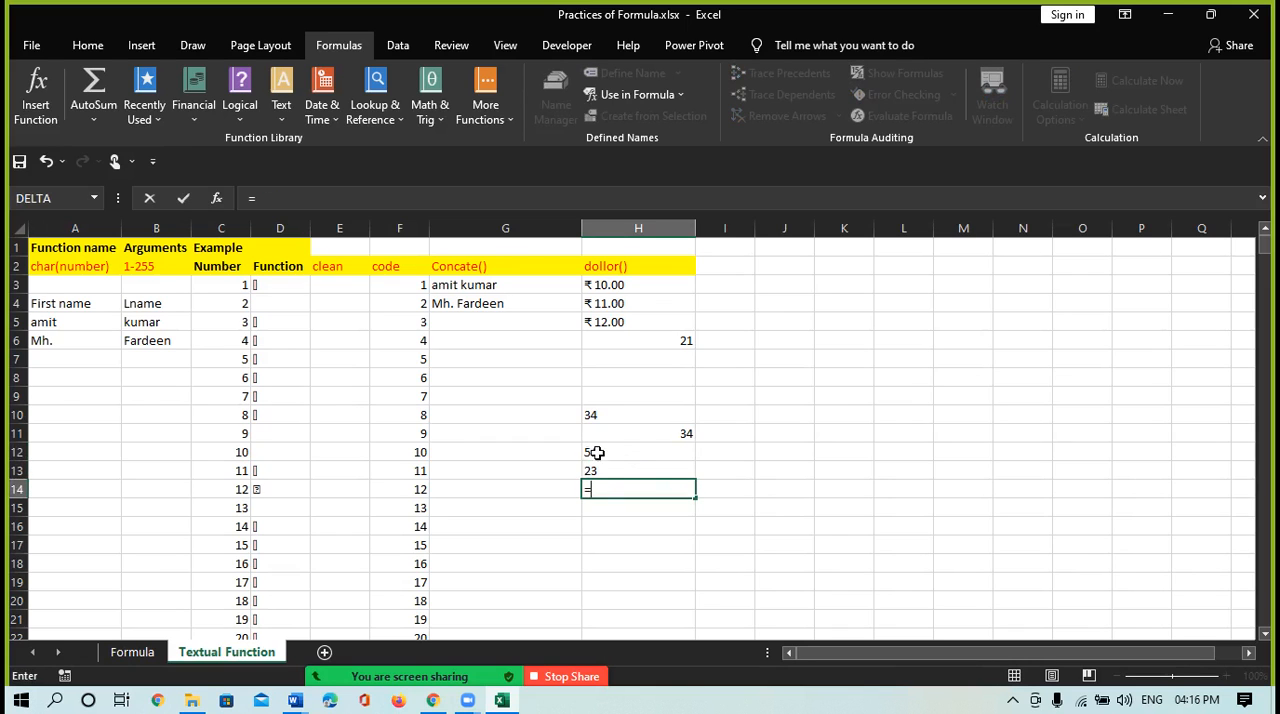
left_click(596, 453)
type("+")
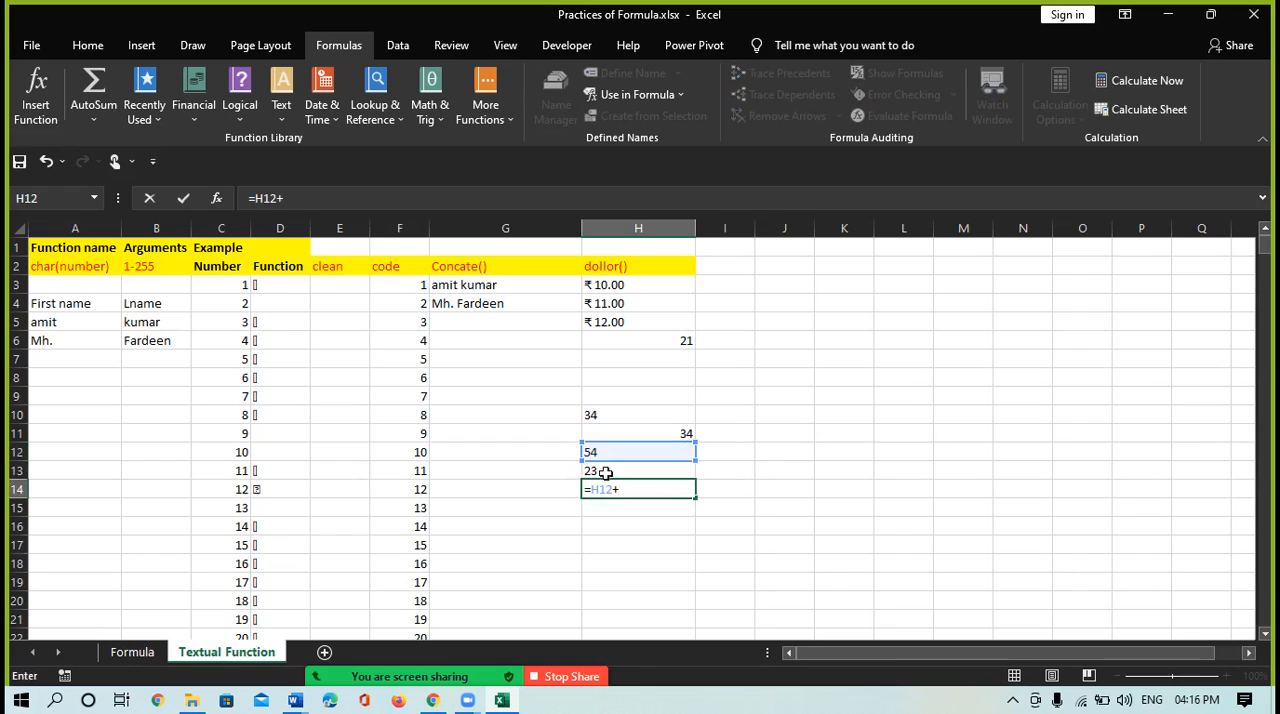
left_click(602, 471)
key("Return")
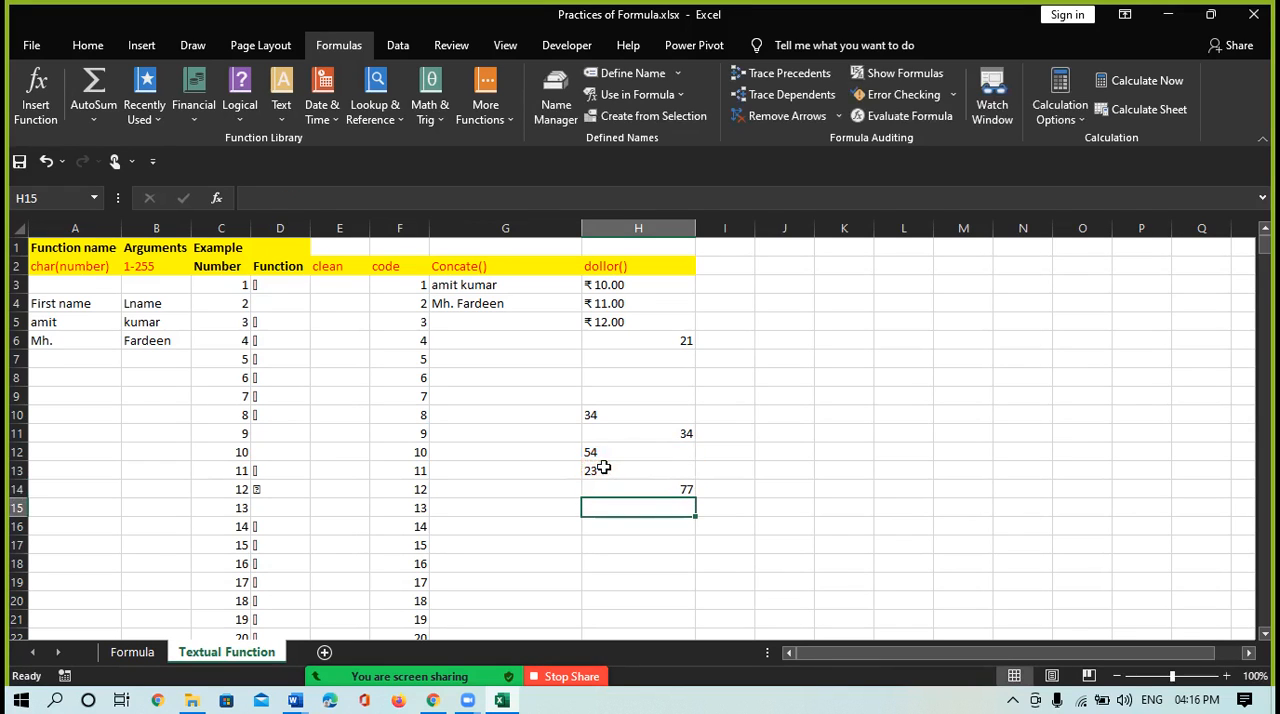
Total the three text values in cell H15 with the formula =SUM(H10,H12,H13)
type("=")
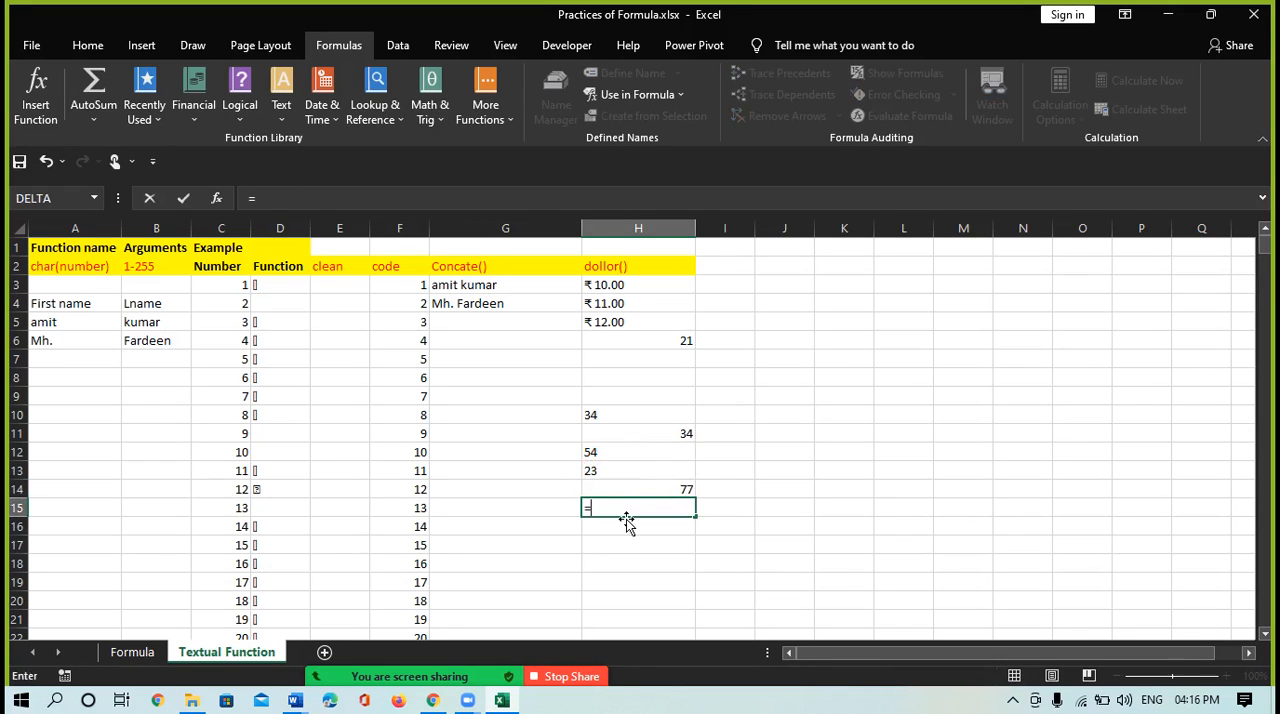
type("sum")
key("Tab")
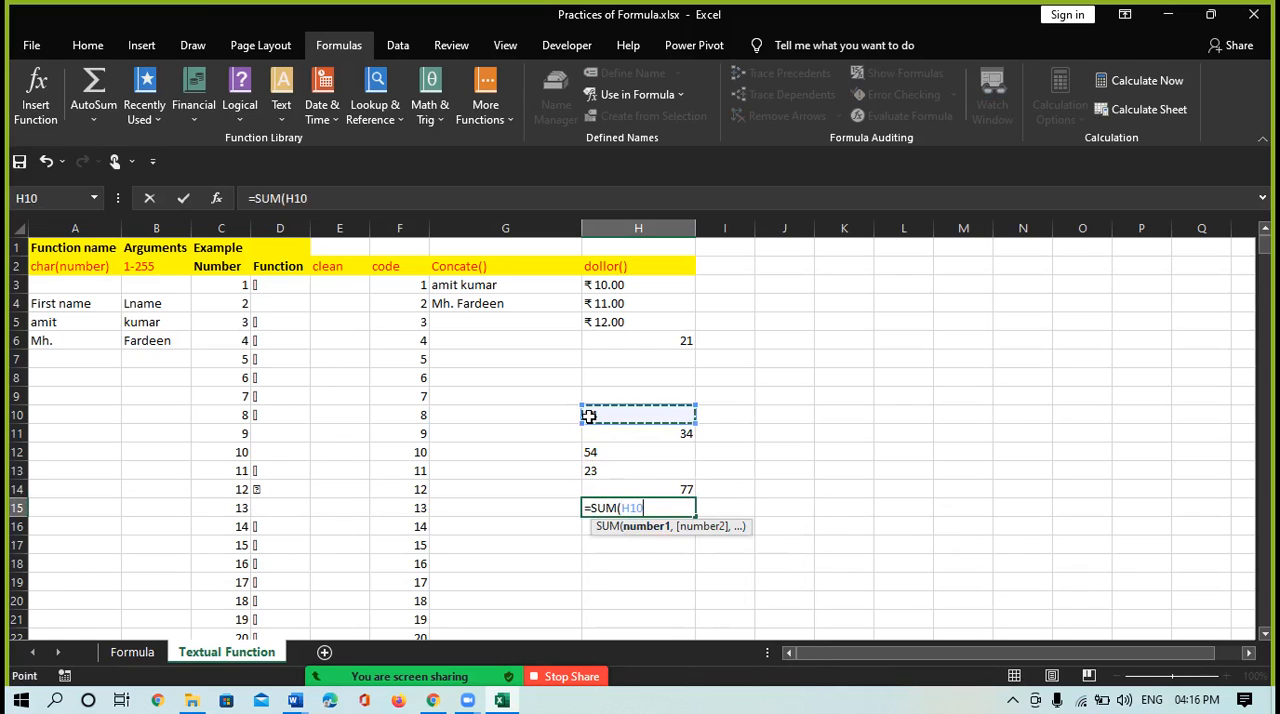
type(",")
left_click(597, 451)
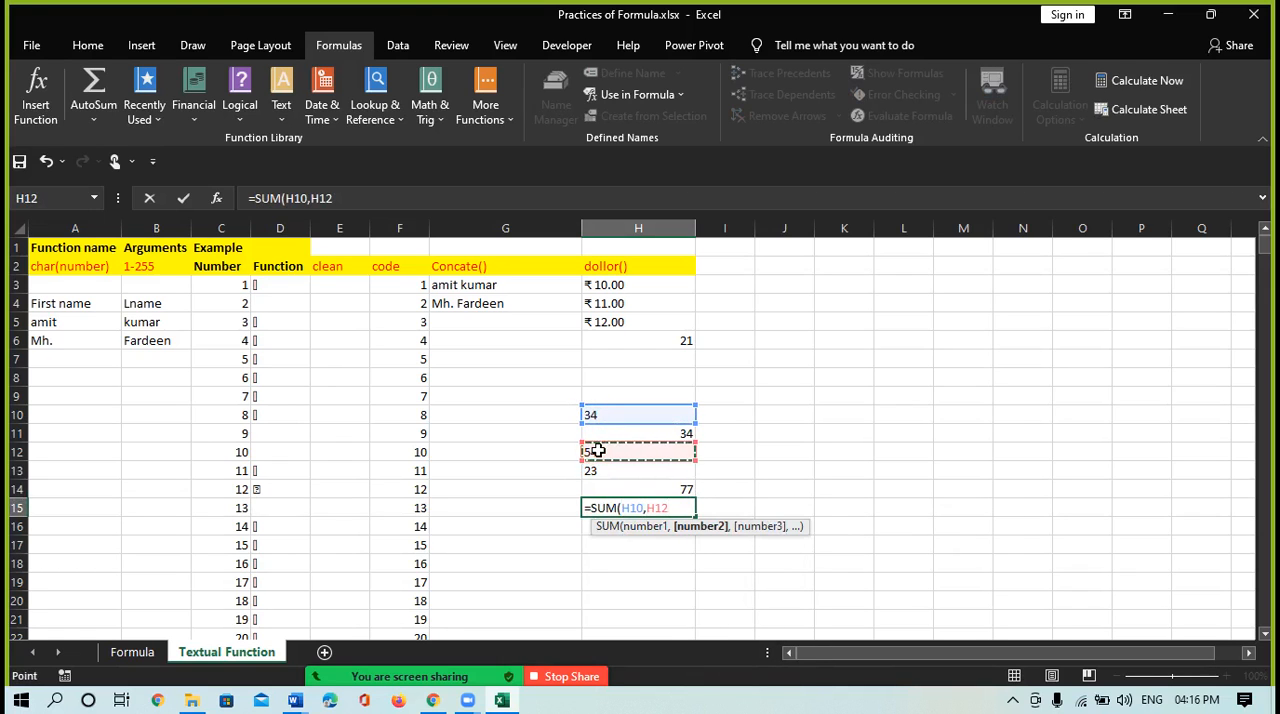
type(",")
left_click(600, 469)
type(")")
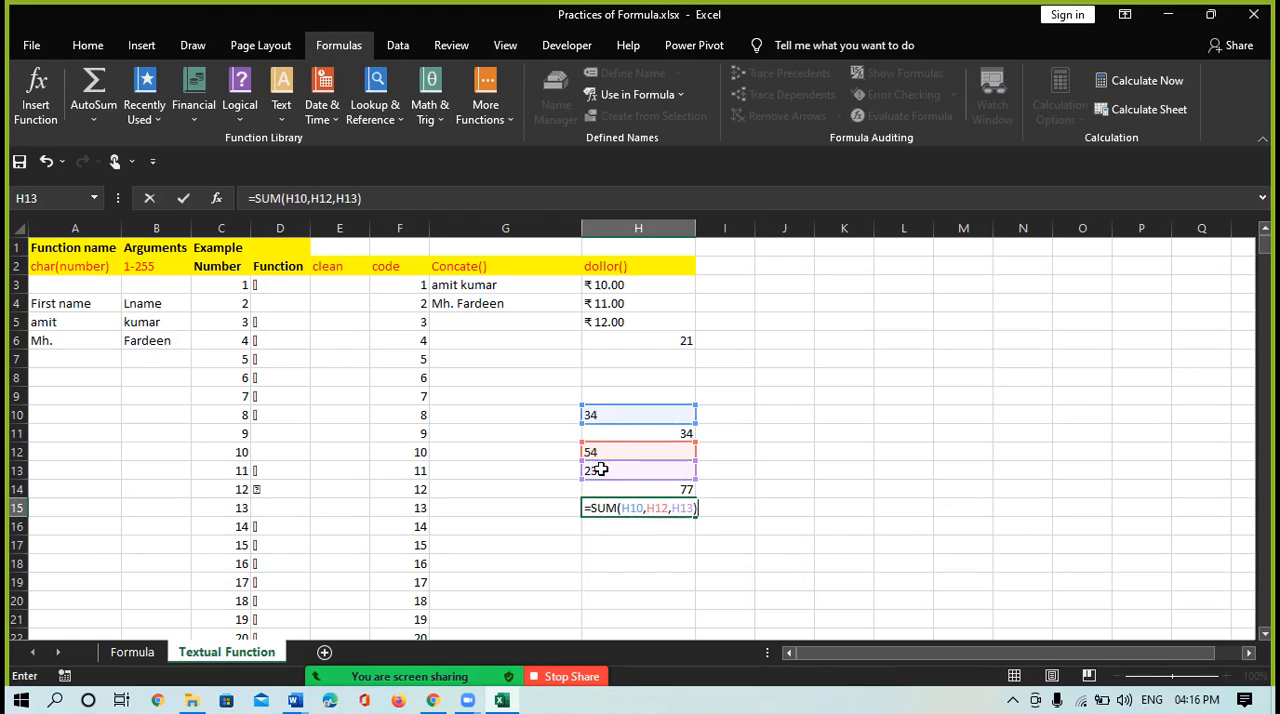
key("Return")
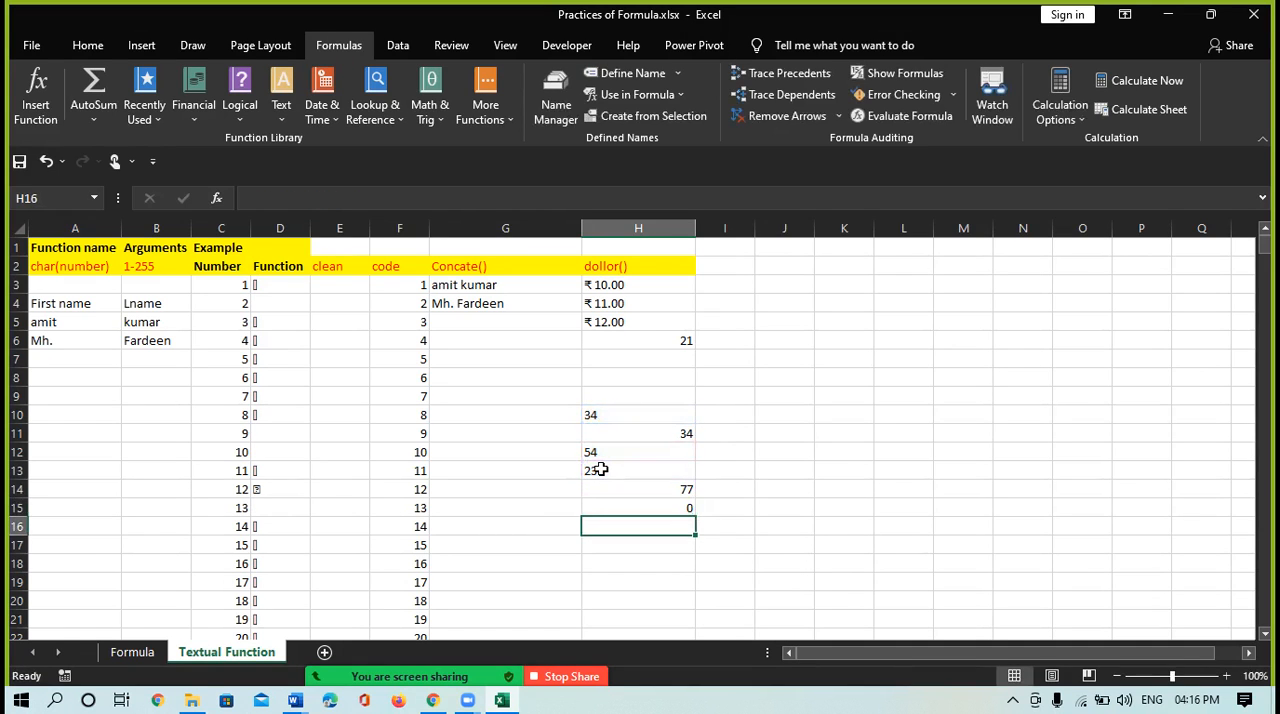
Compare the SUM formula in H15 with the text values in H10, H12 and H13 and the DOLLAR formula in H4
left_click(672, 510)
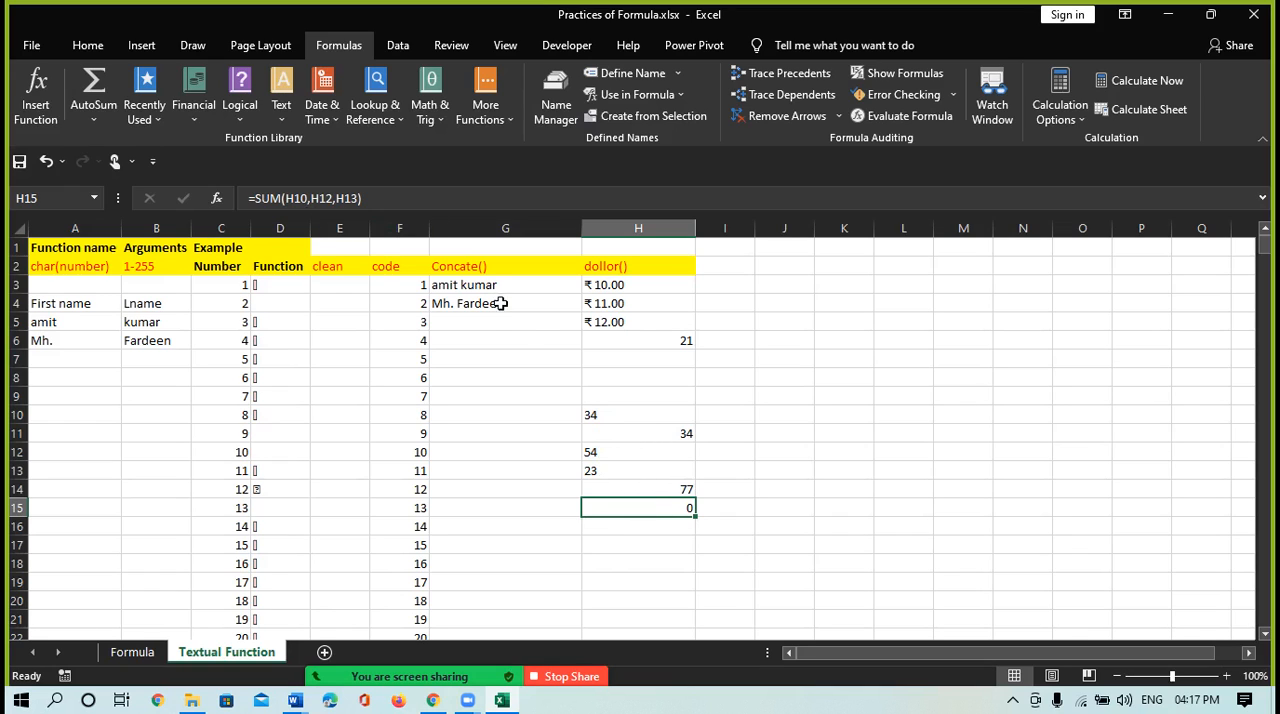
left_click(593, 418)
left_click(598, 452)
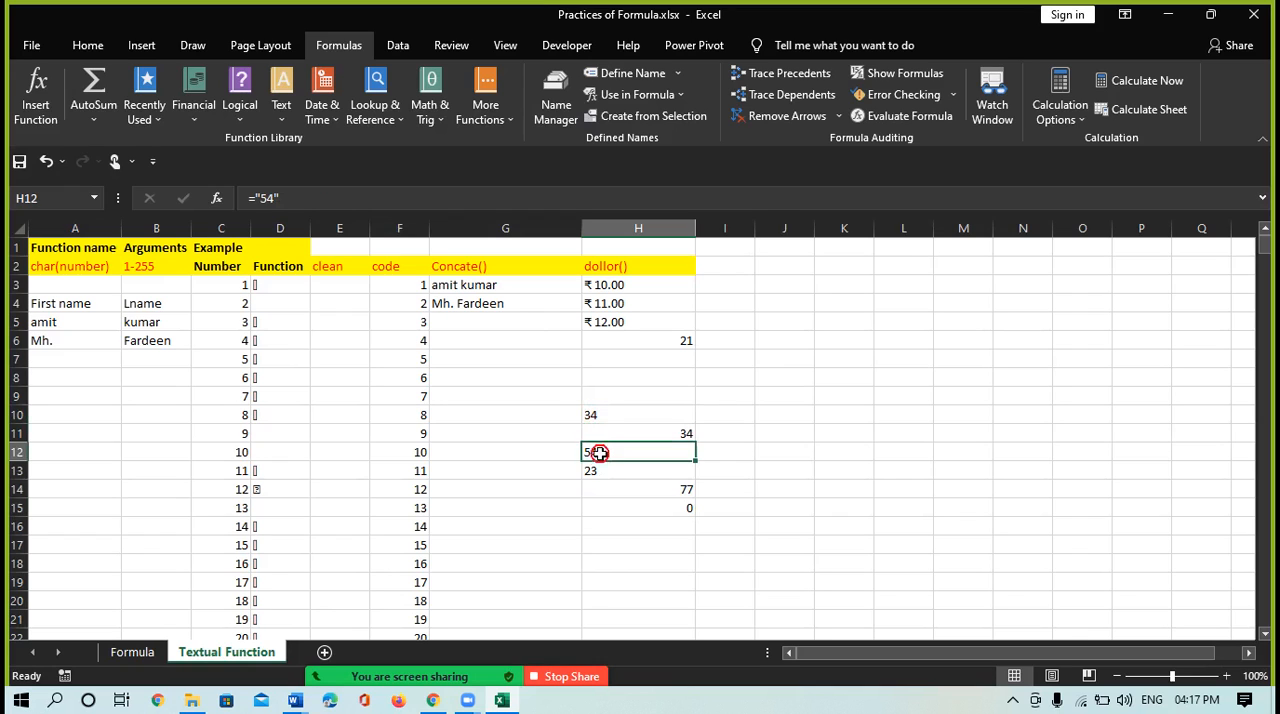
left_click(598, 472)
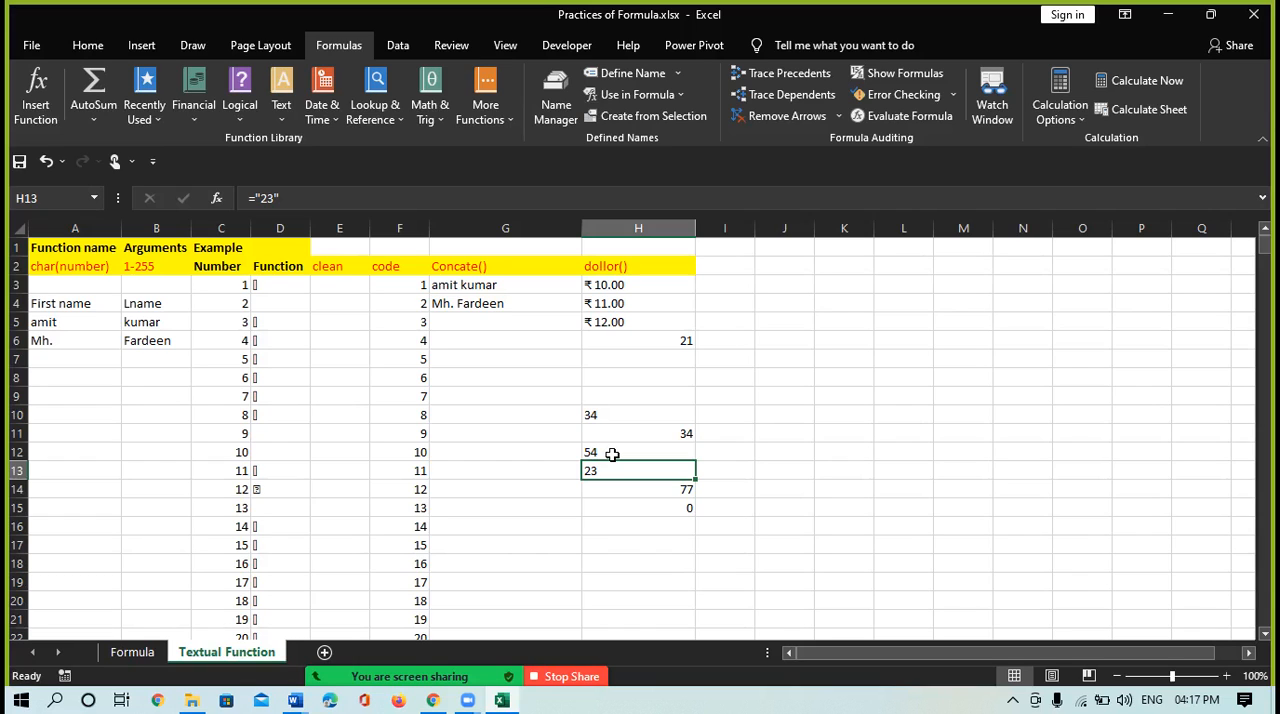
left_click(612, 453)
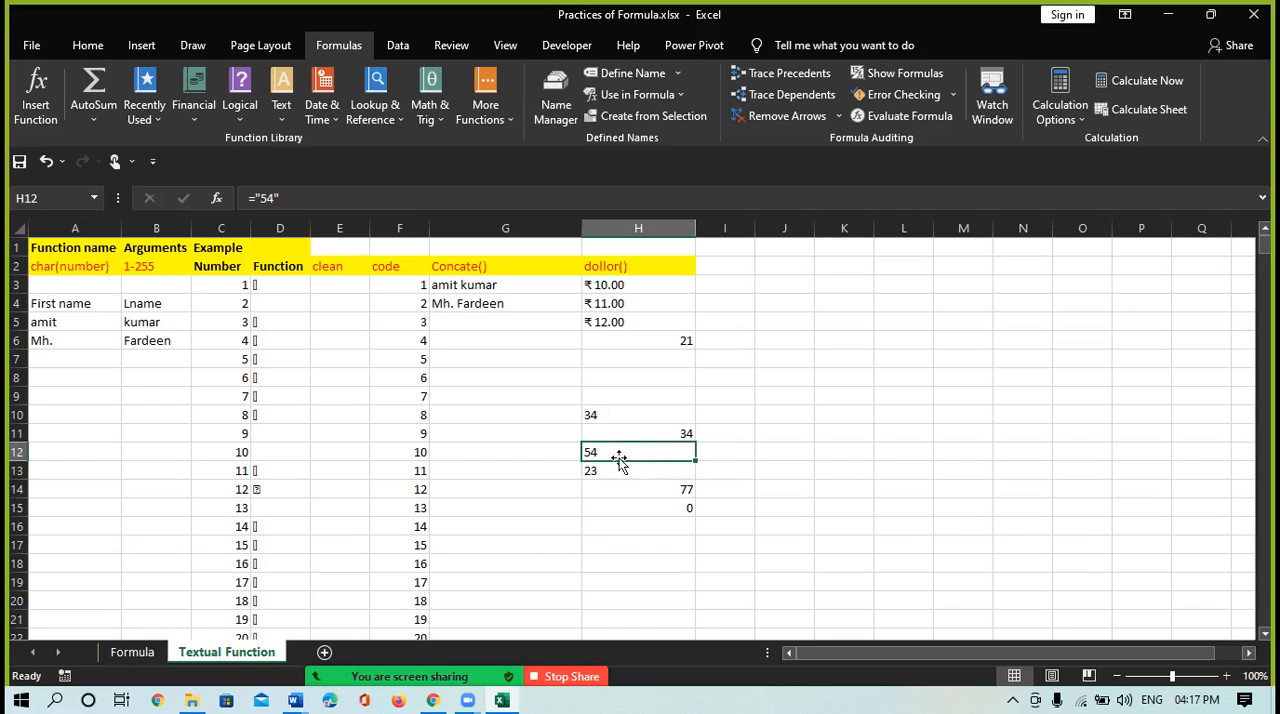
left_click_drag(617, 449, 617, 474)
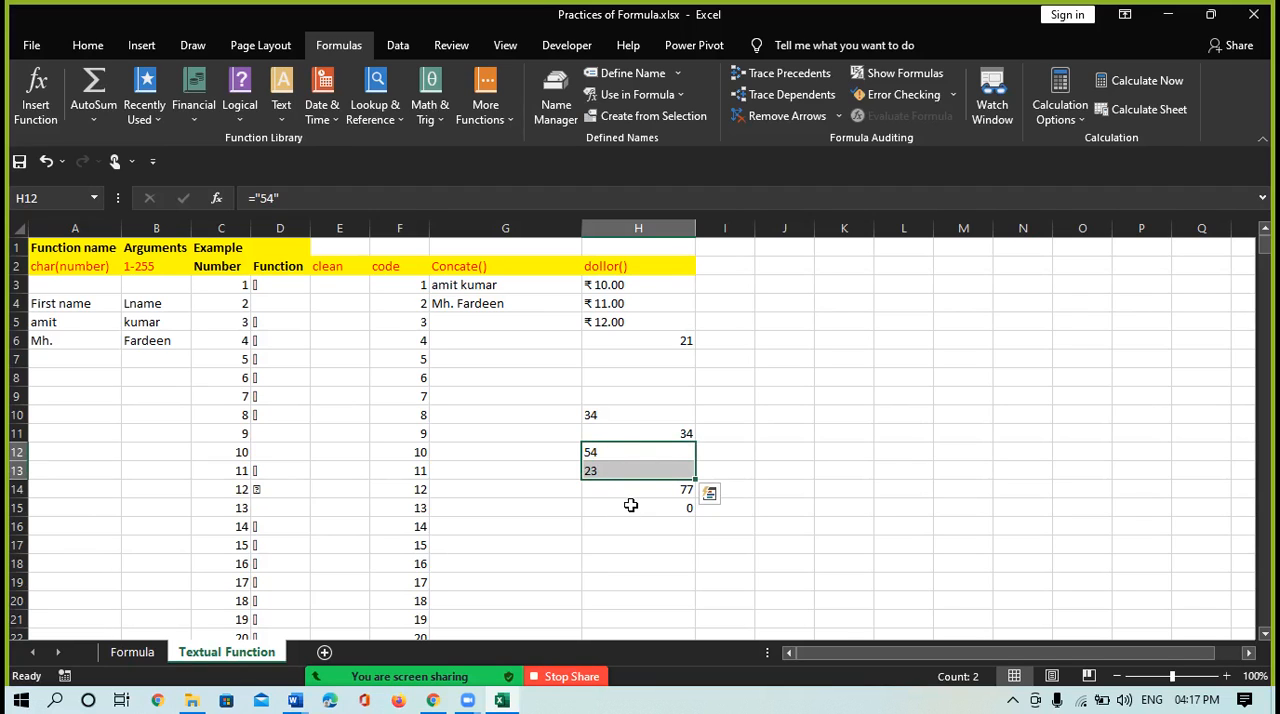
left_click(630, 506)
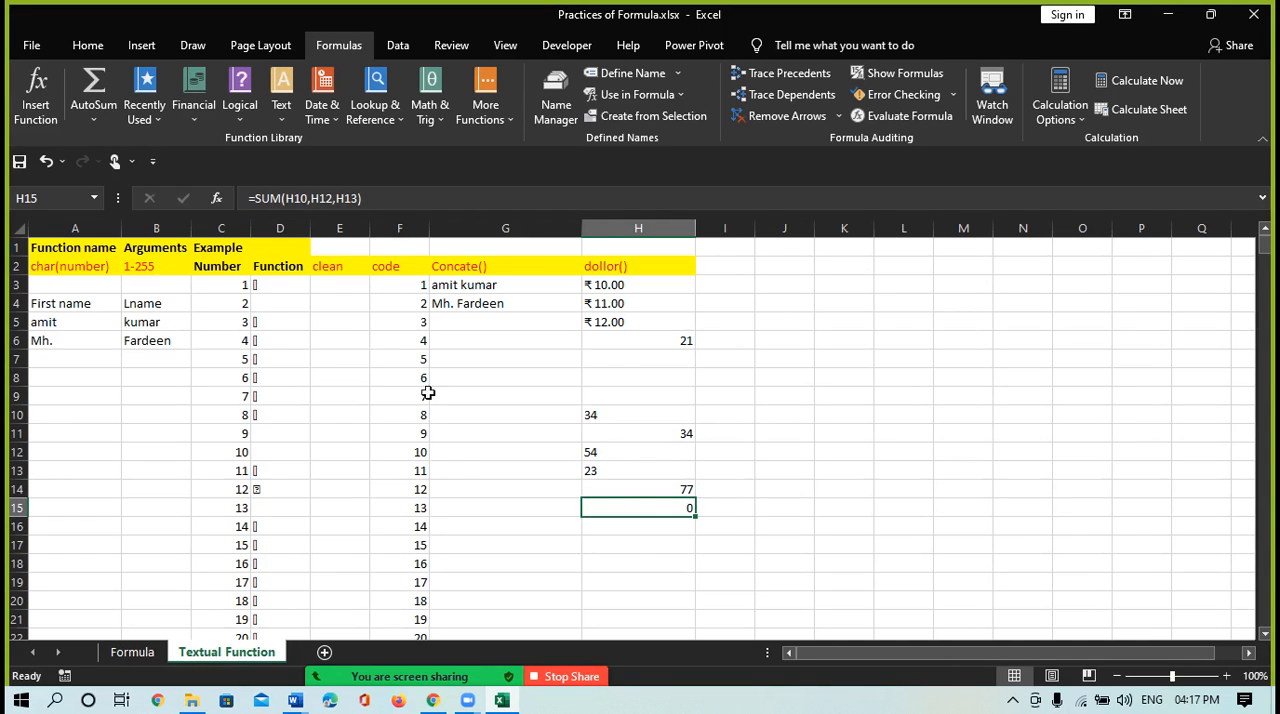
left_click(593, 452)
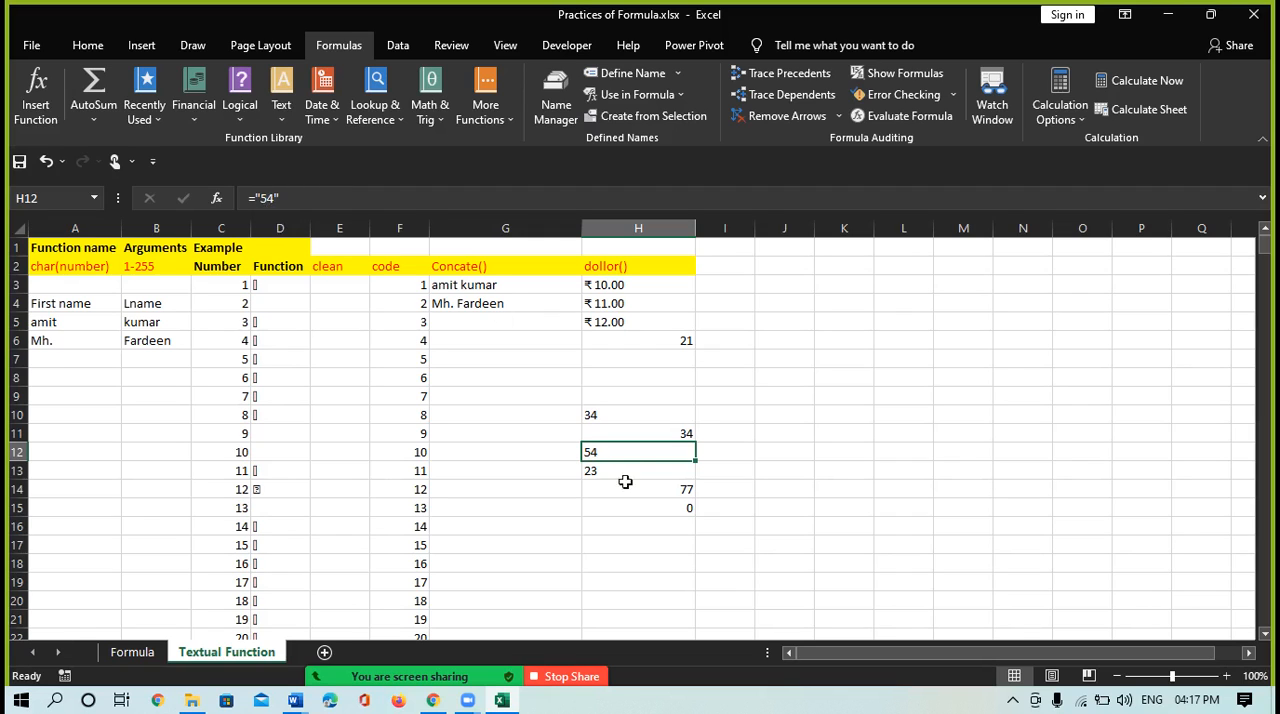
left_click(599, 302)
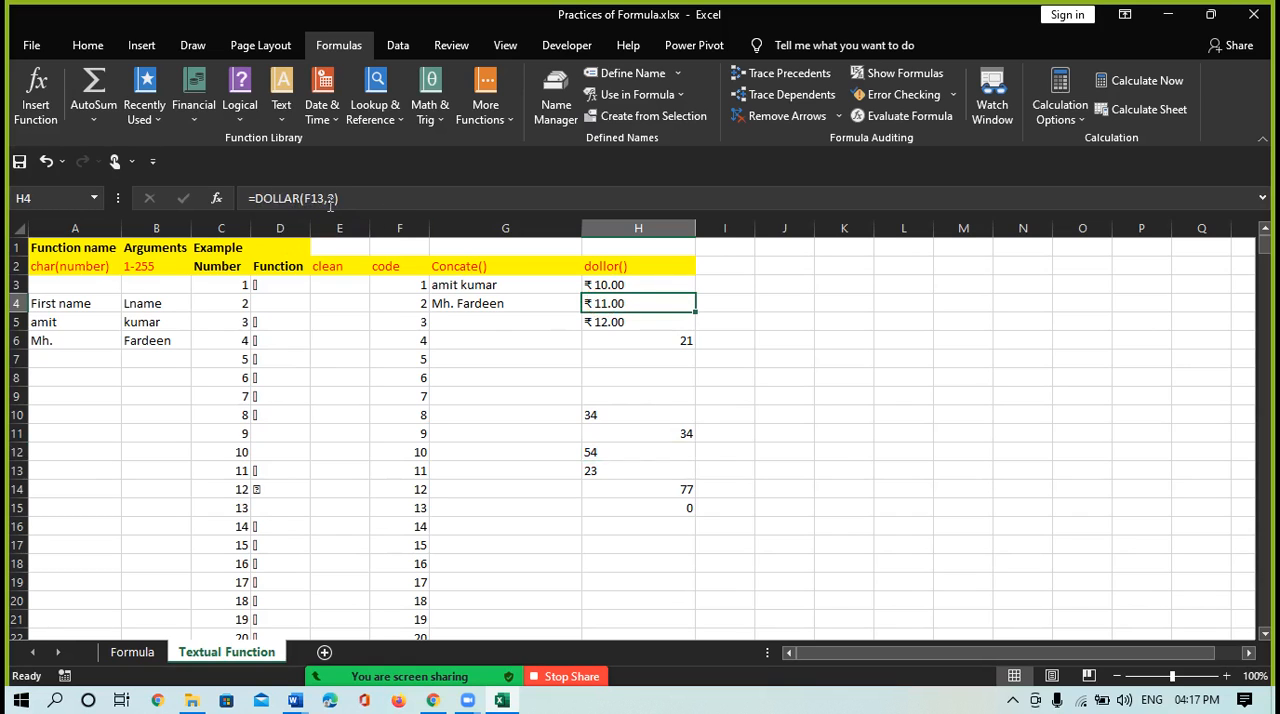
left_click(597, 452)
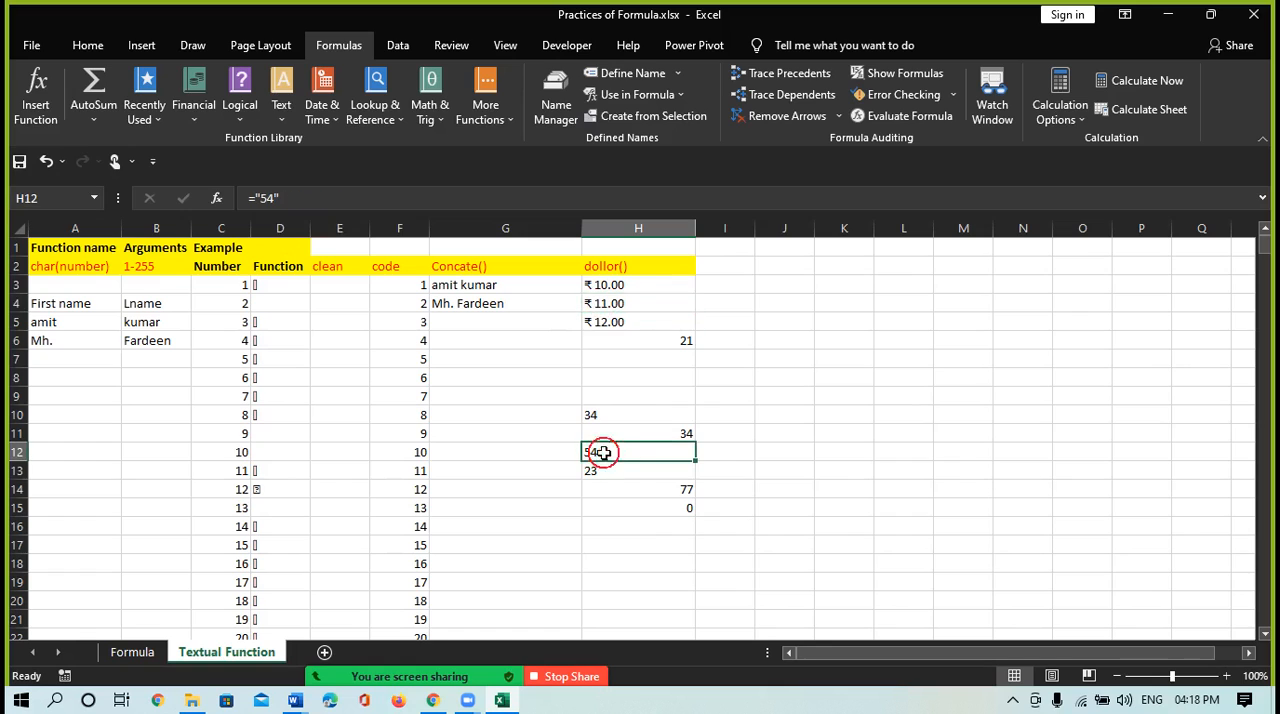
left_click(596, 300)
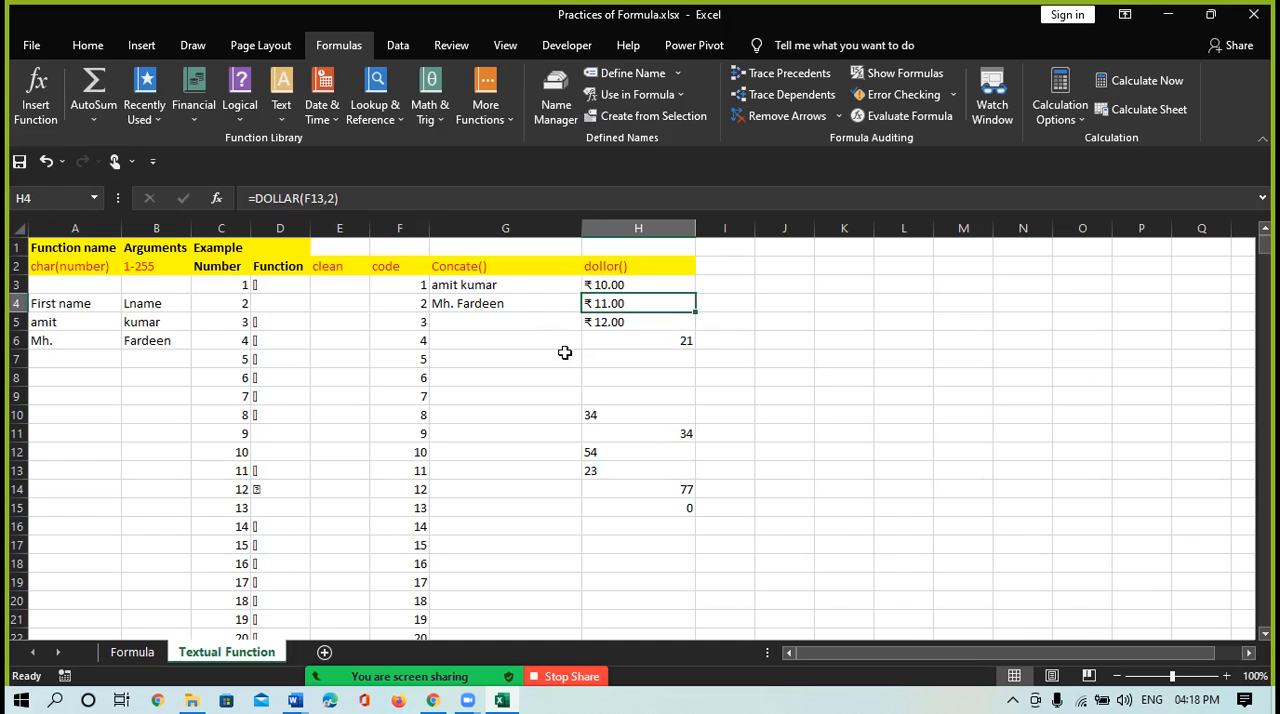
left_click(603, 376)
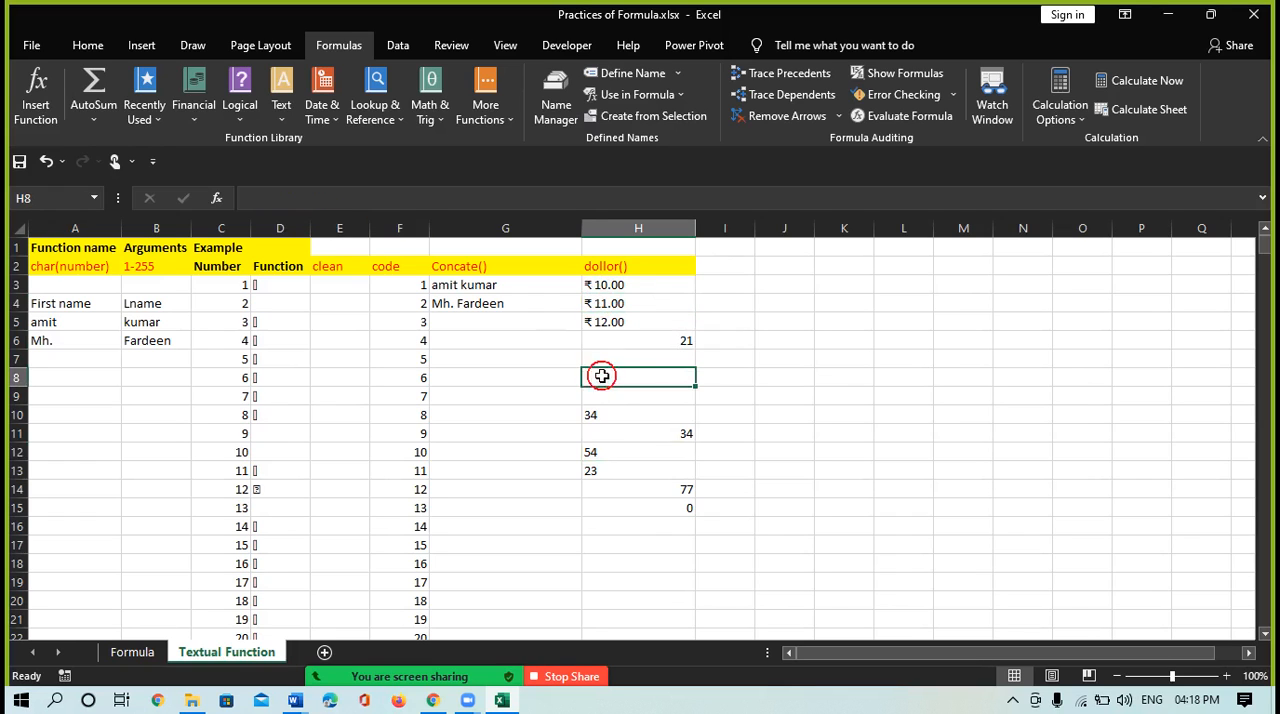
Check the list of text functions and enter the heading exact() in cell I2
left_click(284, 116)
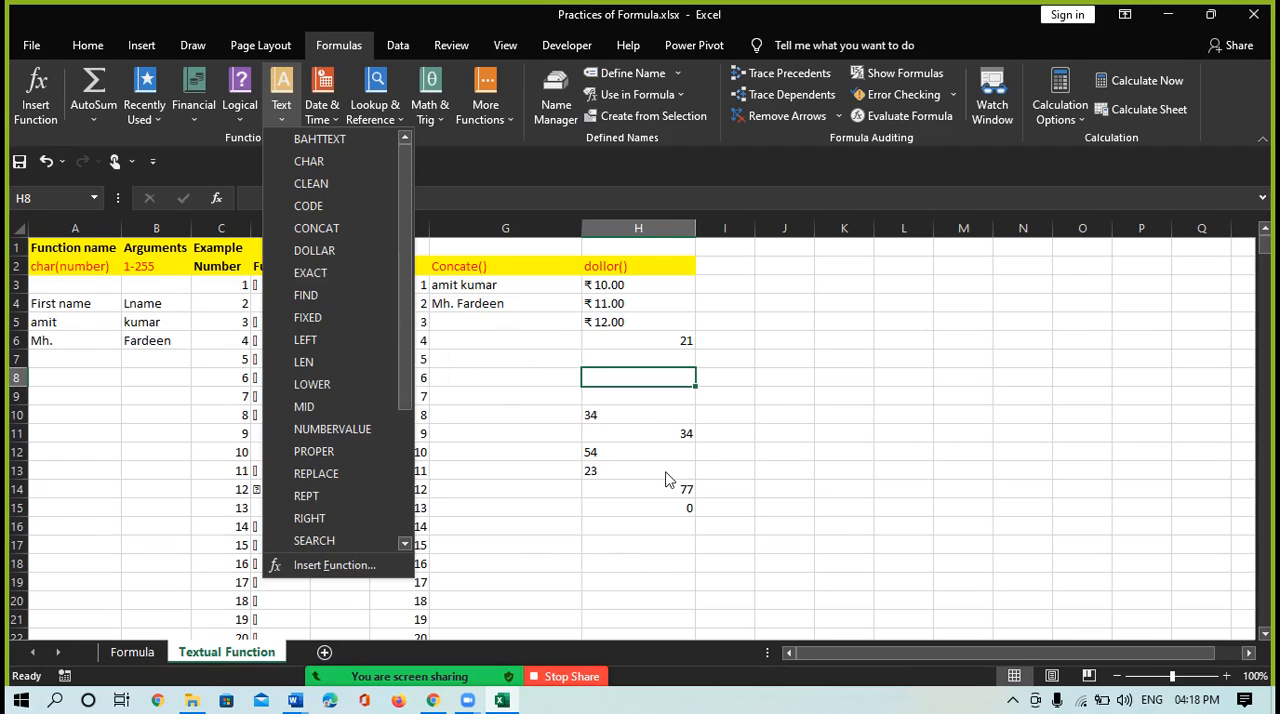
left_click(614, 527)
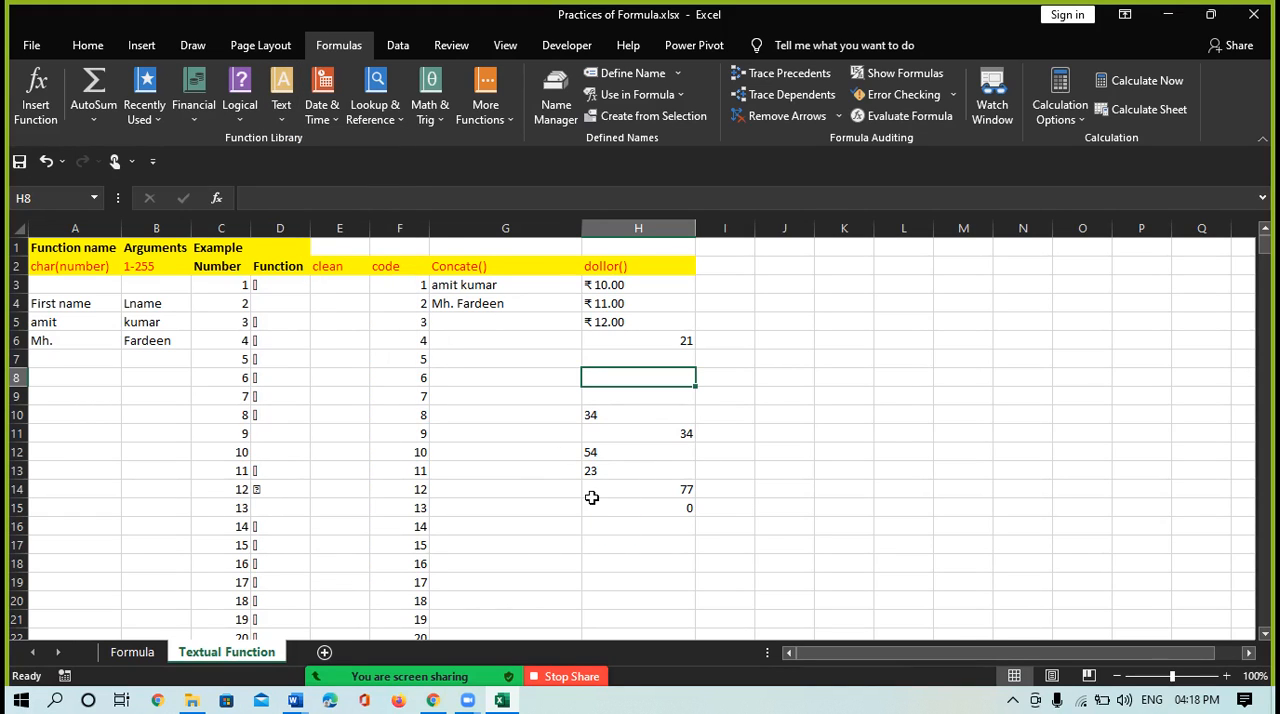
left_click(726, 260)
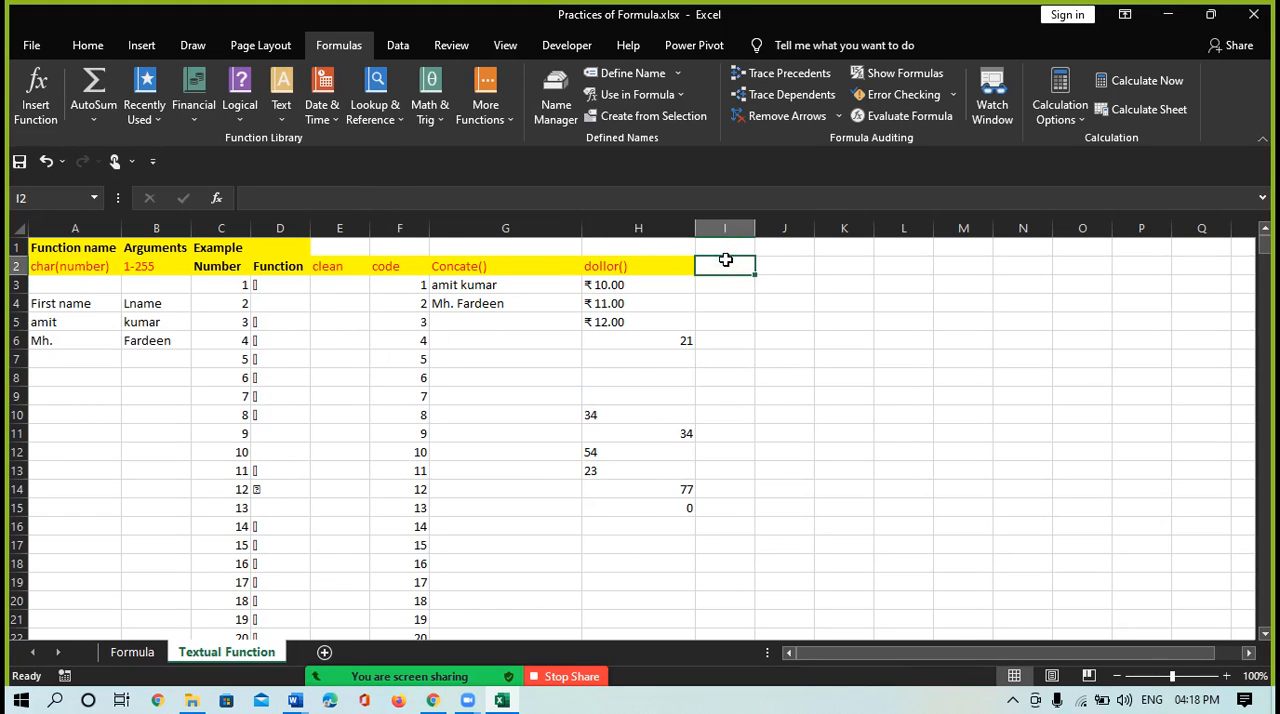
type("ex")
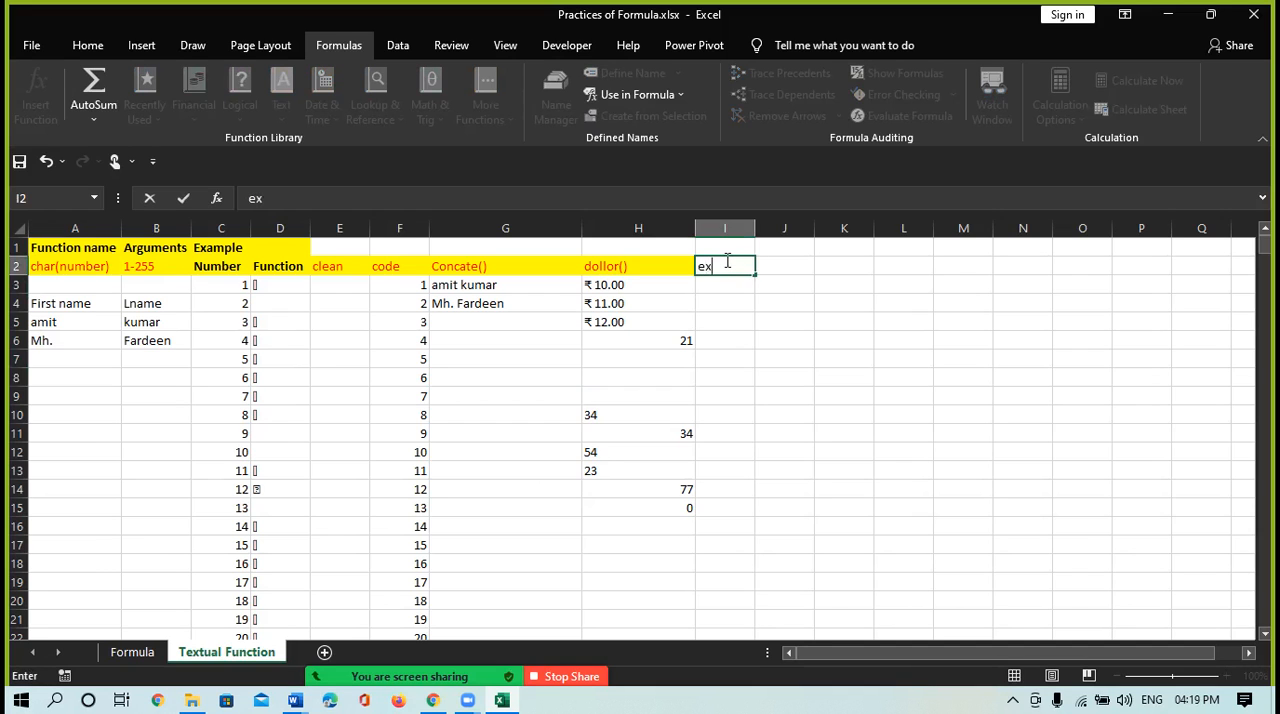
type("act()")
key("Return")
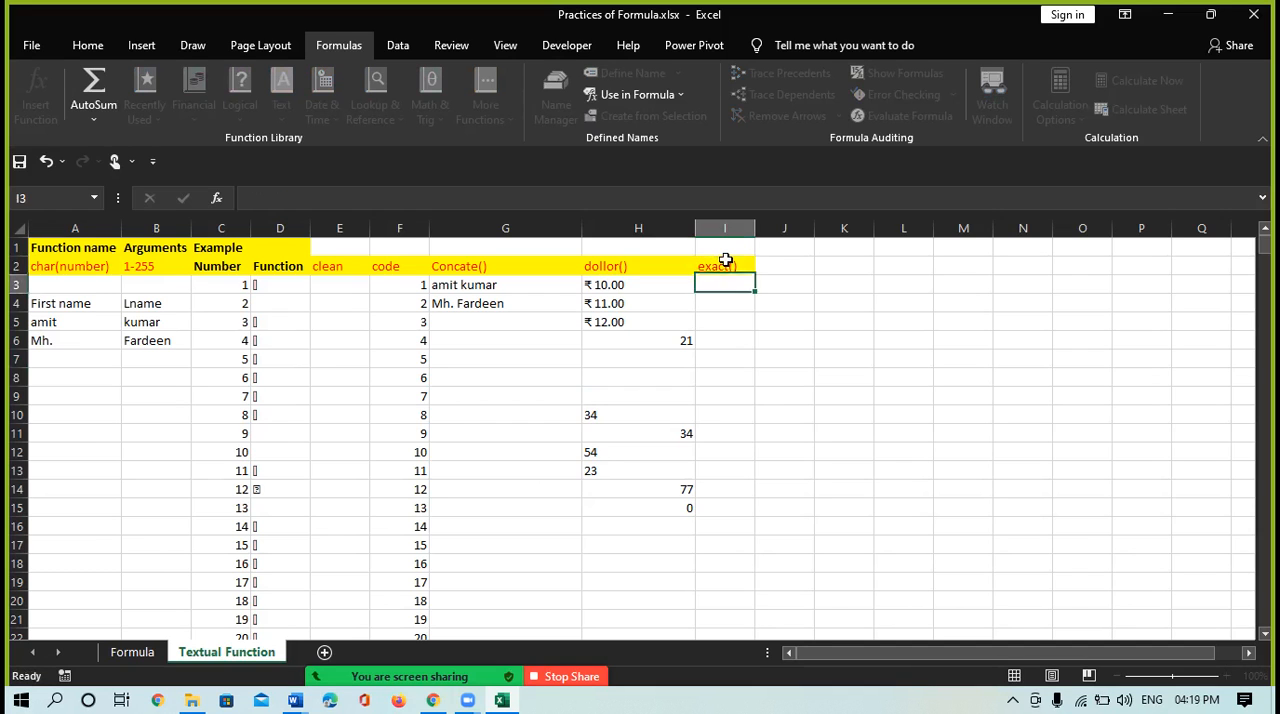
Compare two identical strings in cell I3 with the formula =EXACT("Hello","Hello")
type("=")
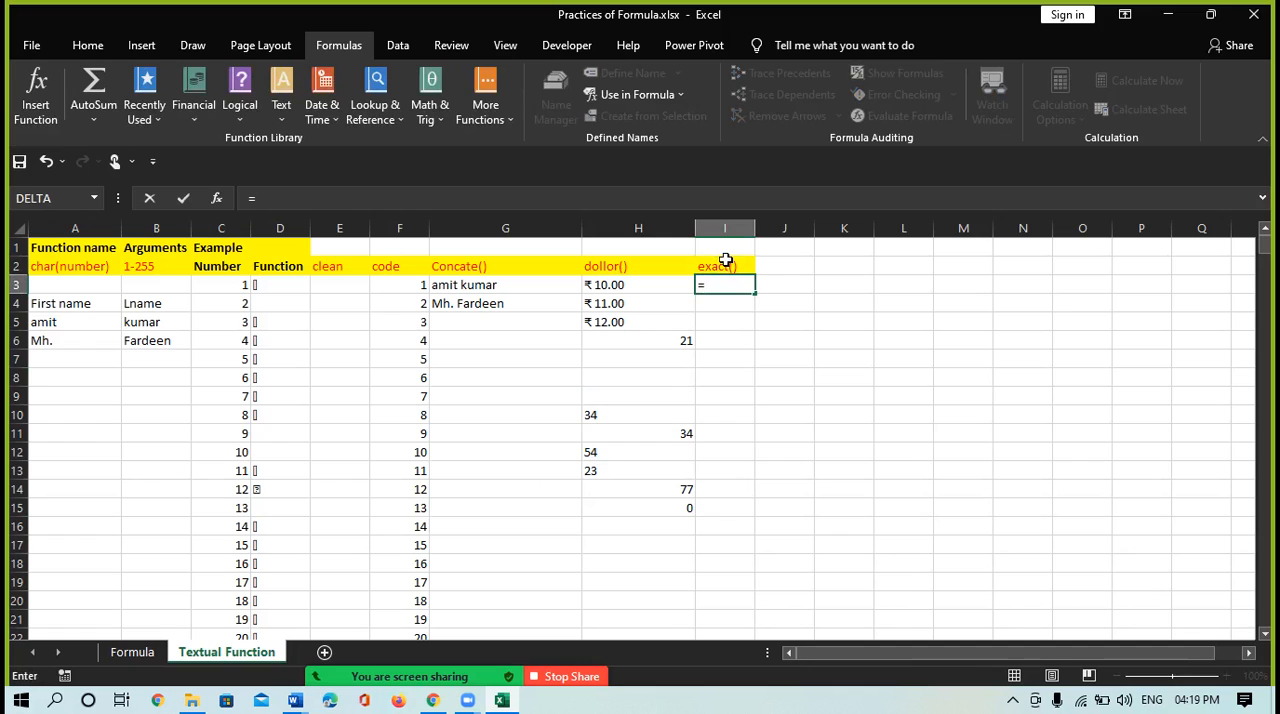
type("exa")
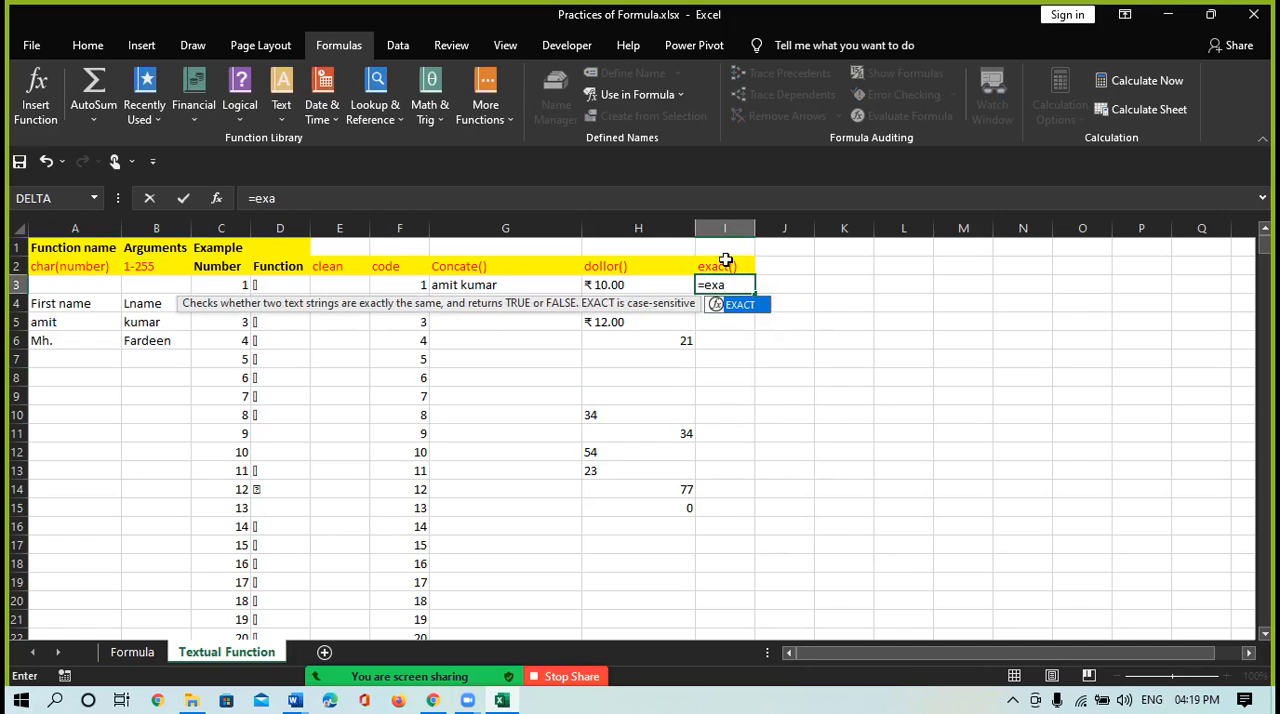
key("Tab")
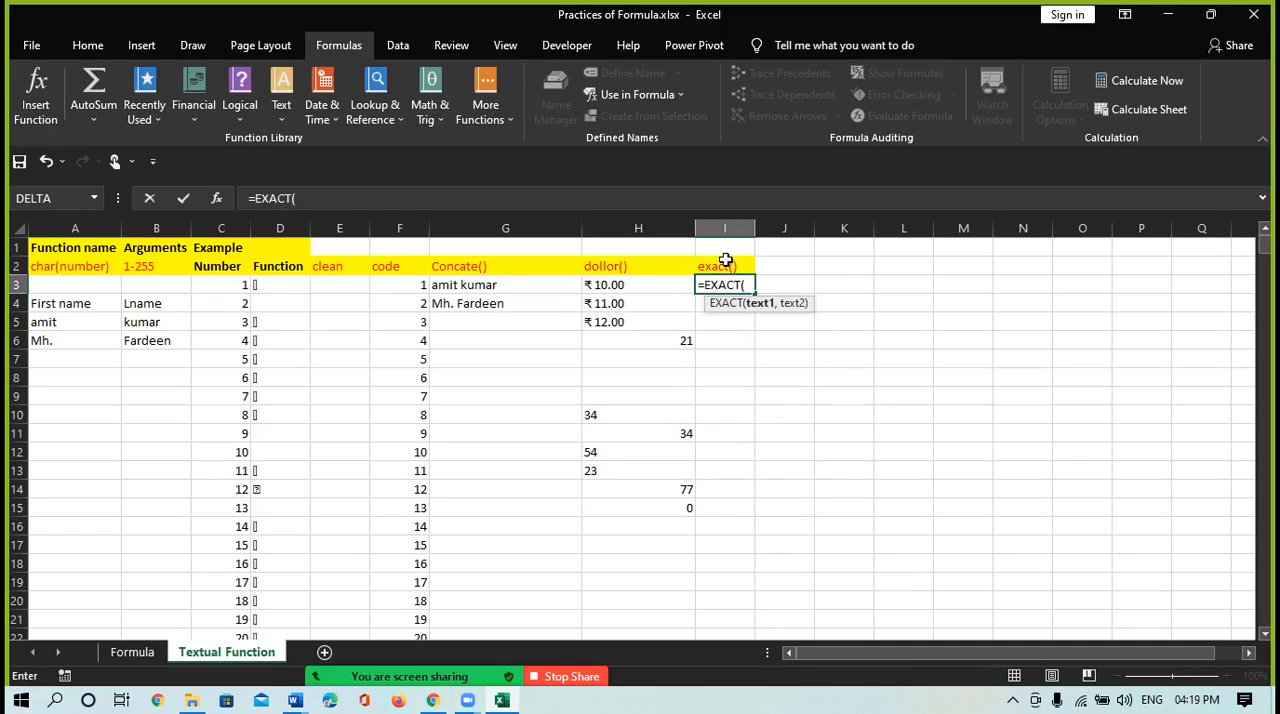
type("\"Hello\",\"Hello")
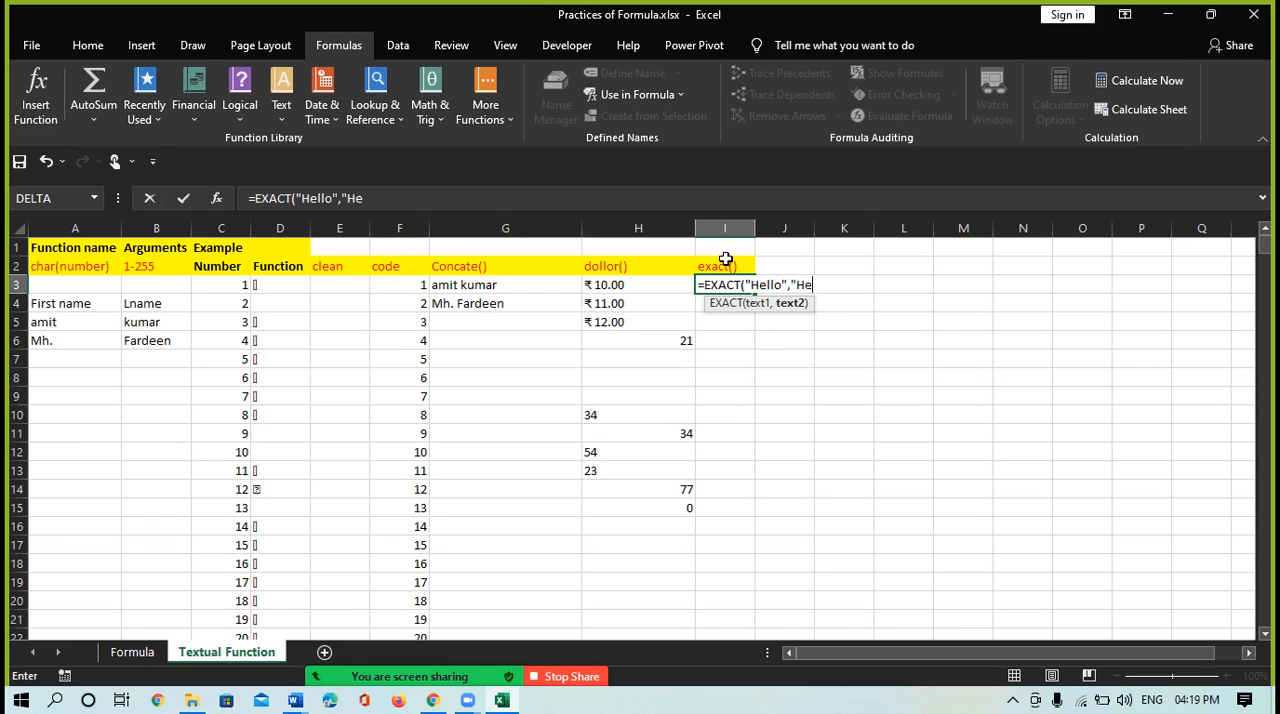
type("\")")
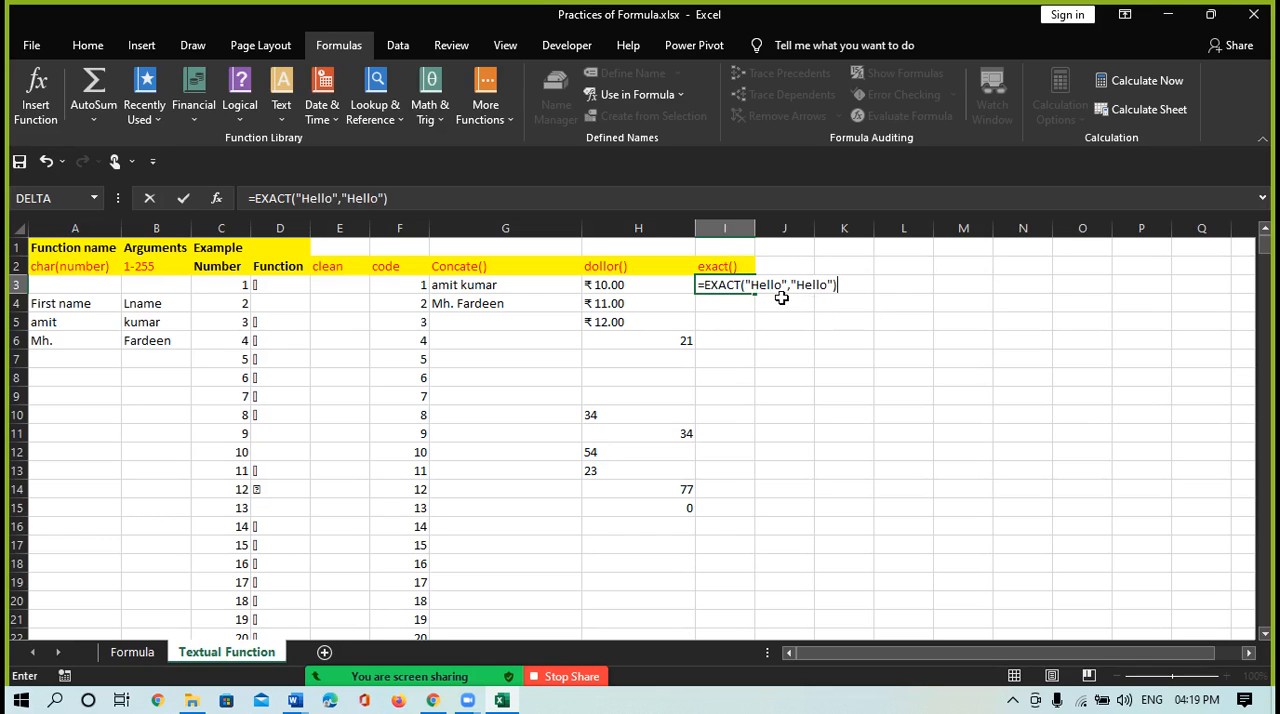
key("Return")
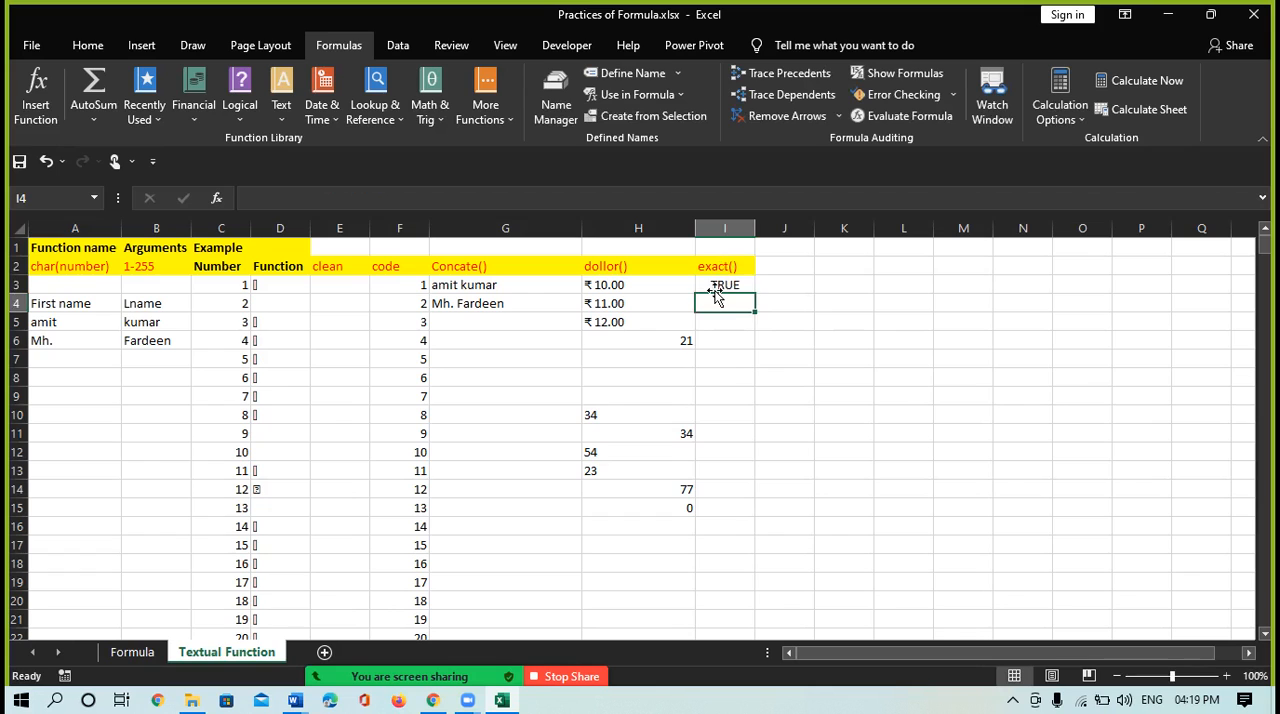
Compare two strings that differ only in capitalization in cell I4 with the formula =EXACT("Hello","hello")
type("=")
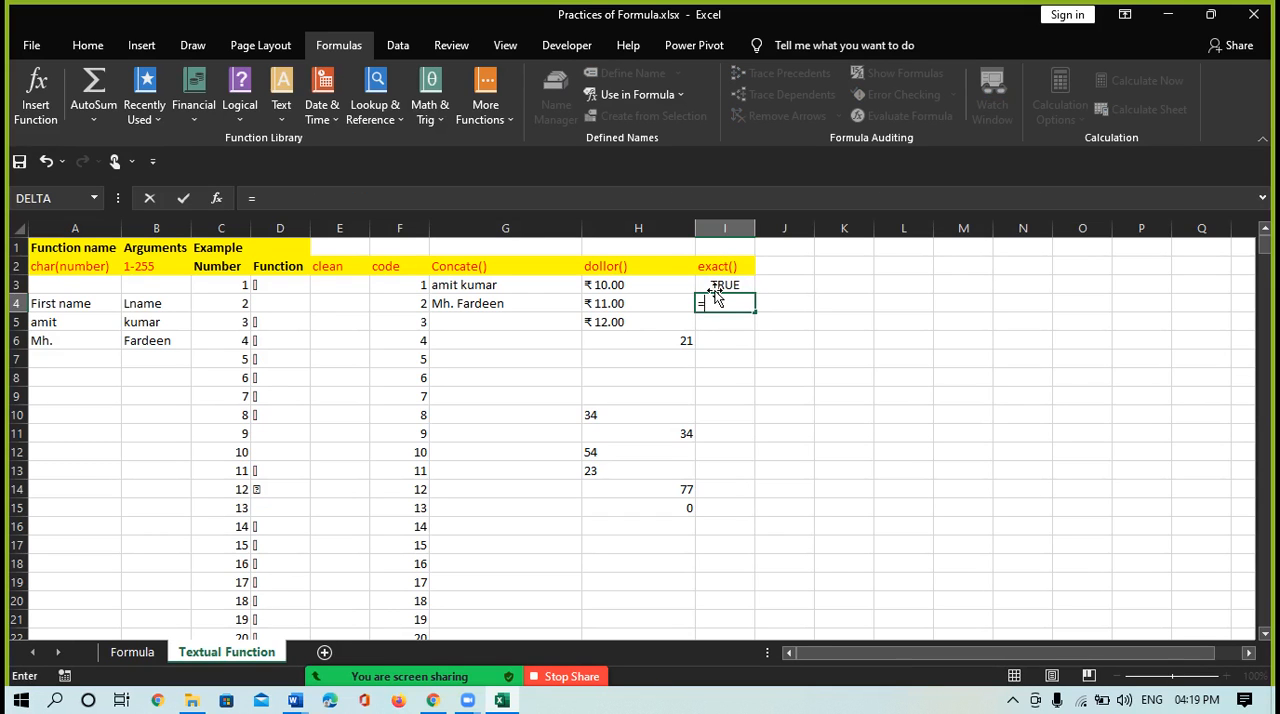
type("exa")
key("Tab")
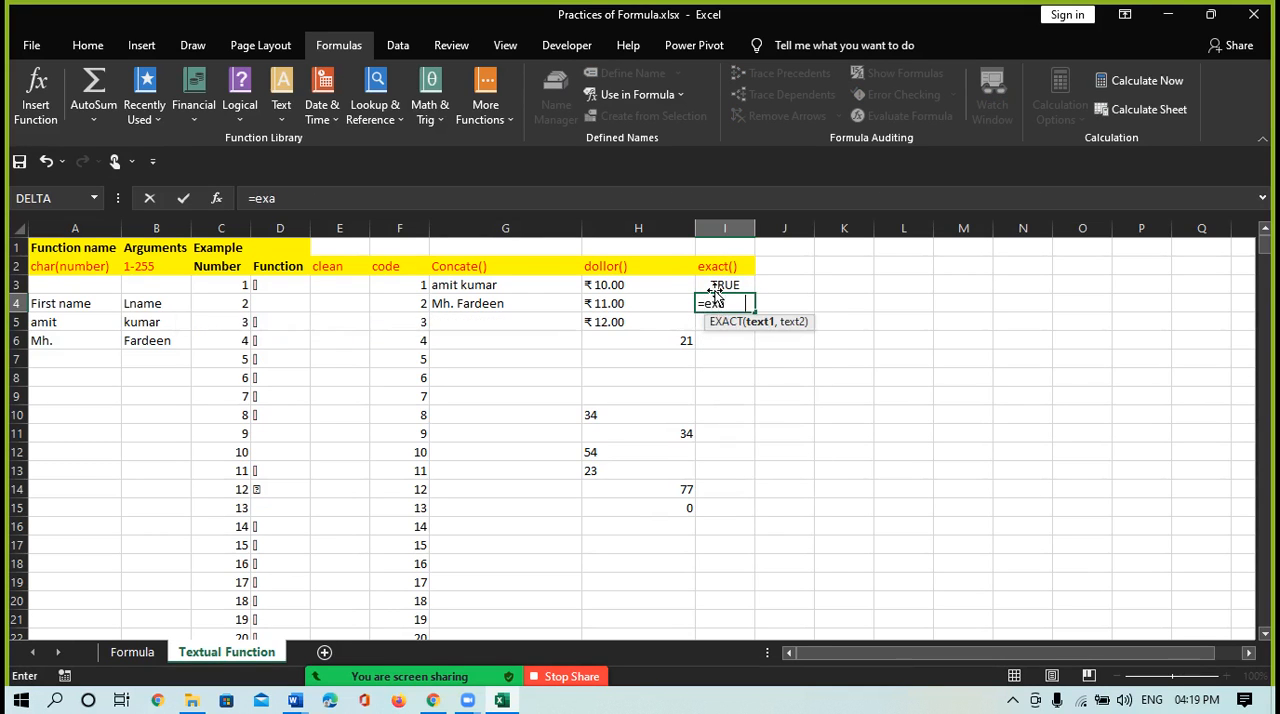
type("\"He")
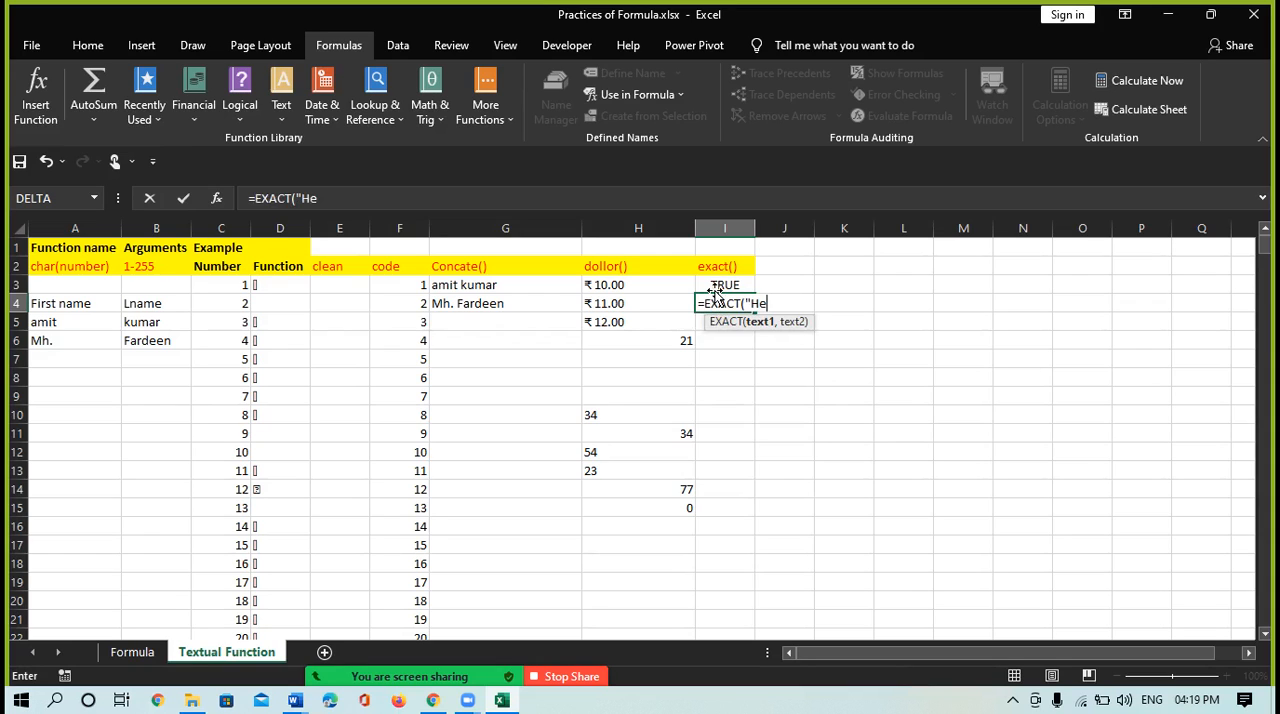
type("llo\",\"hi\"")
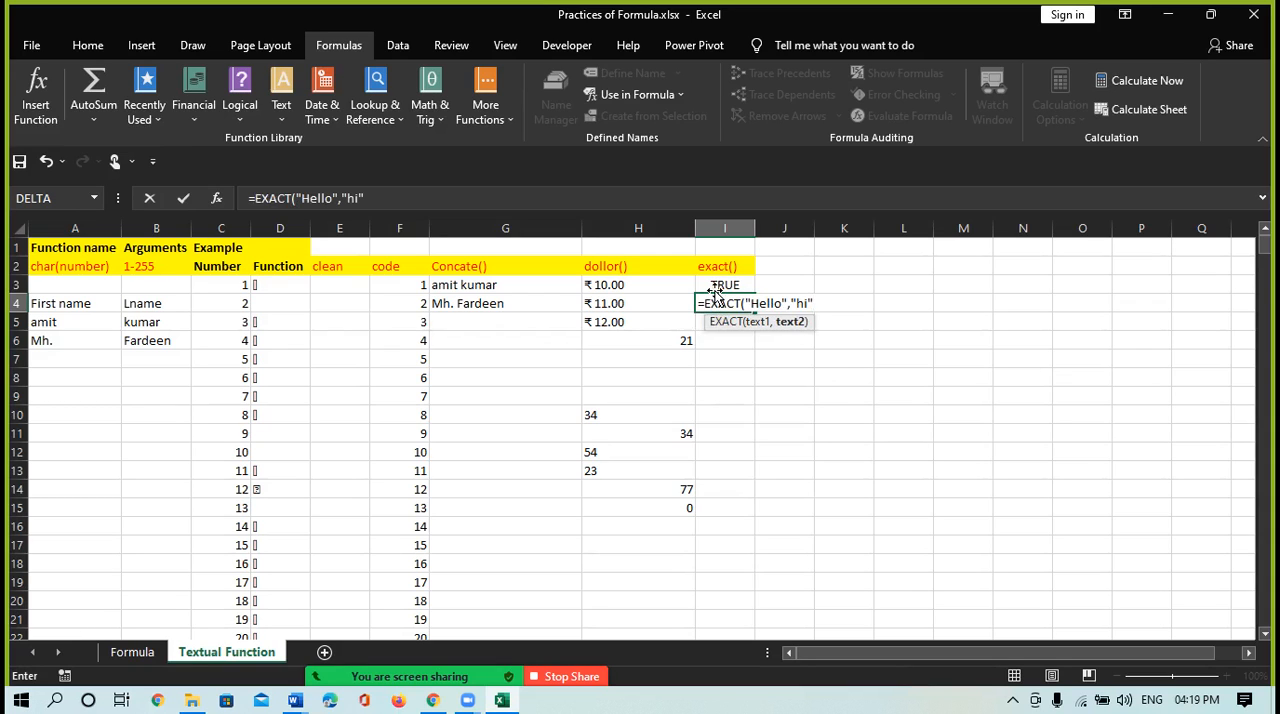
type(")")
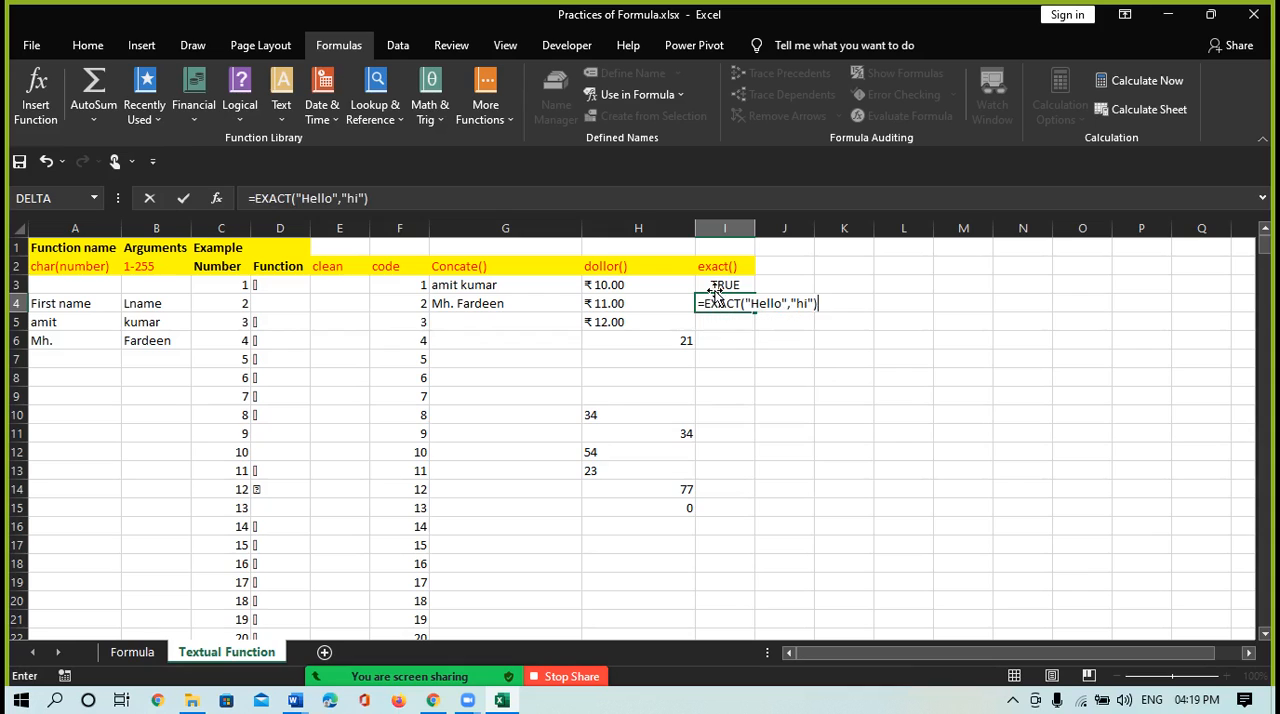
left_click(805, 303)
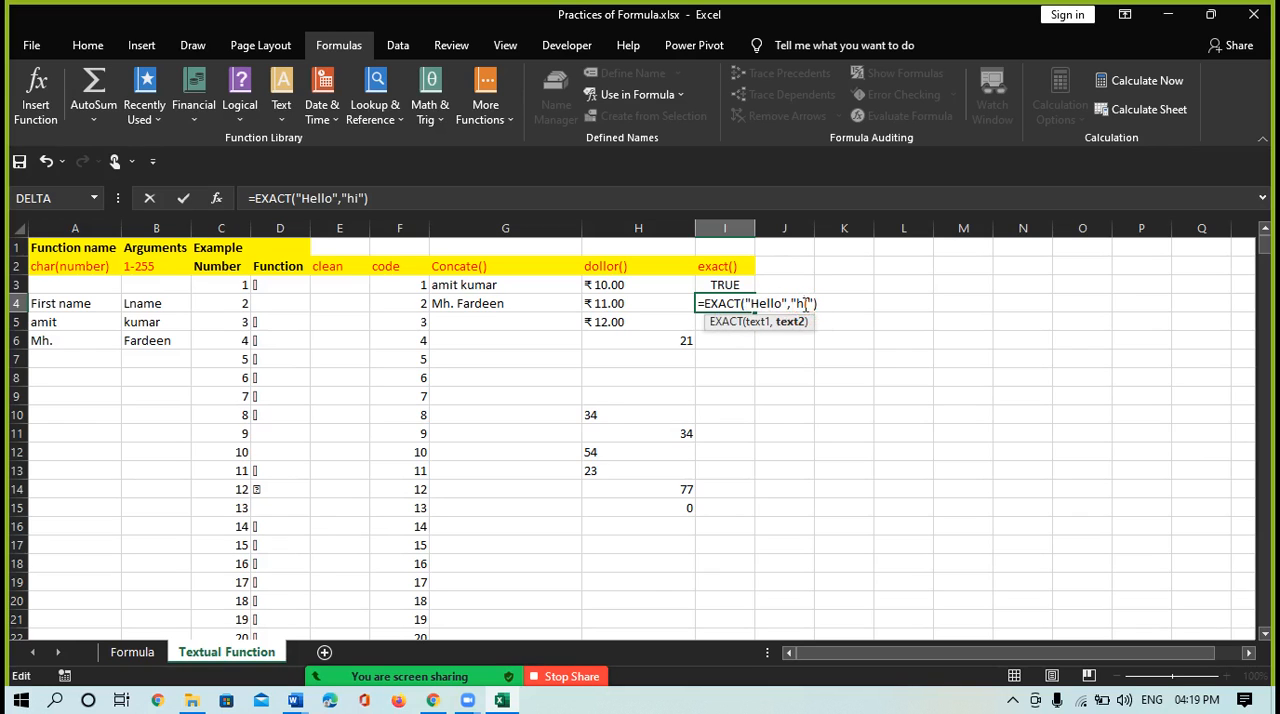
key("BackSpace")
type("ello")
key("Return")
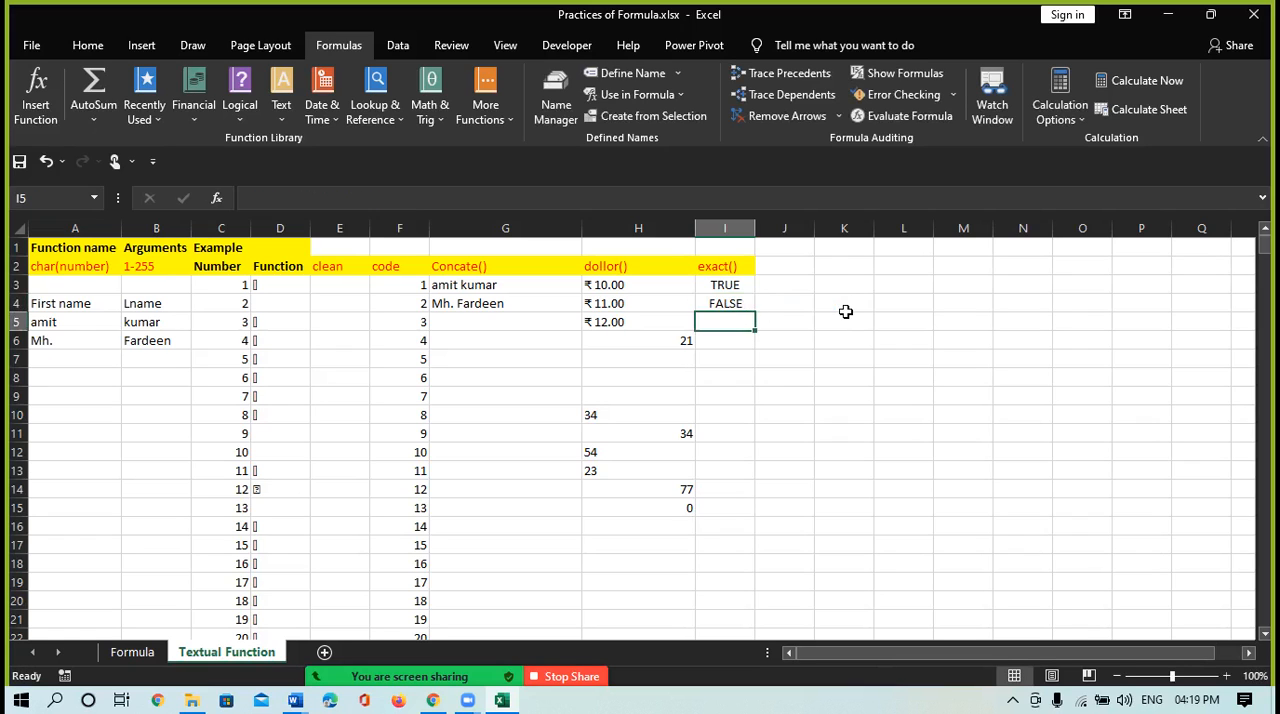
Compare the EXACT formulas in cells I3 and I4 and their results
left_click(722, 303)
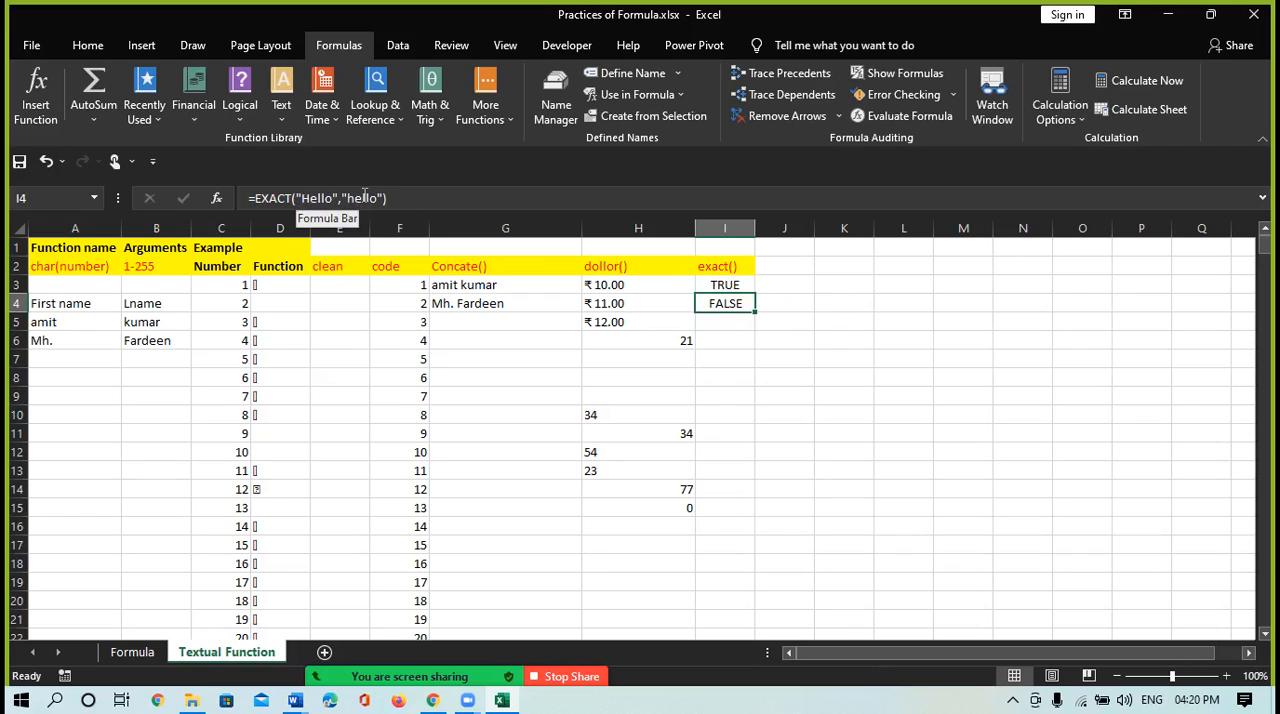
left_click(711, 287)
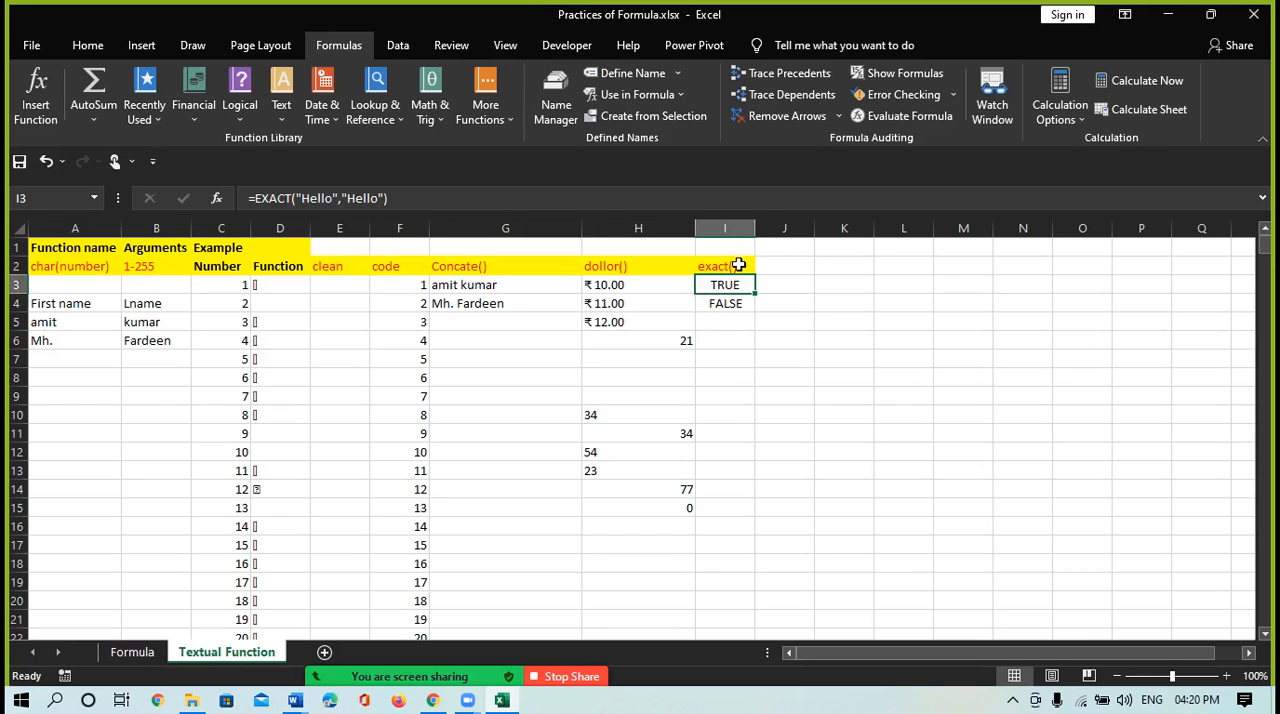
left_click(726, 310)
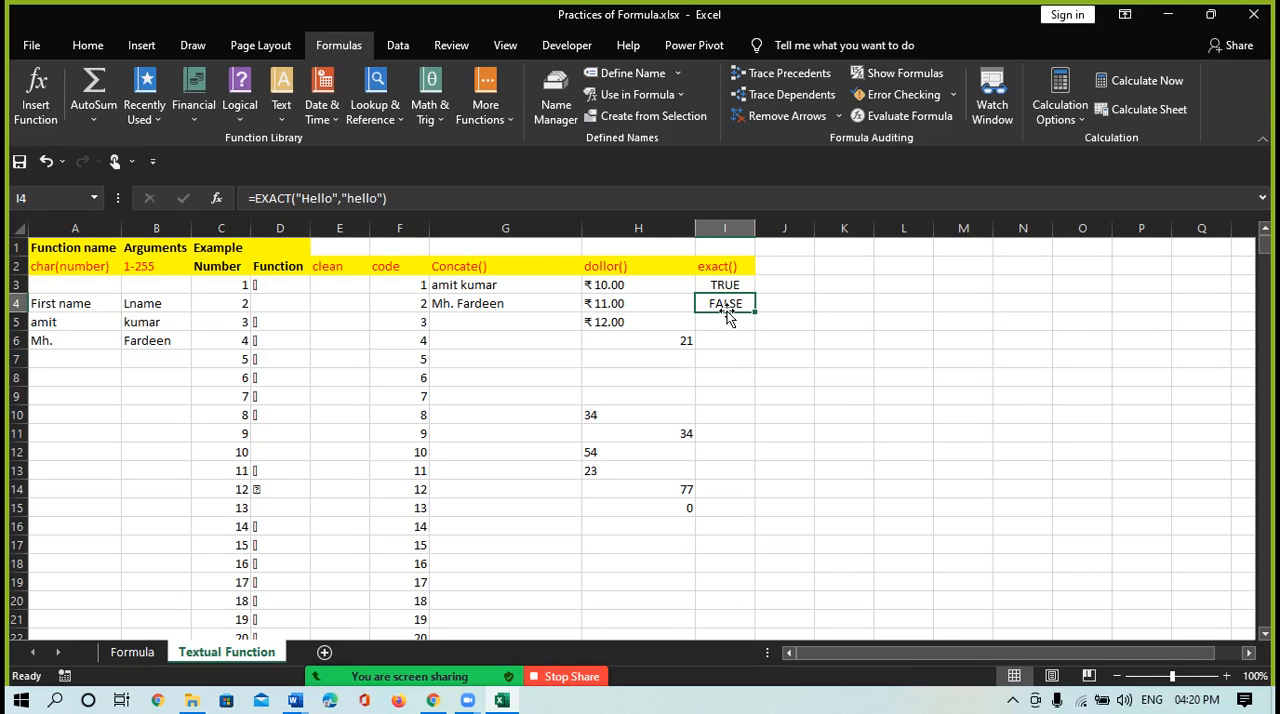
Check the list of text functions and enter the heading find() in cell J2
left_click(791, 263)
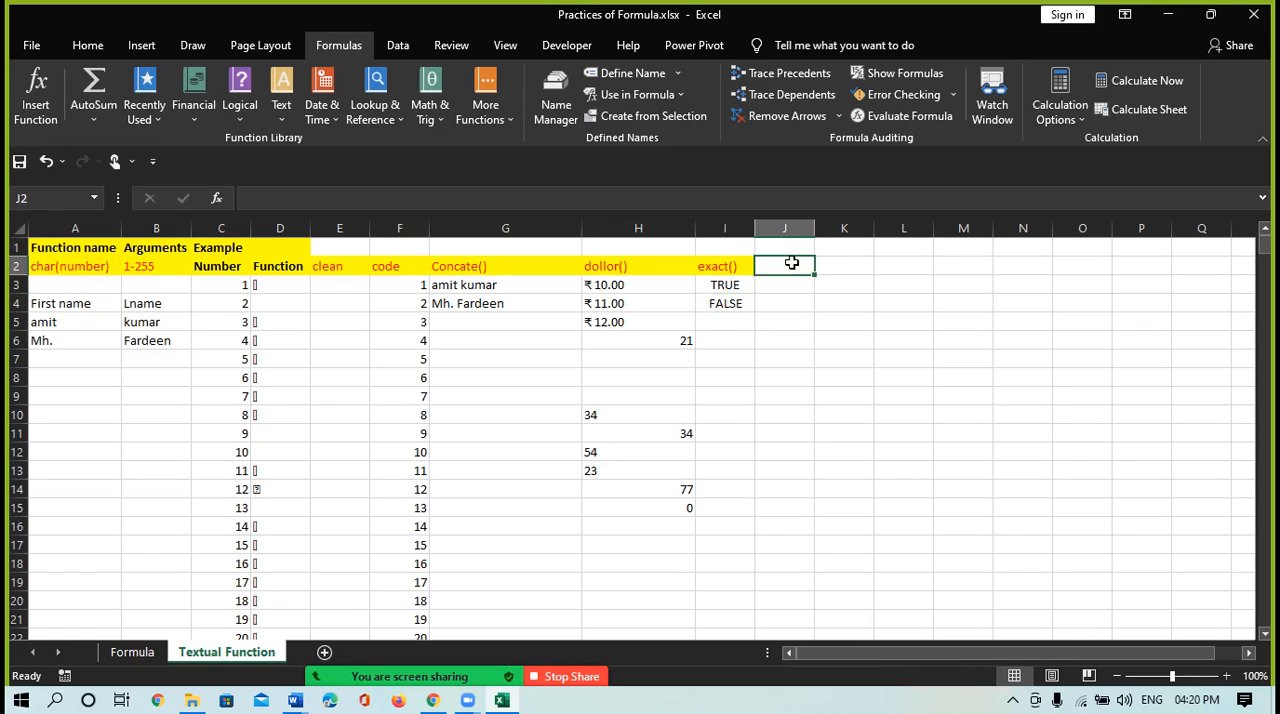
left_click(283, 121)
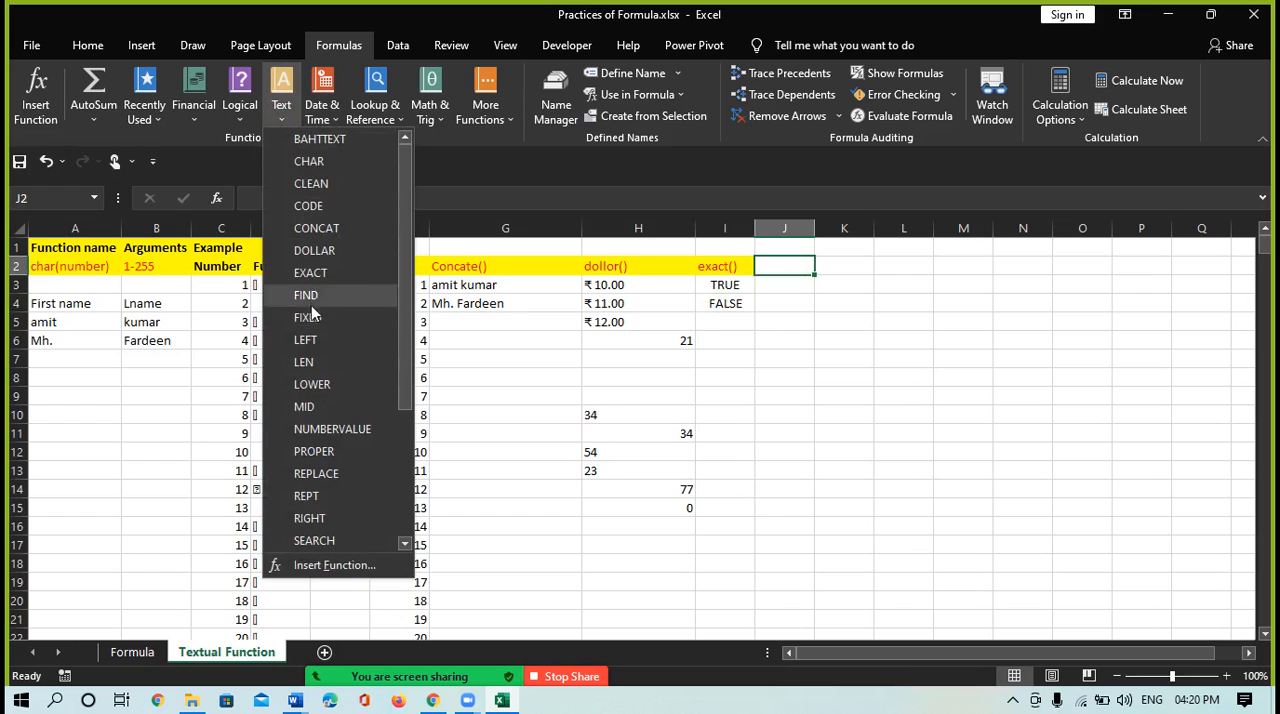
left_click(790, 265)
type("find")
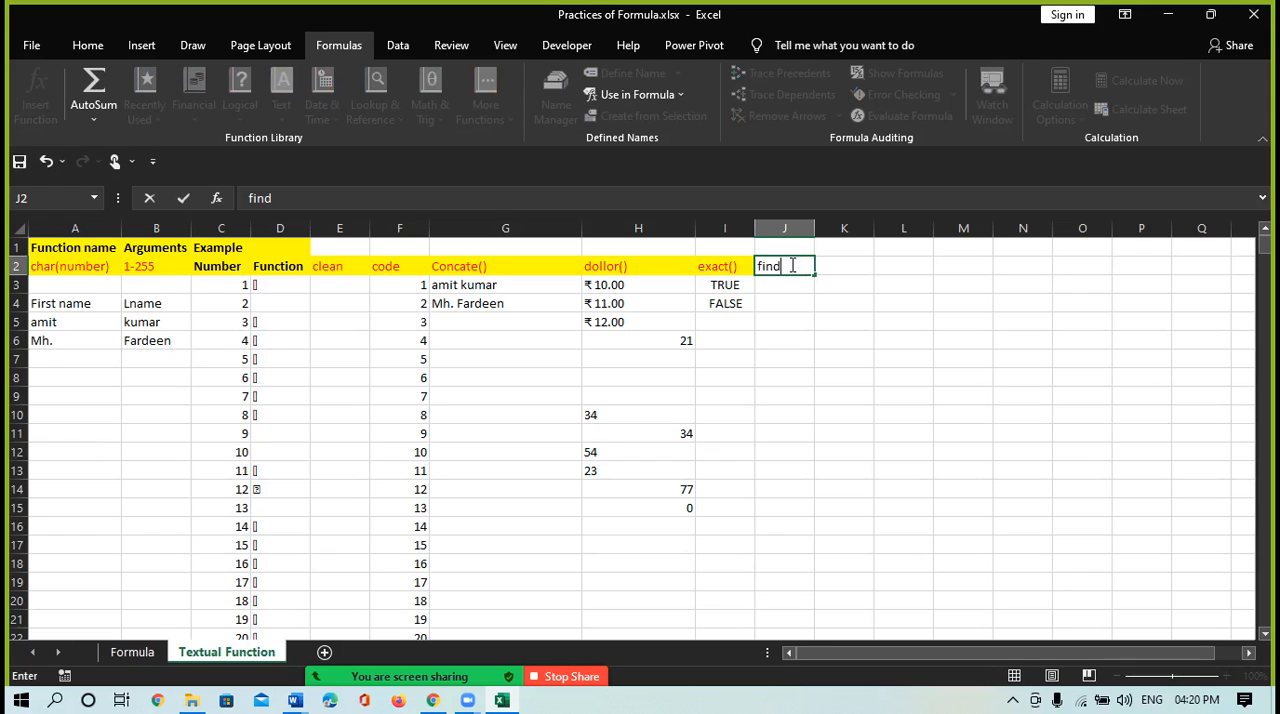
type("()")
key("Return")
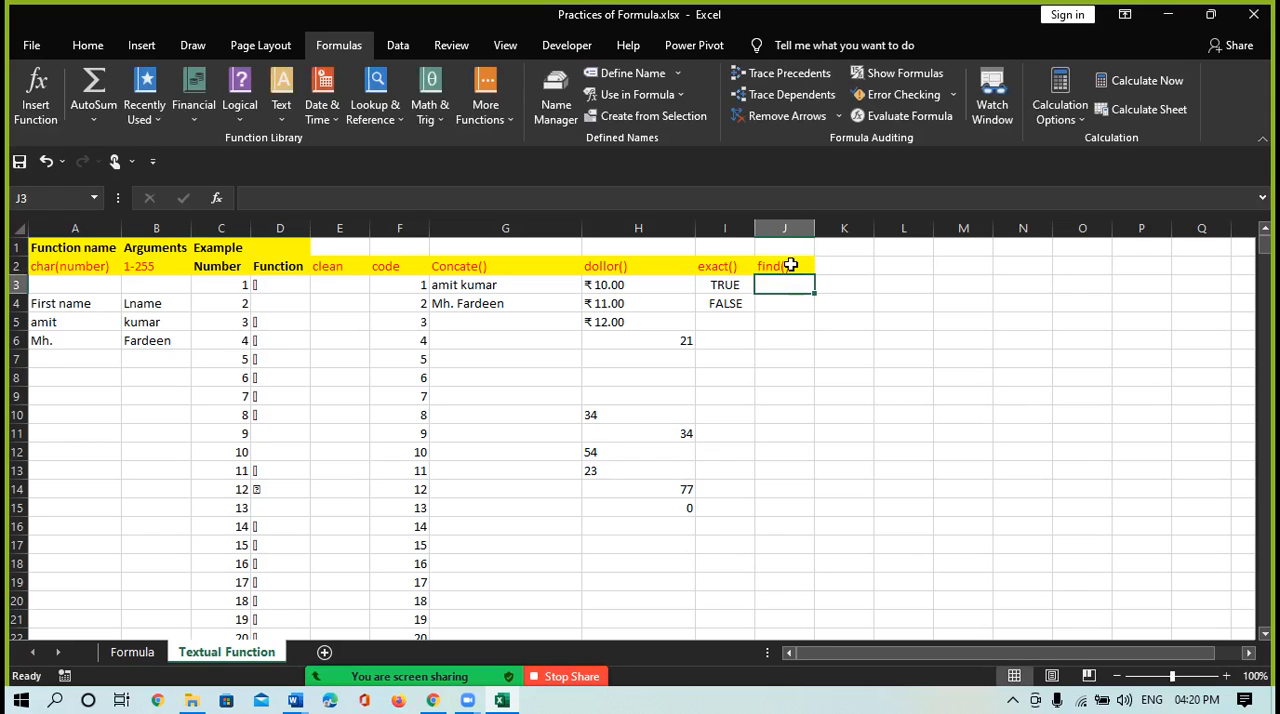
Locate the word "how" within a sentence in cell J3 with the formula =FIND("how","Hello Friends how are you")
type("=")
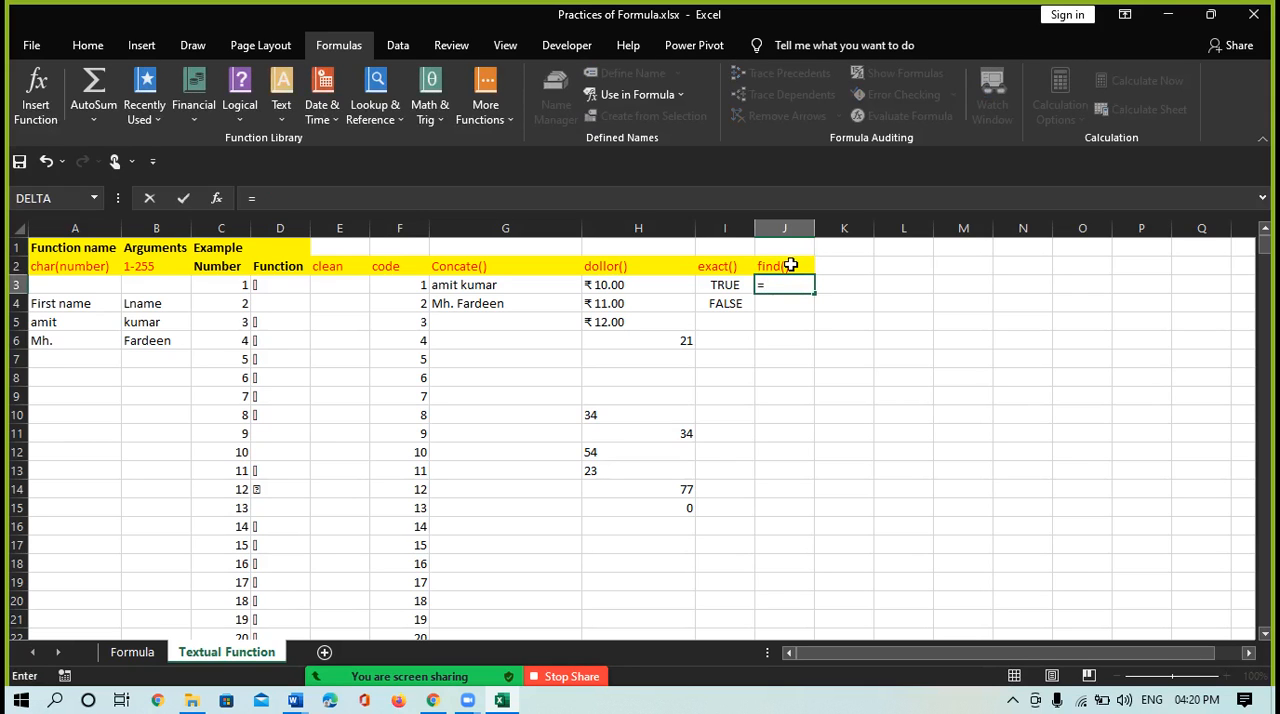
type("find")
key("Tab")
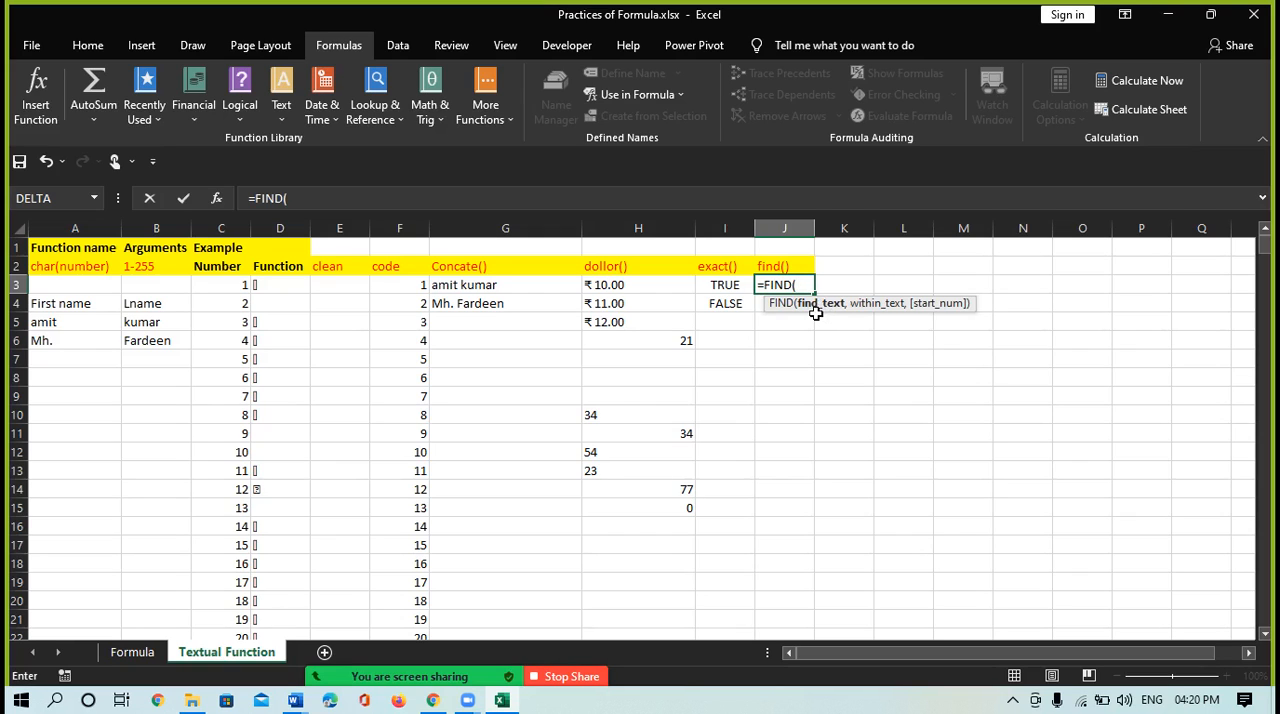
type("\"")
type("how\",")
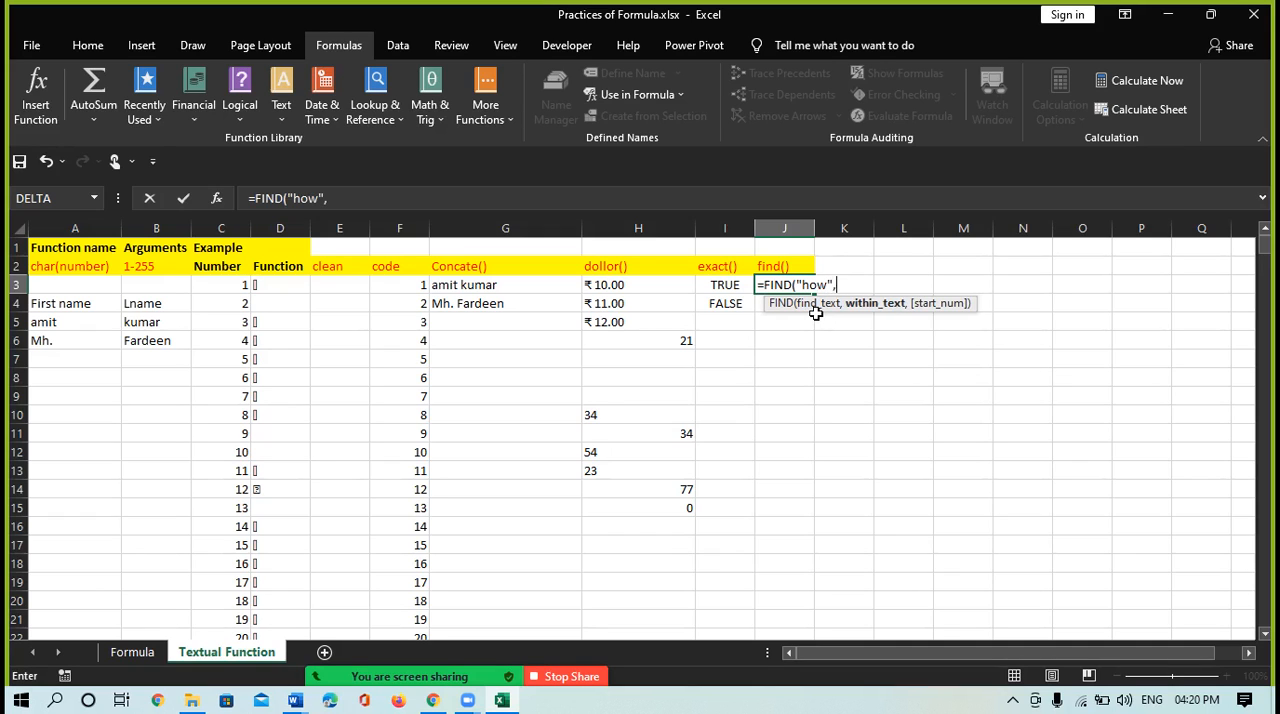
type("\"Hello Frie")
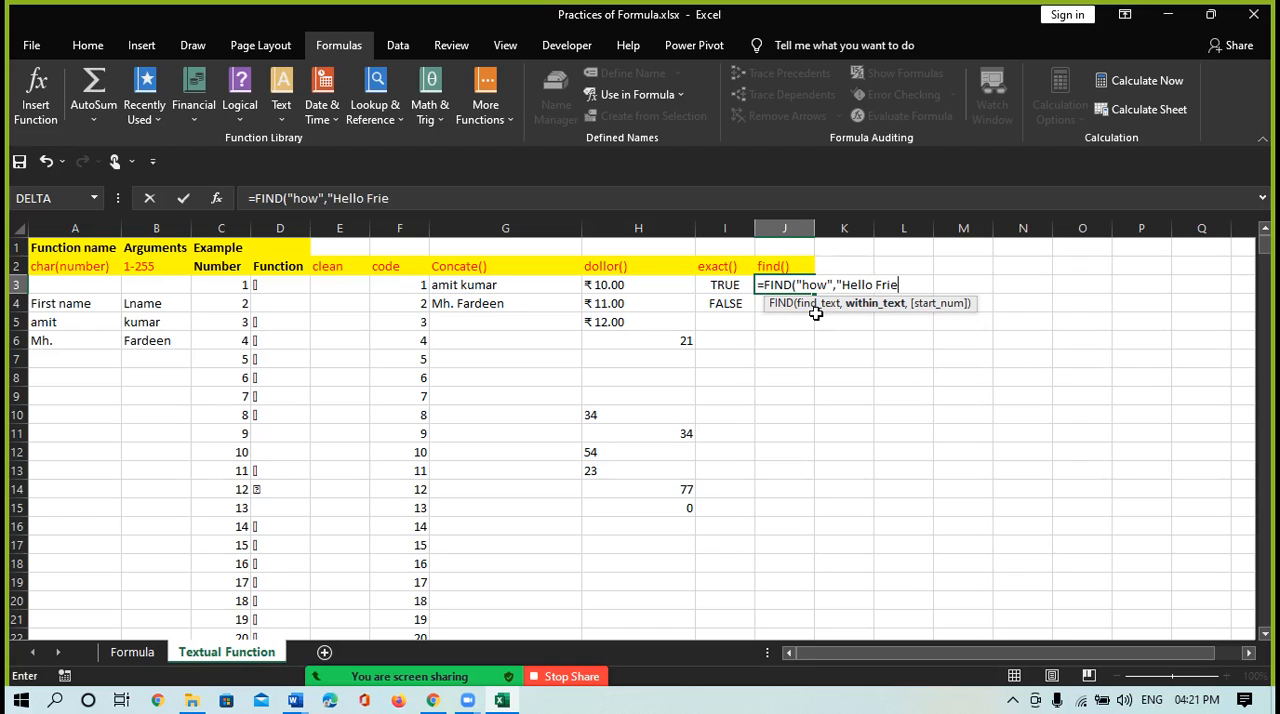
type("nds how are you\"")
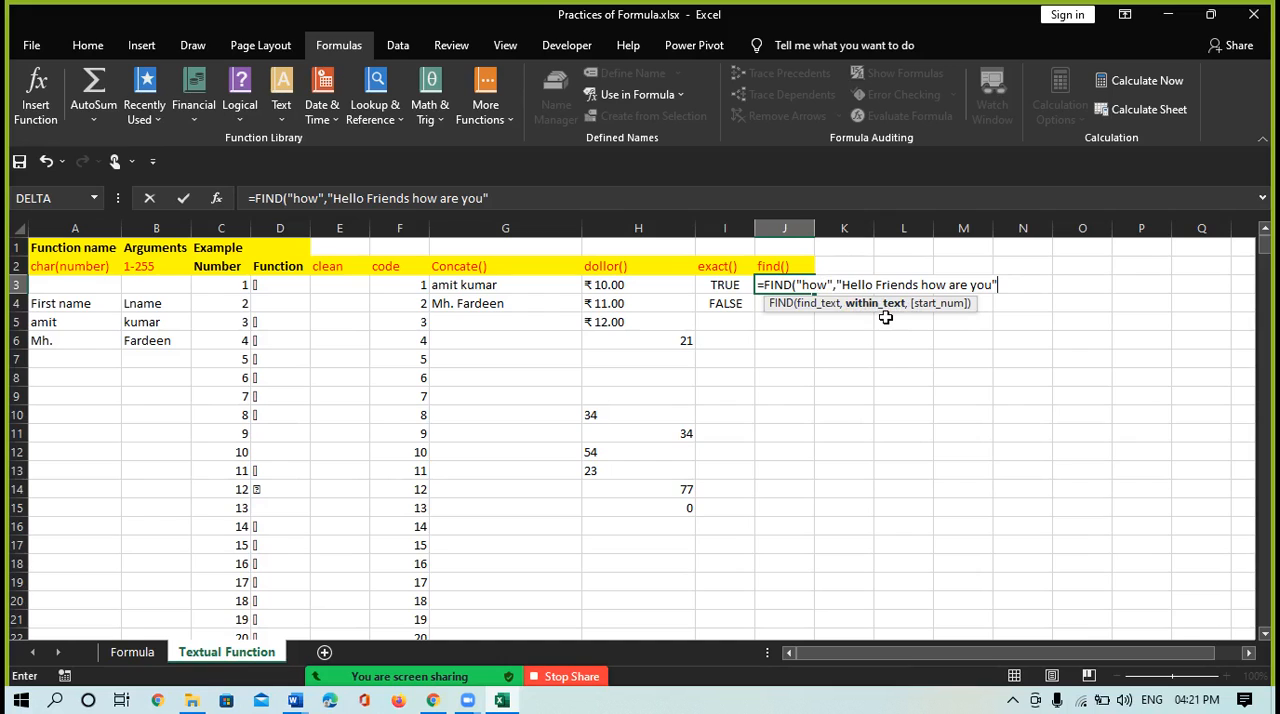
type(")")
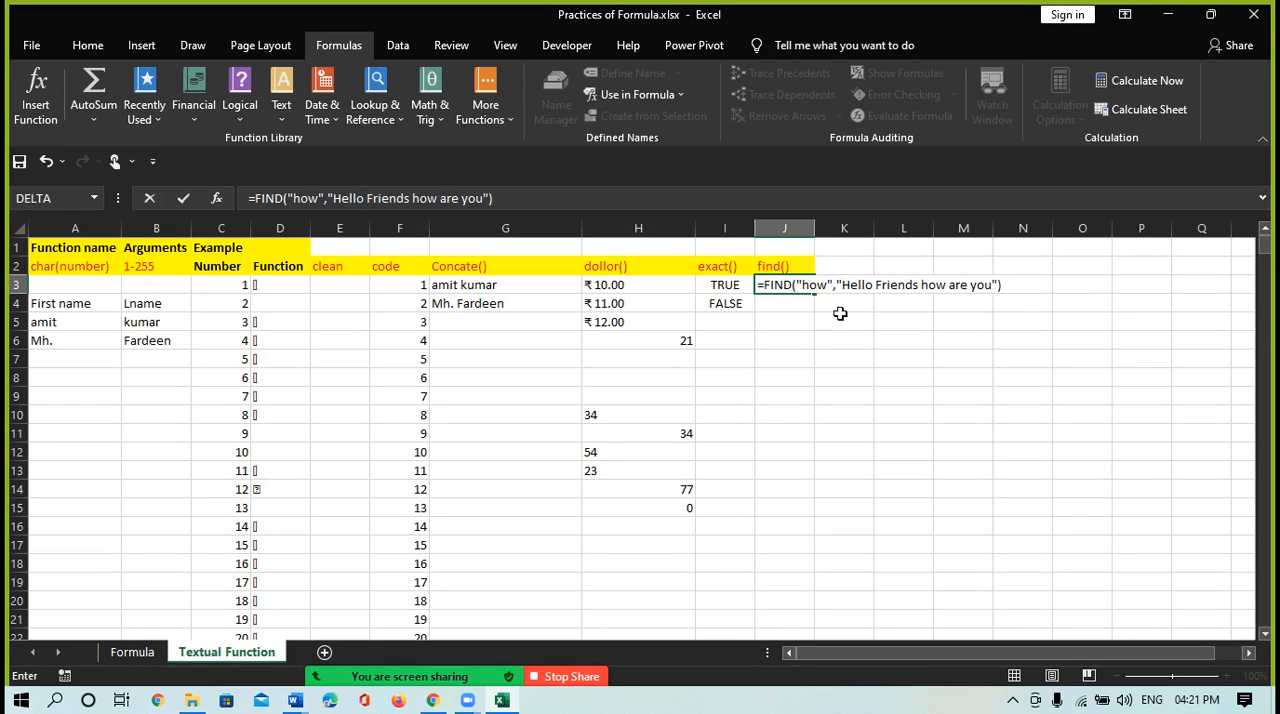
key("Return")
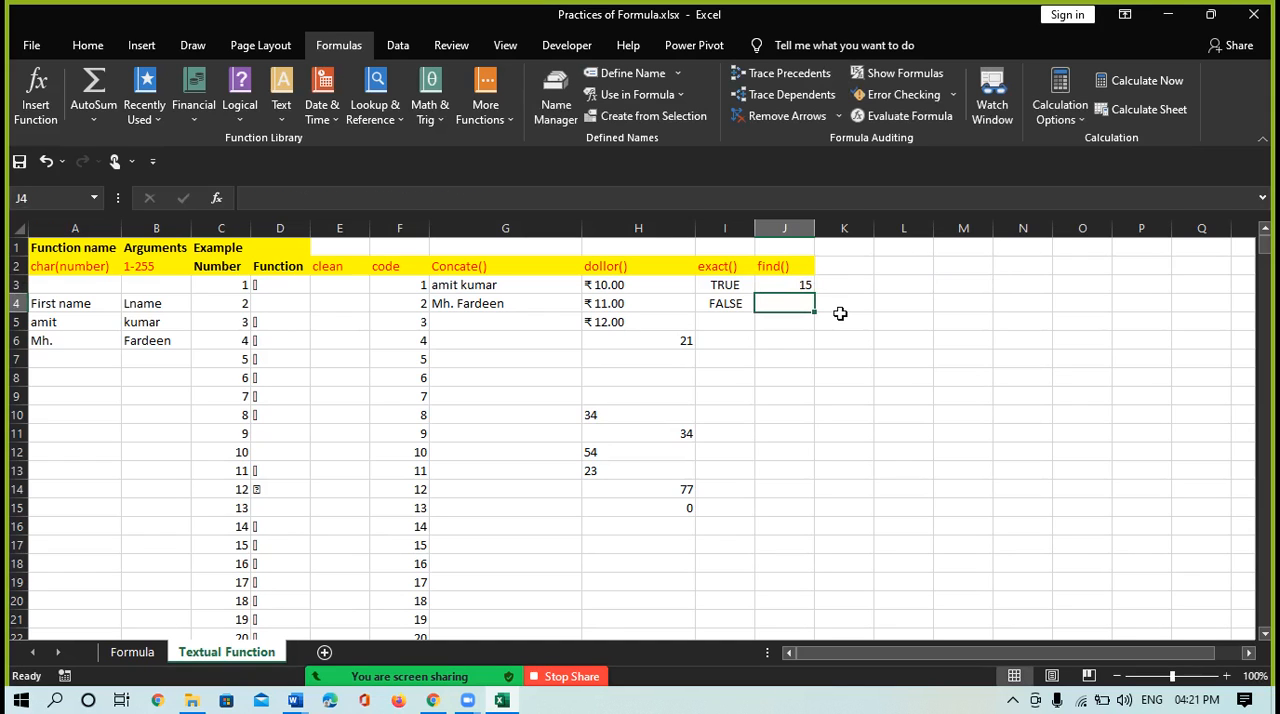
Copy the text Hello Friends how are you from the J3 formula into cell J9 and autofit column J
left_click(788, 285)
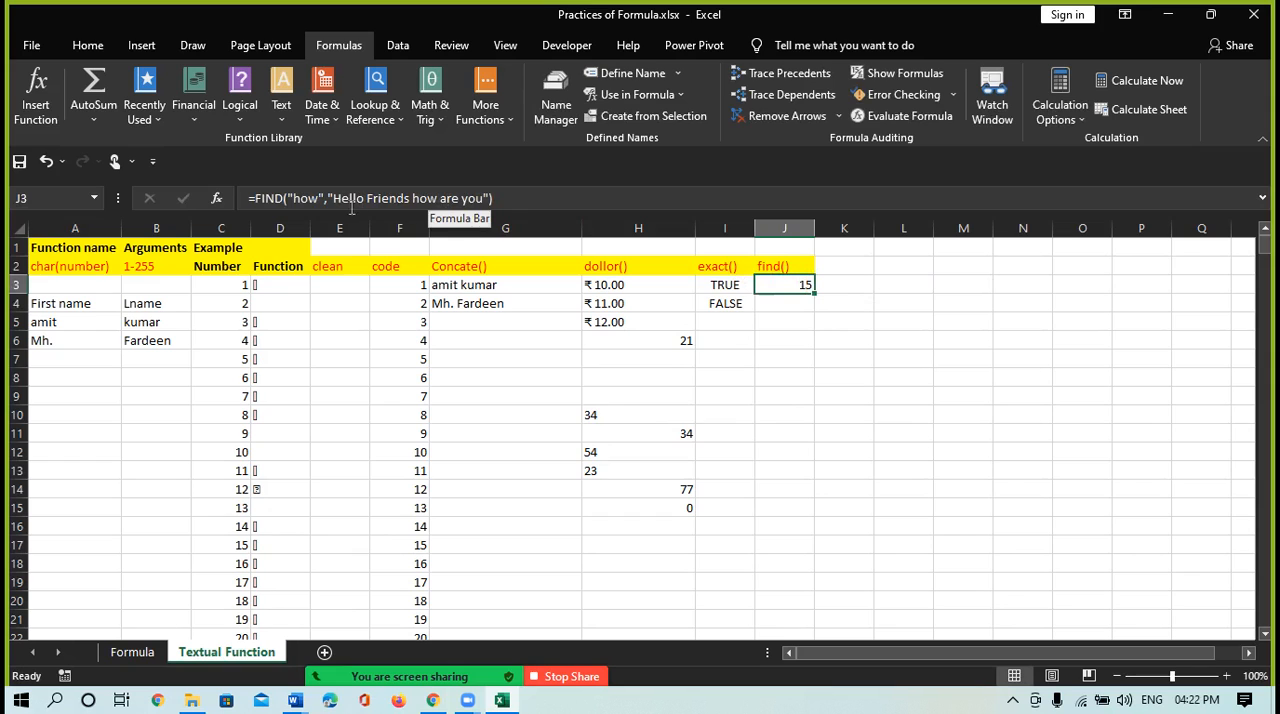
left_click_drag(333, 198, 484, 197)
key("ctrl+c")
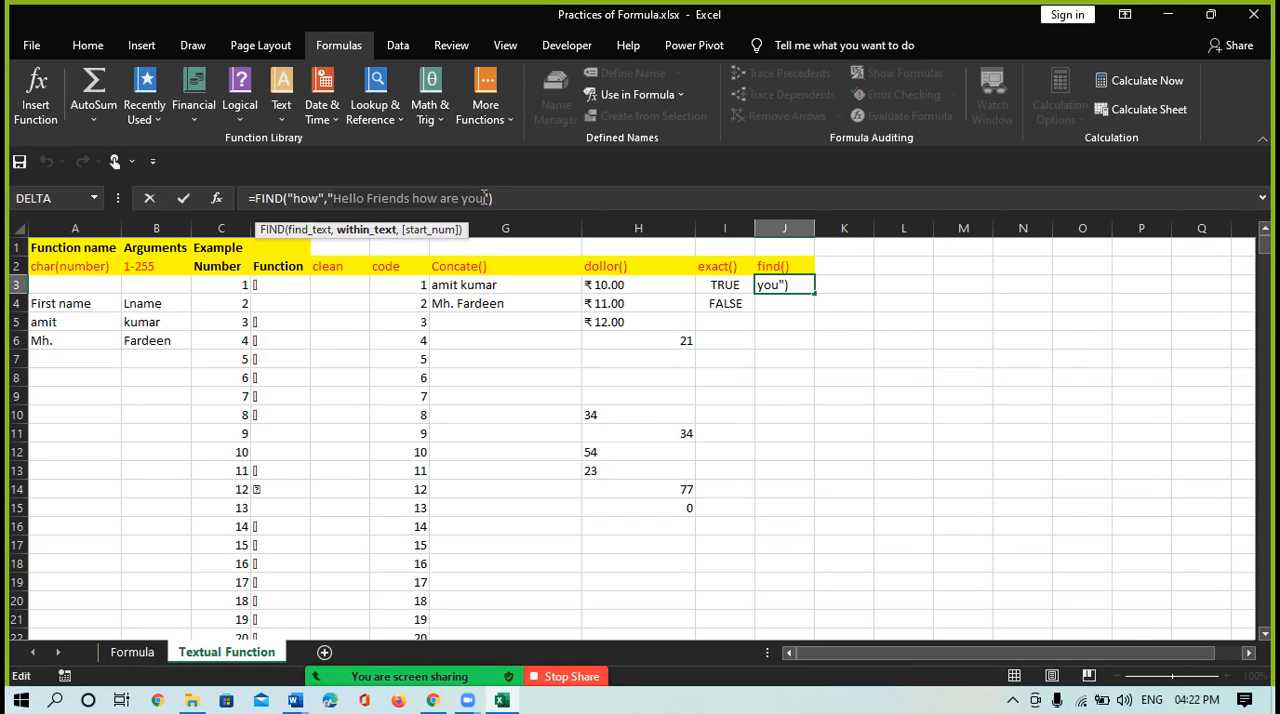
key("Return")
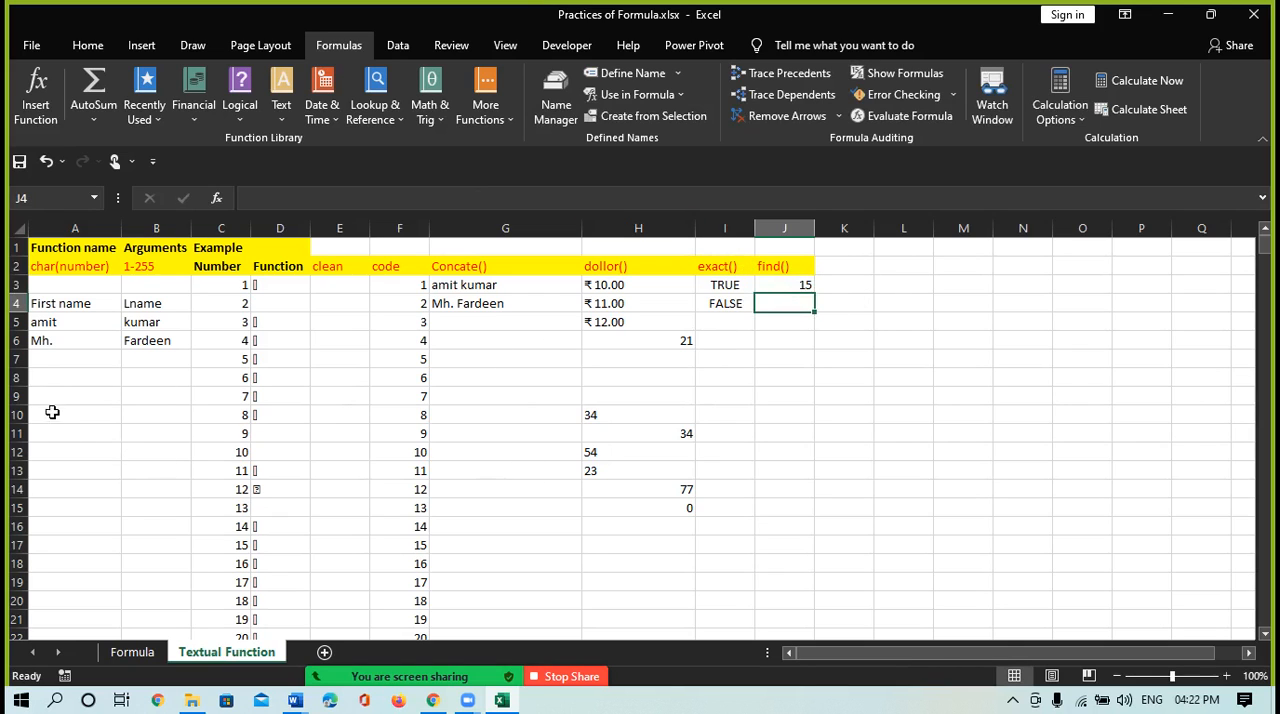
left_click(46, 380)
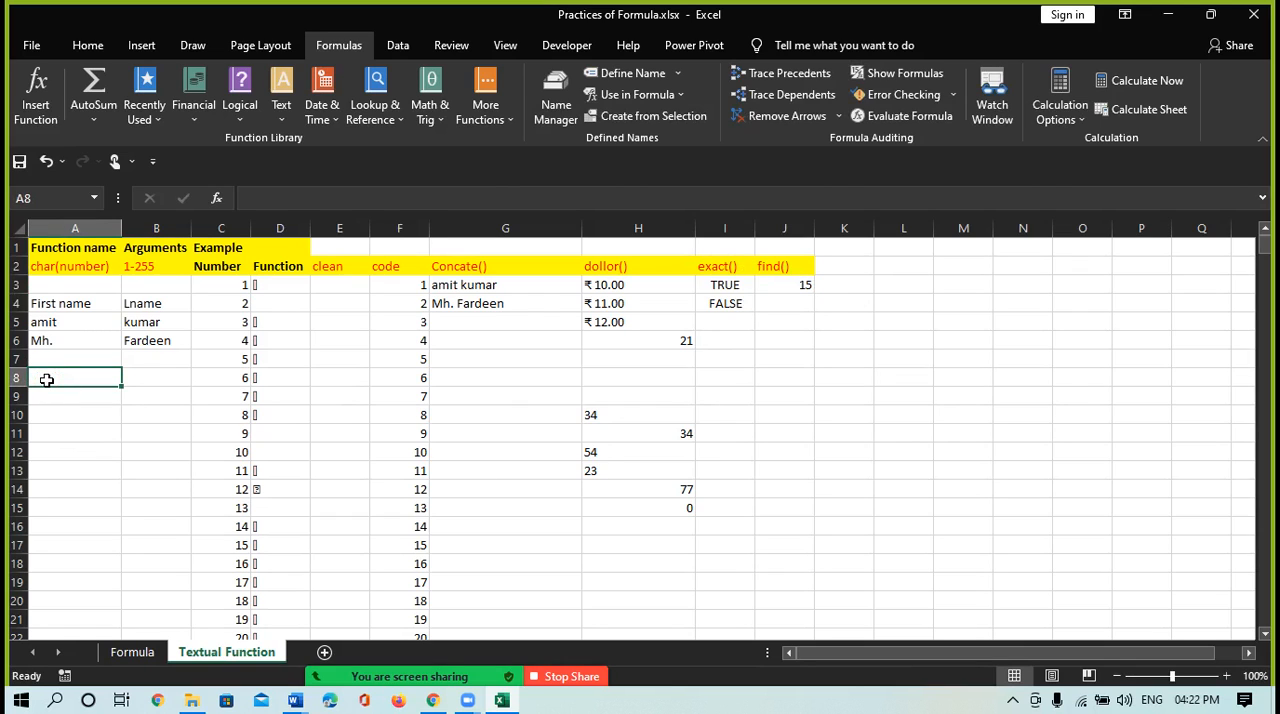
left_click(784, 404)
key("ctrl+v")
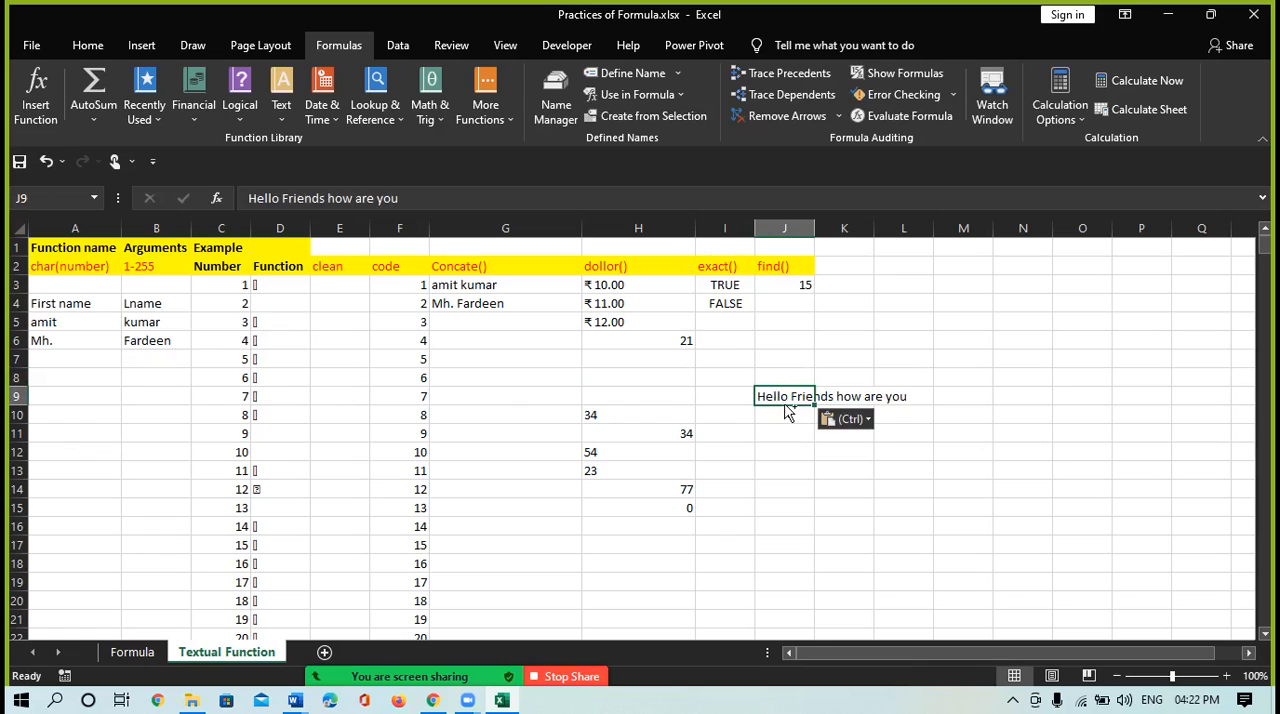
double_click(814, 227)
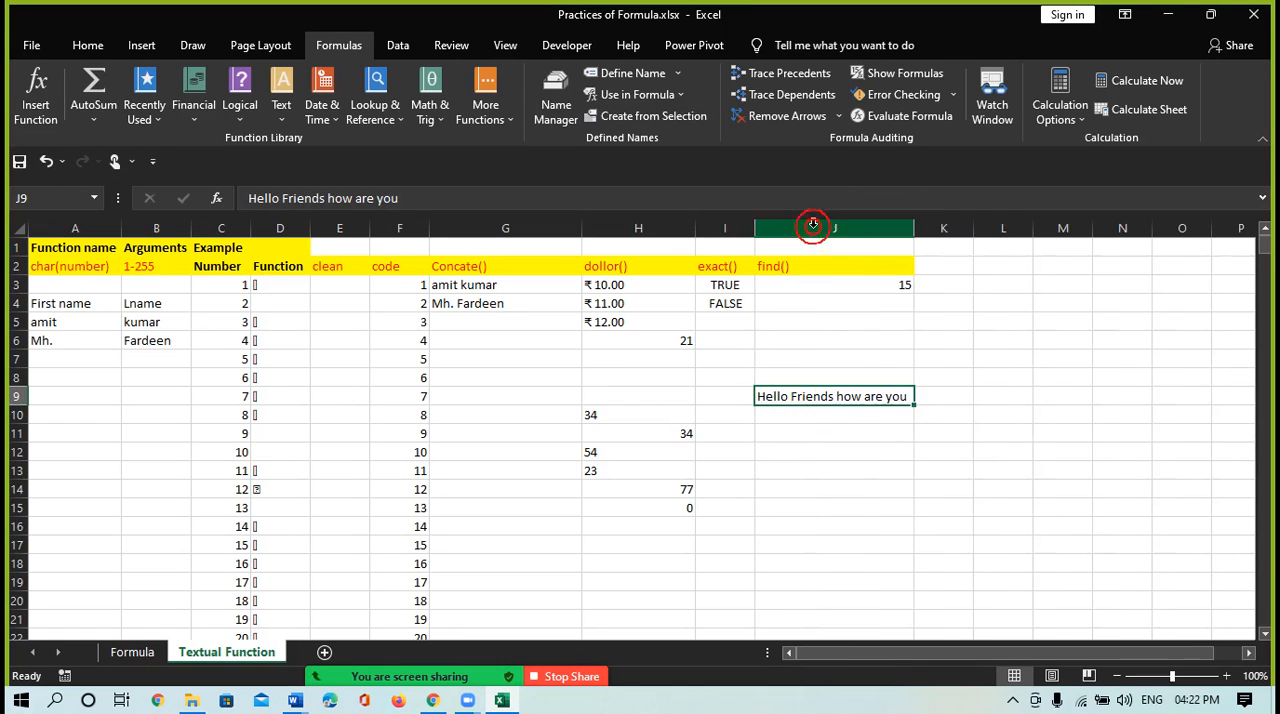
Count through the characters of the J9 sentence up to the word "how" and review the FIND formula in J3
double_click(766, 398)
key("Left")
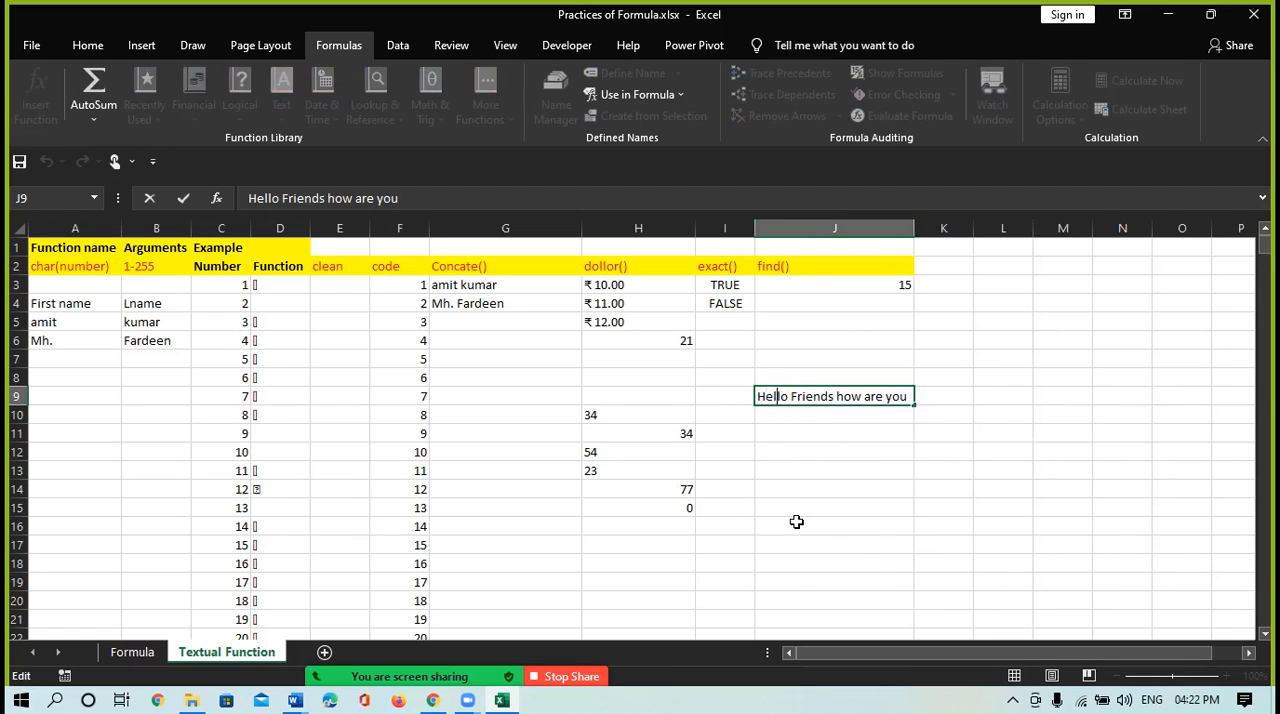
key("Right")
key("Right")
key("Right")
key("Right")
mouse_move(765, 397)
left_mouse_down()
mouse_move(908, 397)
mouse_move(760, 394)
left_mouse_up()
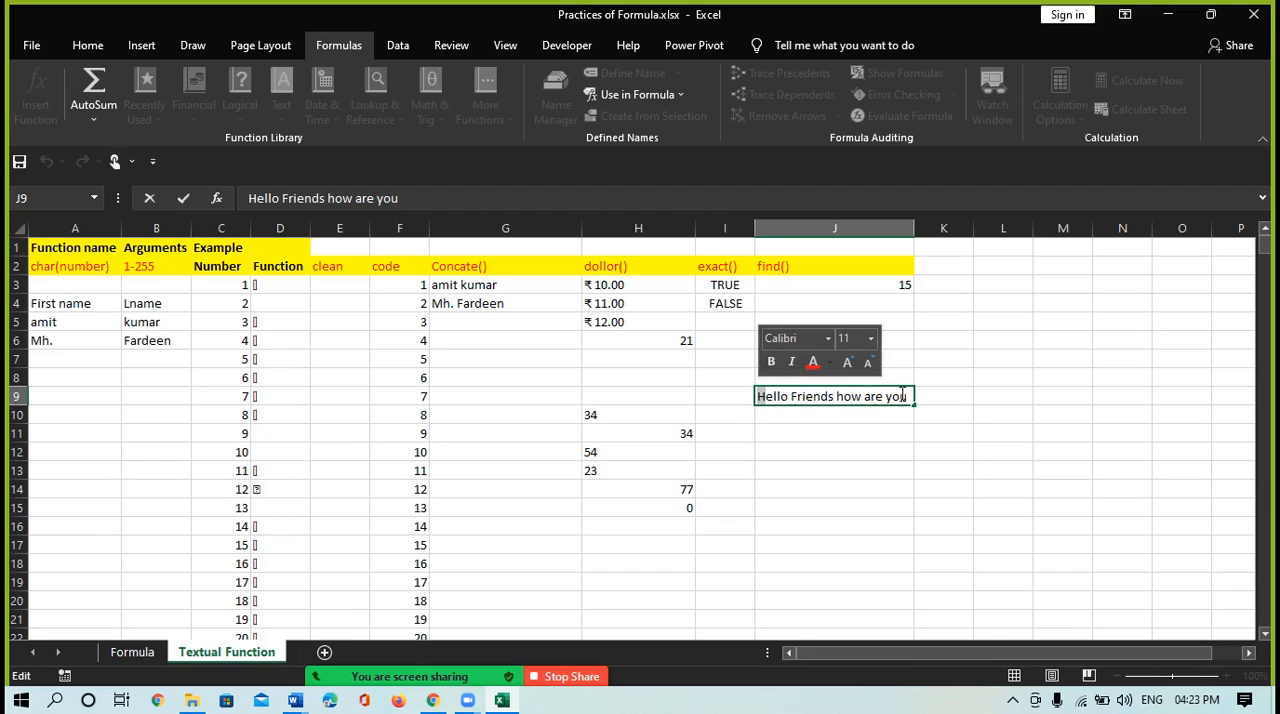
left_click(834, 396)
left_click_drag(834, 396, 846, 396)
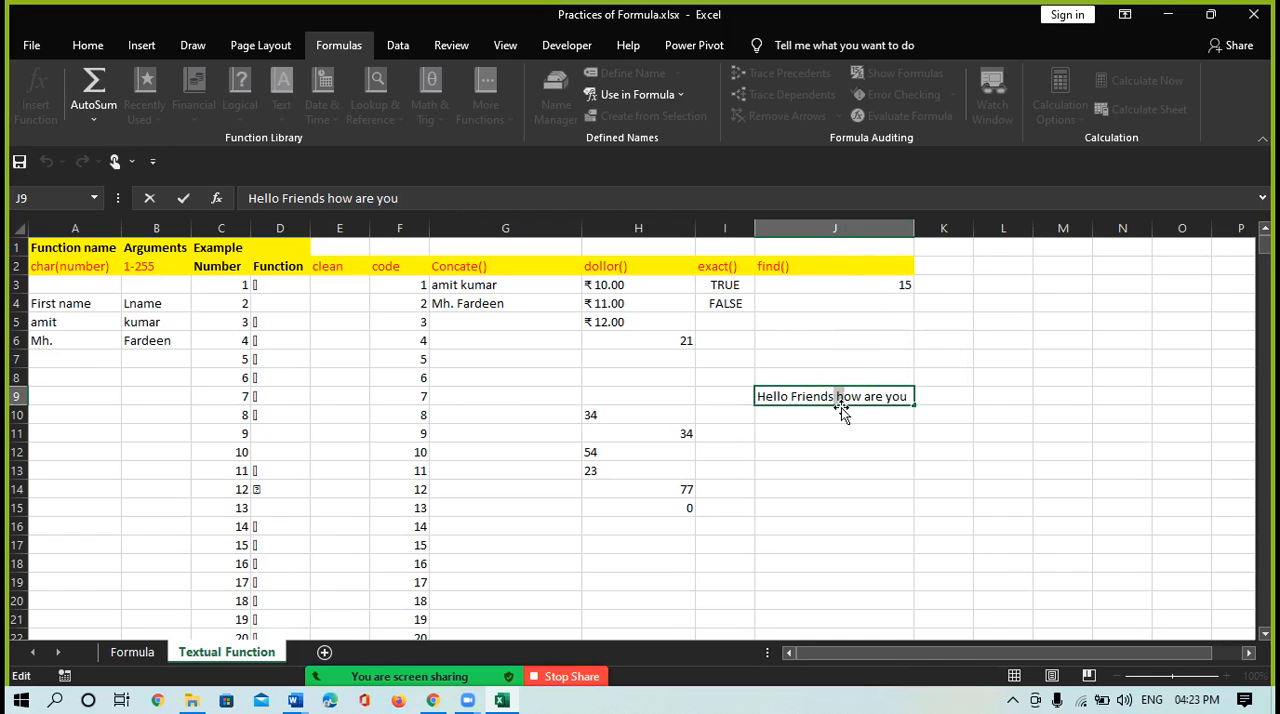
key("Return")
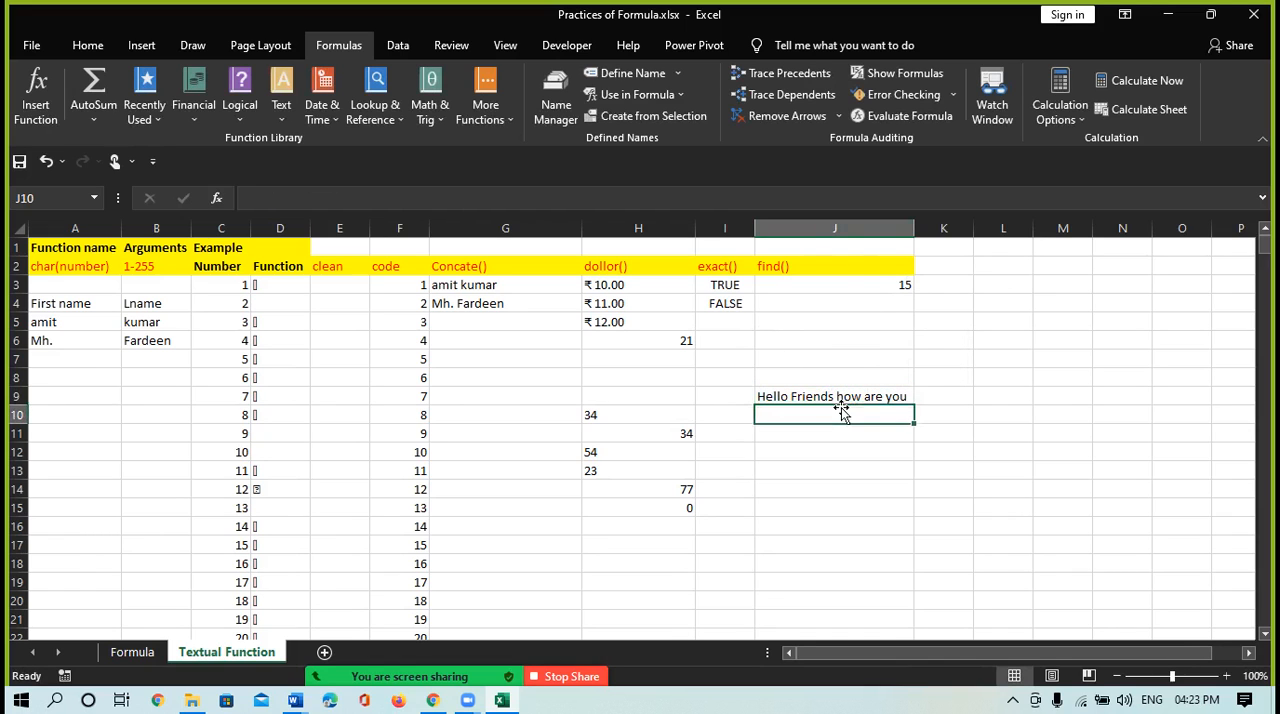
left_click(880, 286)
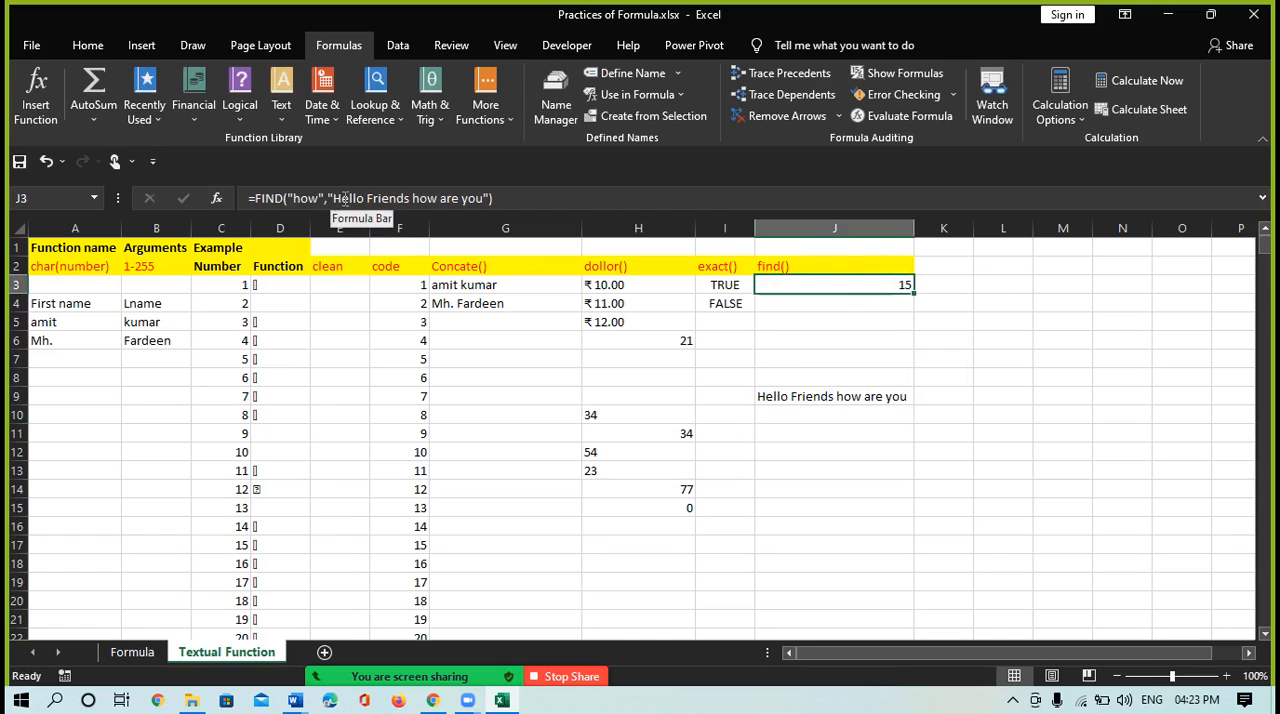
Locate the word "how" in the J9 sentence by cell reference, entering =FIND("how",J9) in cell J4
left_click(805, 316)
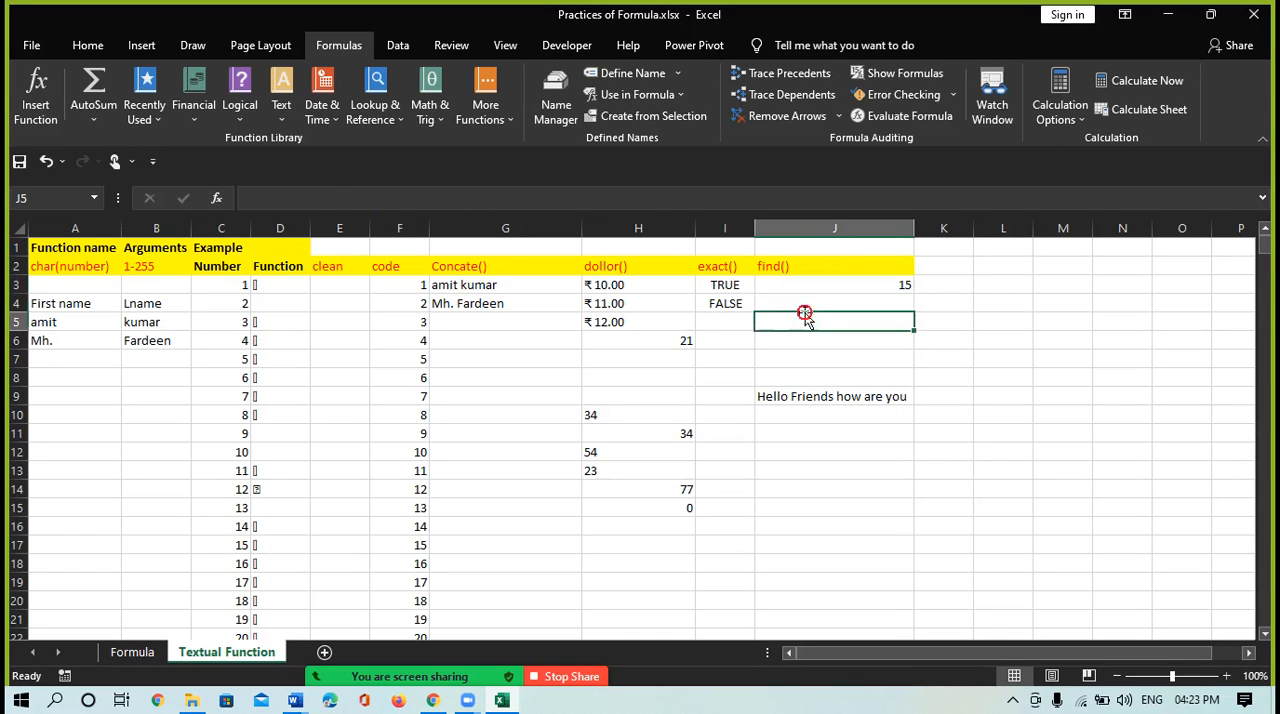
left_click(799, 301)
type("=")
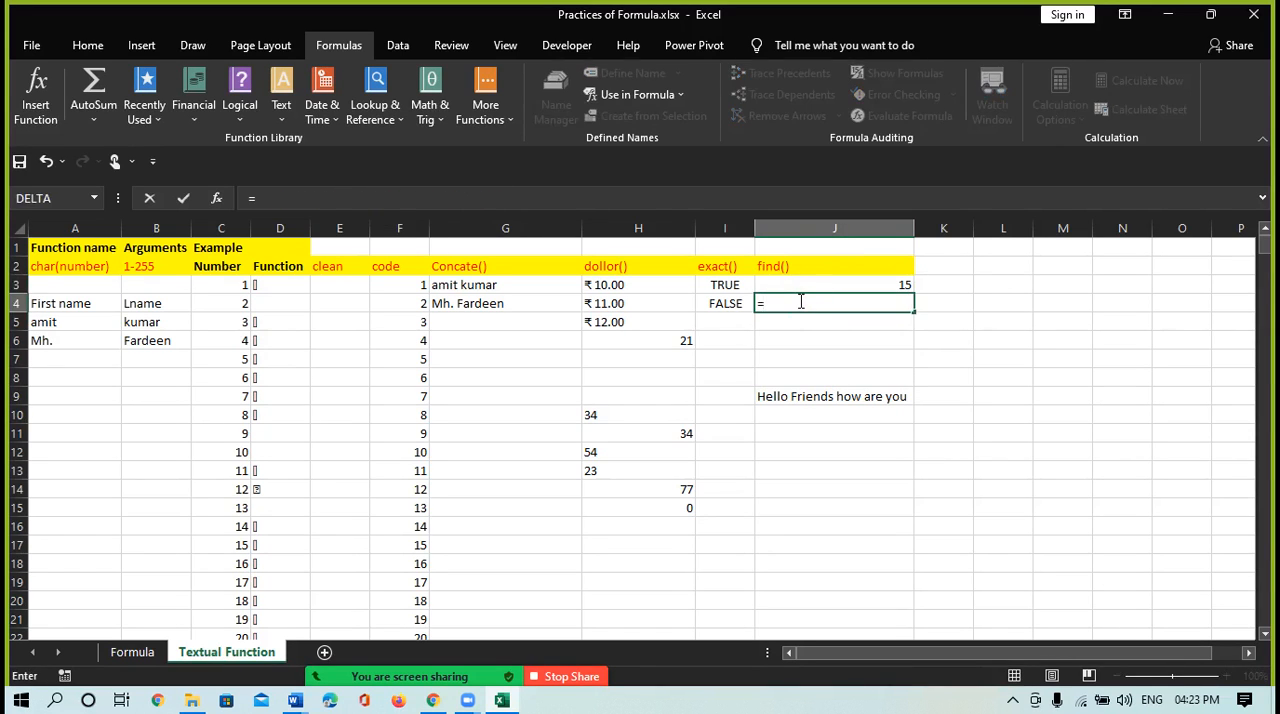
type("fin")
key("Tab")
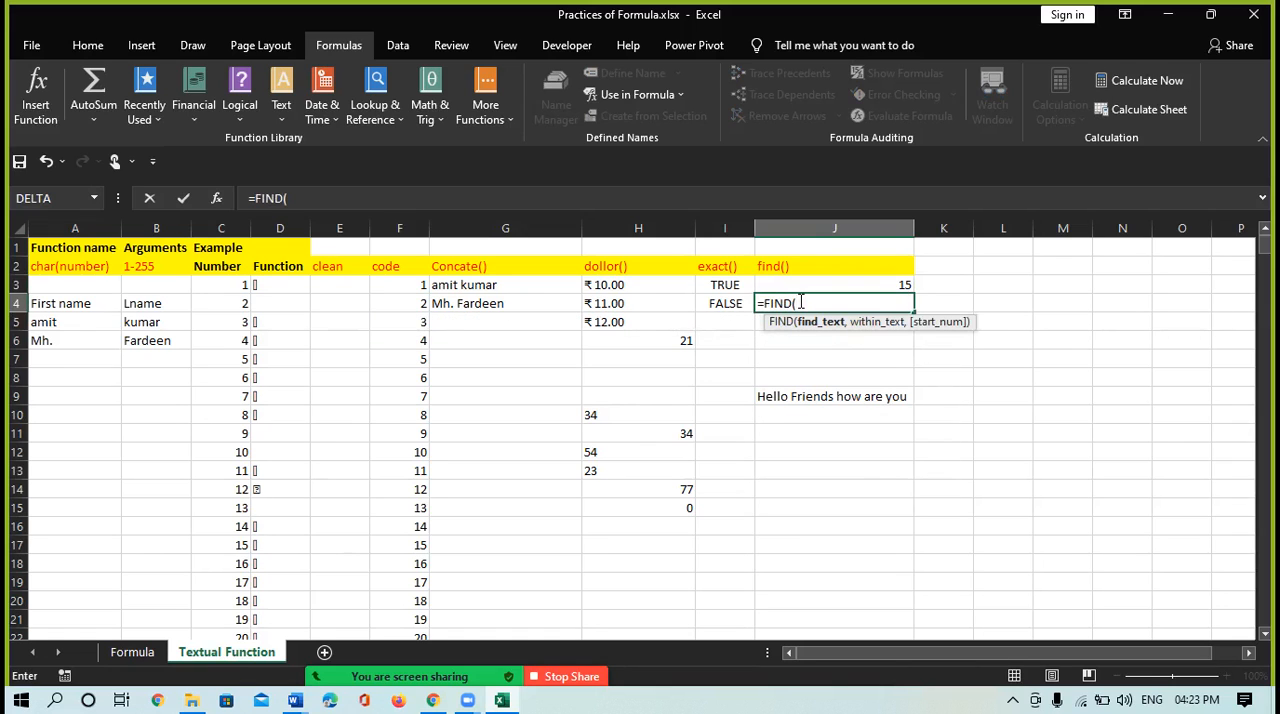
type("\"how\",")
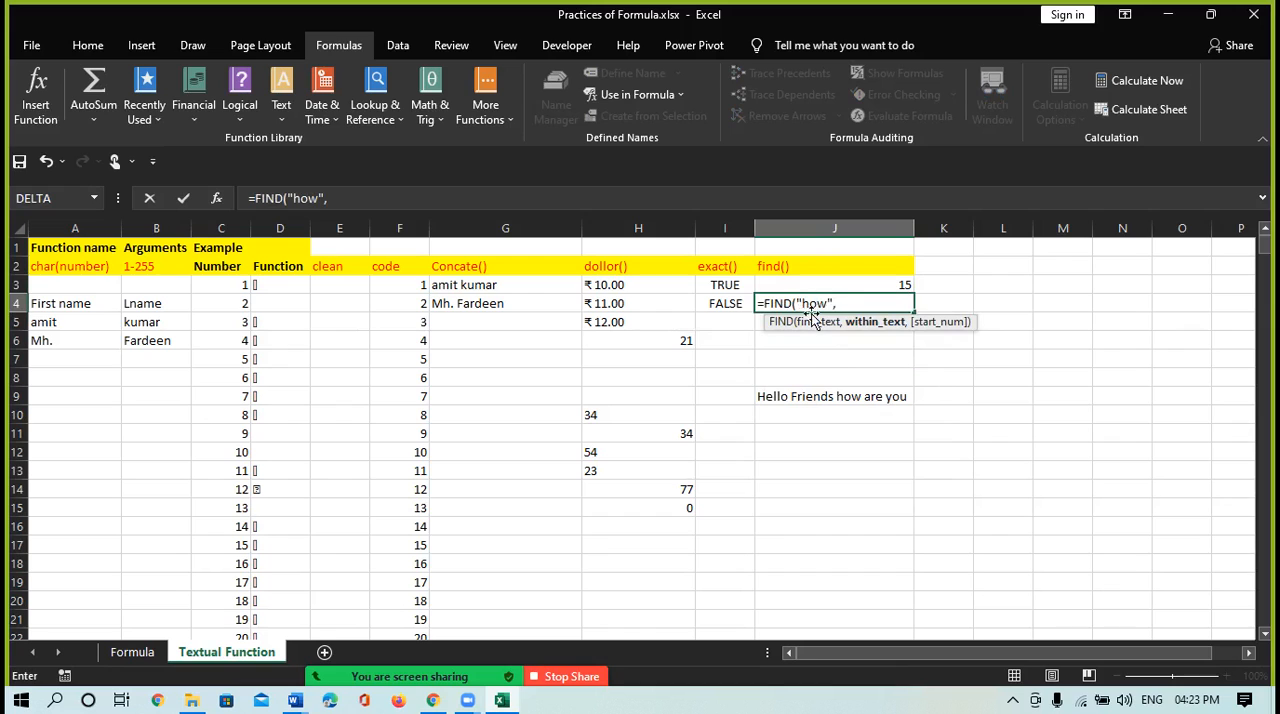
left_click(813, 397)
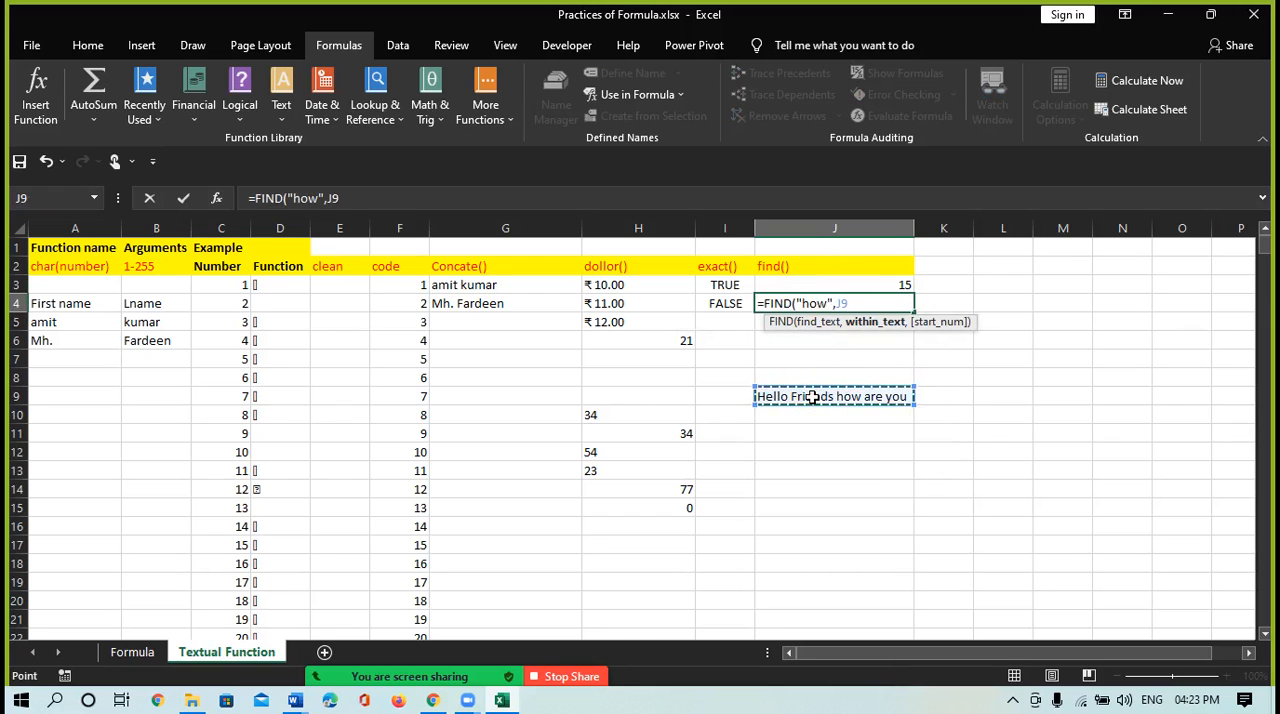
type(")")
key("Return")
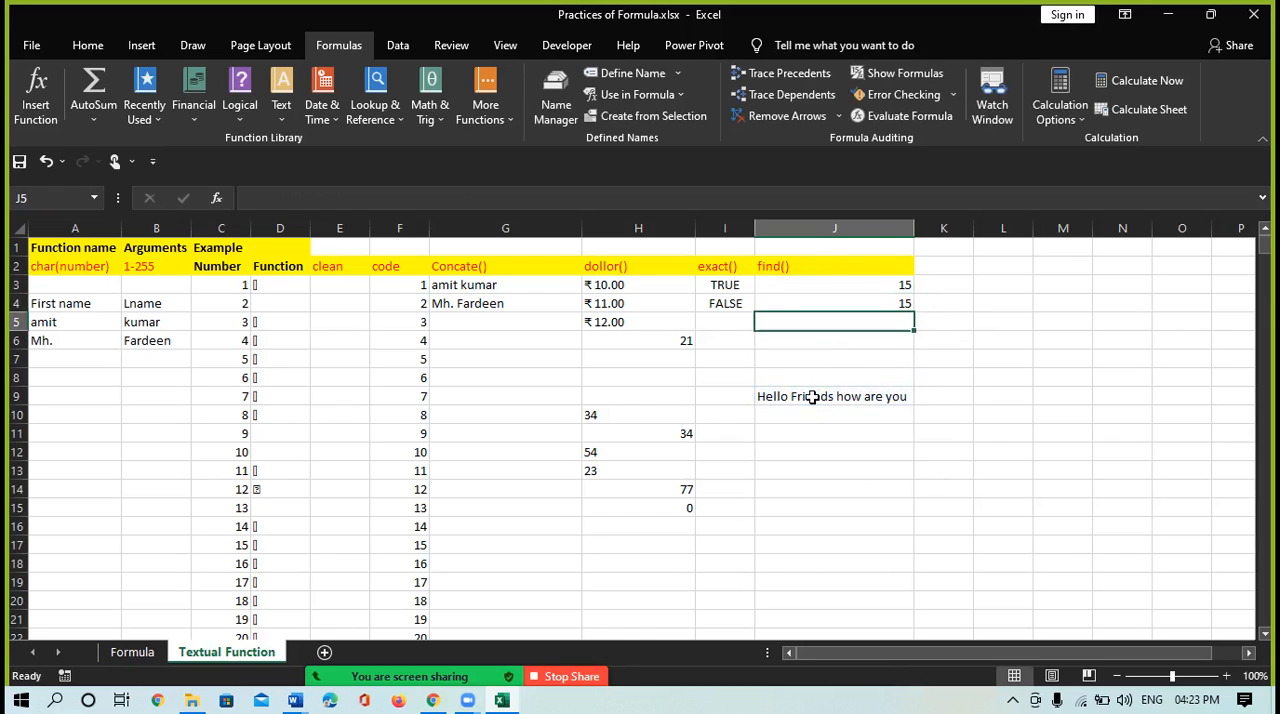
left_click(830, 302)
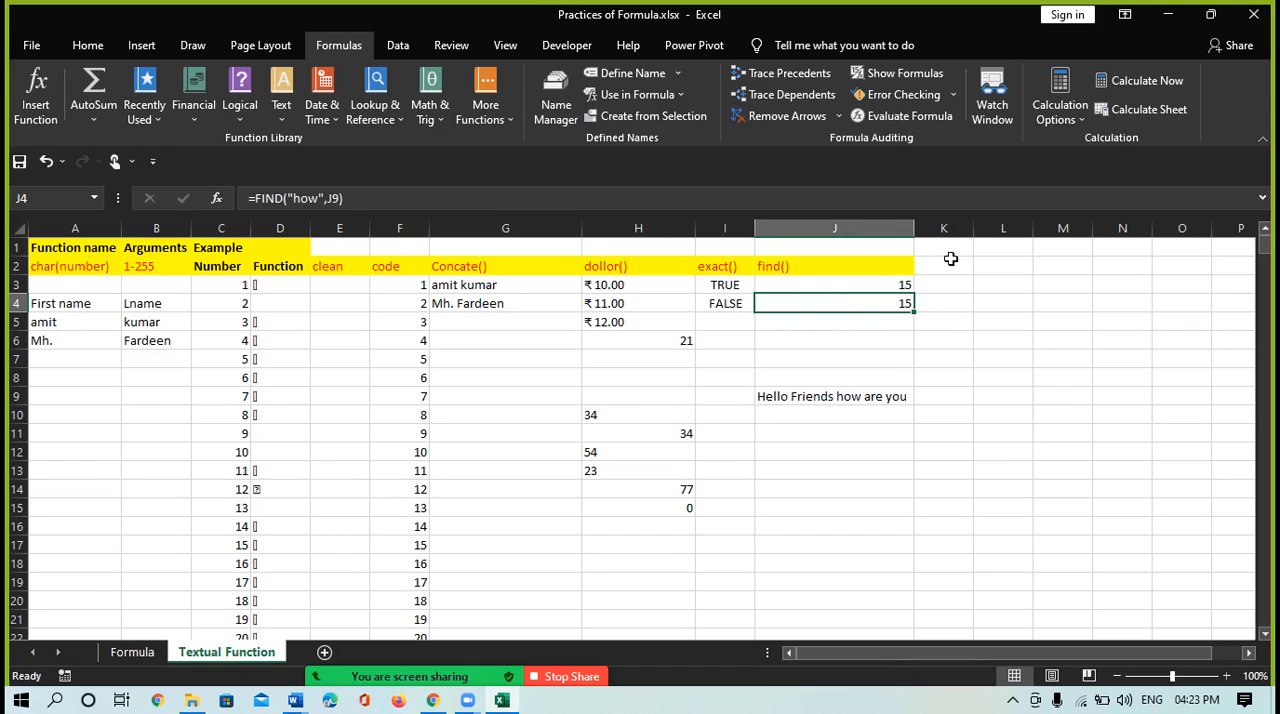
Open the help on the FIXED text function, browse the Excel function categories and close the help
left_click(282, 121)
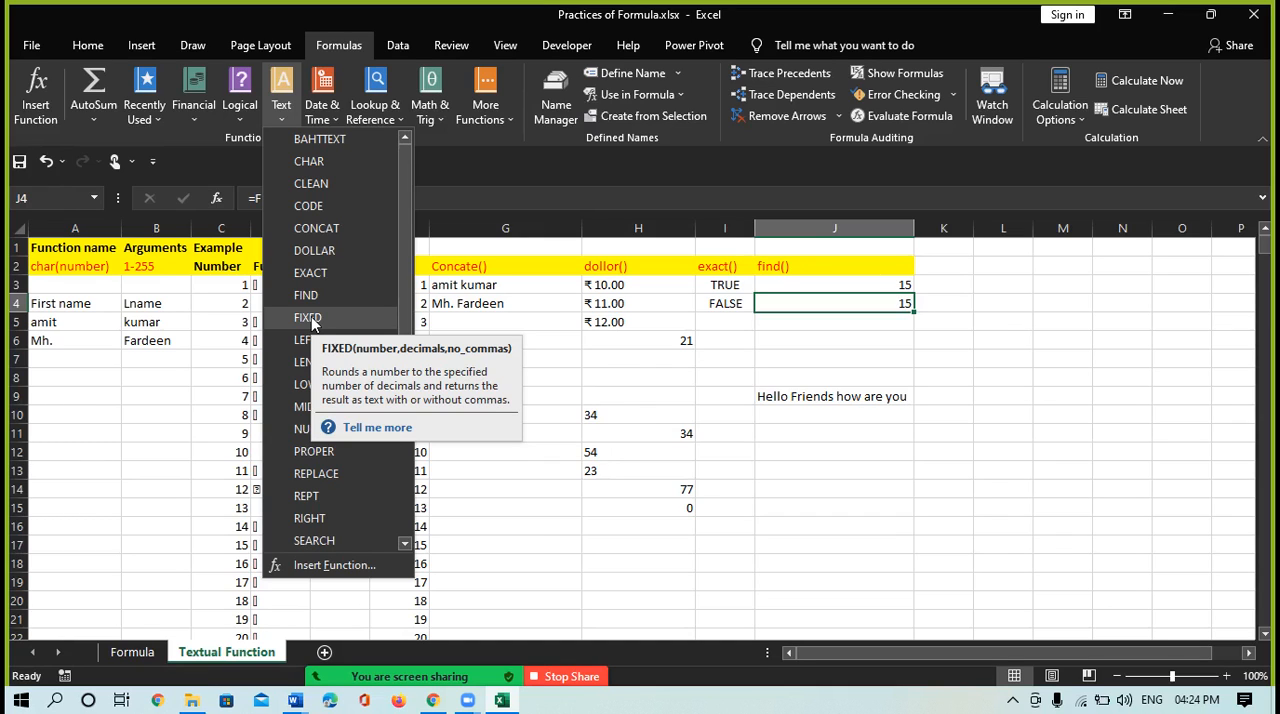
left_click(378, 429)
left_click(378, 429)
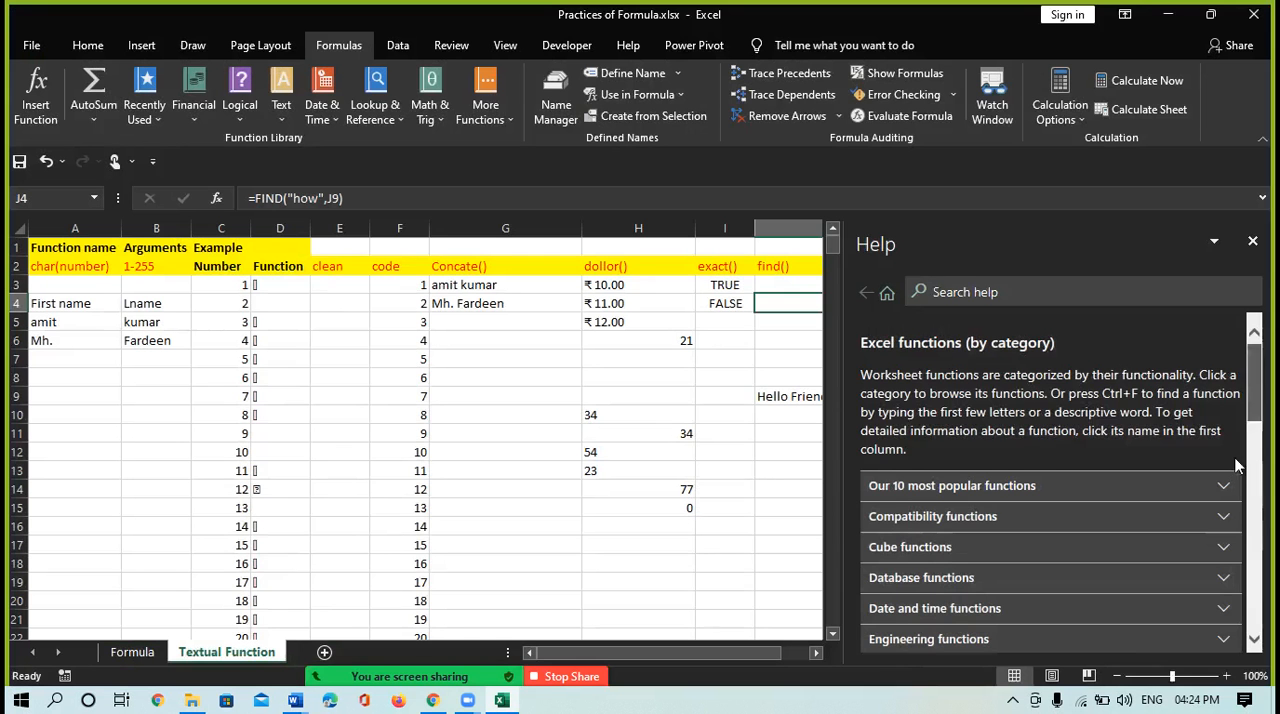
left_click(1256, 472)
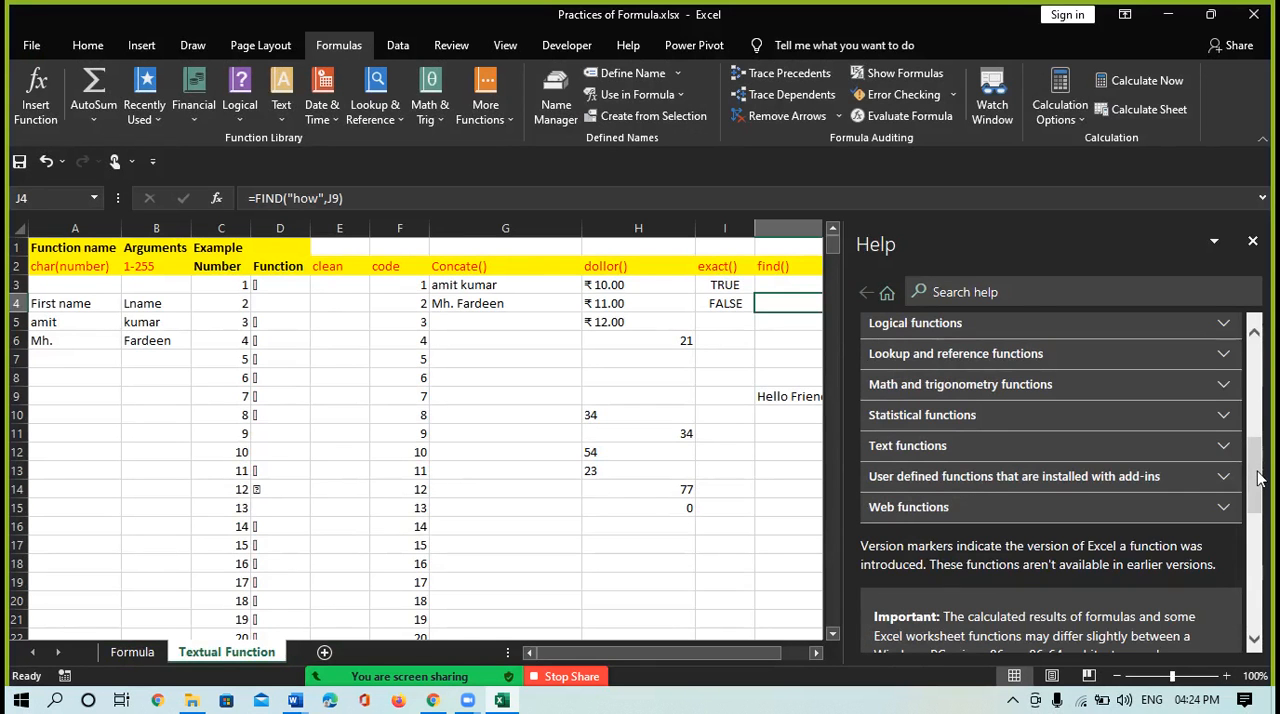
left_click(1256, 470)
left_click_drag(1273, 545, 1231, 384)
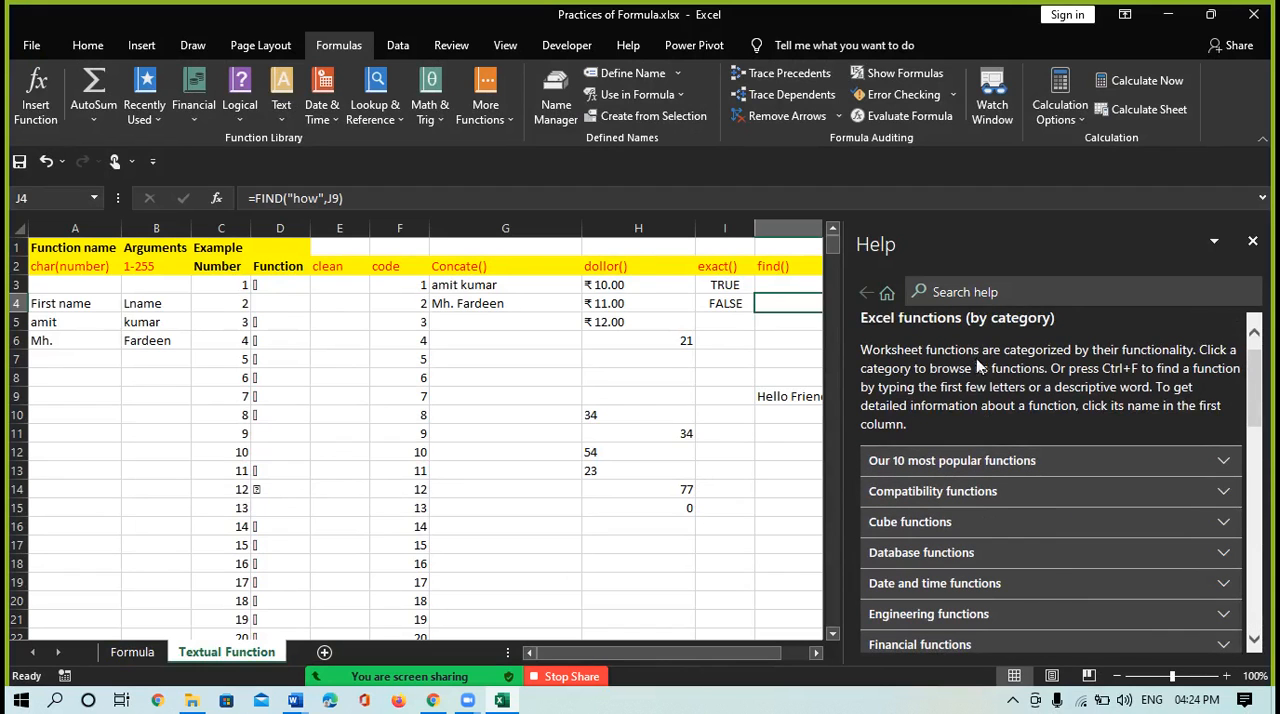
left_click(1252, 244)
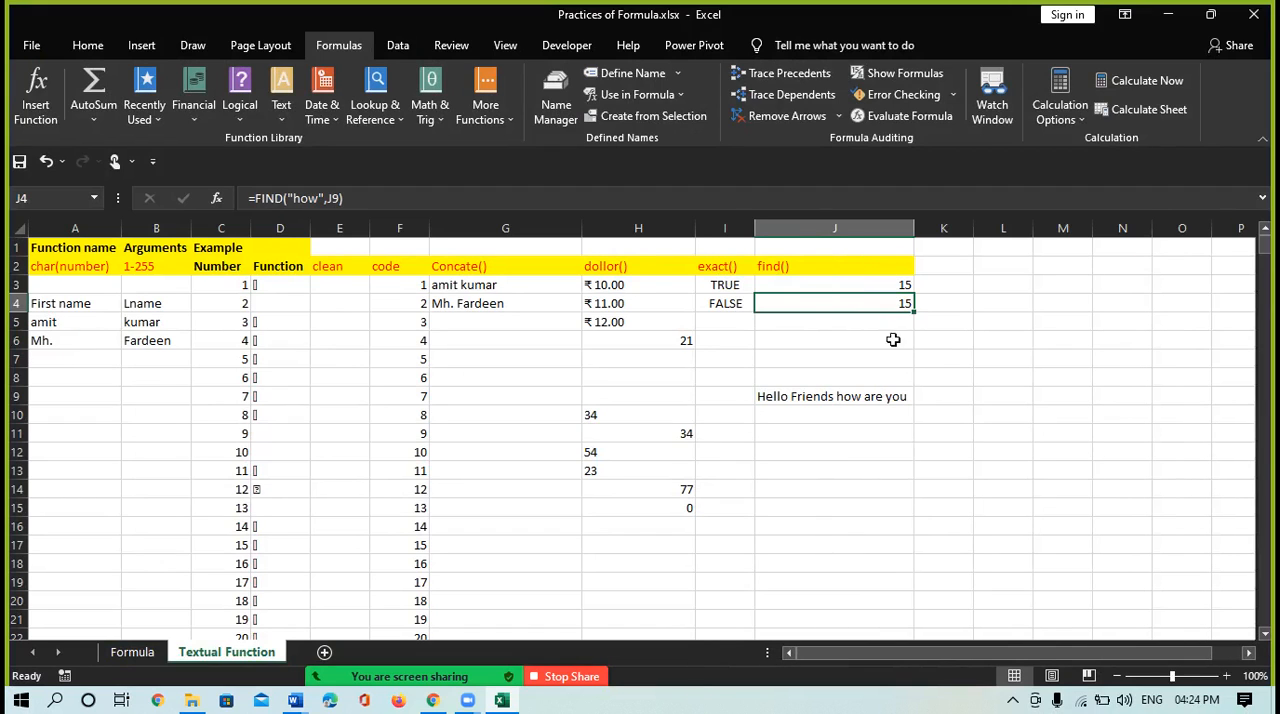
Enter the heading fixed() in cell K2
left_click(955, 266)
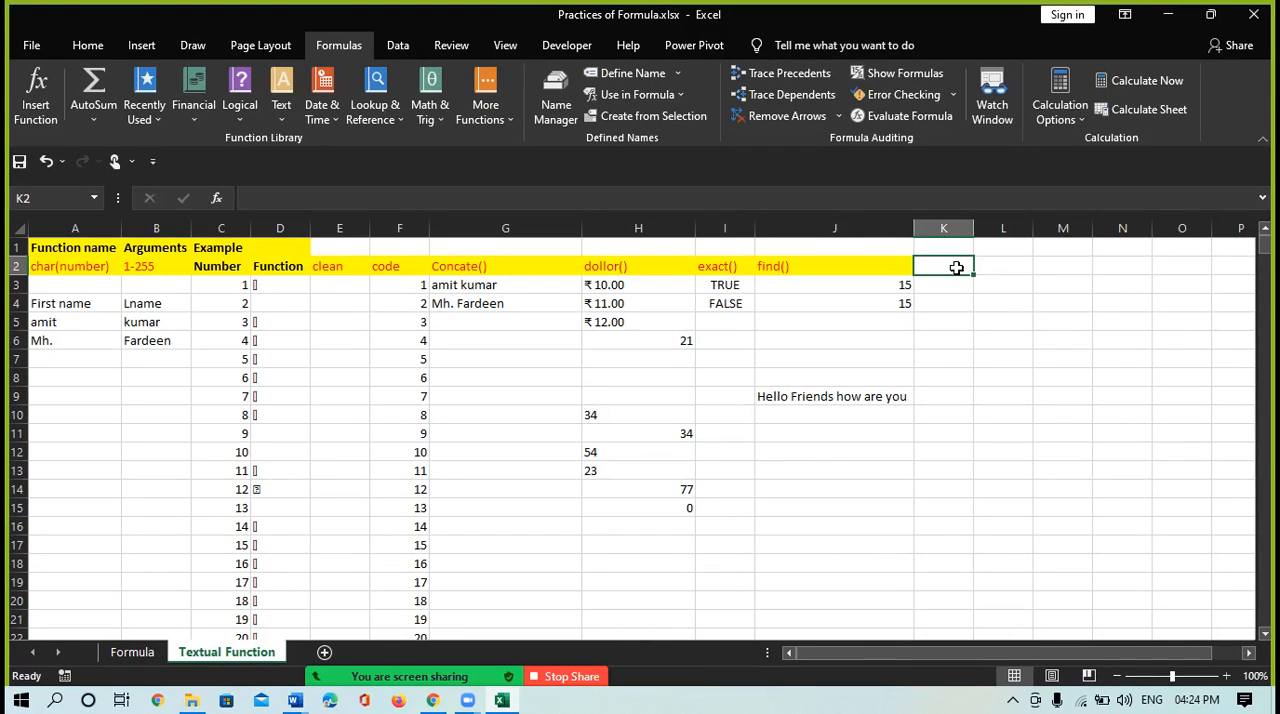
type("i")
key("BackSpace")
type("fix")
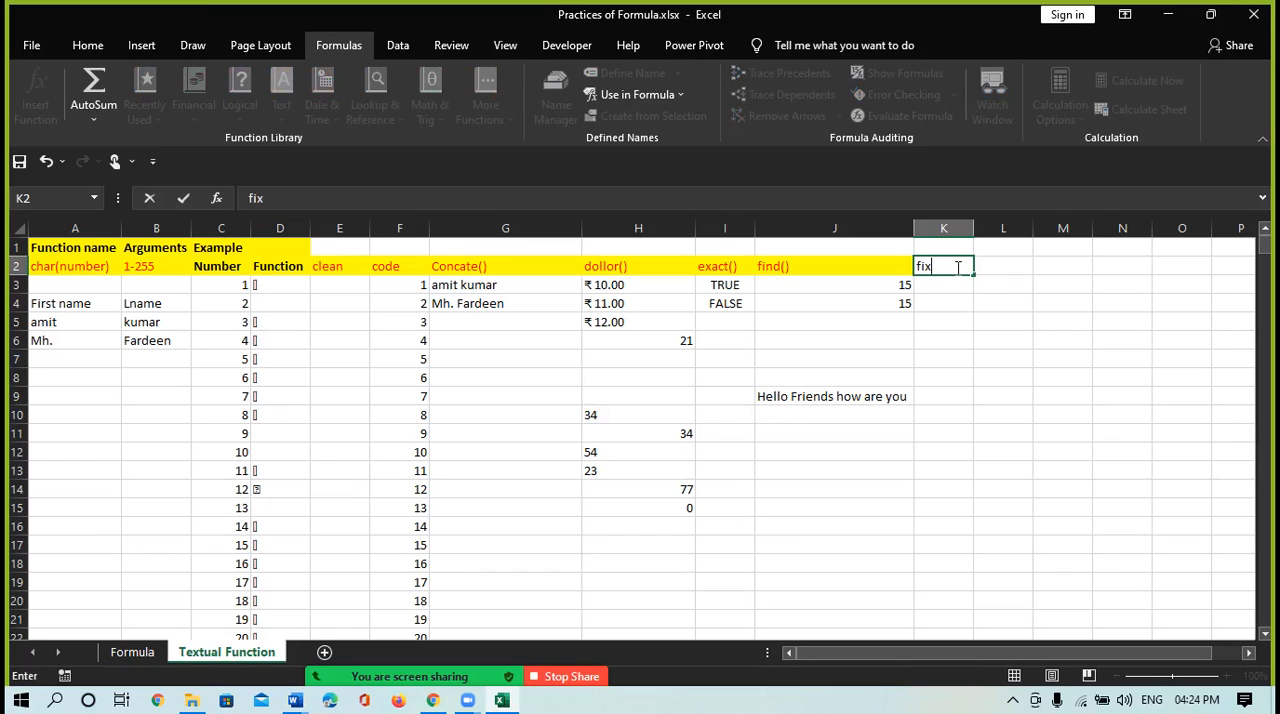
type("ed()")
key("Return")
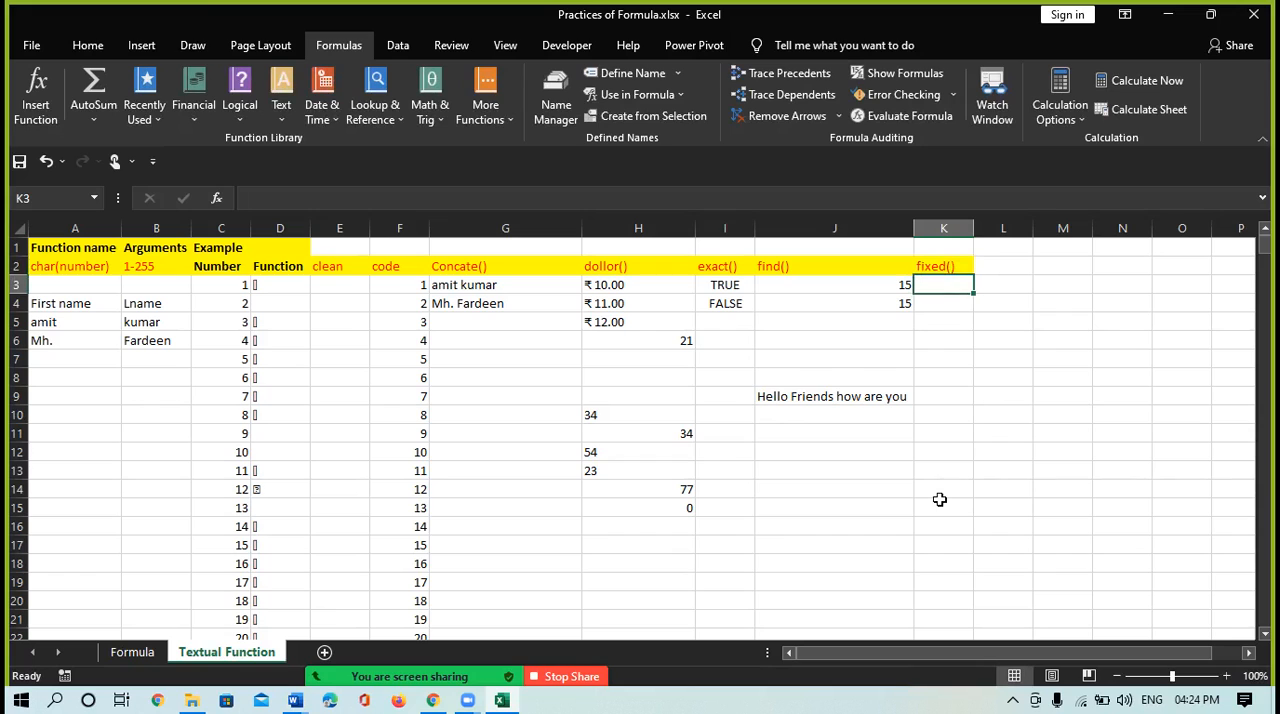
Insert the FIXED function in cell K3 with number 23123 and 2 decimals, leaving the no-commas argument empty
left_click(285, 121)
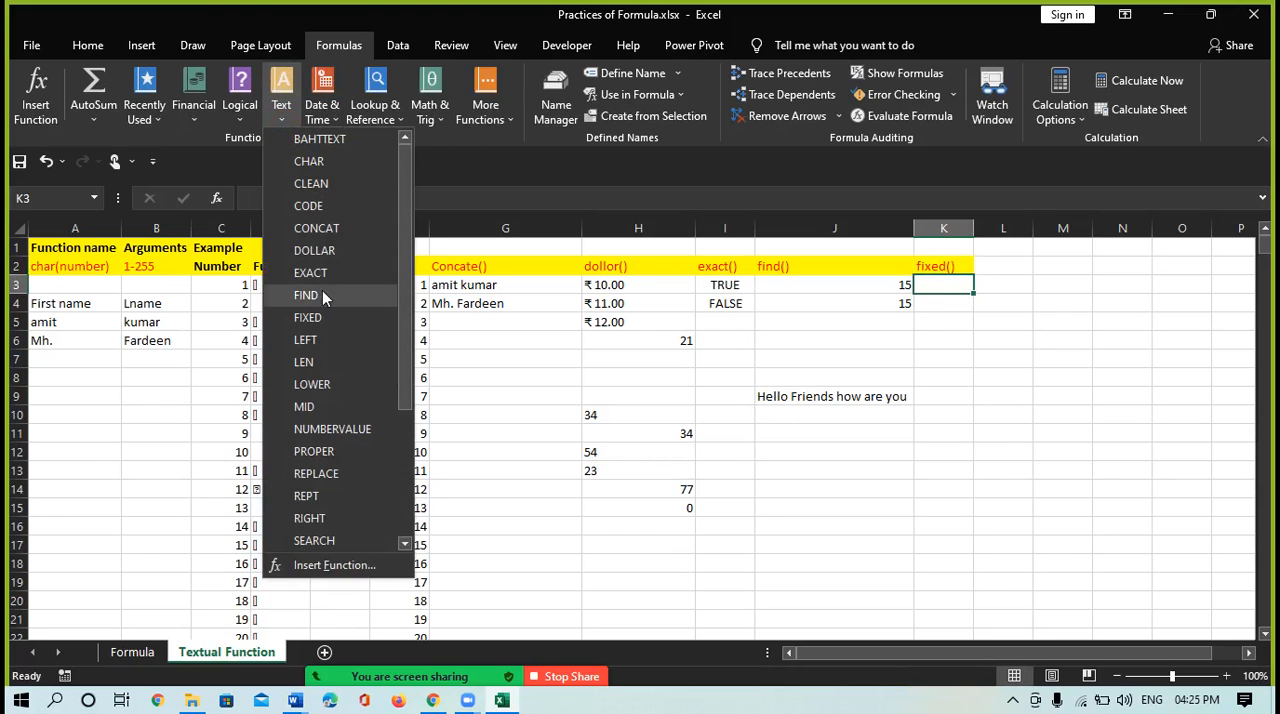
left_click(317, 317)
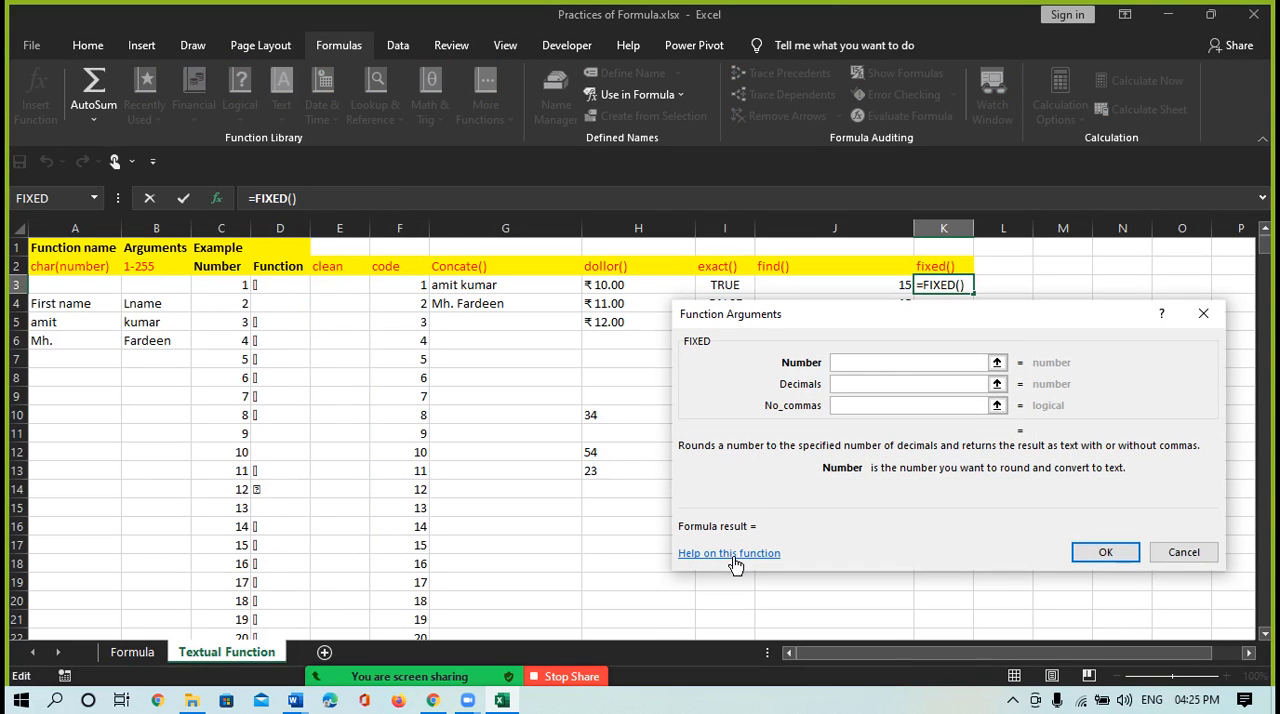
left_click(846, 383)
type("2312")
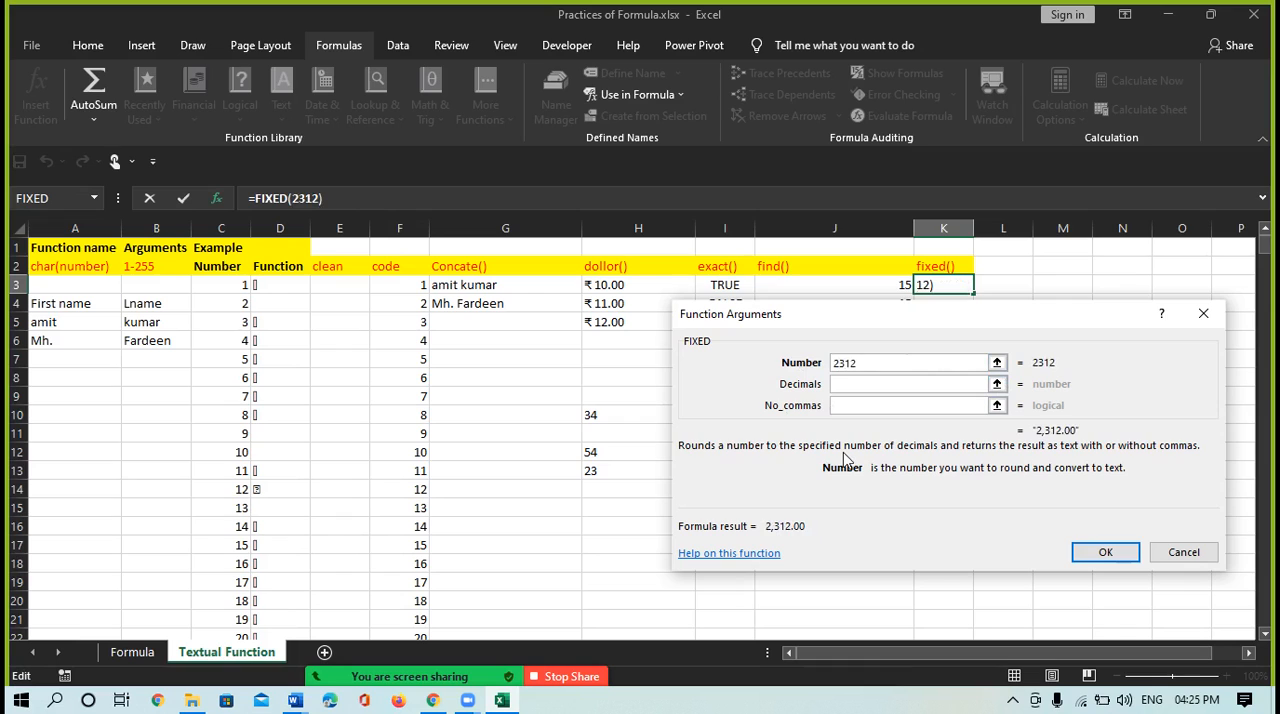
type("3")
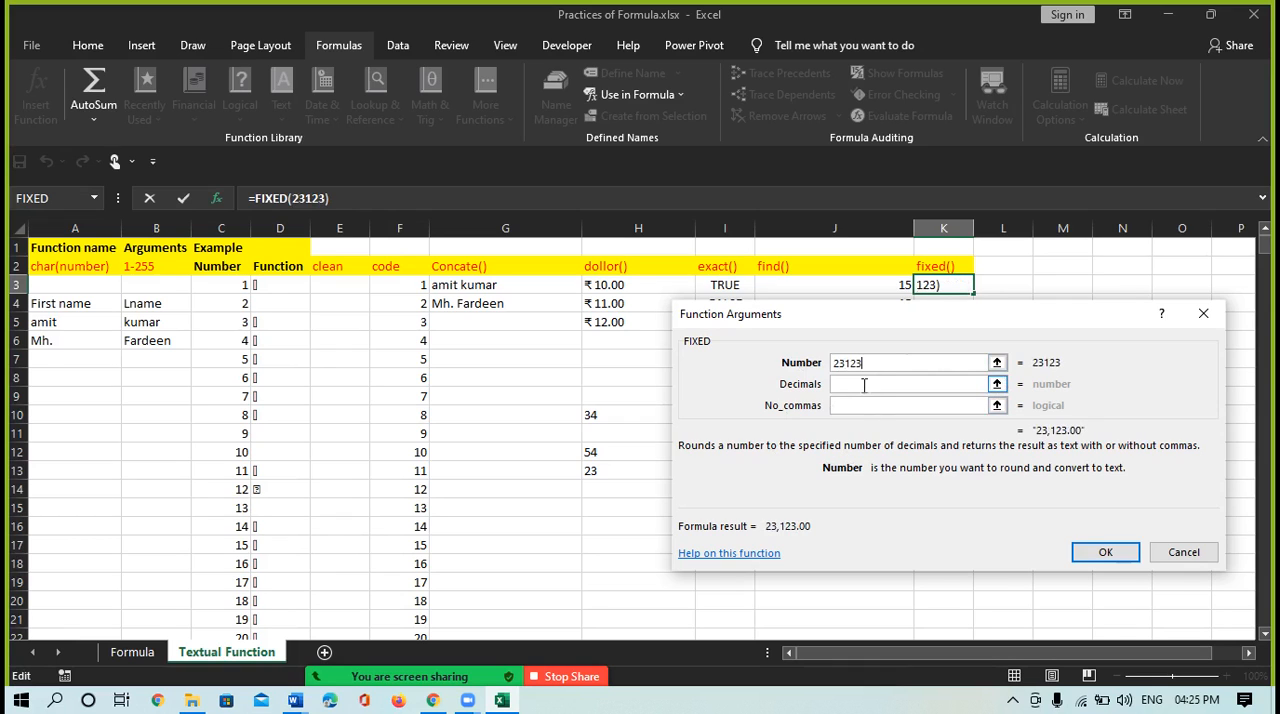
left_click(856, 384)
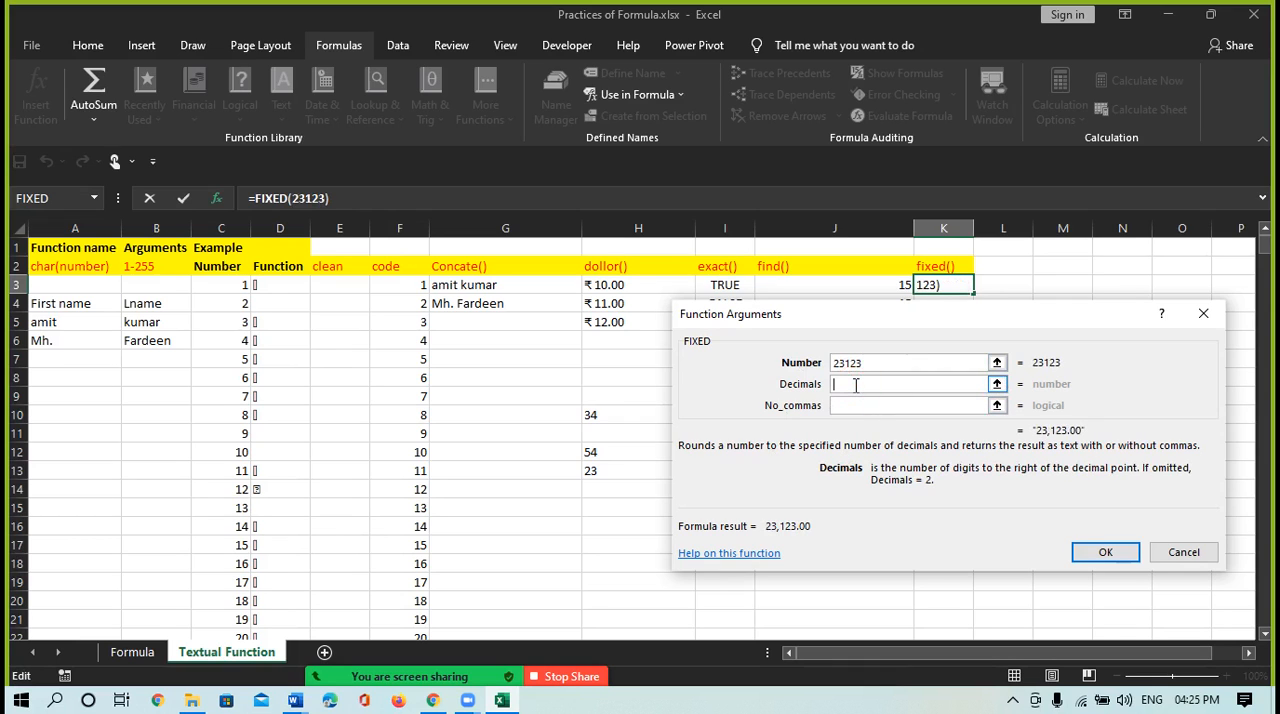
type("2")
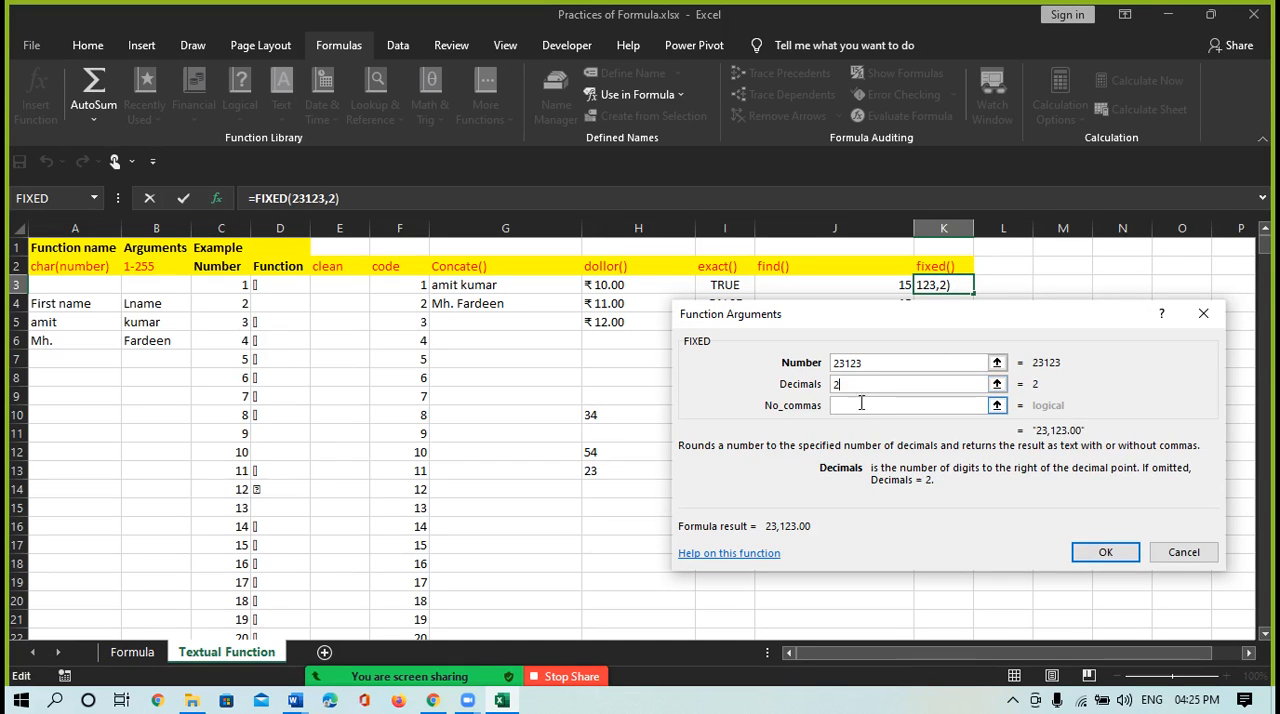
left_click(851, 406)
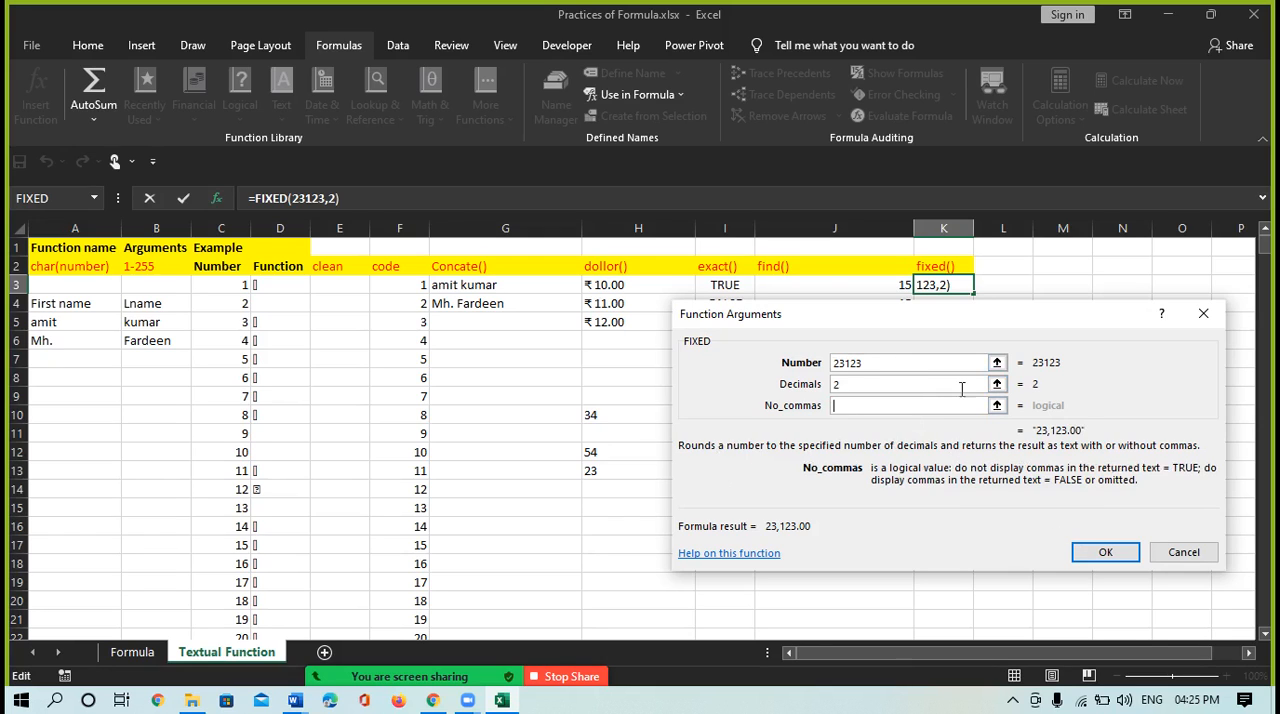
Set the FIXED function's number argument to 23123.68 and review its decimals and no-commas arguments
left_click(870, 363)
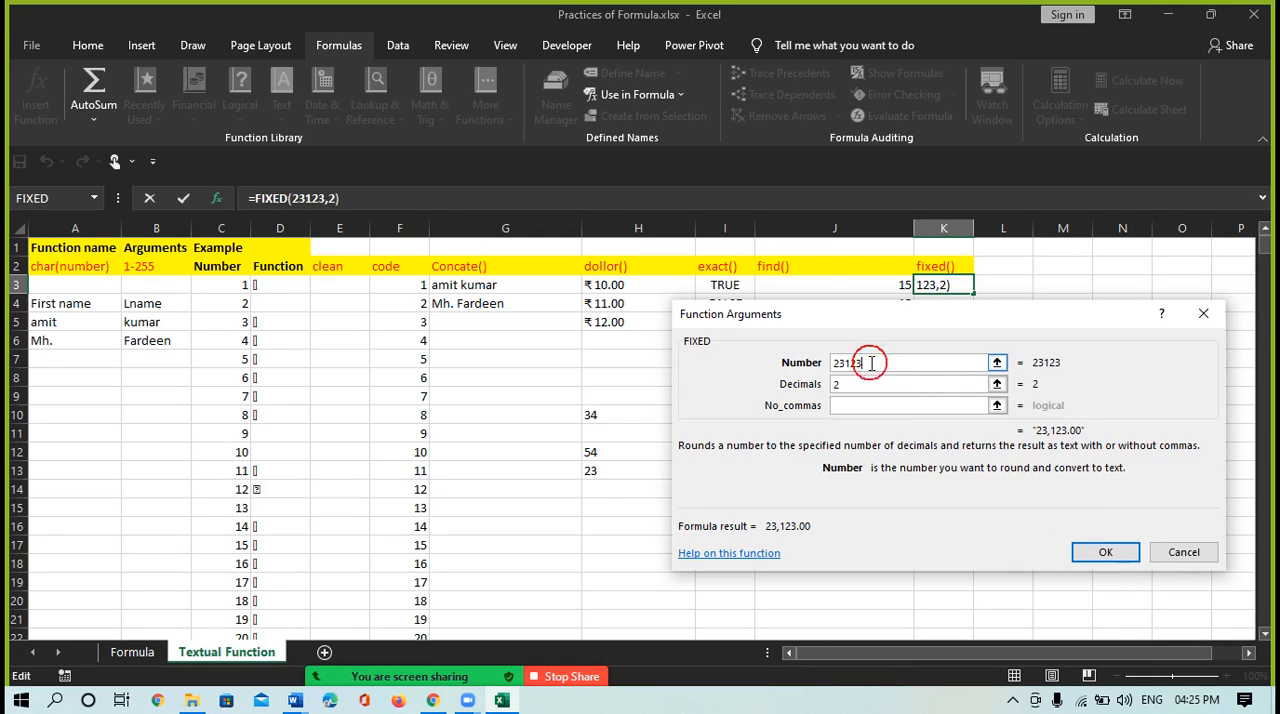
type(".68")
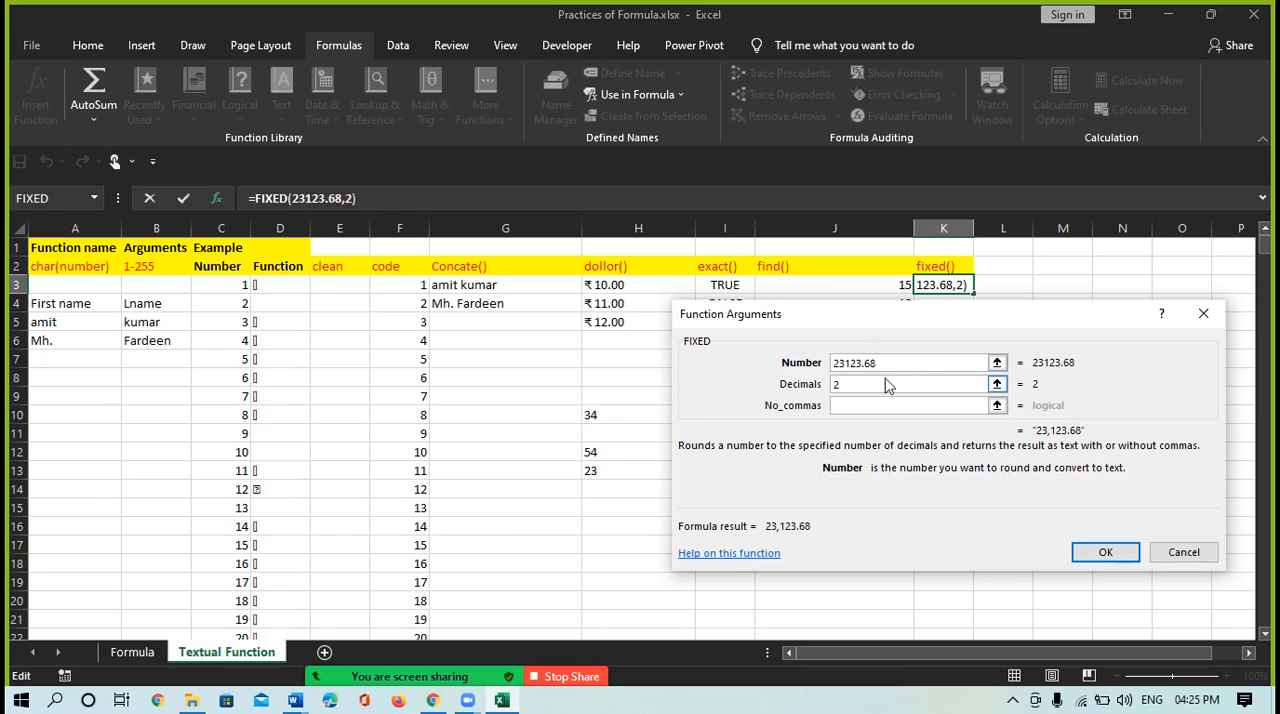
left_click(849, 405)
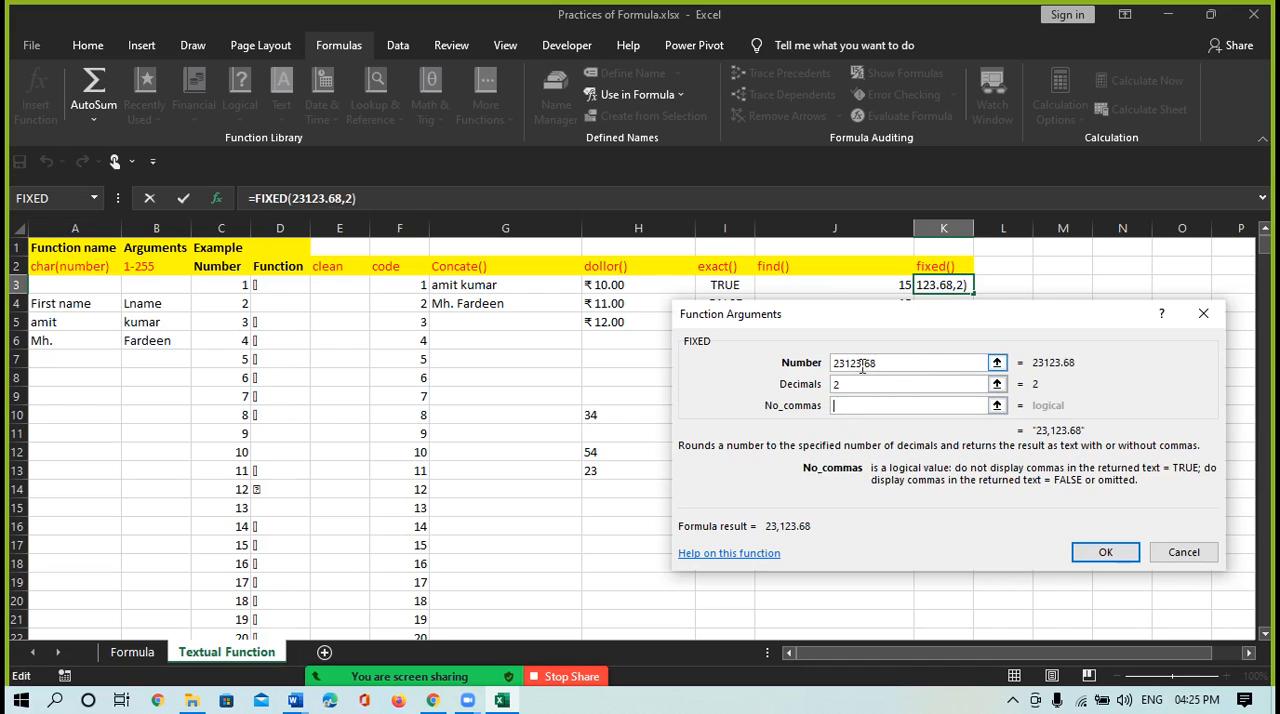
left_click(868, 364)
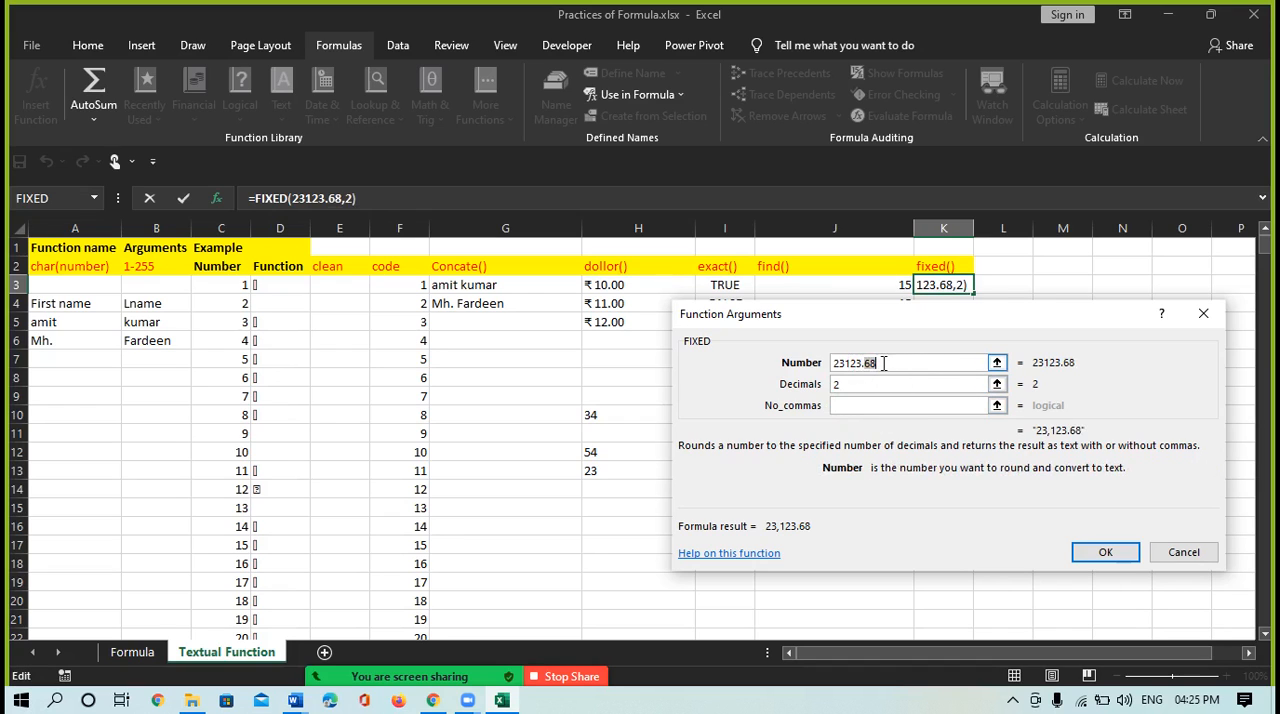
left_click(846, 389)
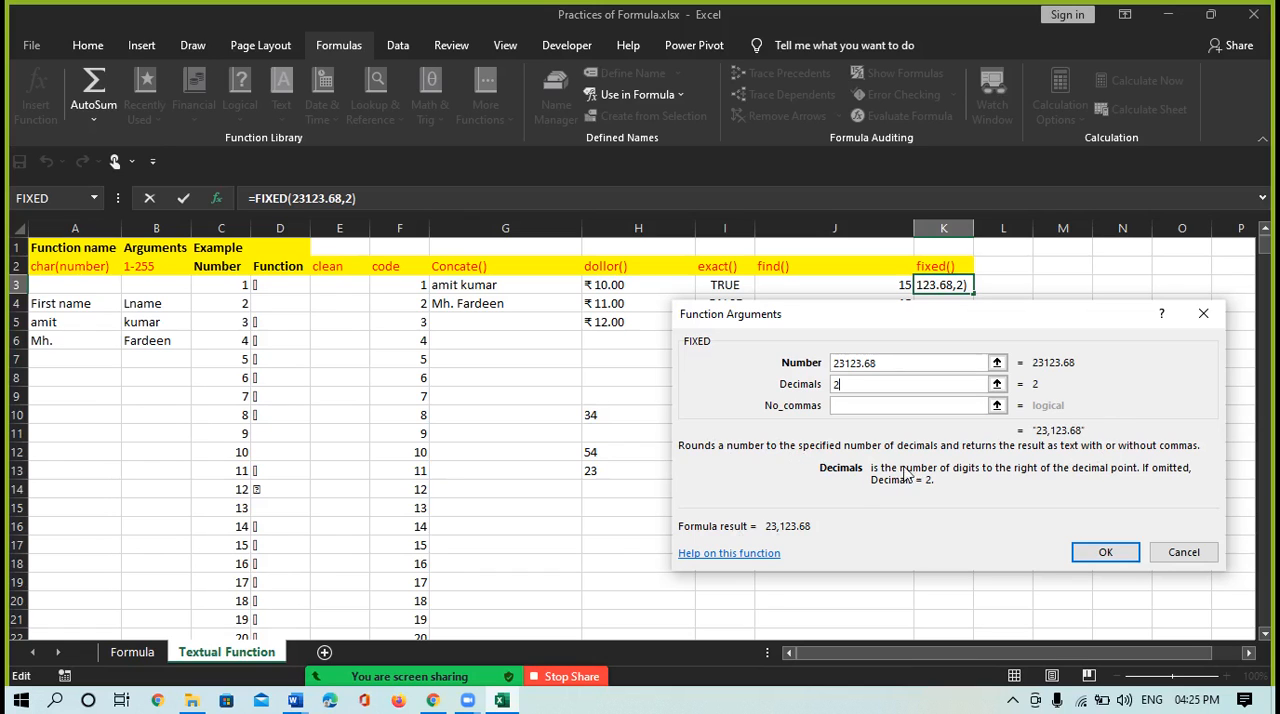
Open the online help on the FIXED function and read its syntax and the number, decimals and no_commas arguments
left_click(748, 555)
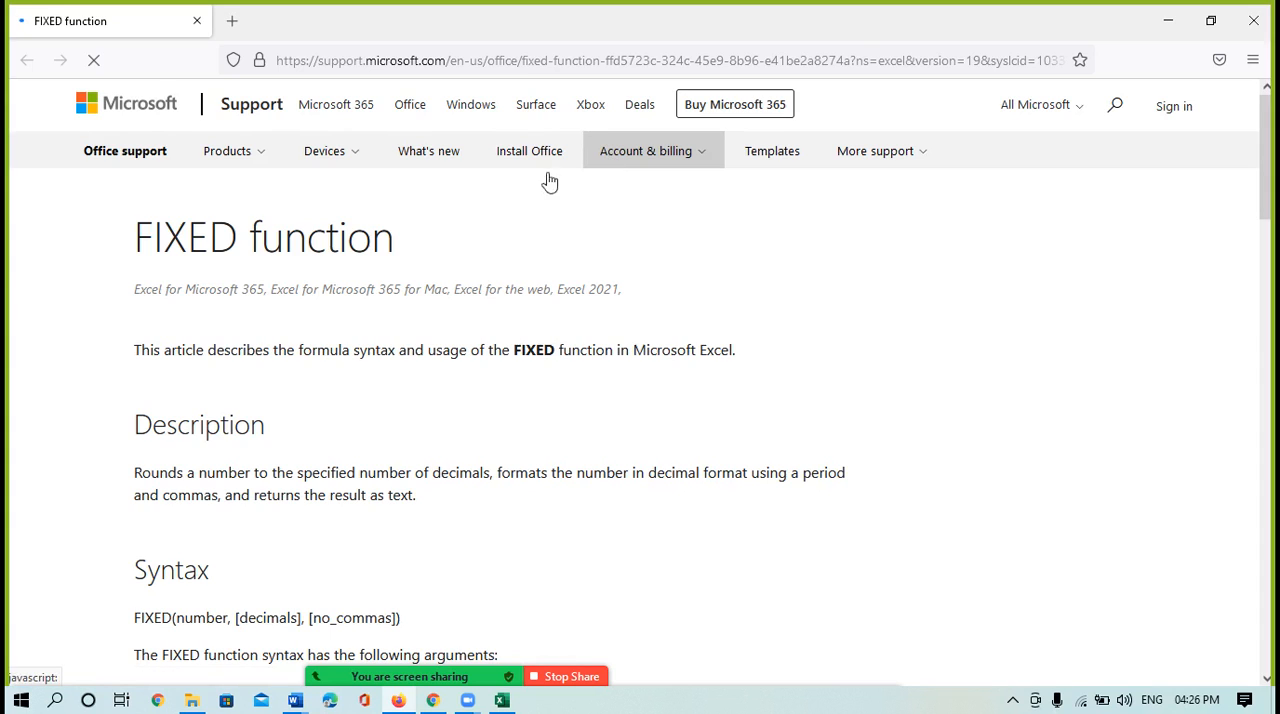
left_click(253, 395)
scroll(414, 400, "down", 2)
left_click(413, 405)
scroll(414, 405, "down", 4)
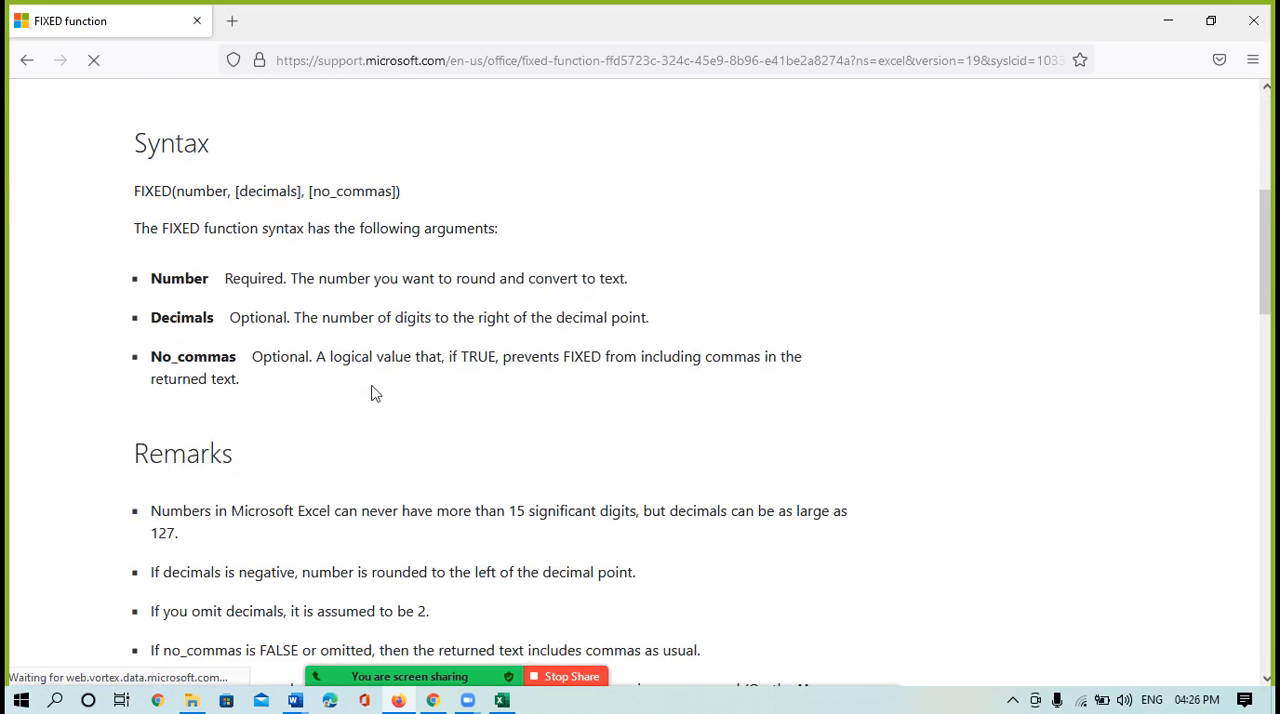
scroll(372, 348, "down", 1)
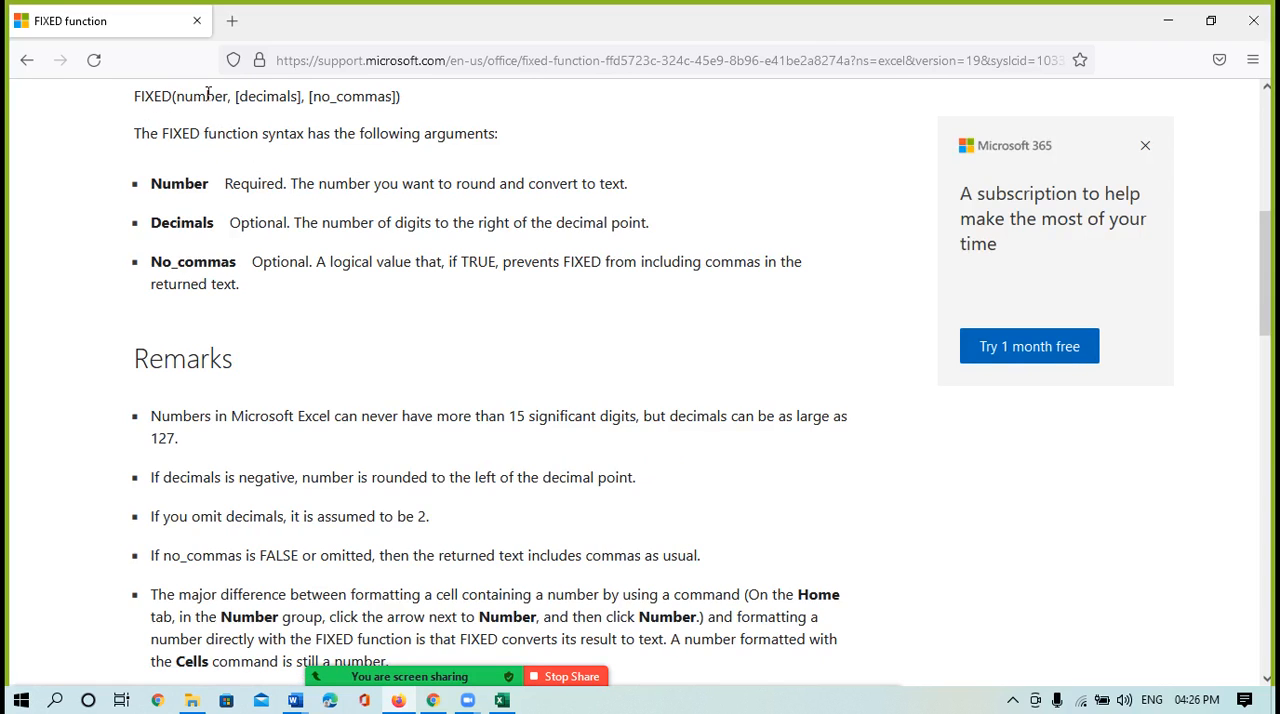
left_click_drag(172, 90, 351, 100)
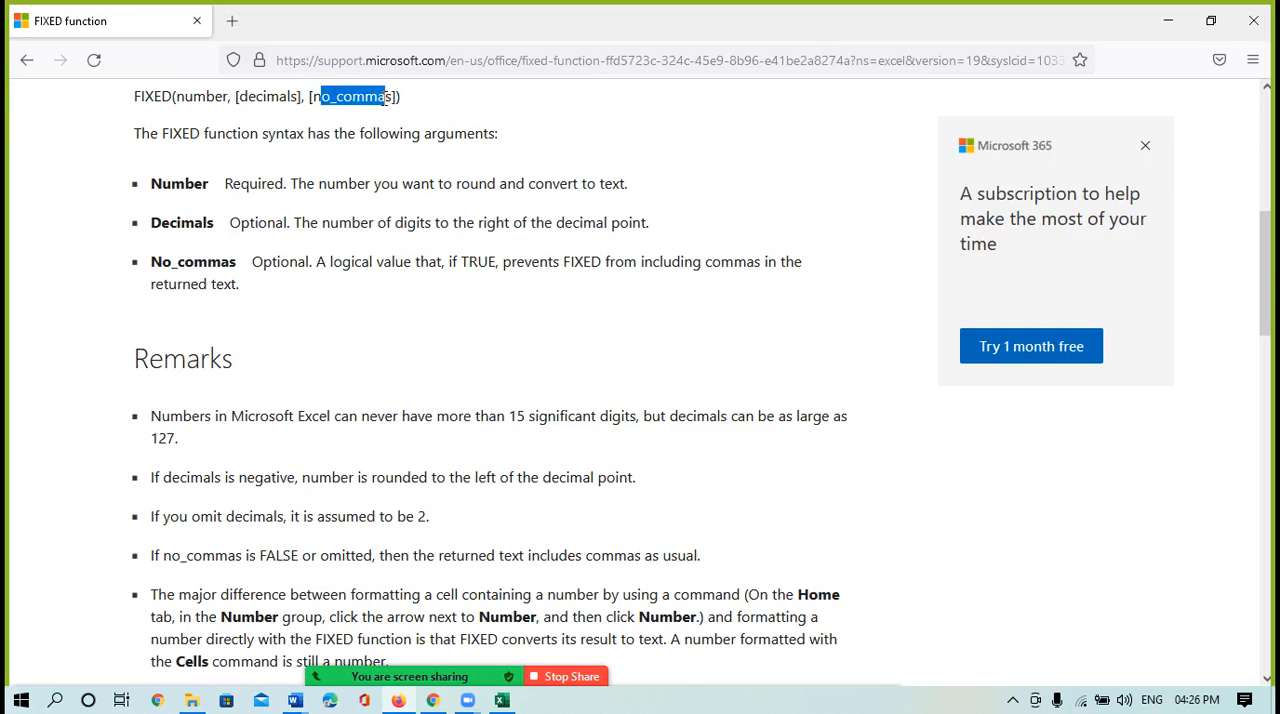
left_click_drag(225, 183, 311, 181)
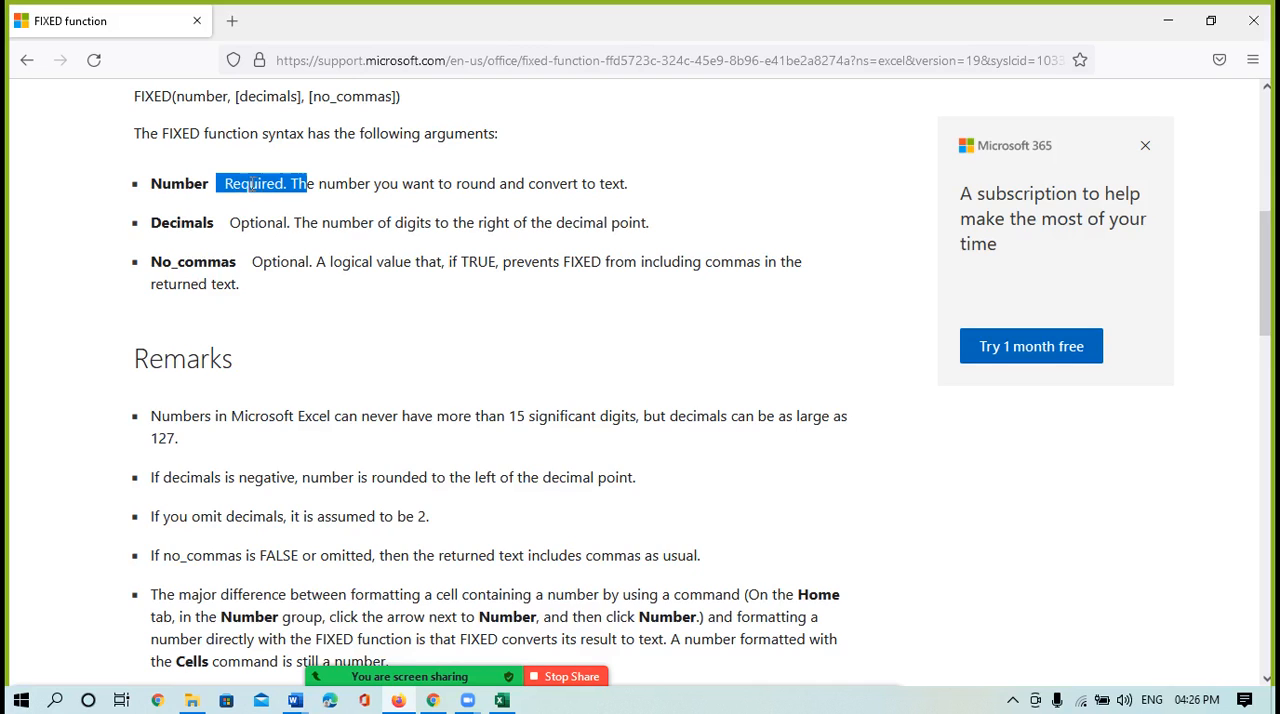
left_click_drag(230, 222, 308, 263)
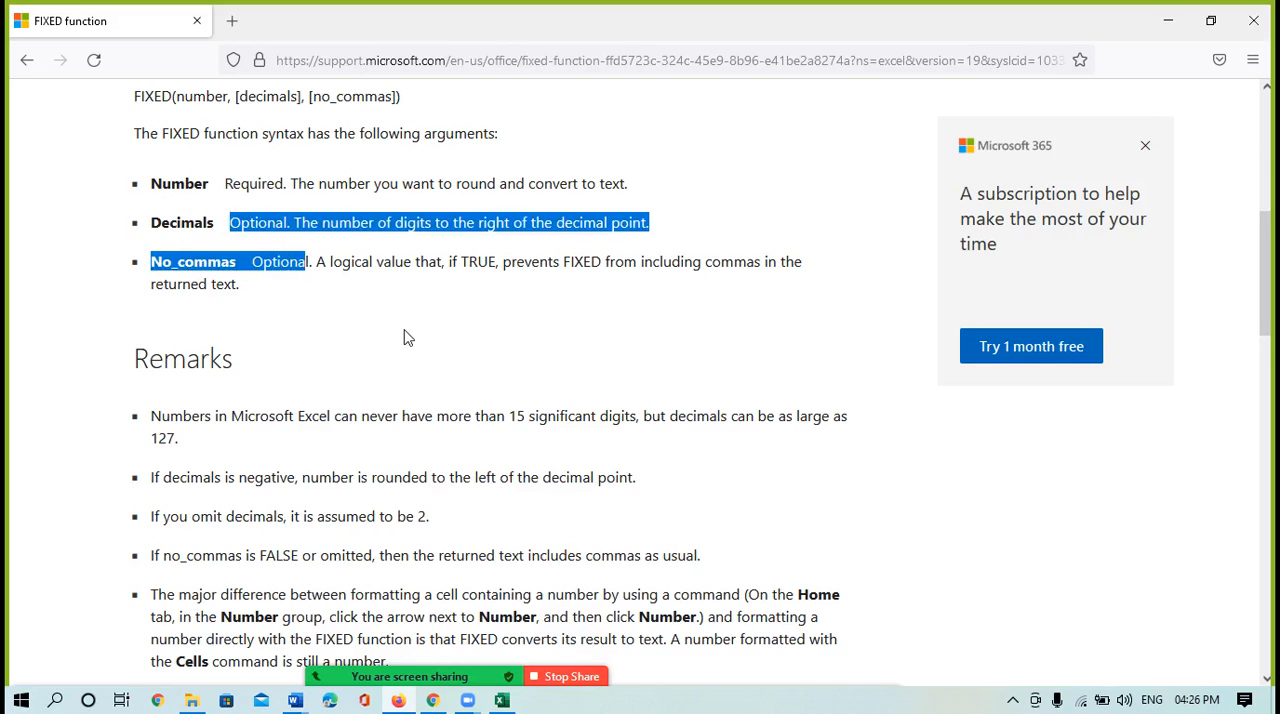
Read the FIXED remarks and the example table, focusing on the data value 1234.567 and the row rounding left of the decimal point
scroll(405, 338, "down", 5)
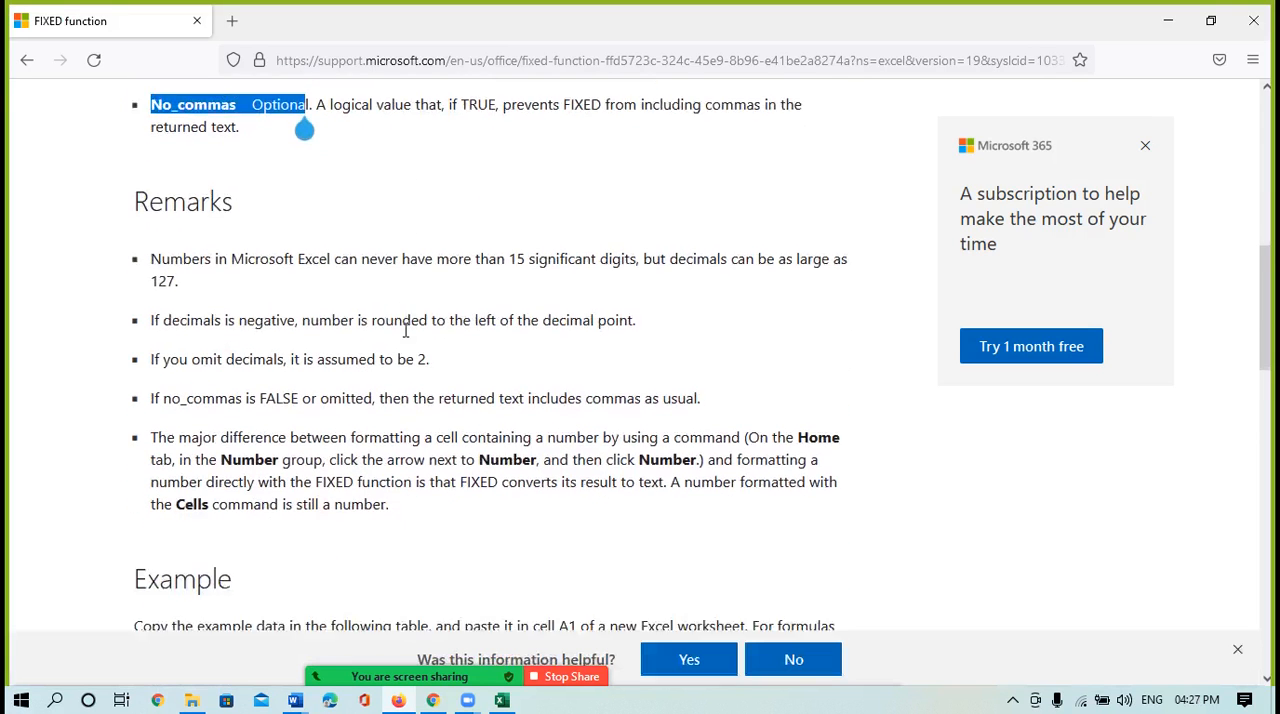
scroll(405, 330, "down", 5)
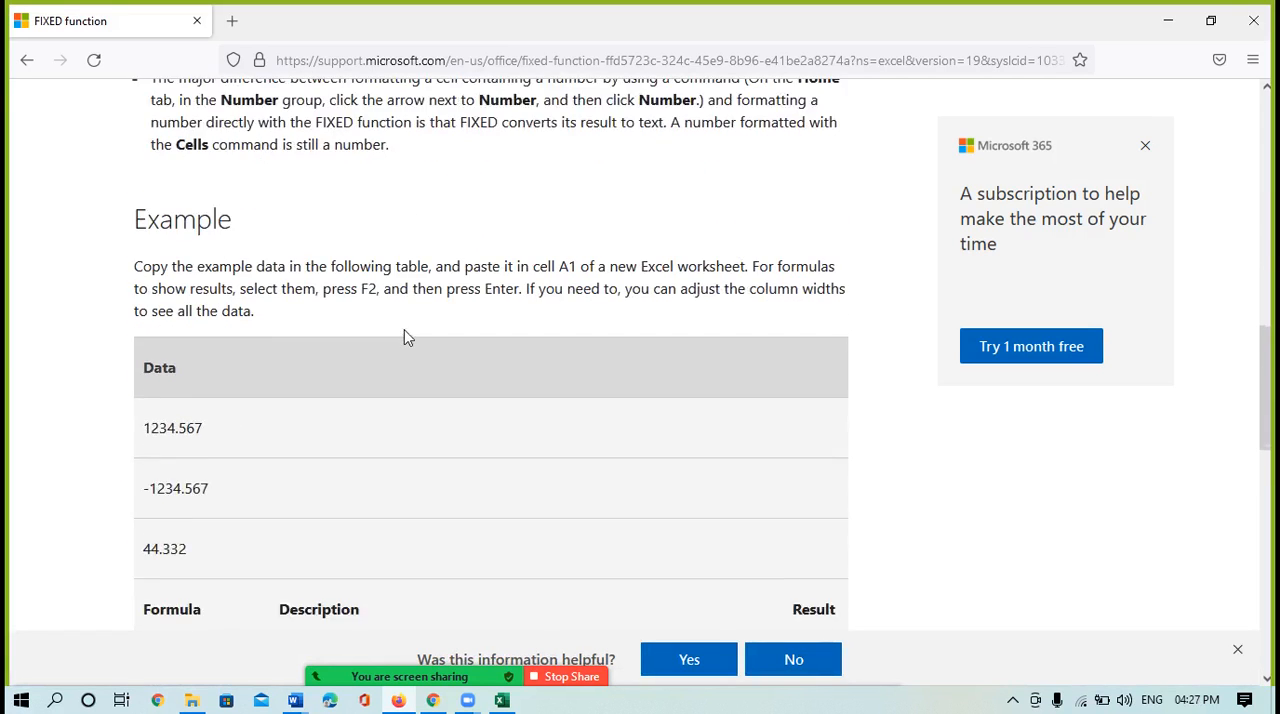
scroll(407, 338, "down", 1)
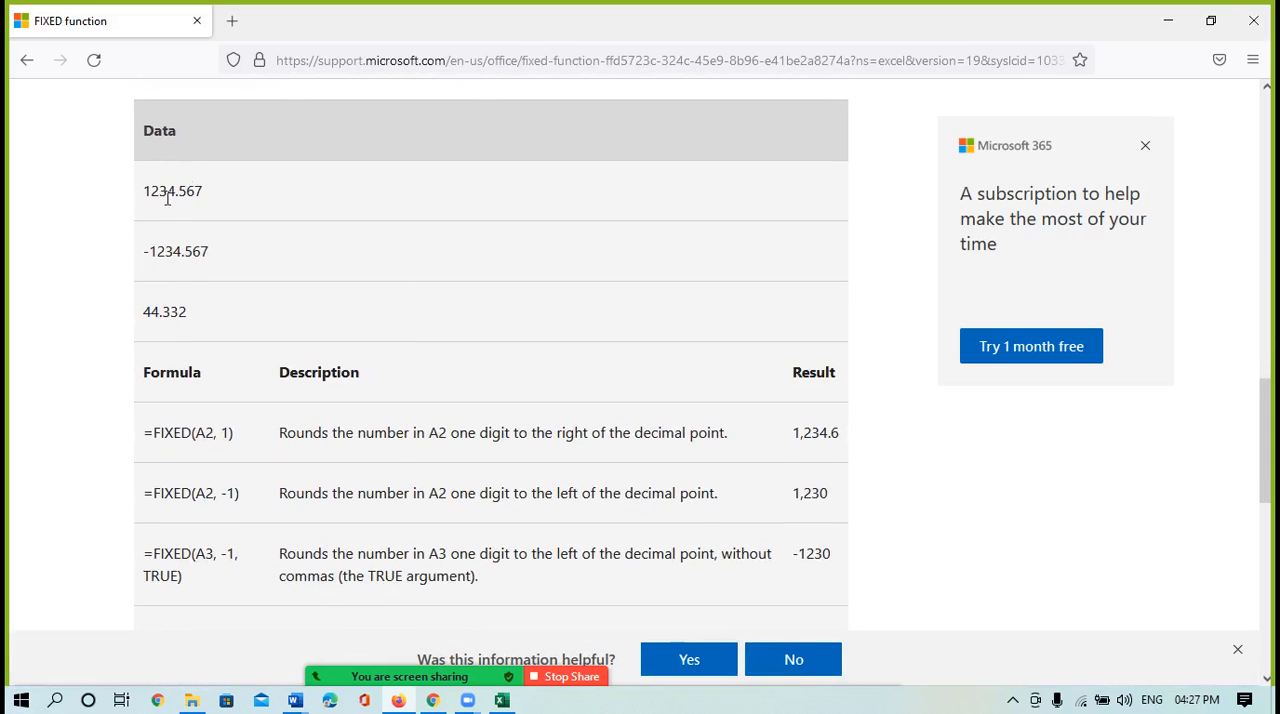
left_click_drag(146, 197, 211, 197)
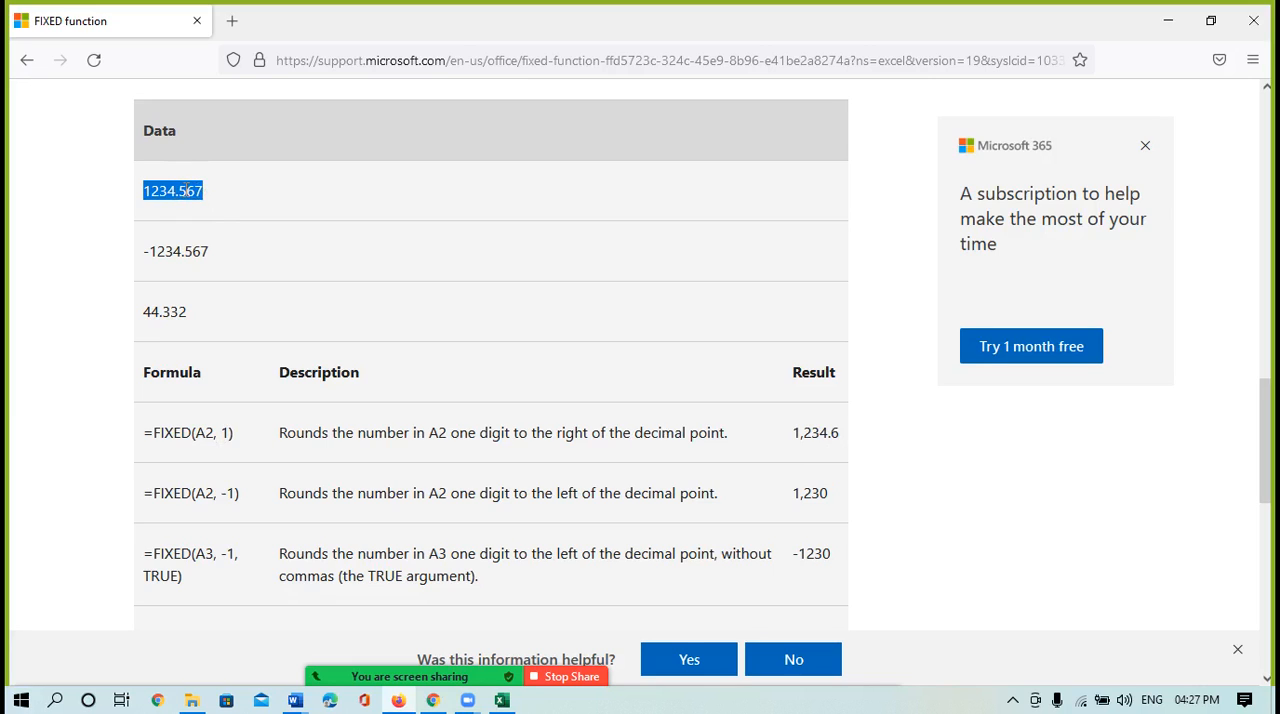
left_click_drag(183, 191, 237, 194)
left_click_drag(287, 494, 614, 497)
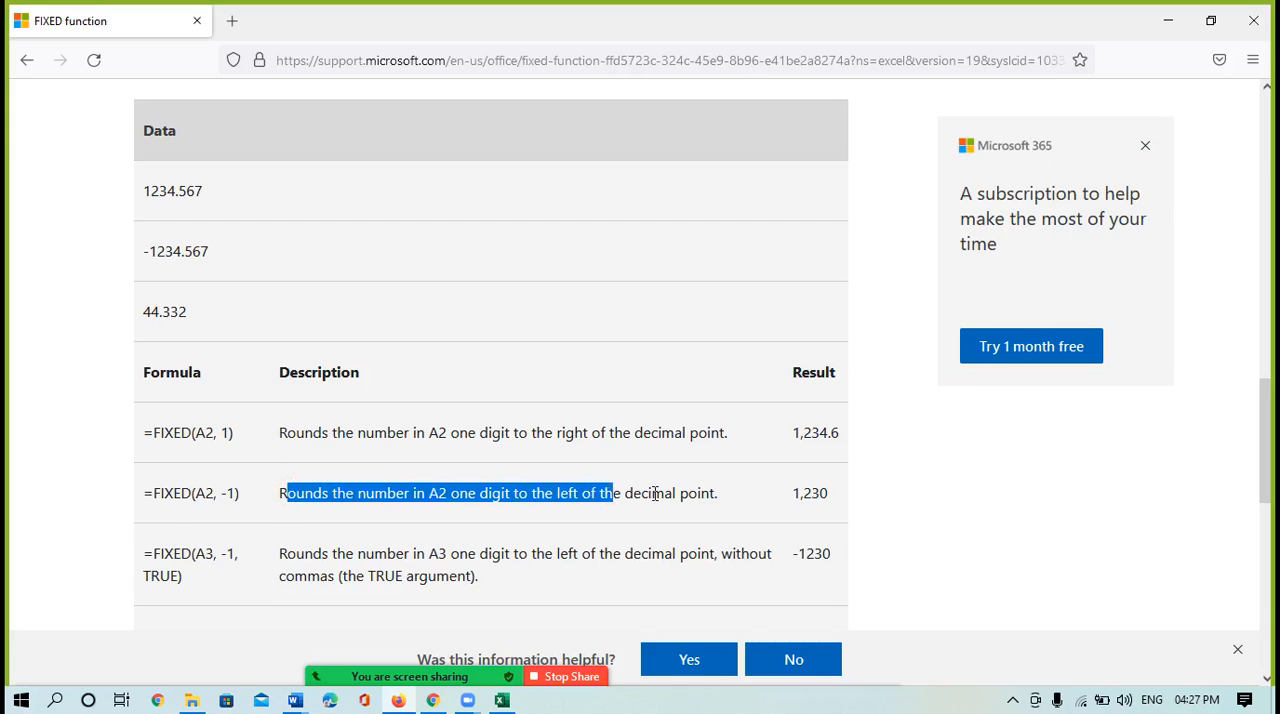
left_click(716, 496)
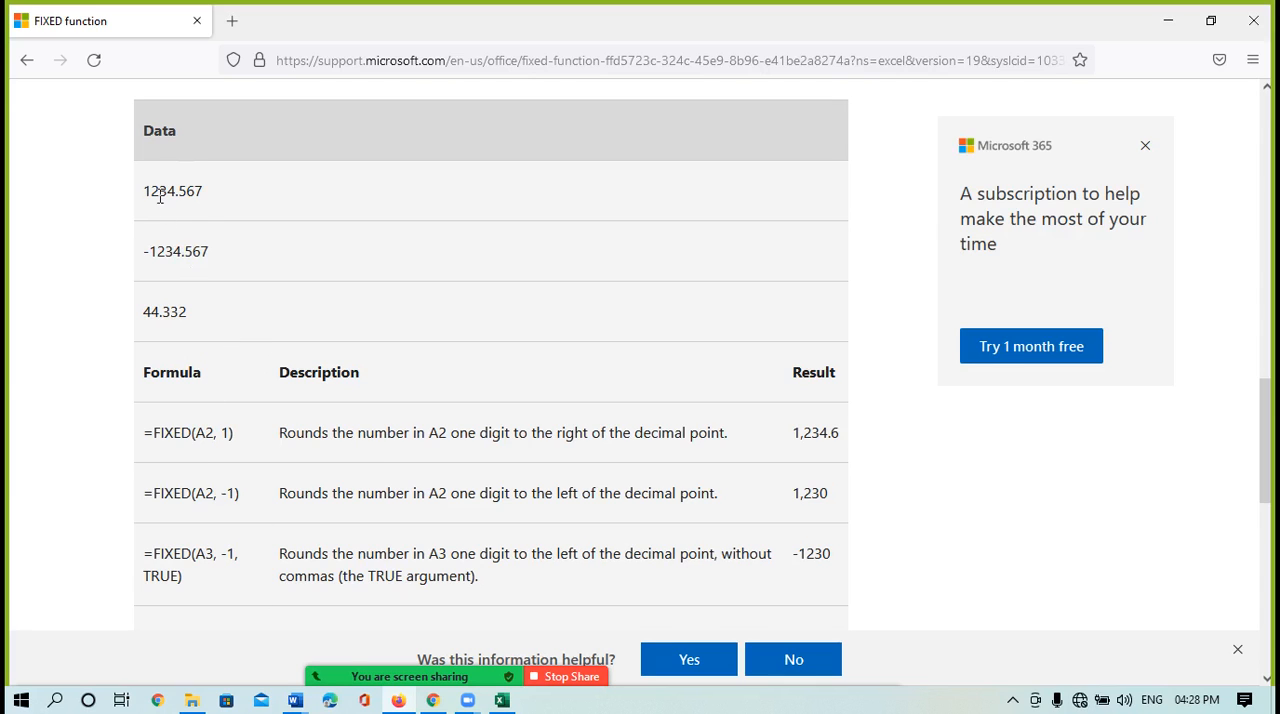
Compare the example value 1234.567 with the formulas =FIXED(A2, 1) and =FIXED(A2, -1) and their descriptions
left_click_drag(207, 195, 155, 190)
double_click(218, 437)
double_click(182, 194)
left_click(174, 190)
left_click_drag(187, 190, 226, 197)
left_click_drag(190, 495, 410, 492)
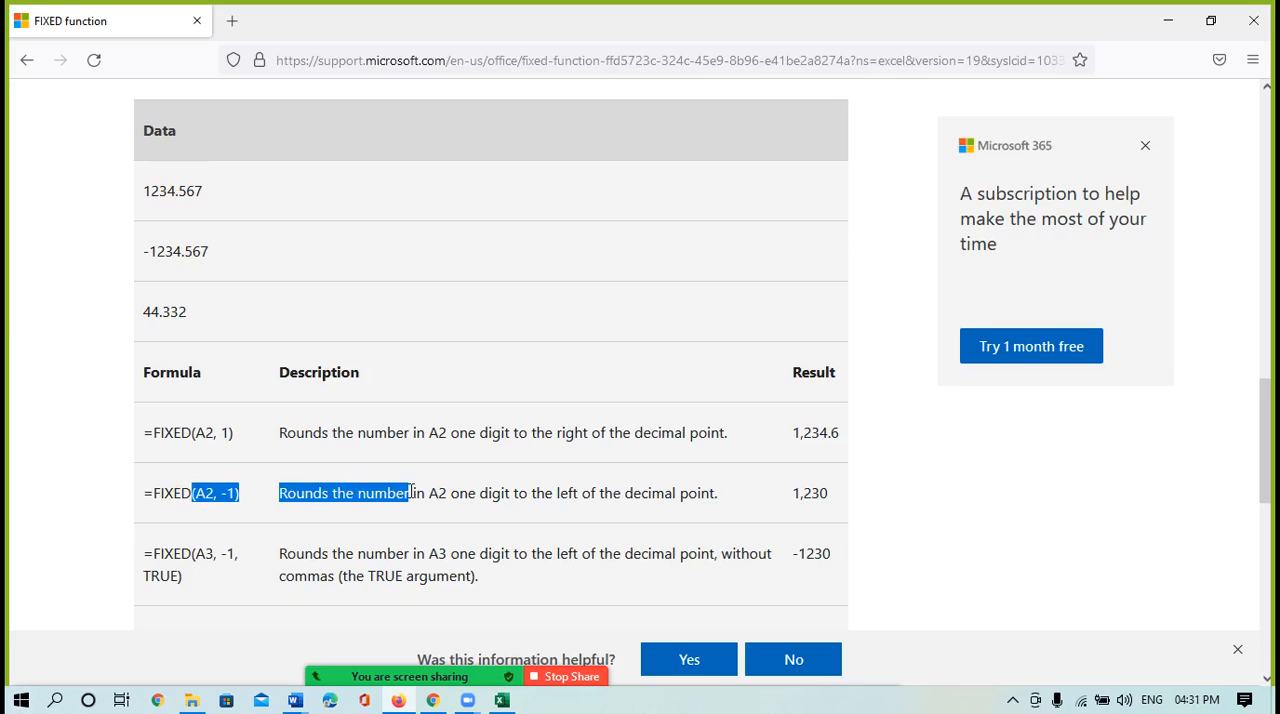
left_click(210, 494)
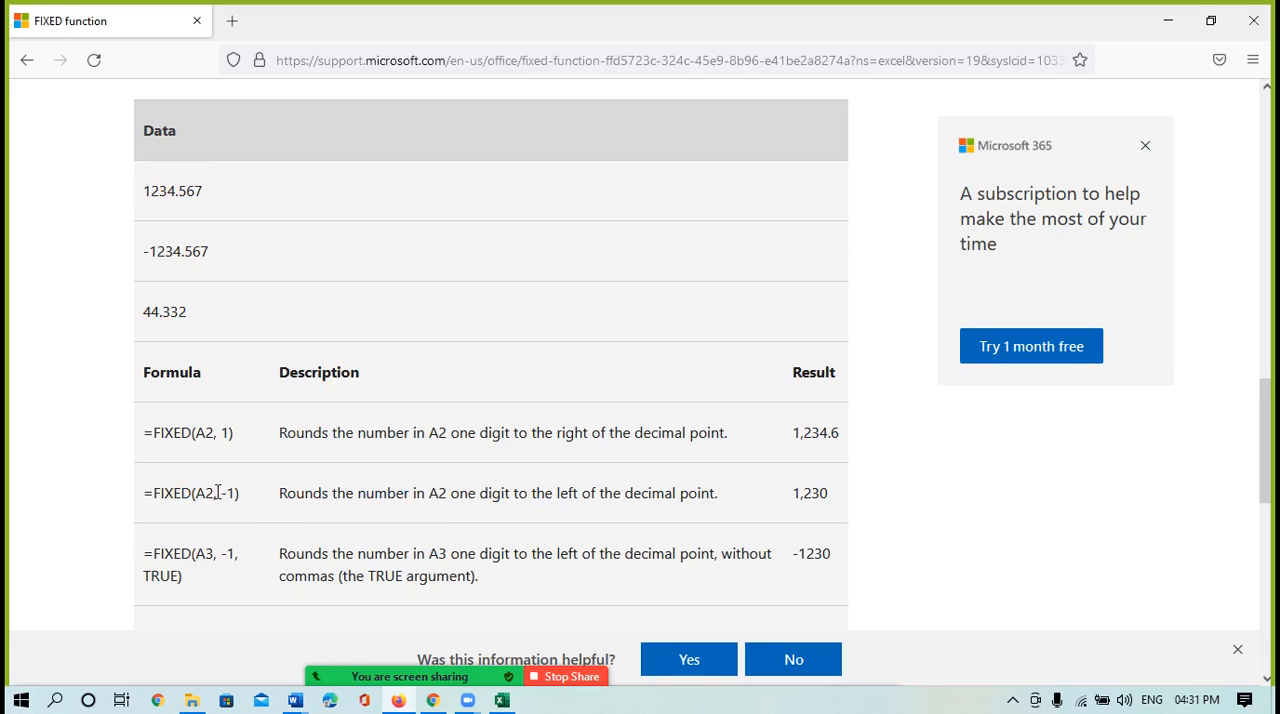
double_click(212, 494)
left_click_drag(146, 194, 226, 194)
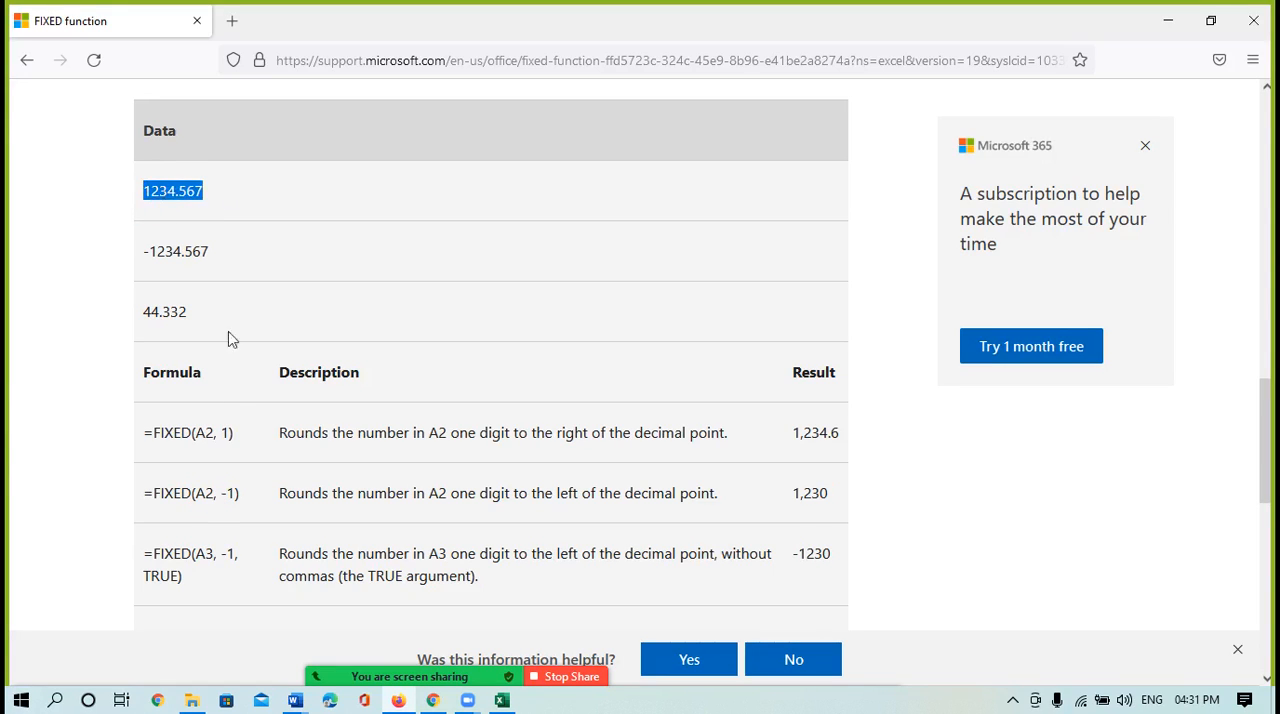
left_click_drag(221, 495, 516, 497)
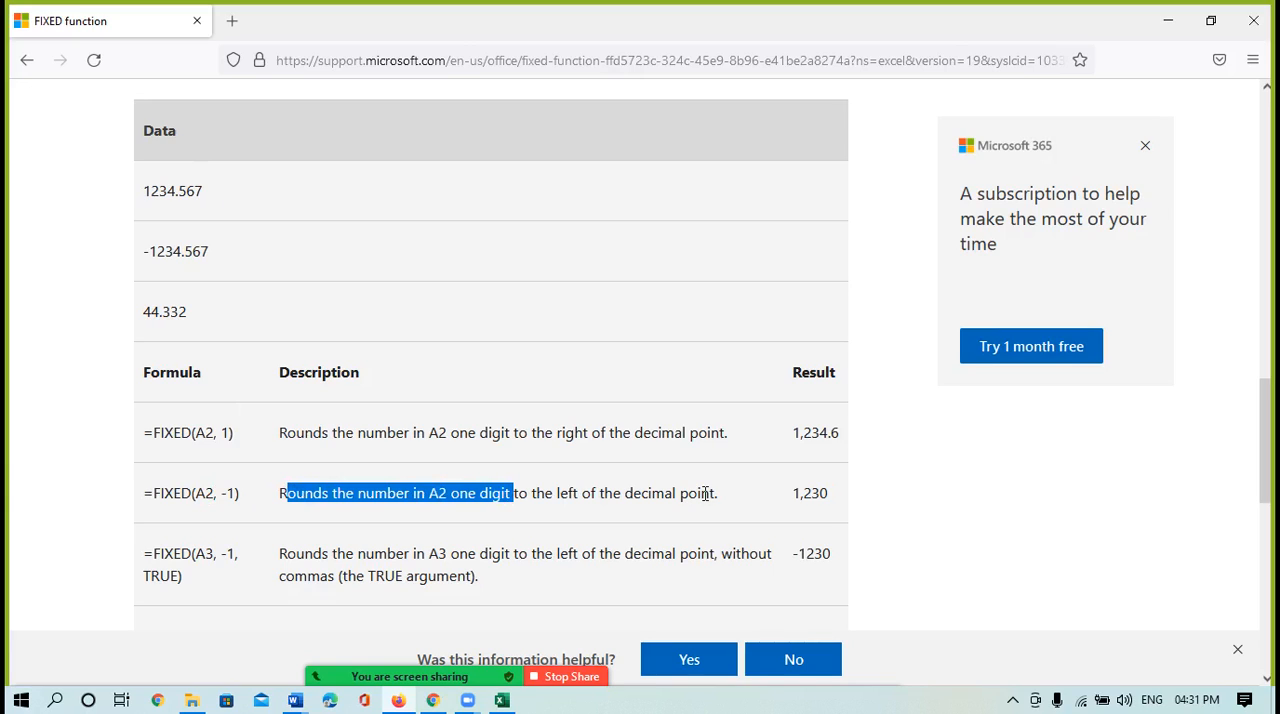
left_click(184, 191)
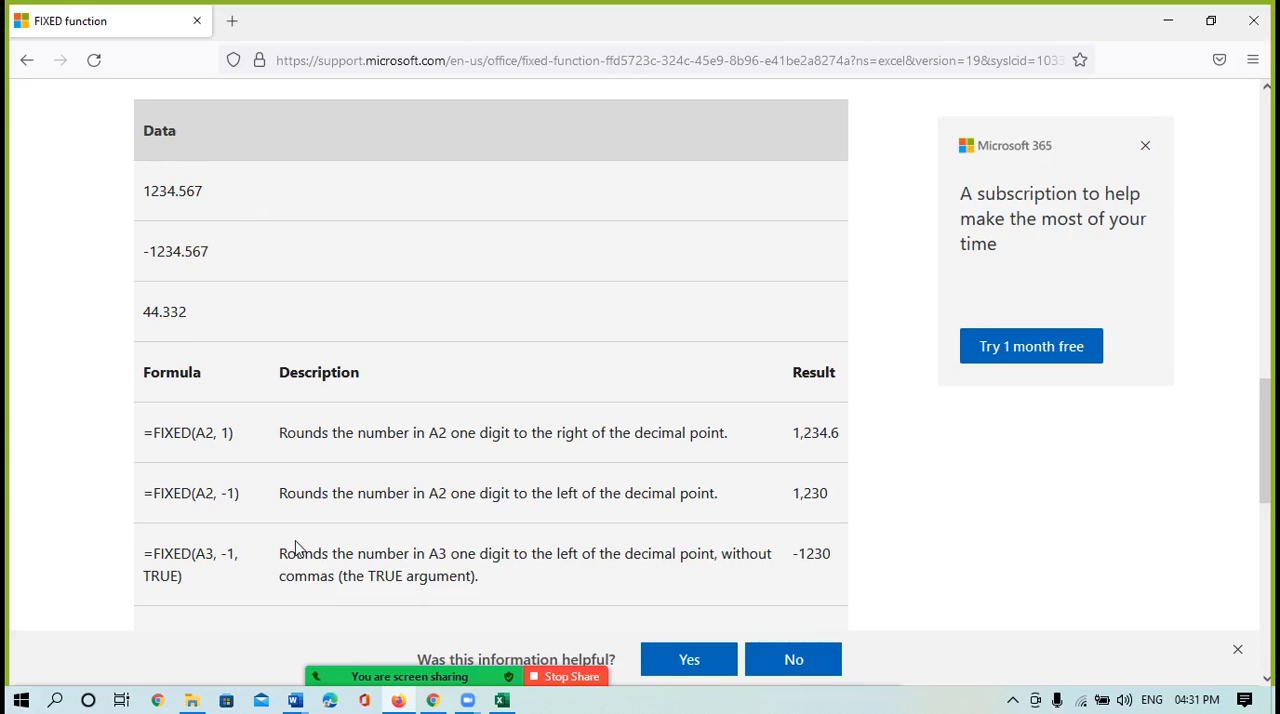
left_click_drag(278, 493, 540, 501)
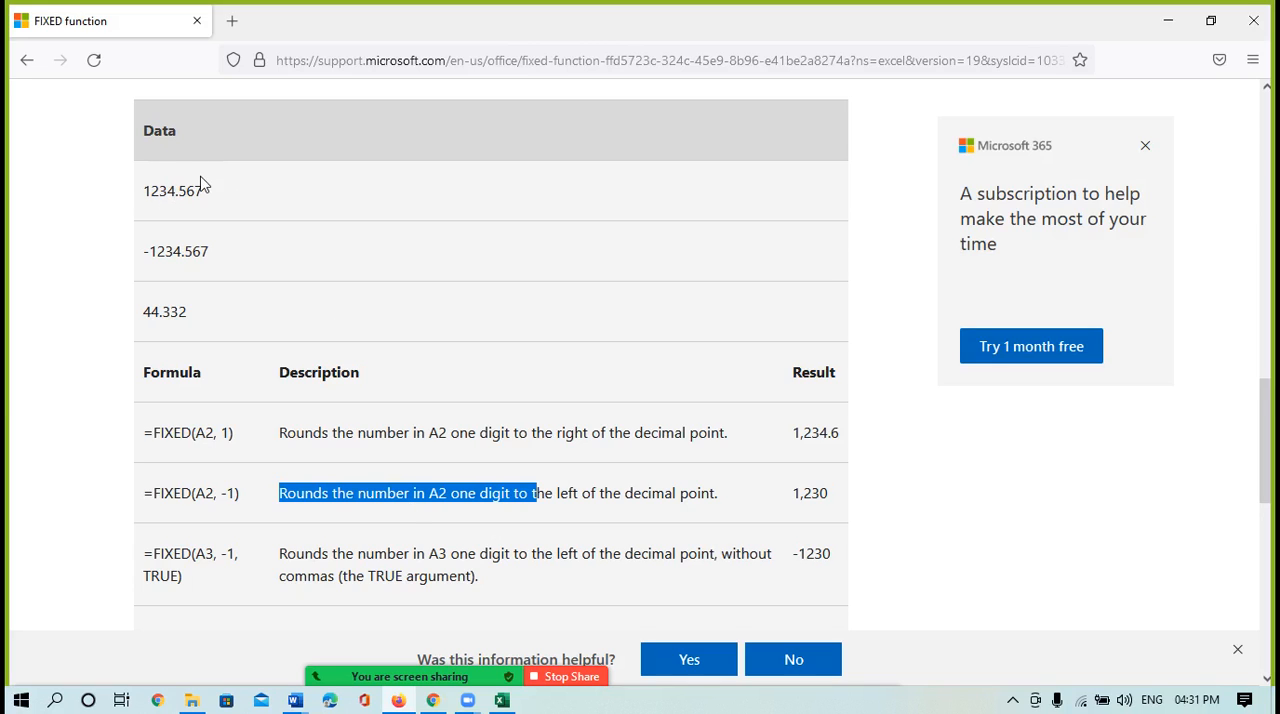
Switch back to Excel and set the FIXED function's number argument to 10 and its decimals argument to 3
left_click(502, 702)
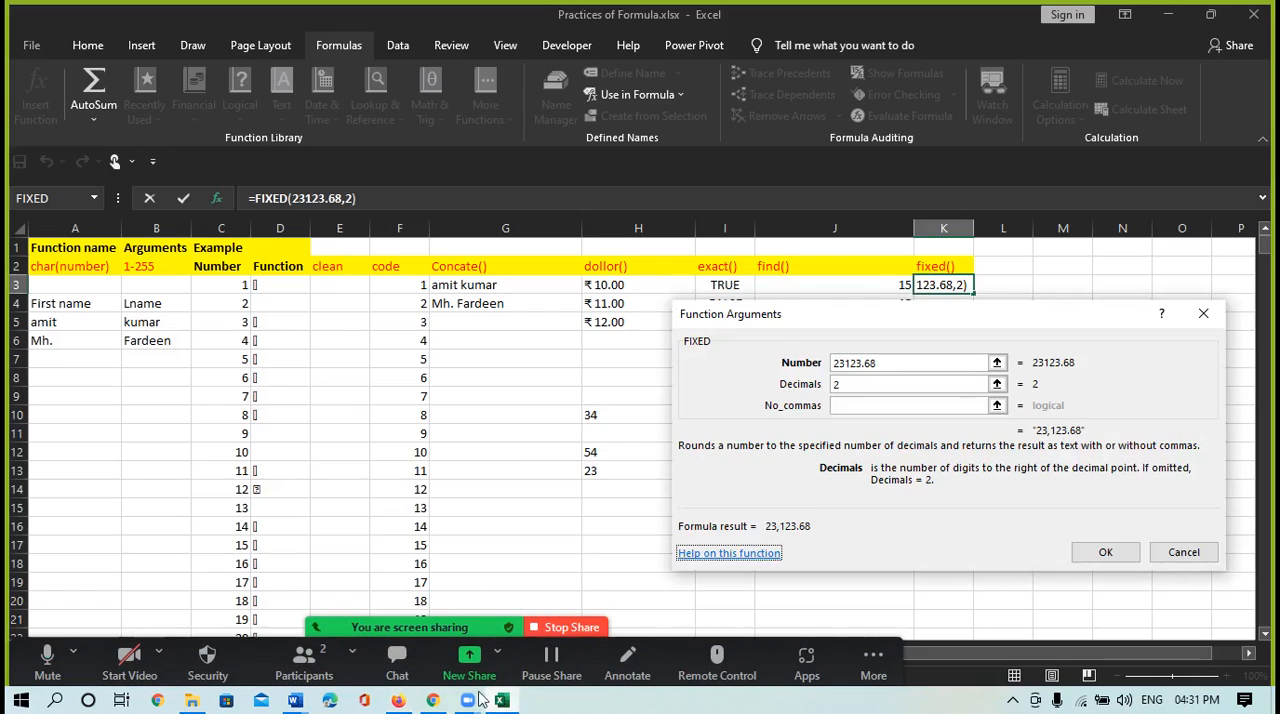
left_click(878, 362)
double_click(872, 363)
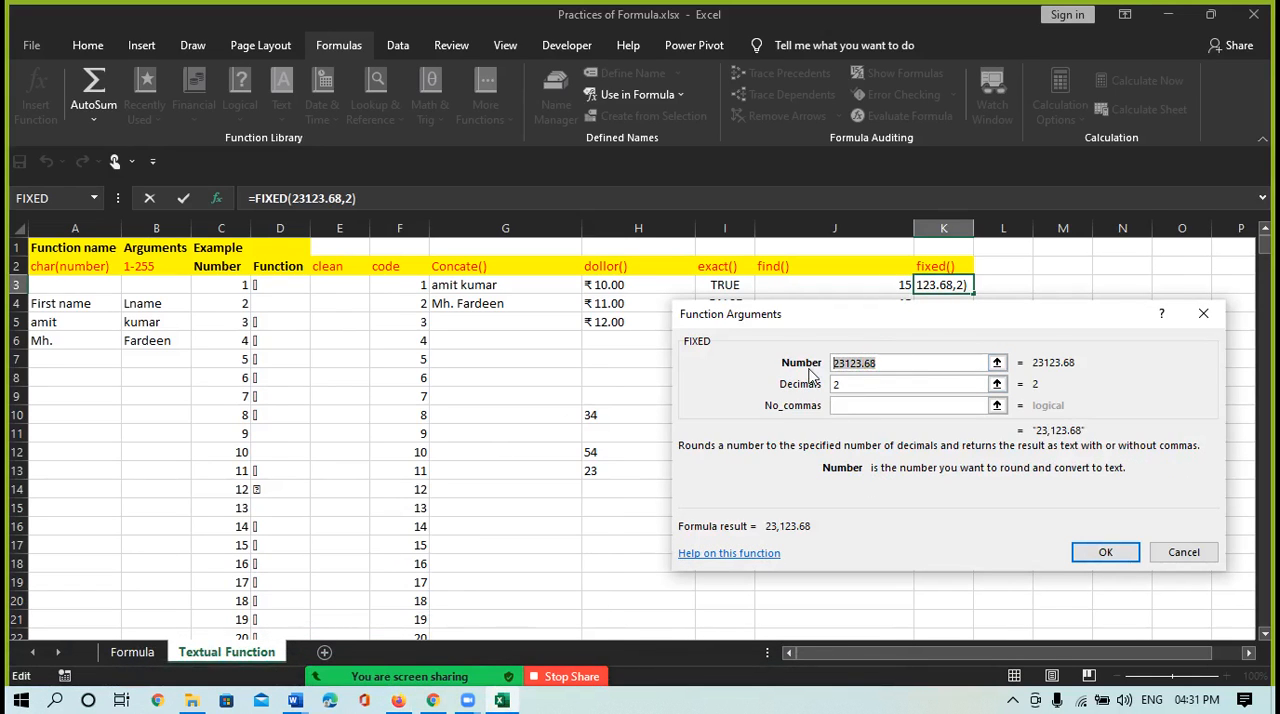
type("1")
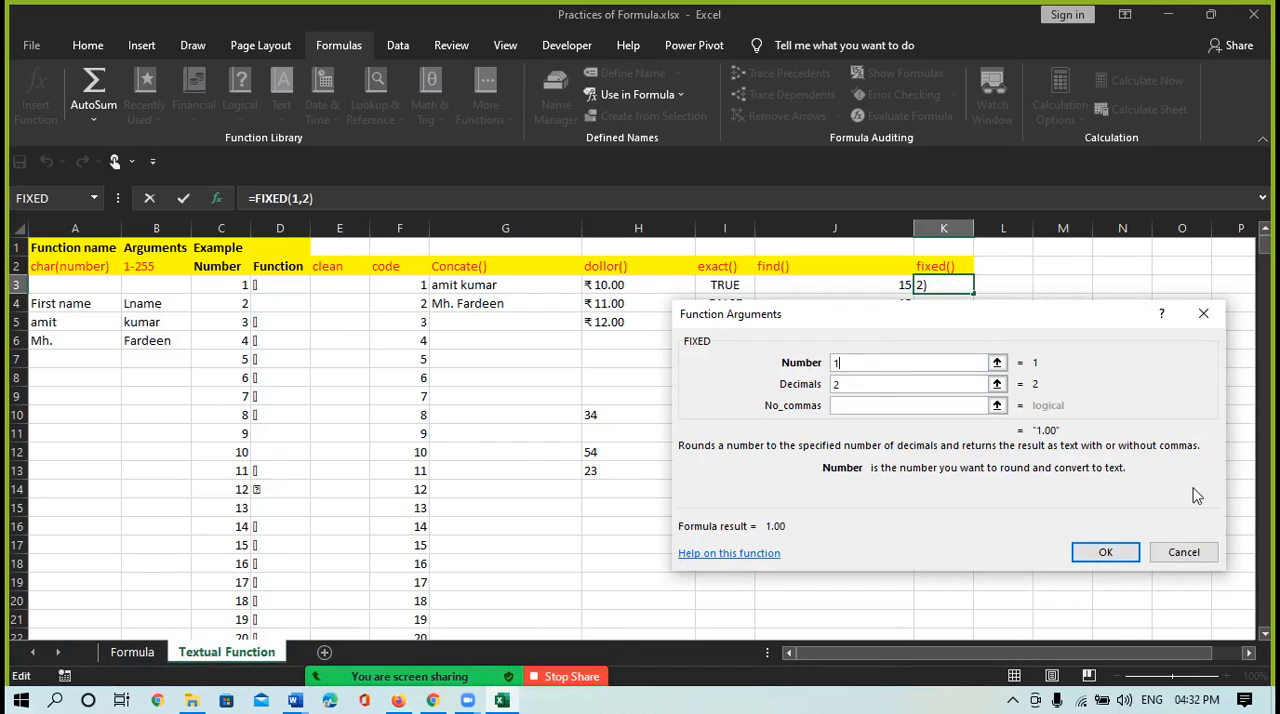
type("0")
double_click(847, 384)
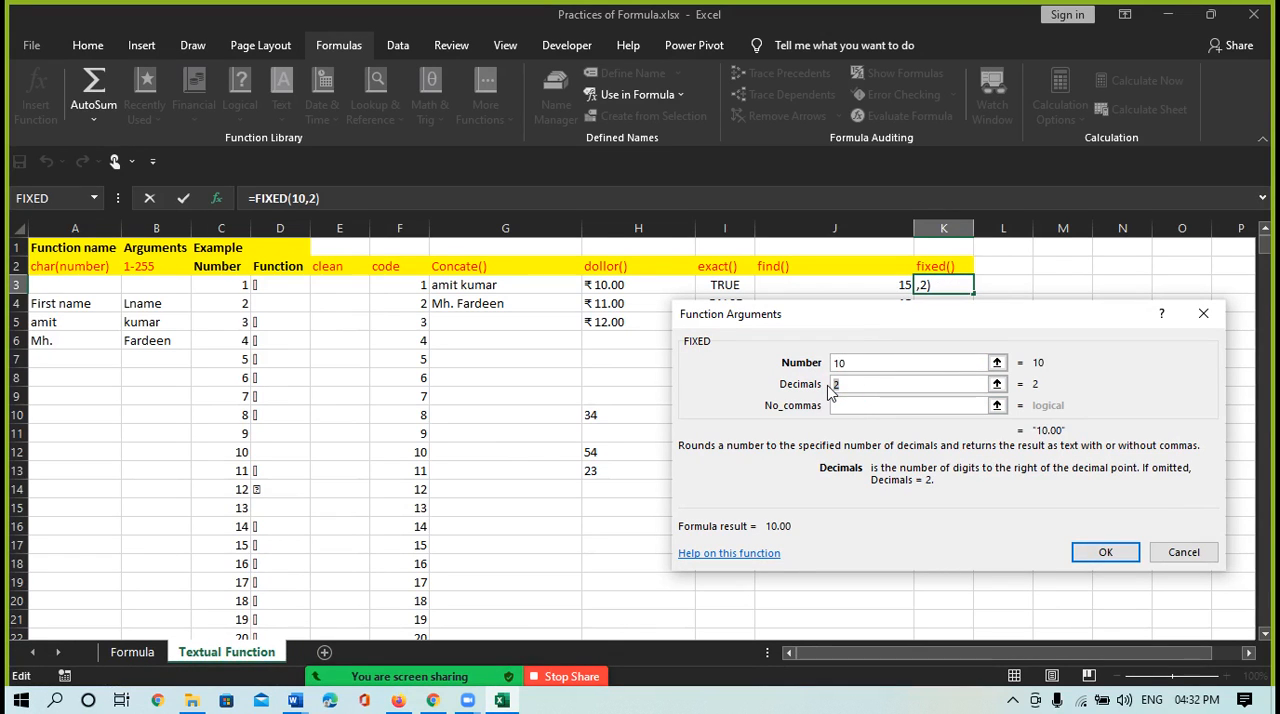
type("3")
left_click(848, 362)
left_click(895, 384)
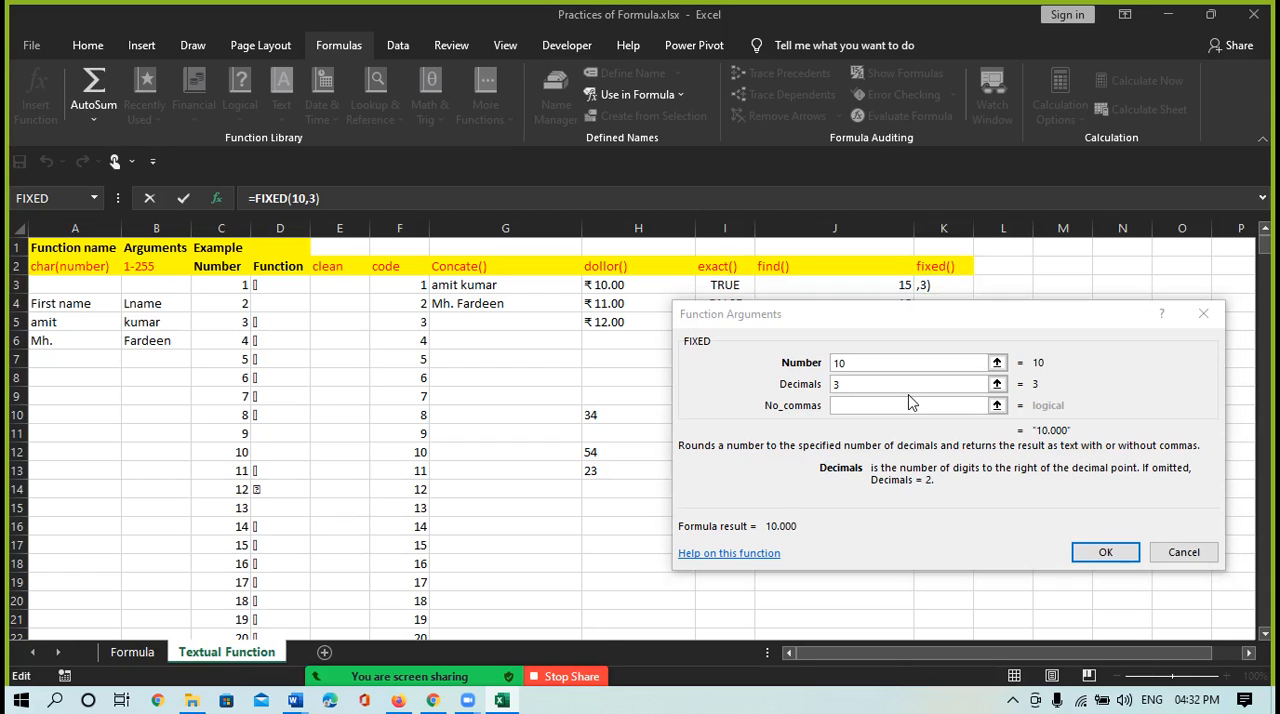
Open the Windows Calculator, divide 22 by 7 and examine the decimals of the result
key("super")
type("cal")
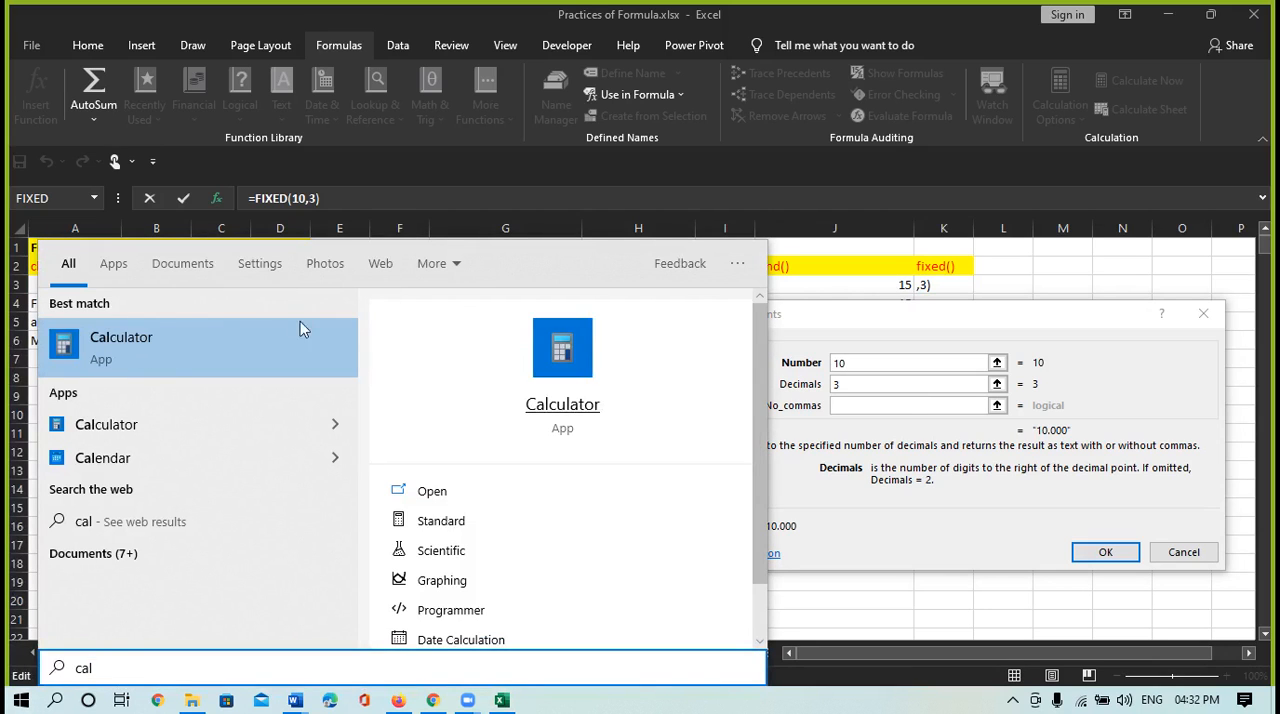
left_click(232, 337)
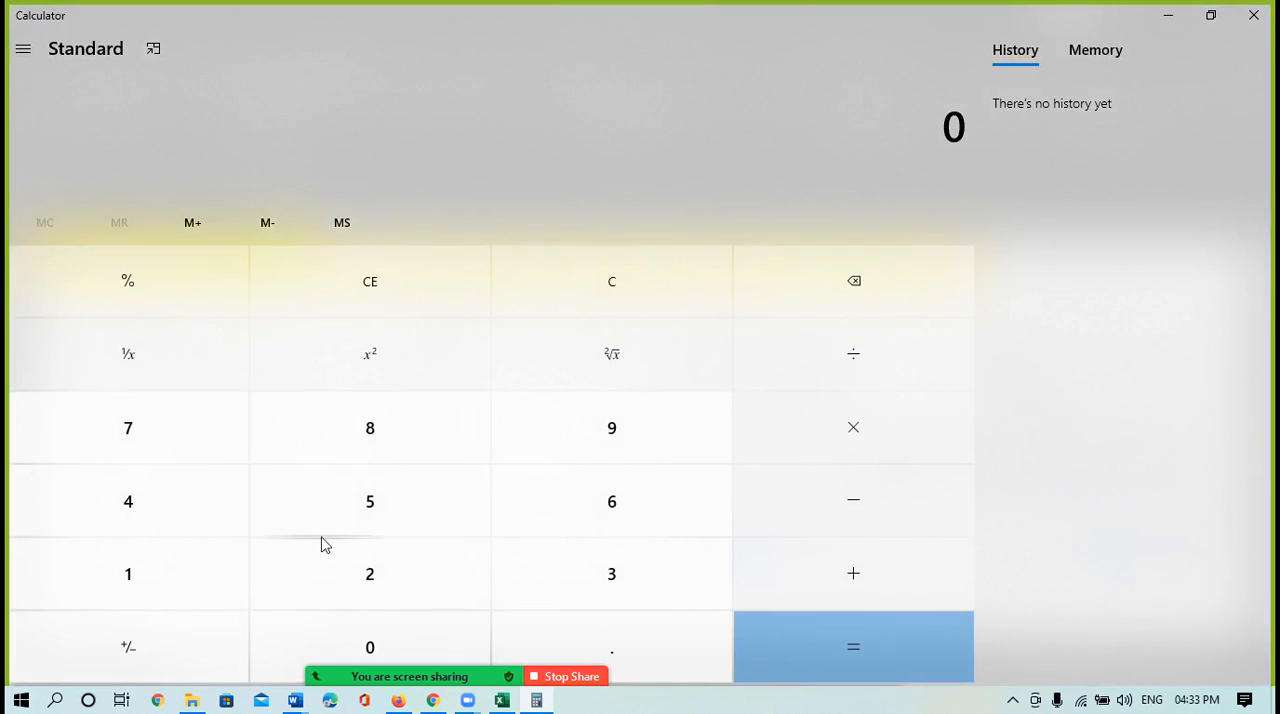
left_click(347, 570)
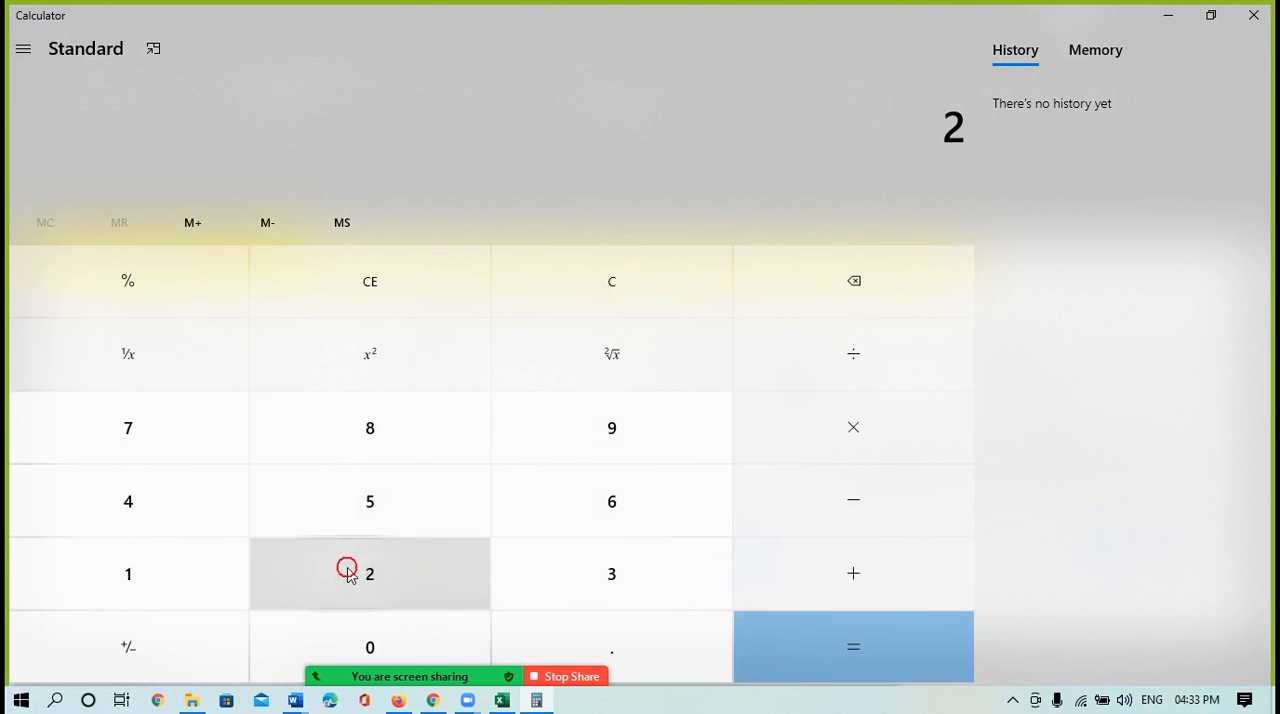
left_click(346, 571)
left_click(838, 380)
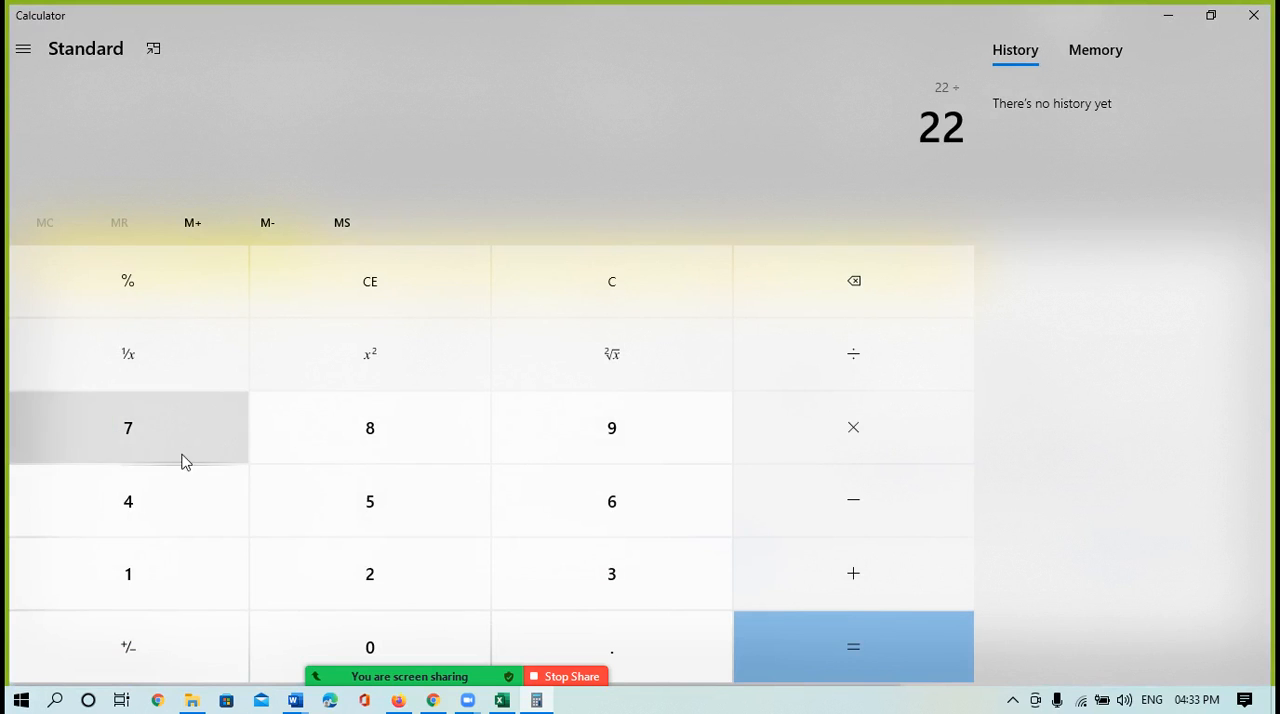
left_click(155, 440)
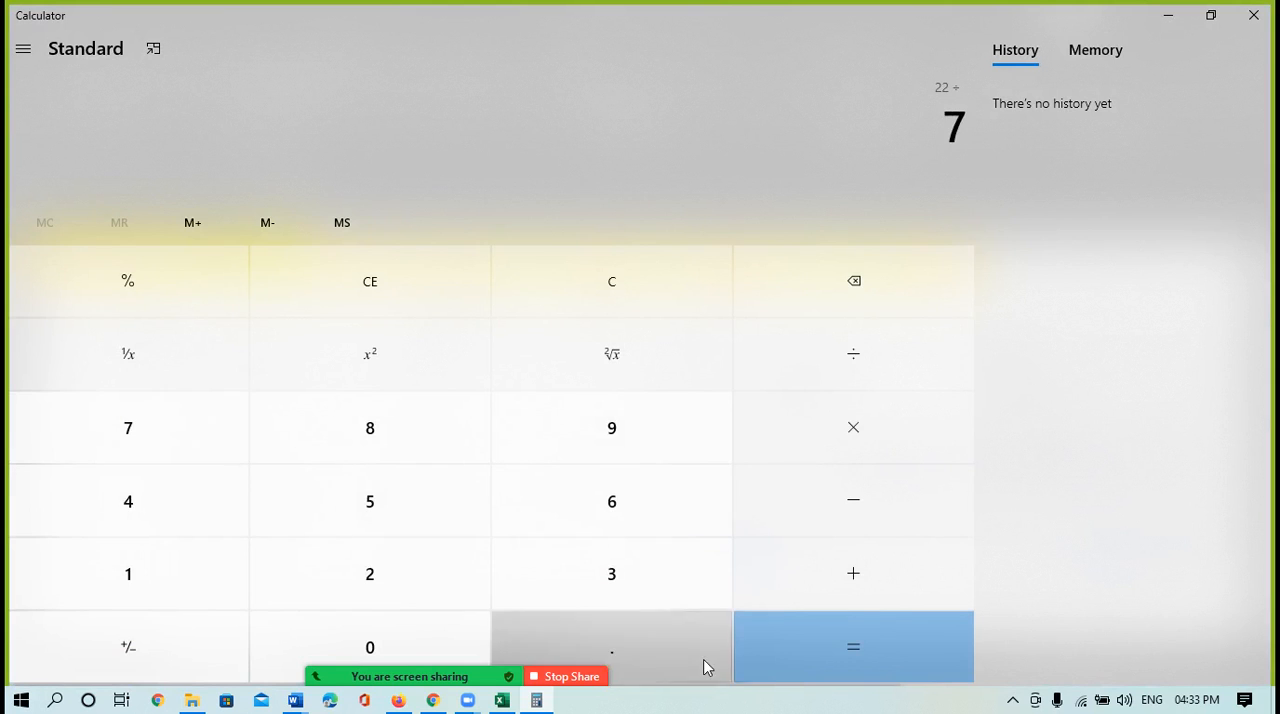
left_click(838, 655)
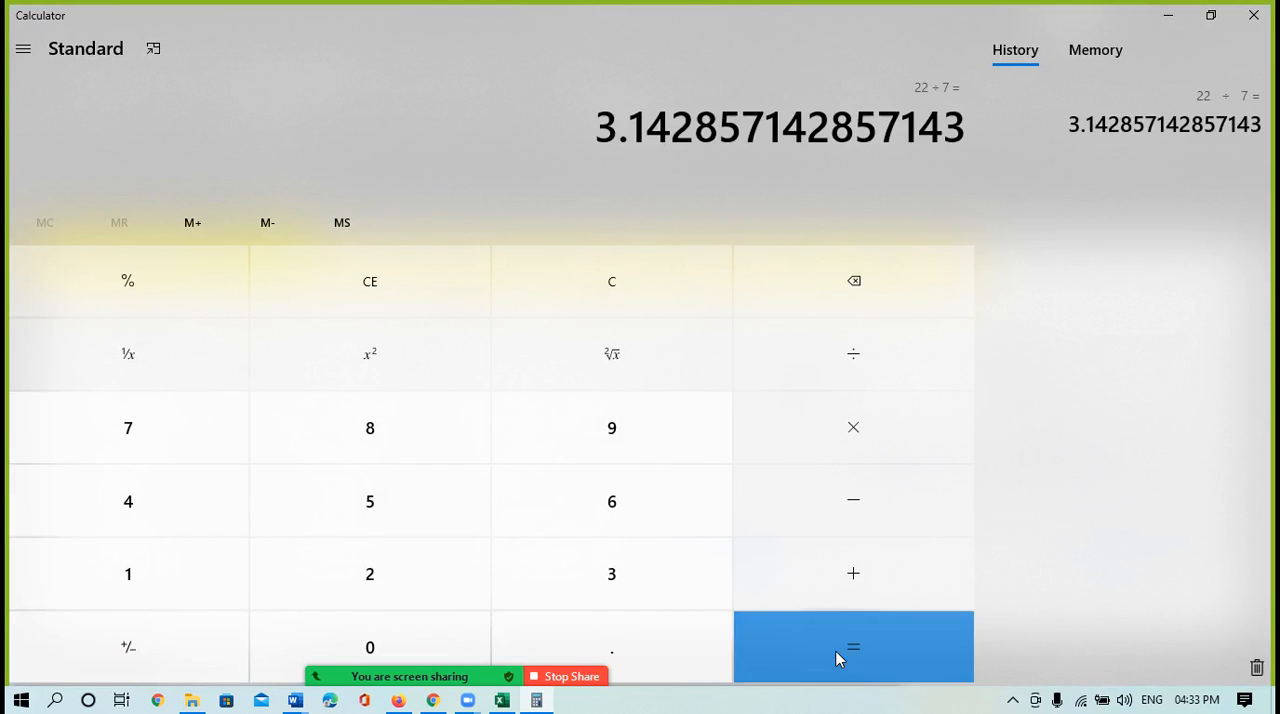
left_click(570, 121)
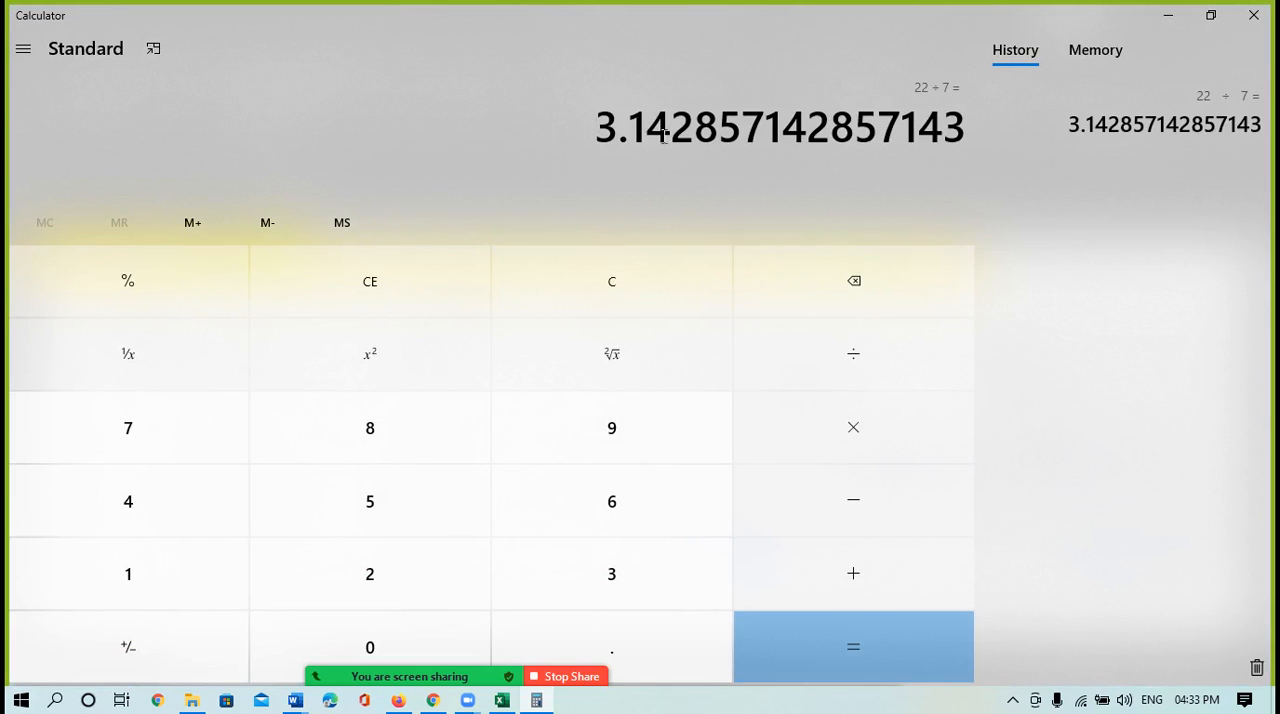
left_click_drag(970, 127, 591, 137)
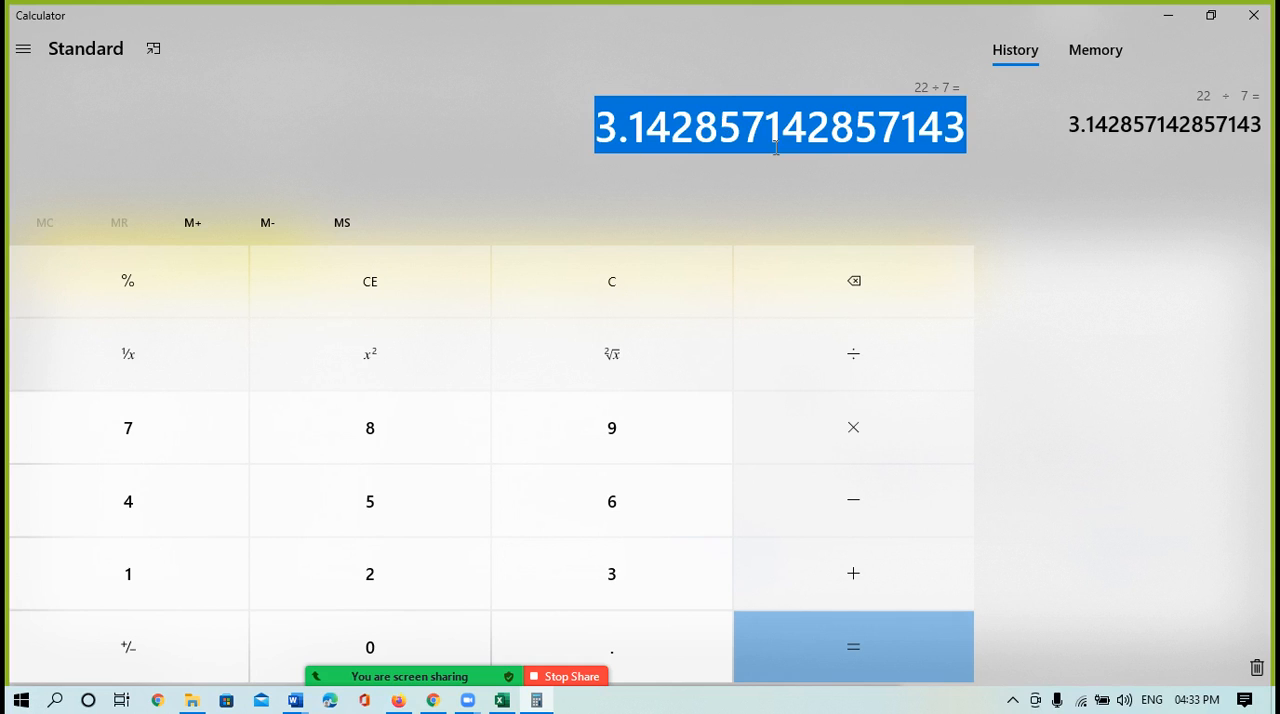
Clear the calculation, divide 10 by 3 in Calculator, and minimize it to return to Excel
left_click(595, 284)
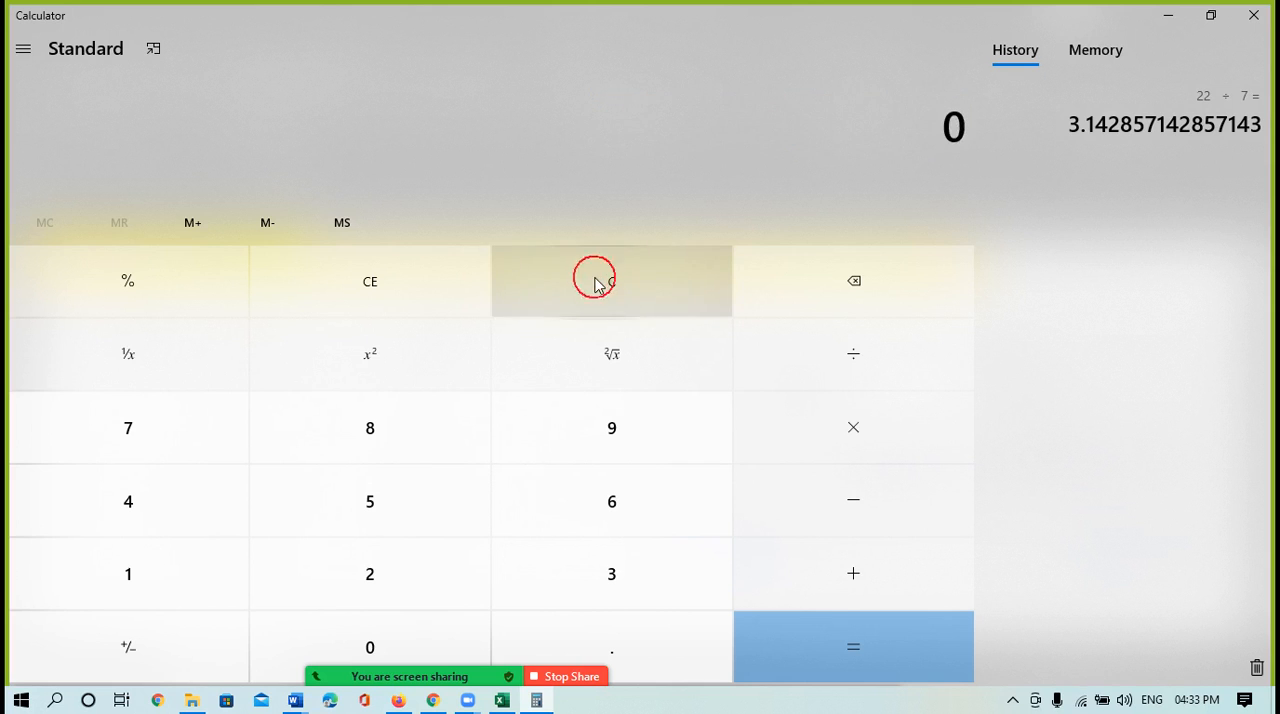
left_click(155, 578)
left_click(343, 643)
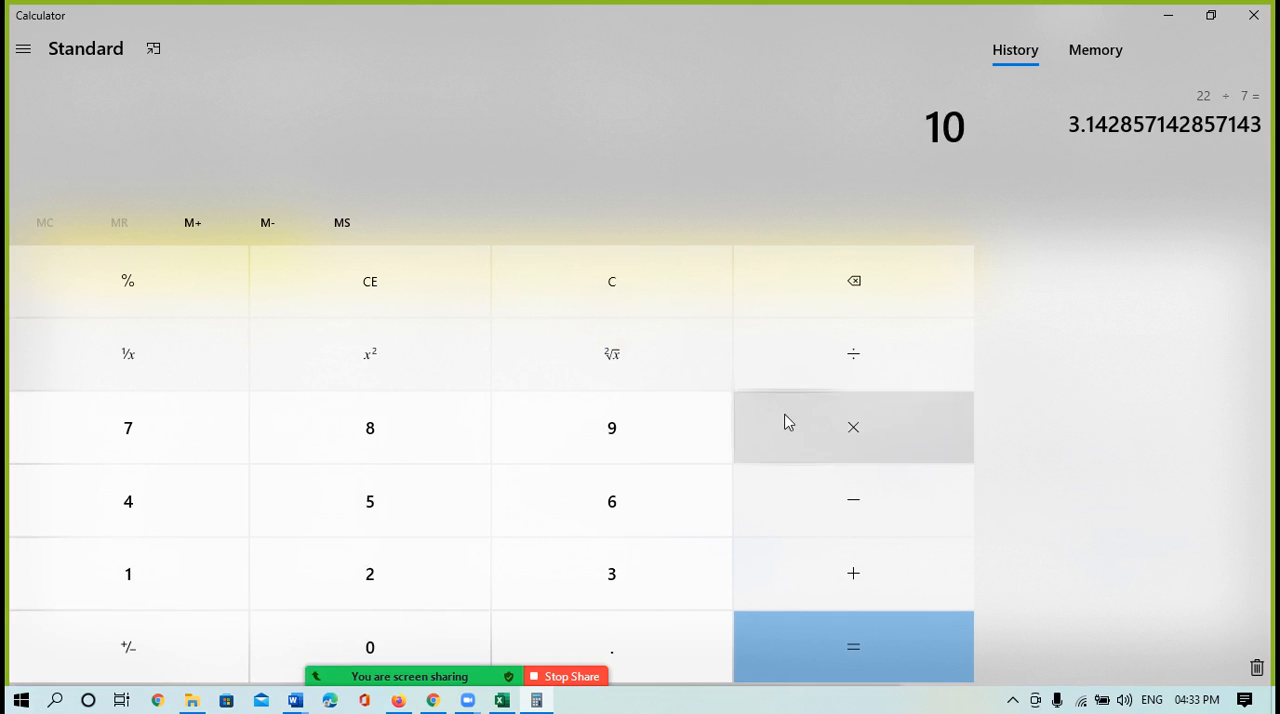
left_click(825, 366)
left_click(611, 572)
left_click(825, 658)
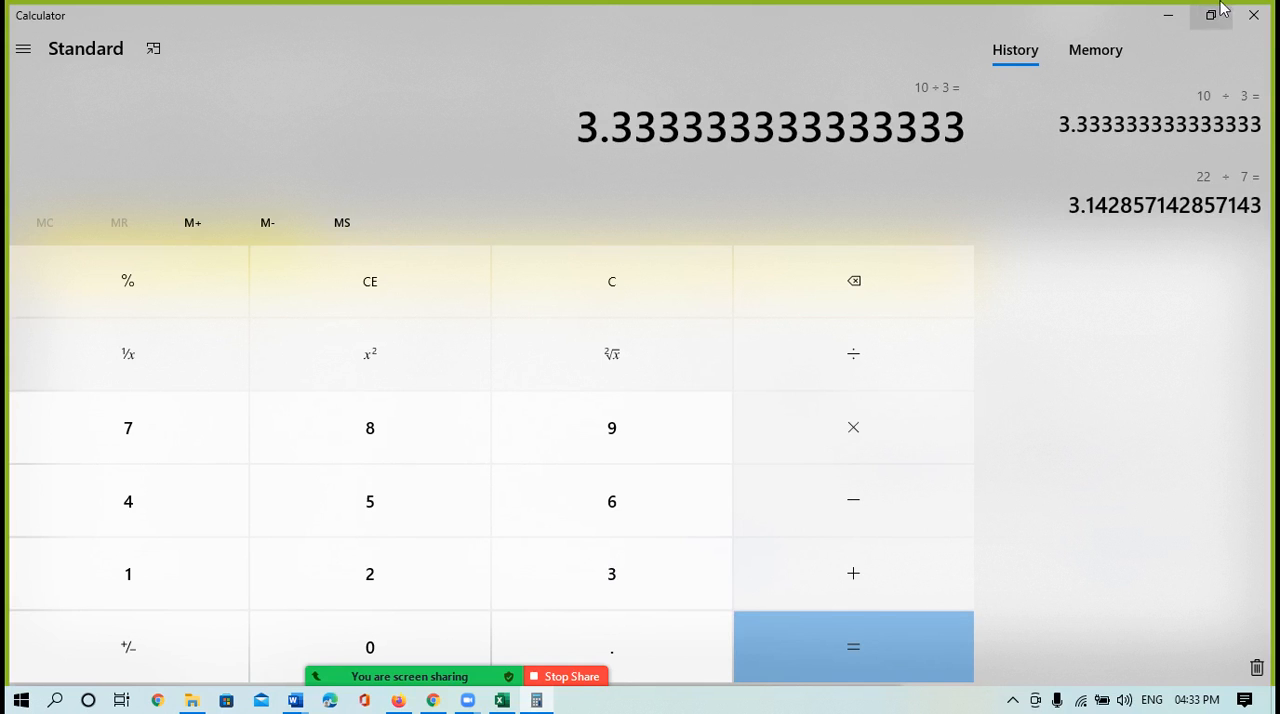
left_click(1167, 15)
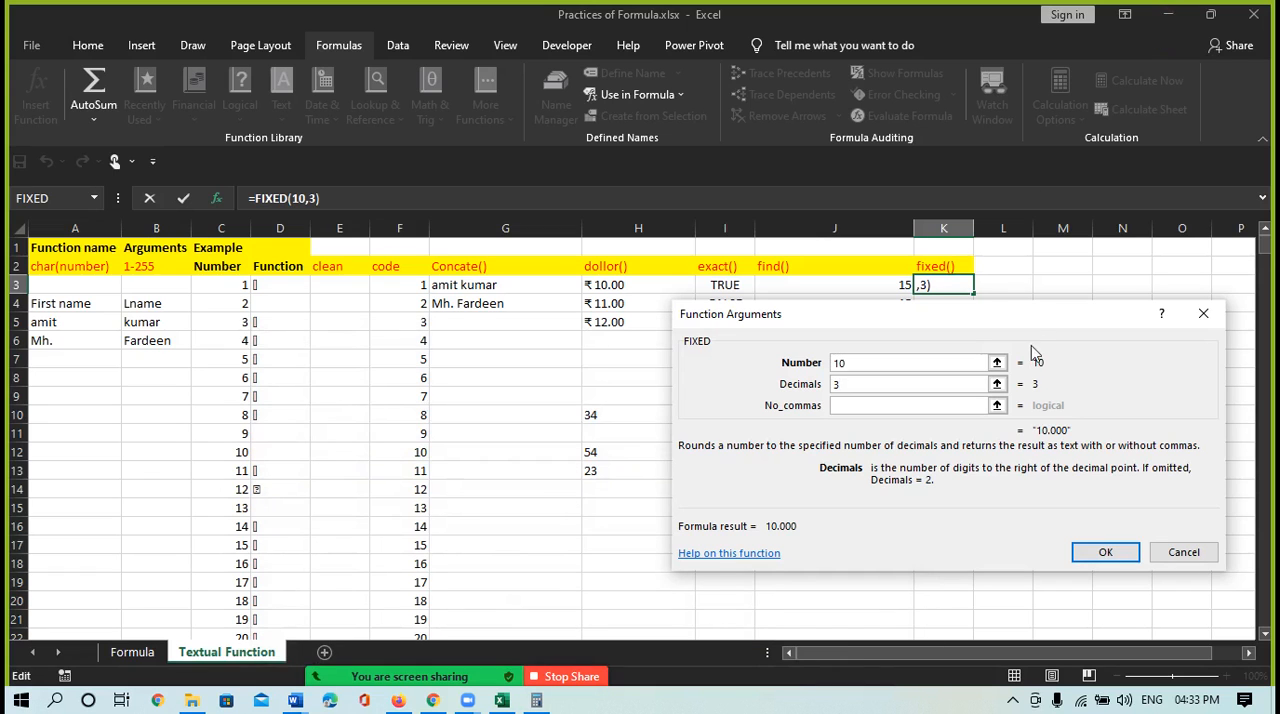
Cancel the FIXED function arguments and enter the division formula =10/3 in cell L3
left_click(1203, 313)
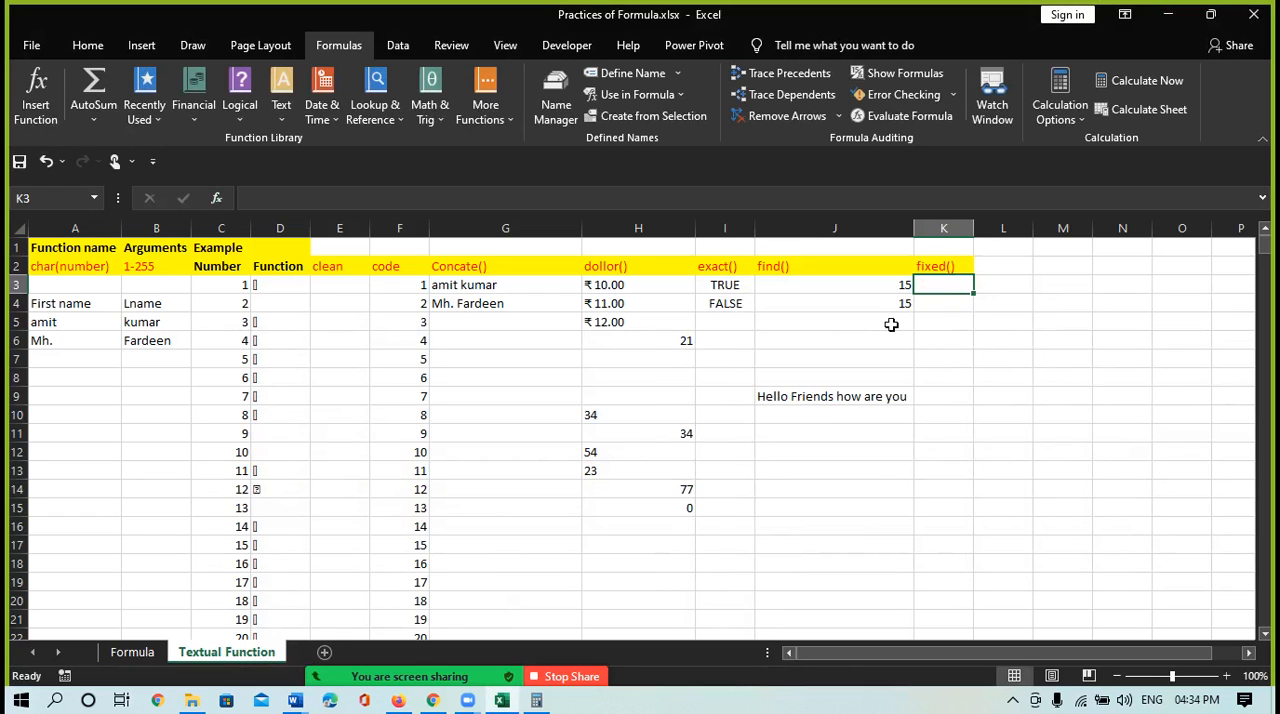
key("Right")
type("dis")
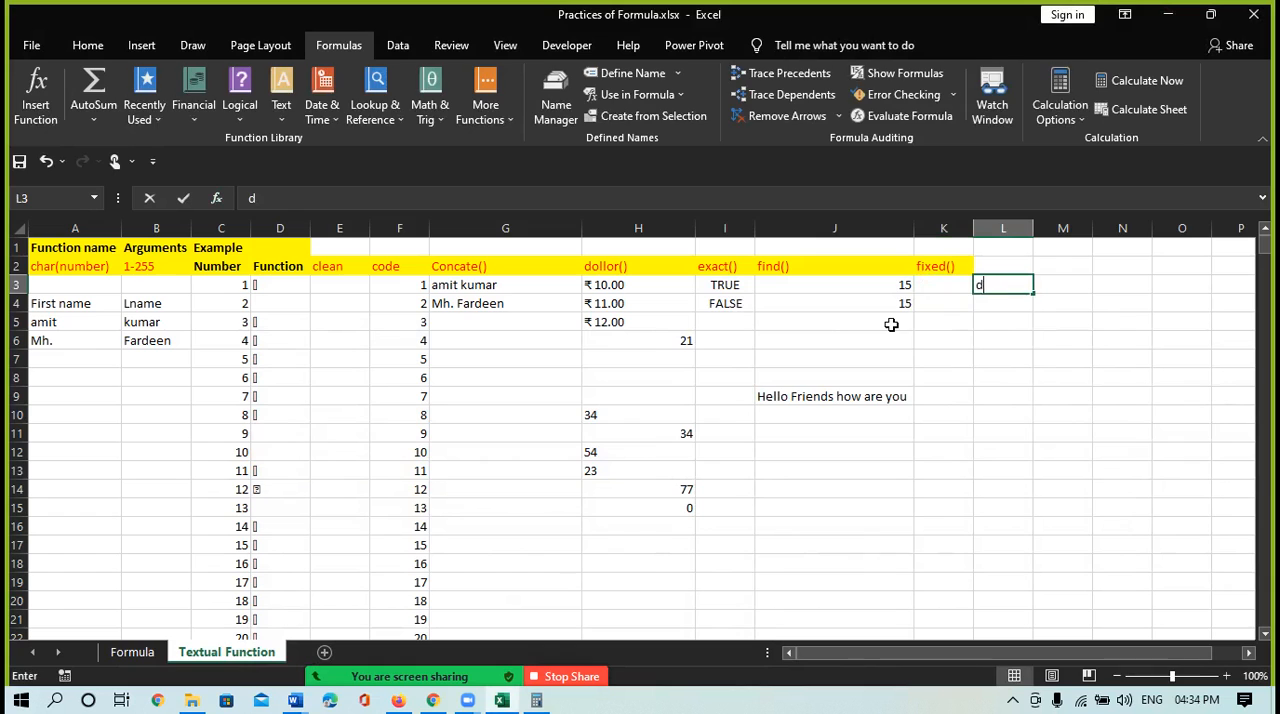
key("BackSpace")
key("BackSpace")
key("BackSpace")
type("=div")
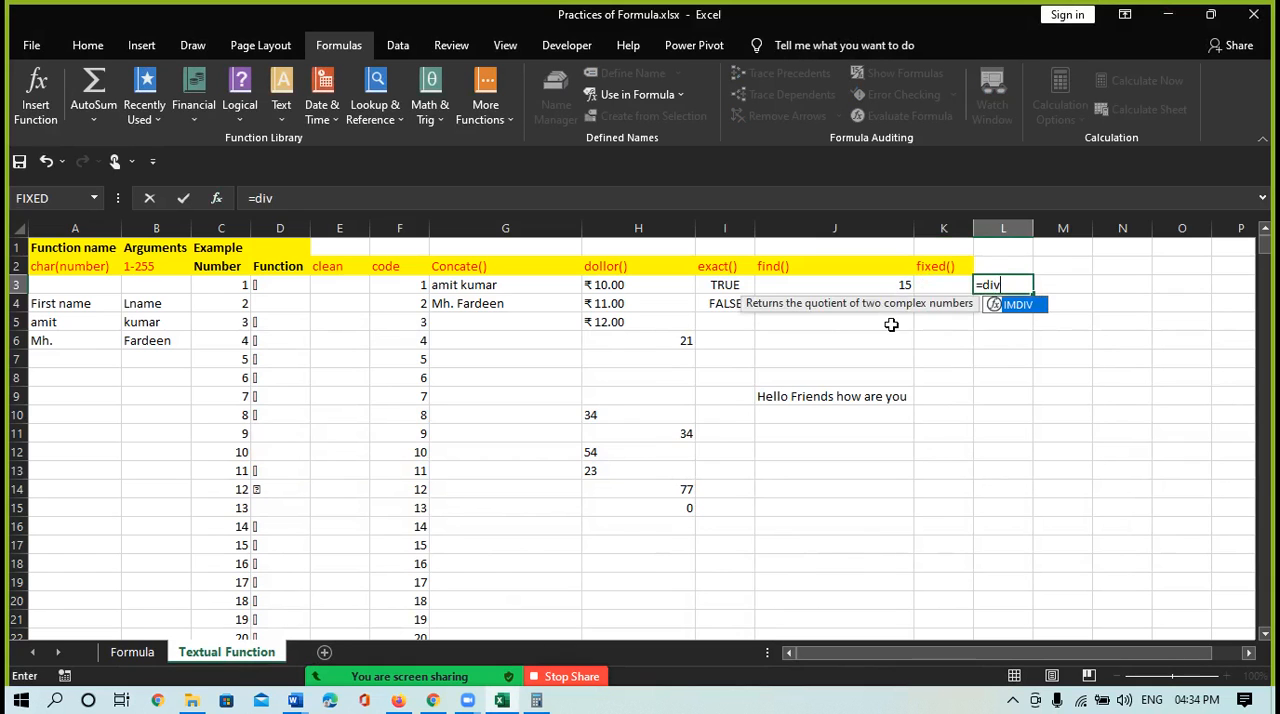
key("BackSpace")
key("BackSpace")
key("BackSpace")
type("10/")
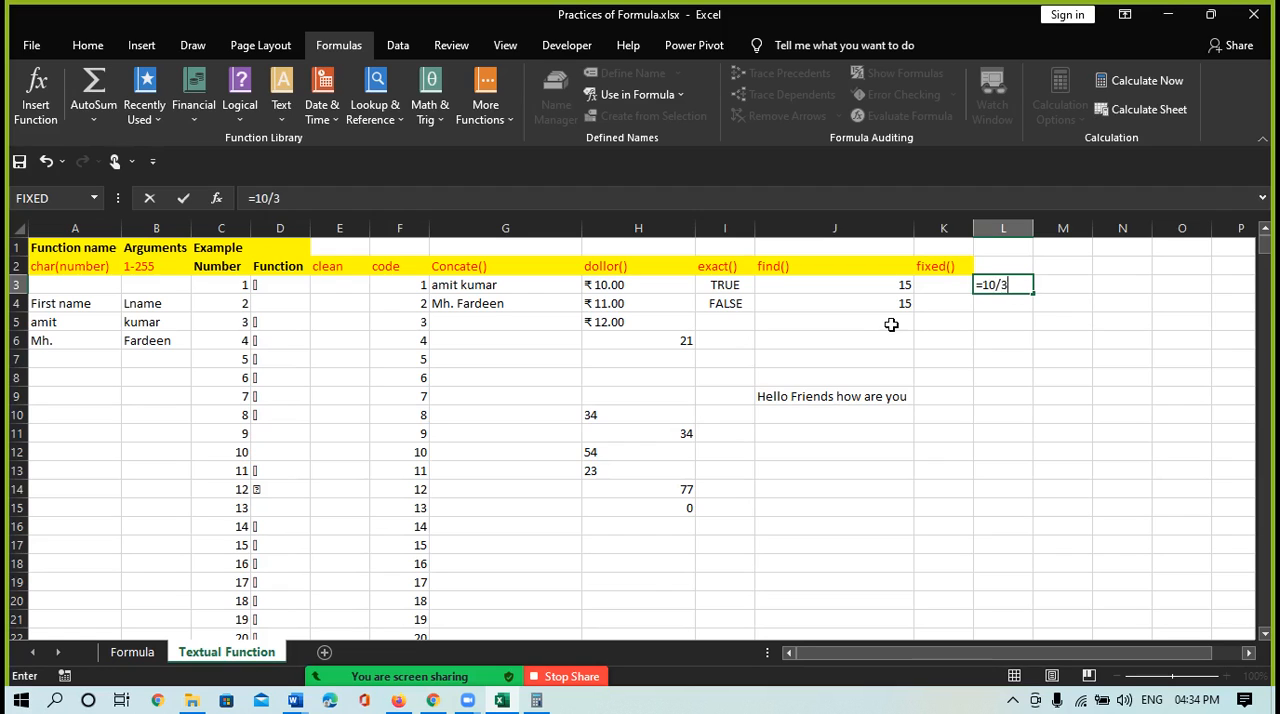
type("3.333333")
key("Return")
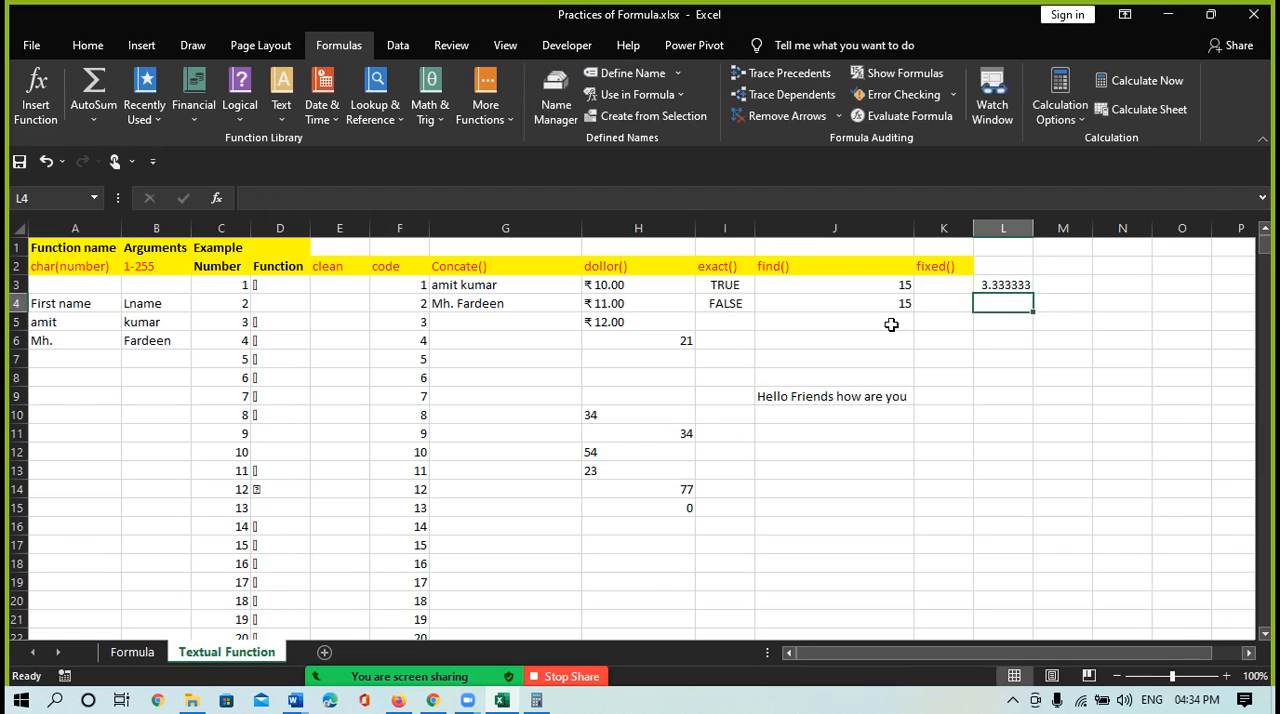
Enter =FIXED(L3,2) in cell K3 to round the 10/3 quotient to two decimals
key("Up")
key("Left")
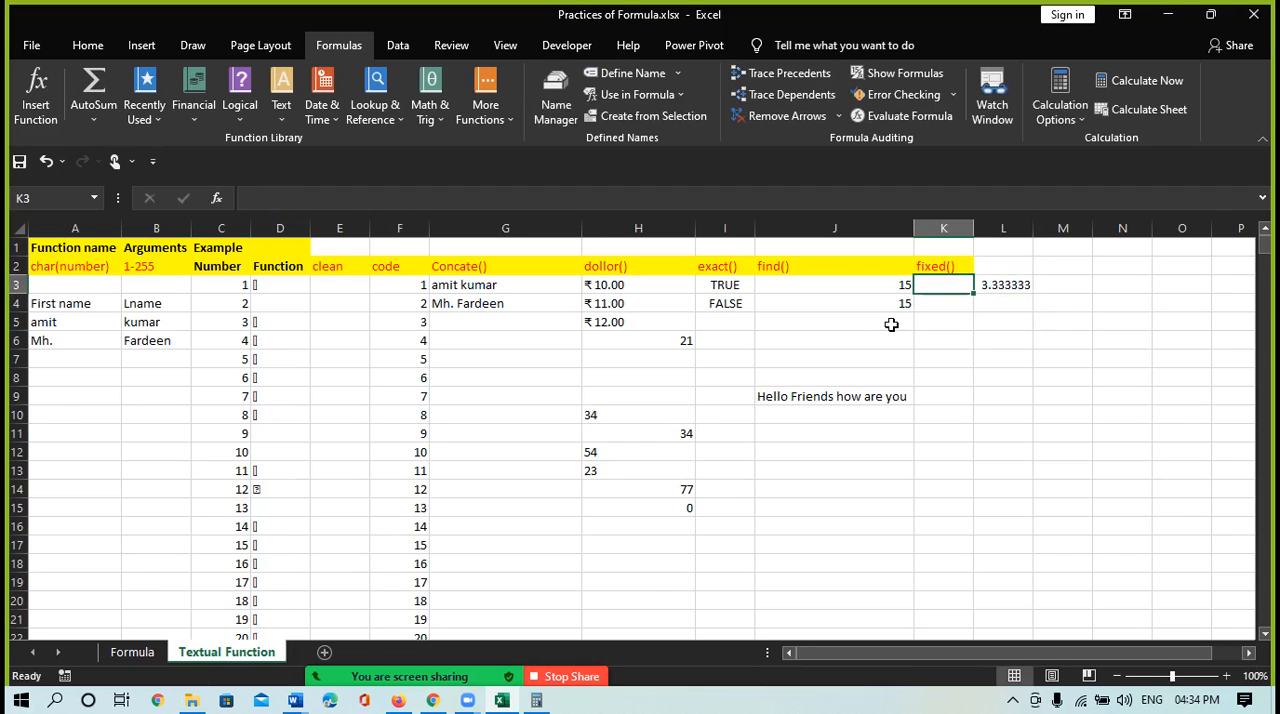
type("=fix")
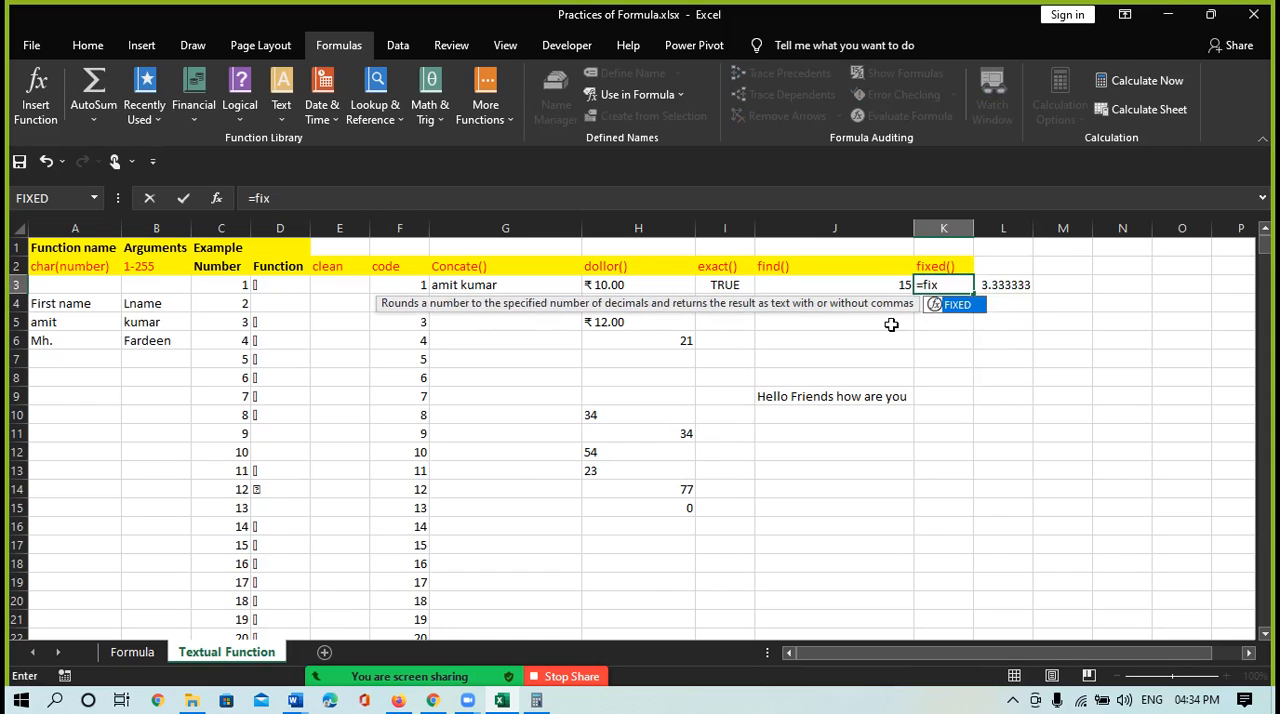
key("Tab")
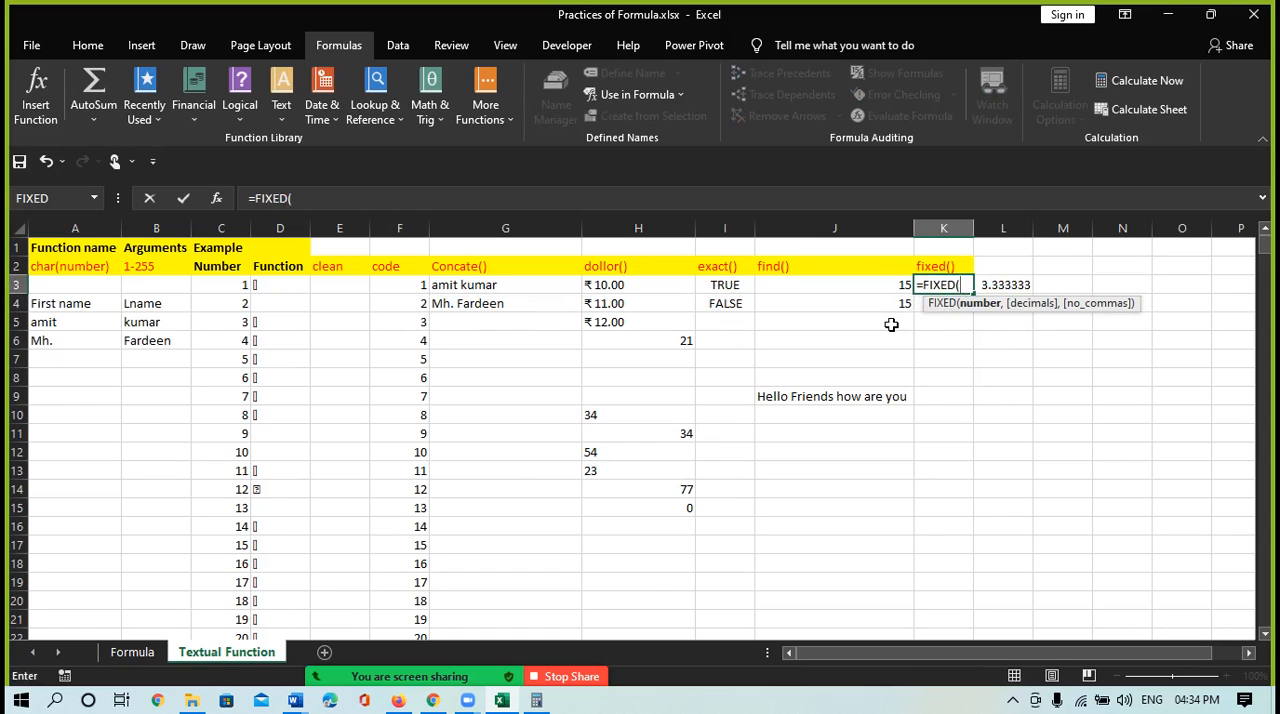
left_click(1014, 284)
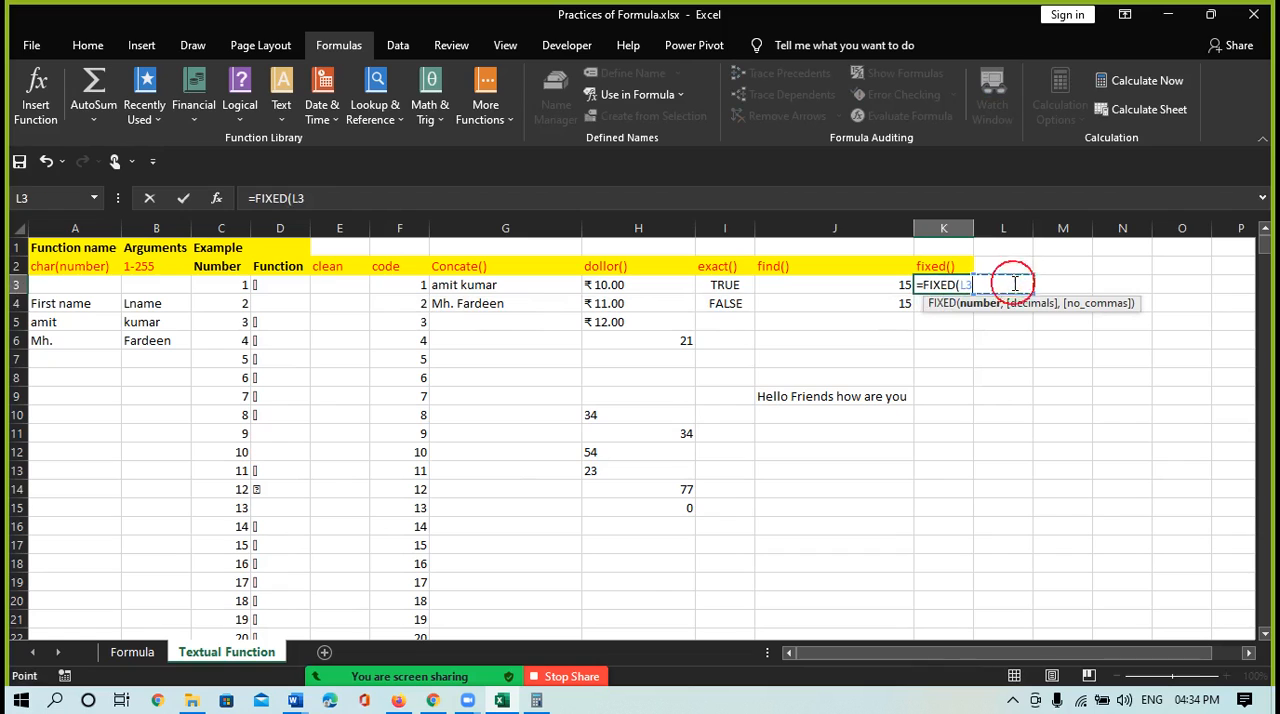
type(",2")
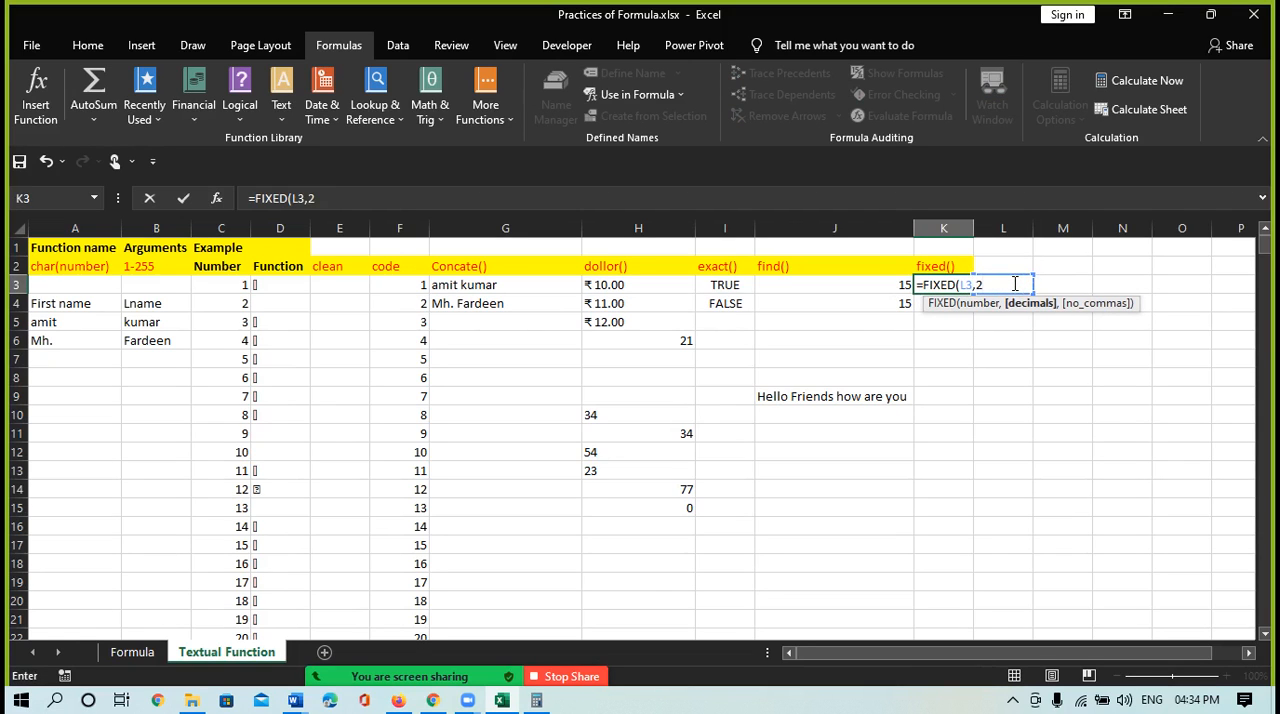
type(")")
key("Return")
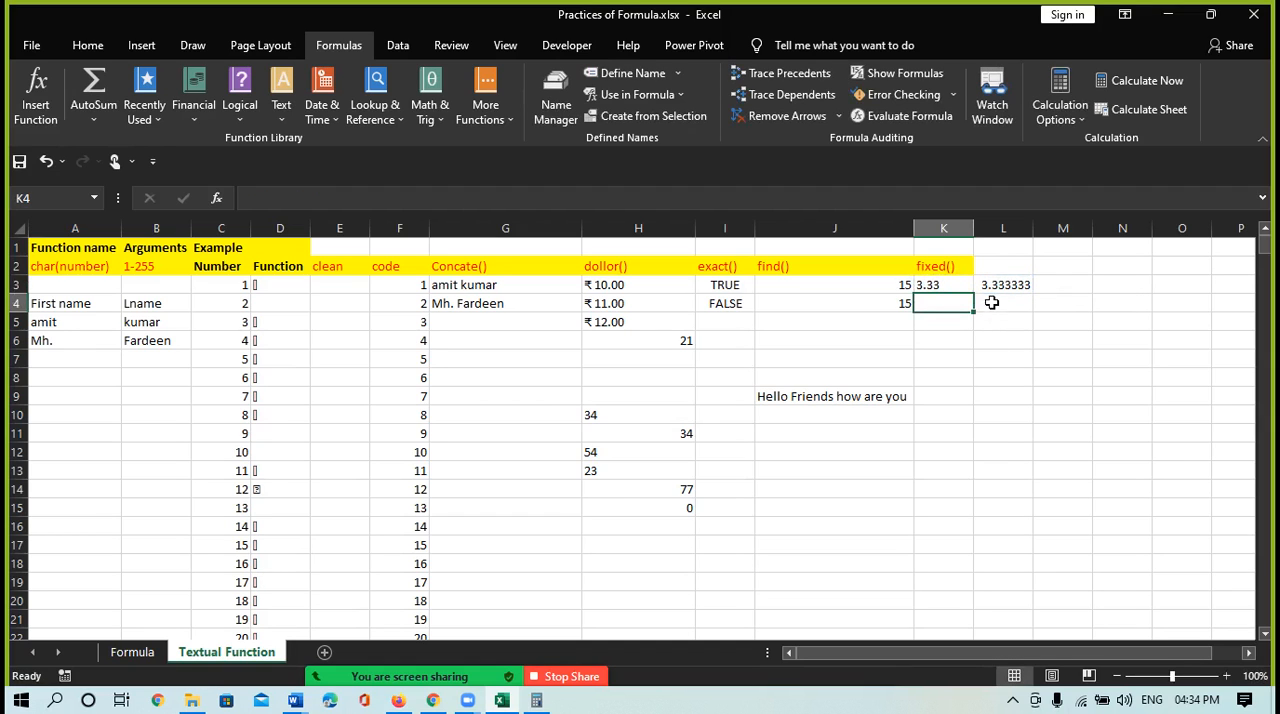
Enter the division formula =22/7 in cell L4
left_click(991, 302)
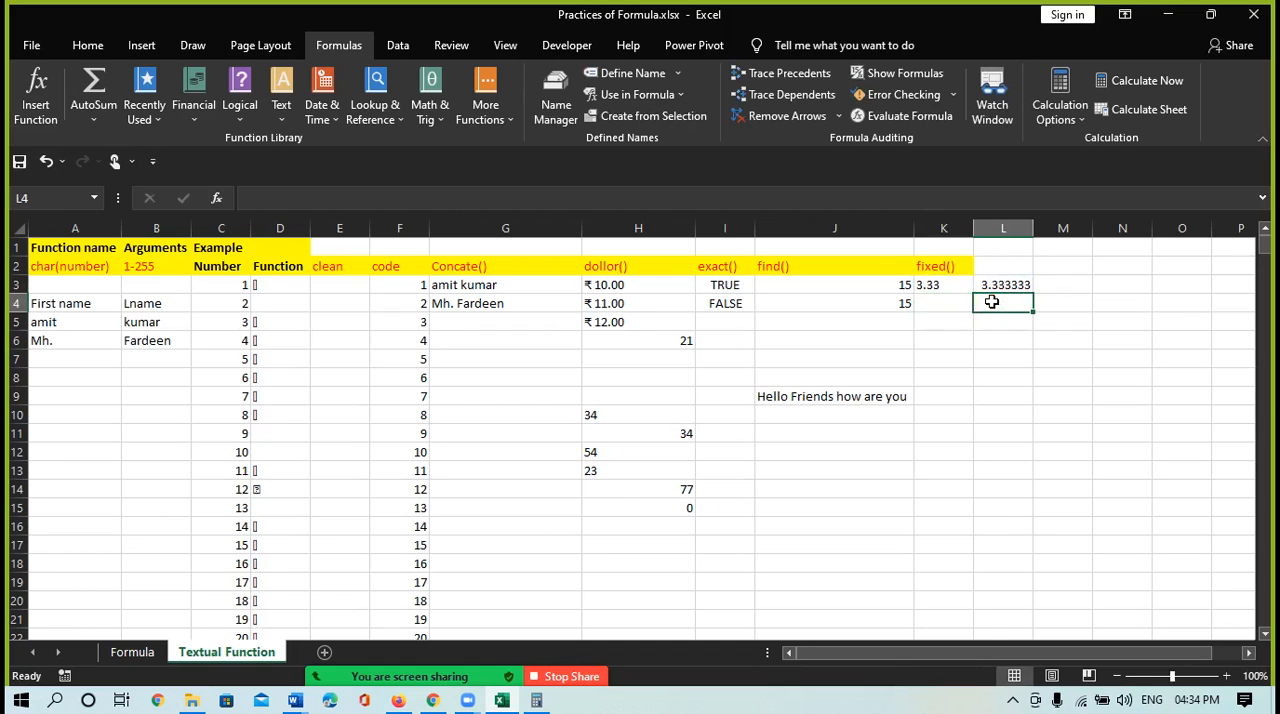
type("=22")
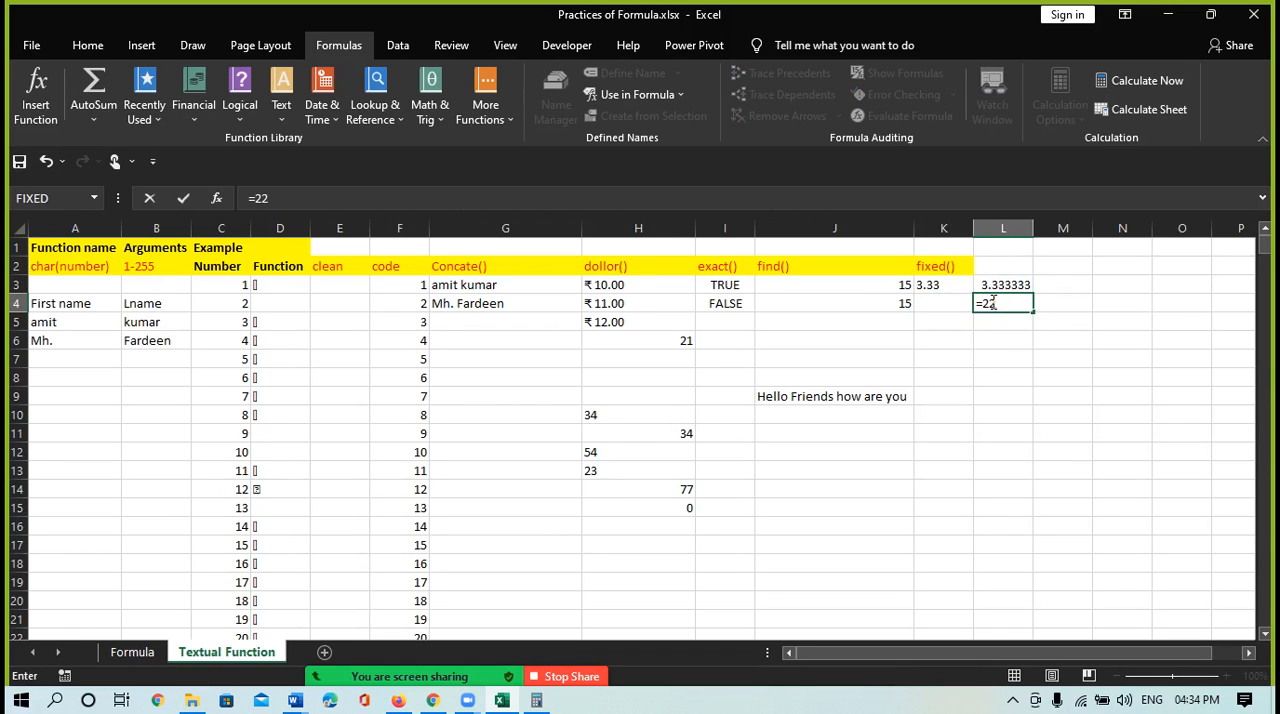
type("/7")
key("Return")
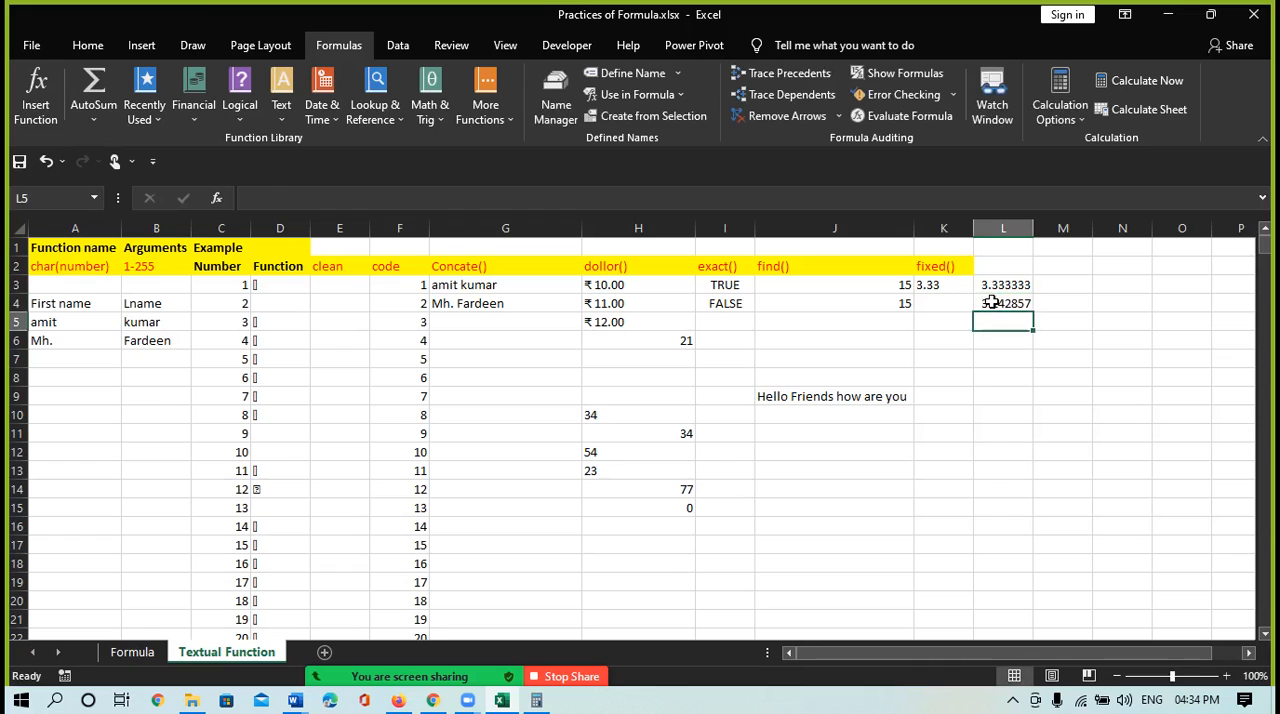
Enter =FIXED(L4,3) in cell K4 to round the 22/7 quotient to three decimals
left_click(929, 303)
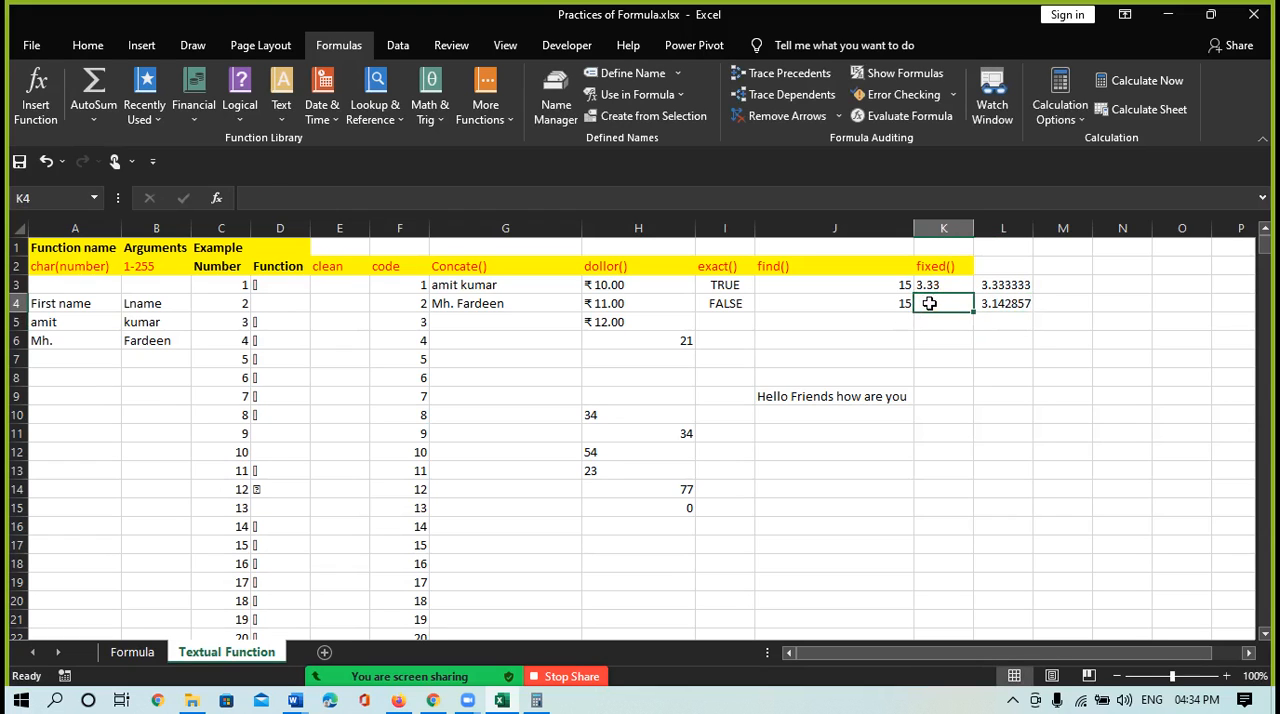
type("=fiex")
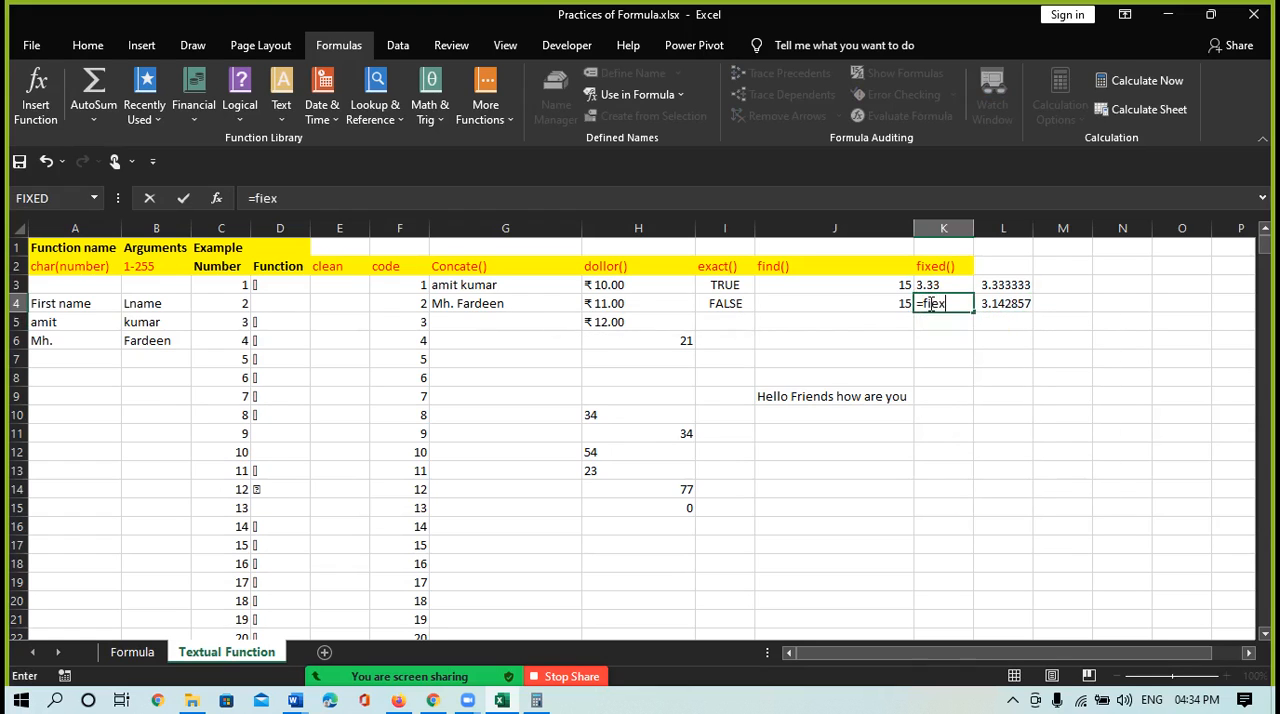
key("BackSpace")
key("BackSpace")
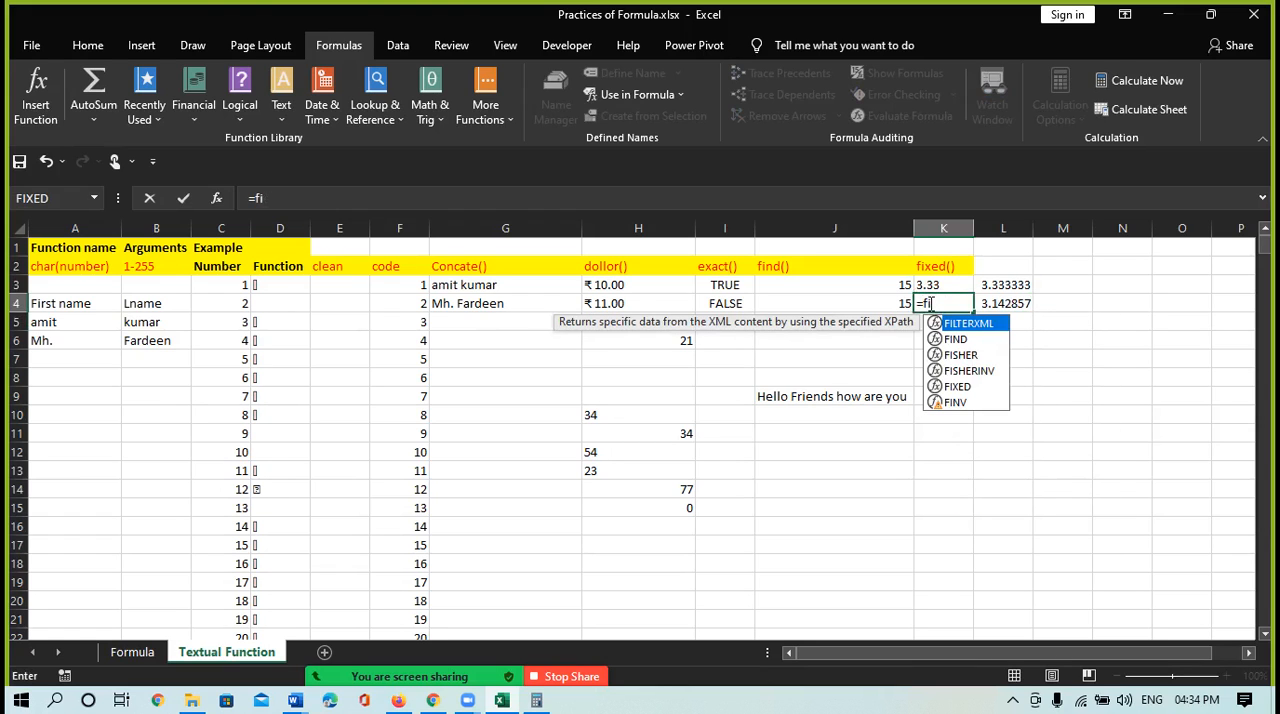
type("x")
key("Tab")
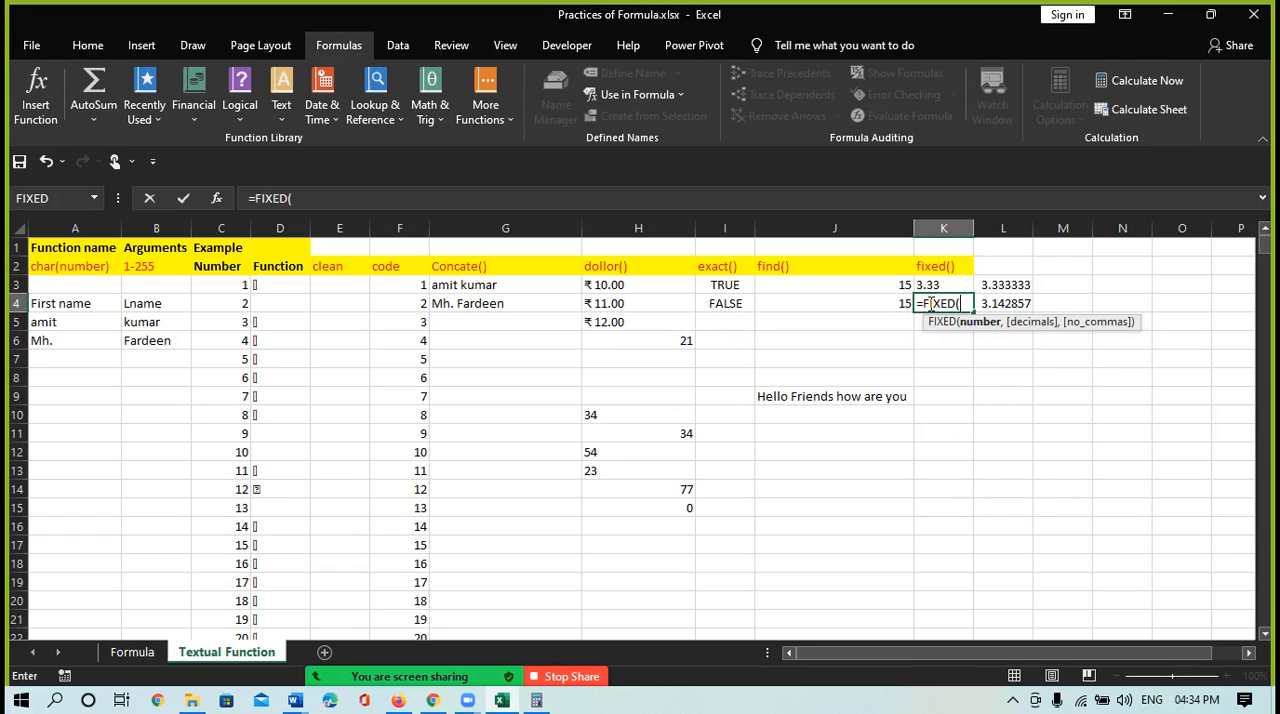
left_click(1000, 303)
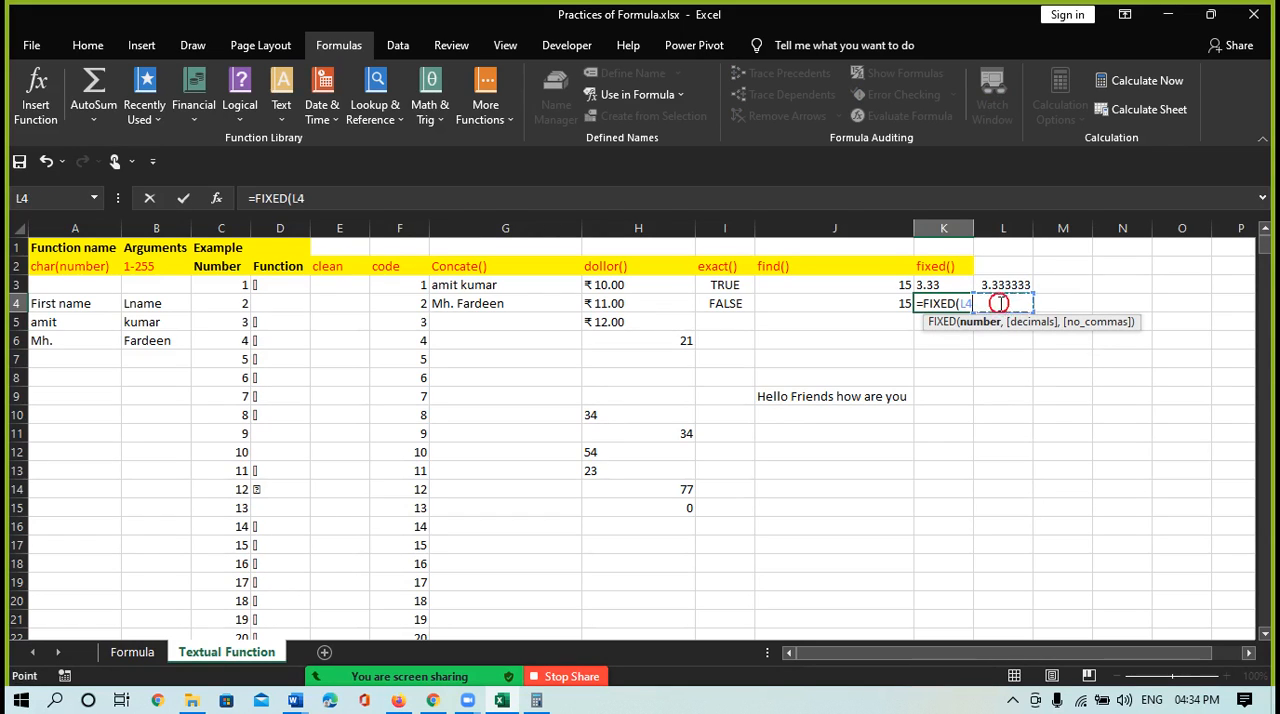
type(",")
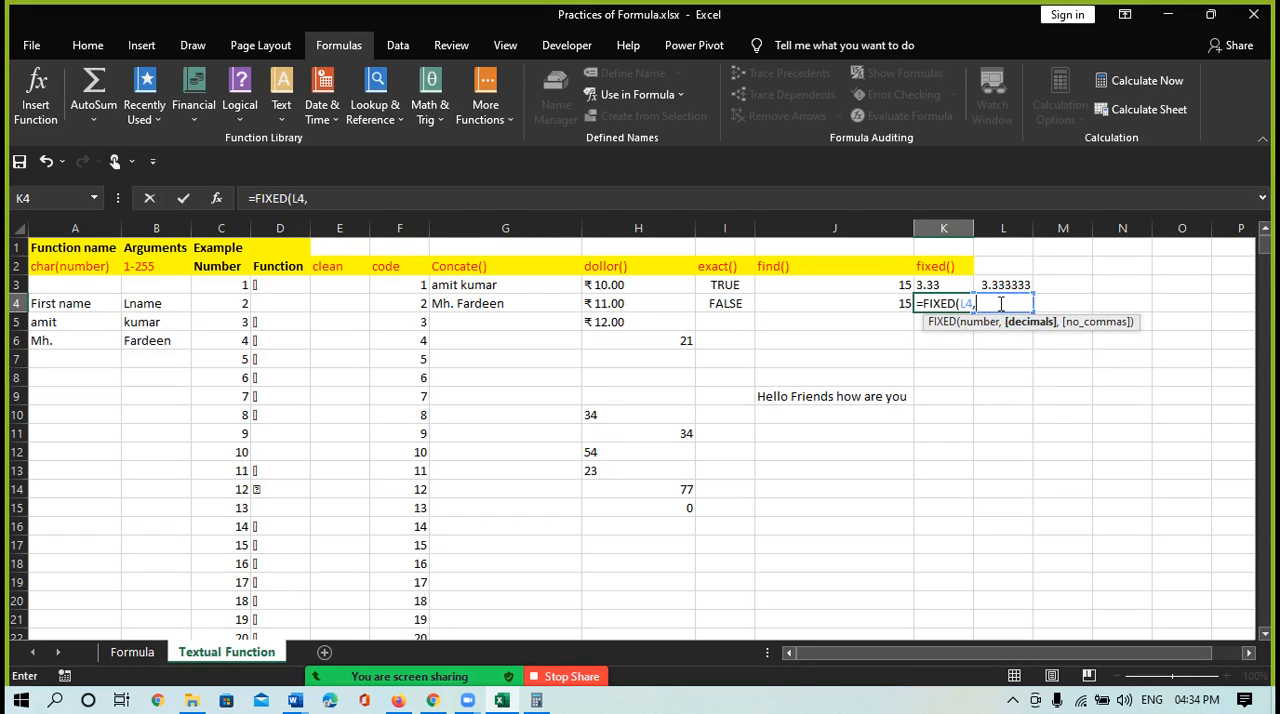
type("3)")
key("Return")
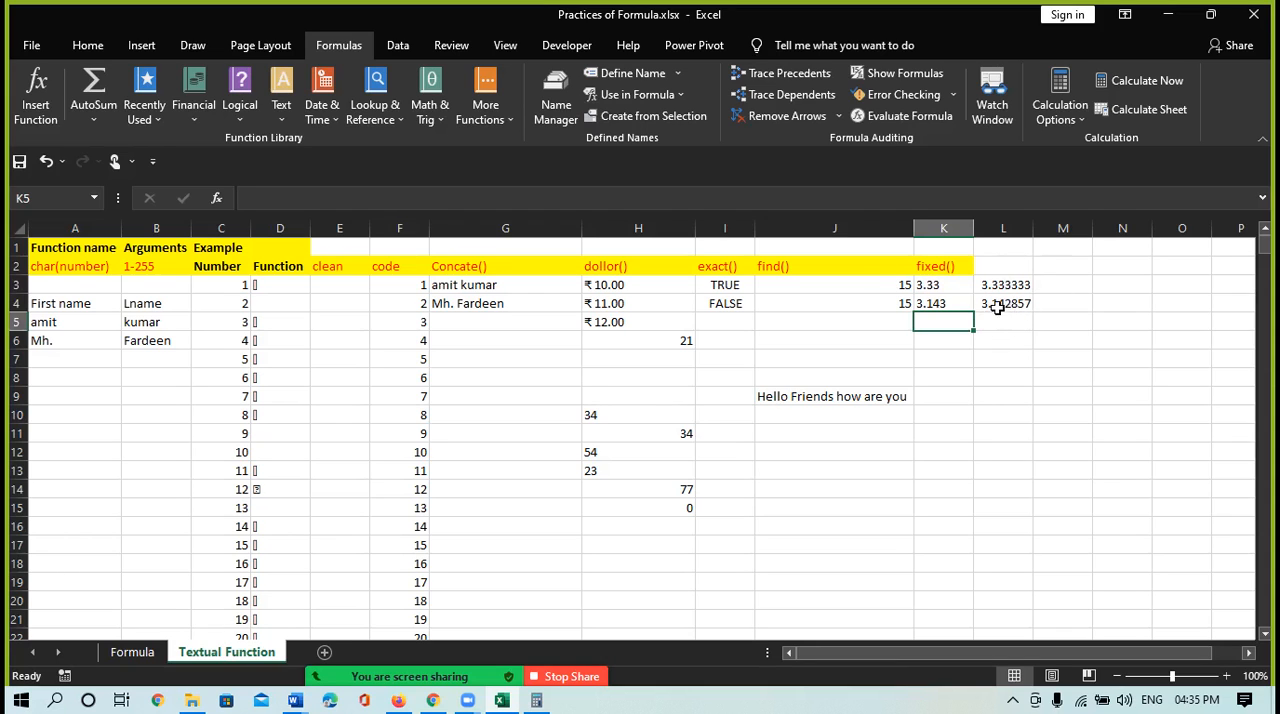
Change the decimals argument of the FIXED formula in cell K3 to 3 and reselect the cell
left_click(935, 284)
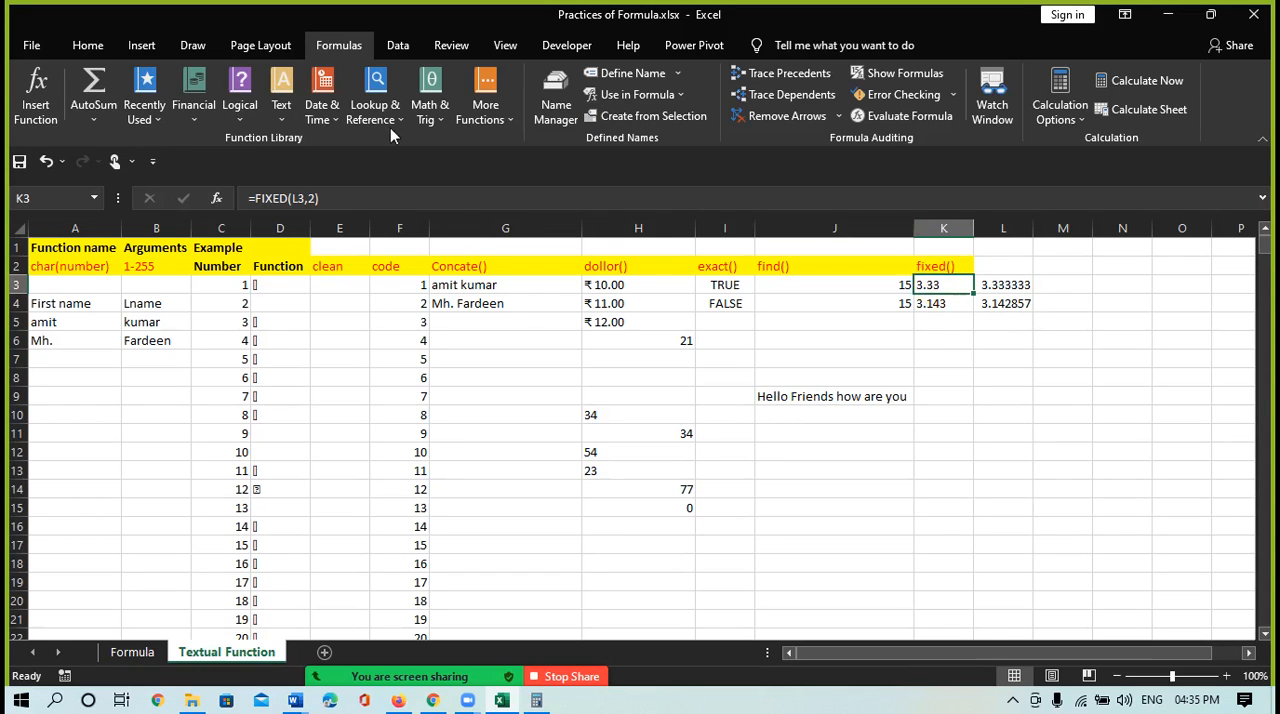
left_click(313, 197)
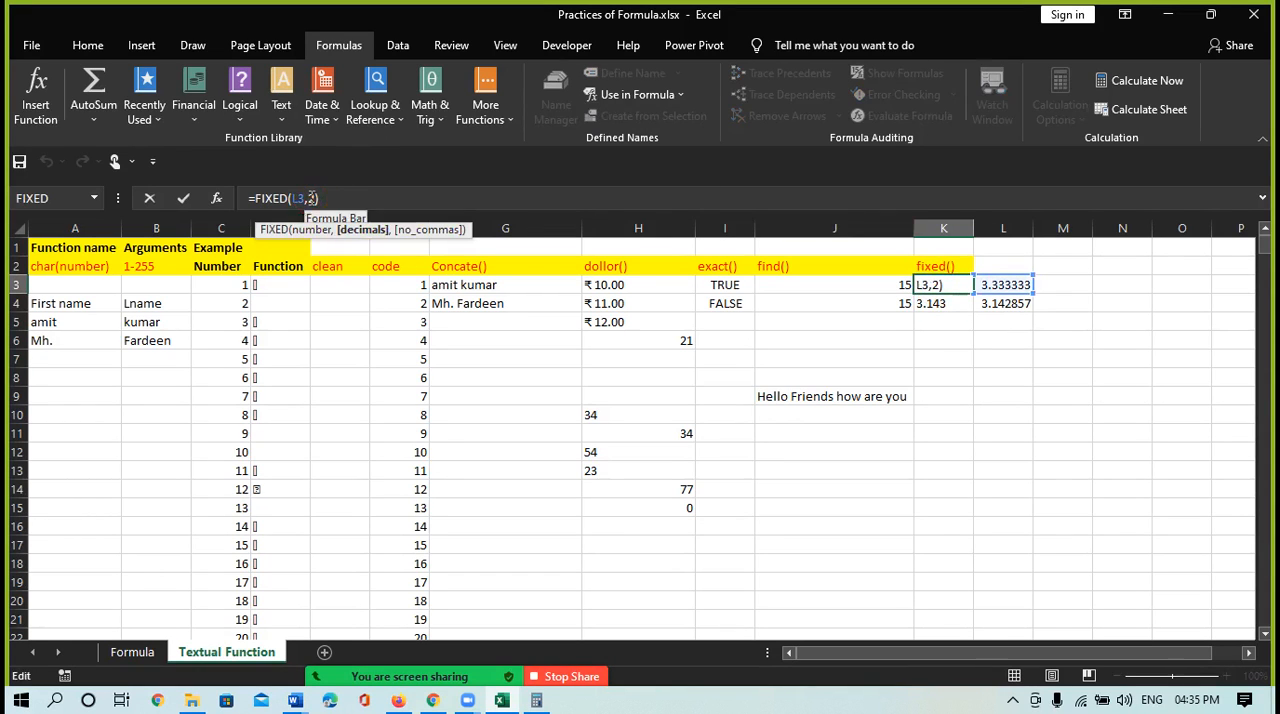
key("BackSpace")
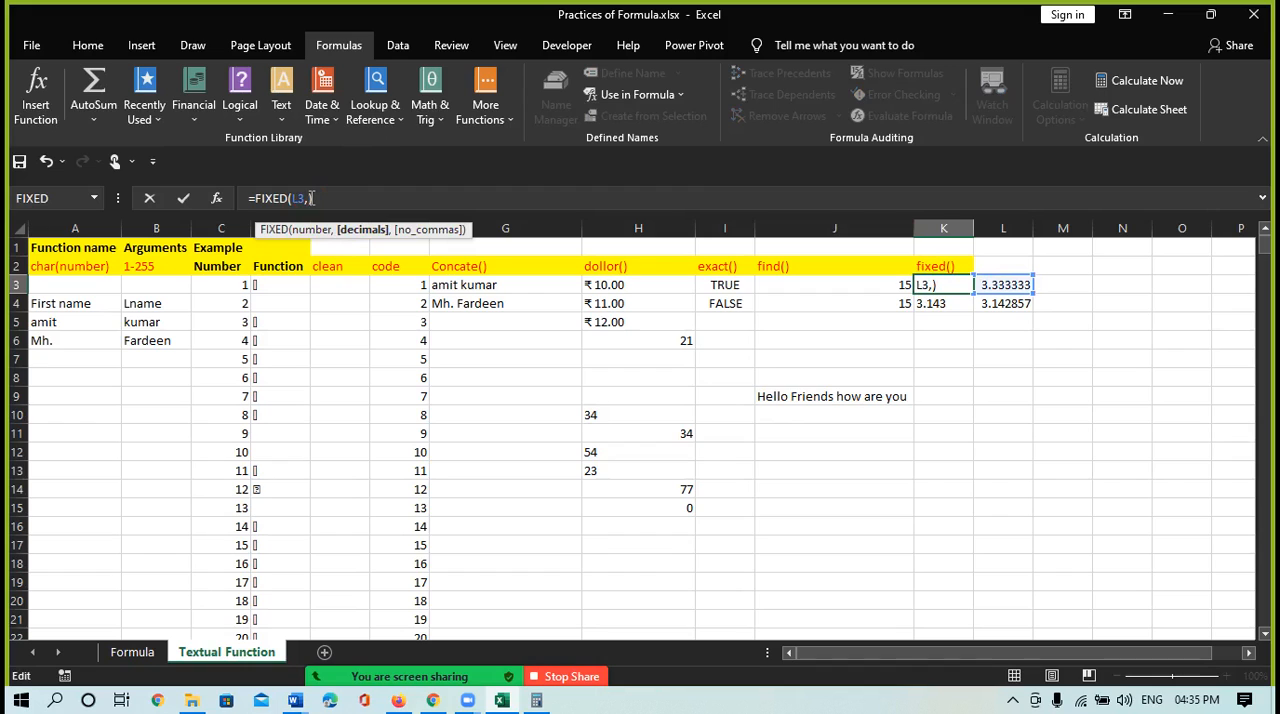
key("Return")
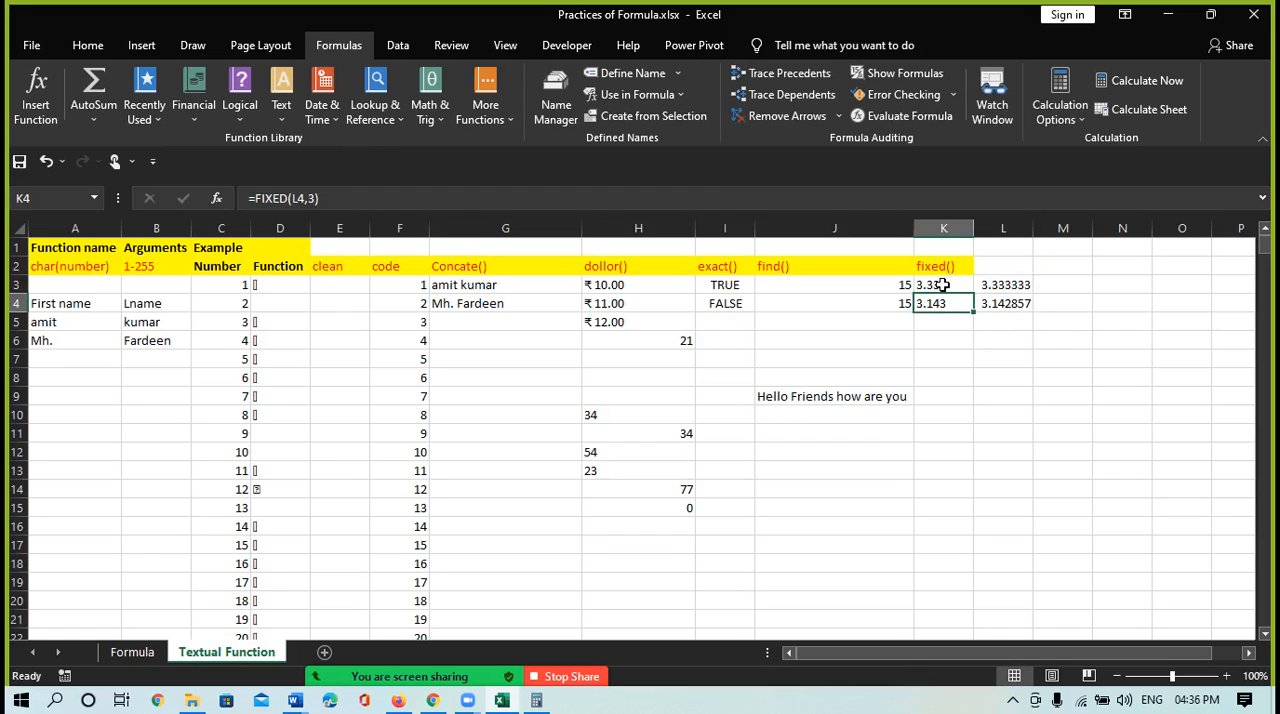
left_click(940, 285)
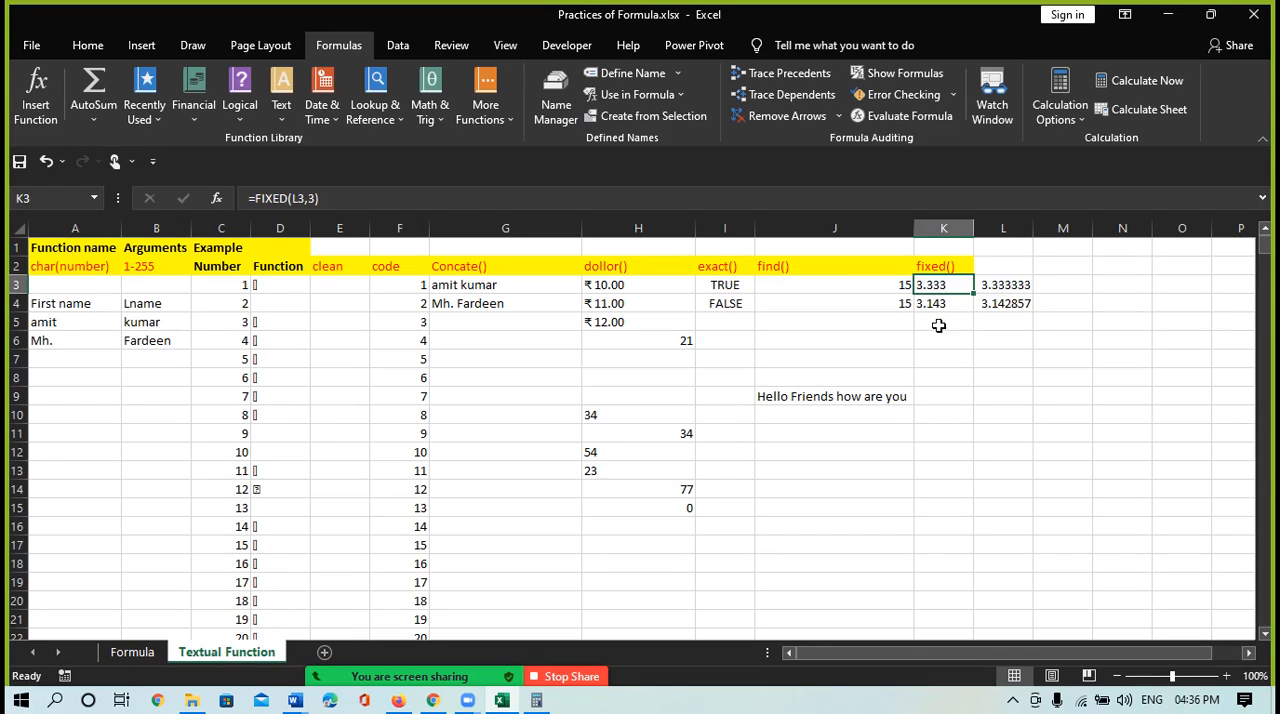
Review the list of available text functions and inspect the sample sentence in cell J9
left_click(1009, 266)
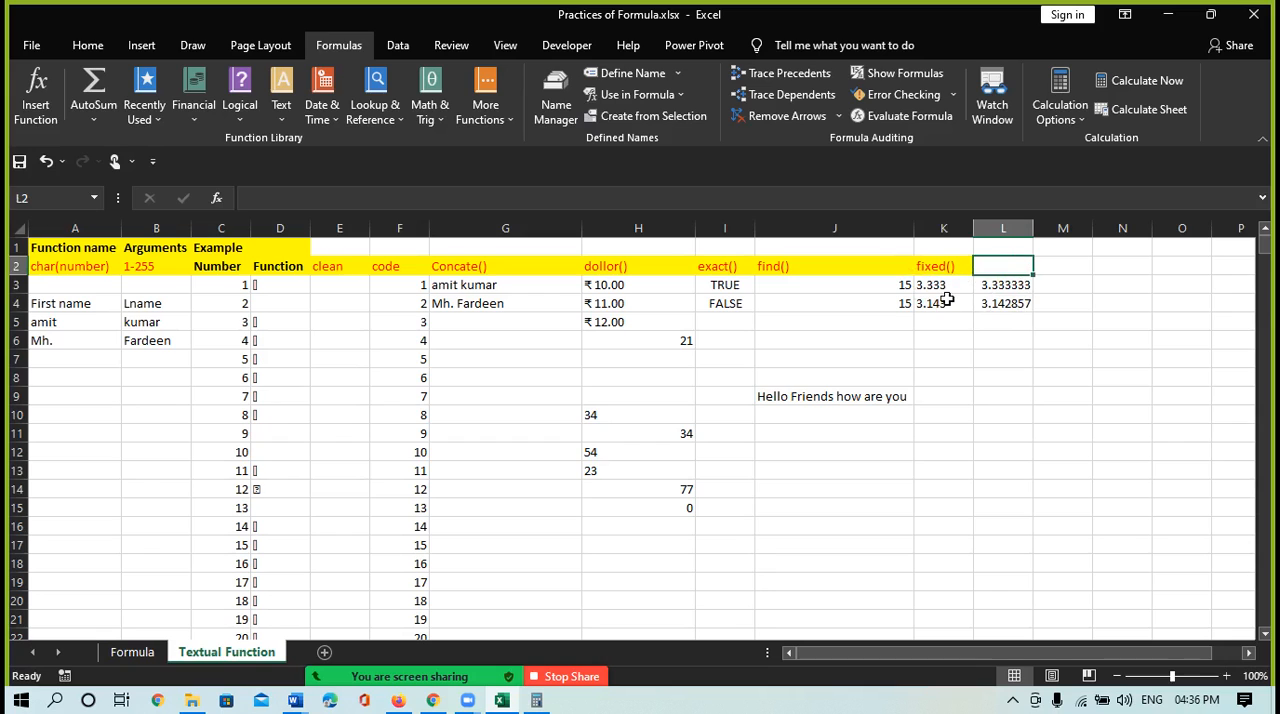
left_click(286, 118)
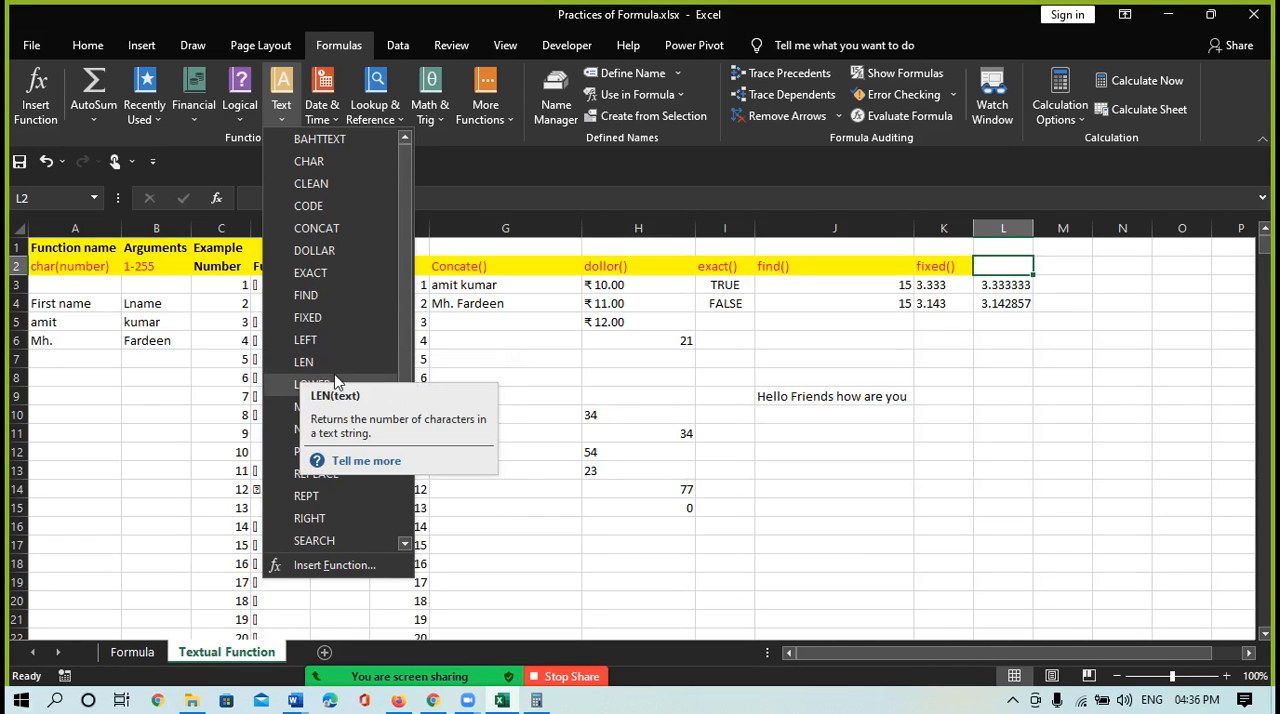
left_click(855, 405)
left_click(820, 397)
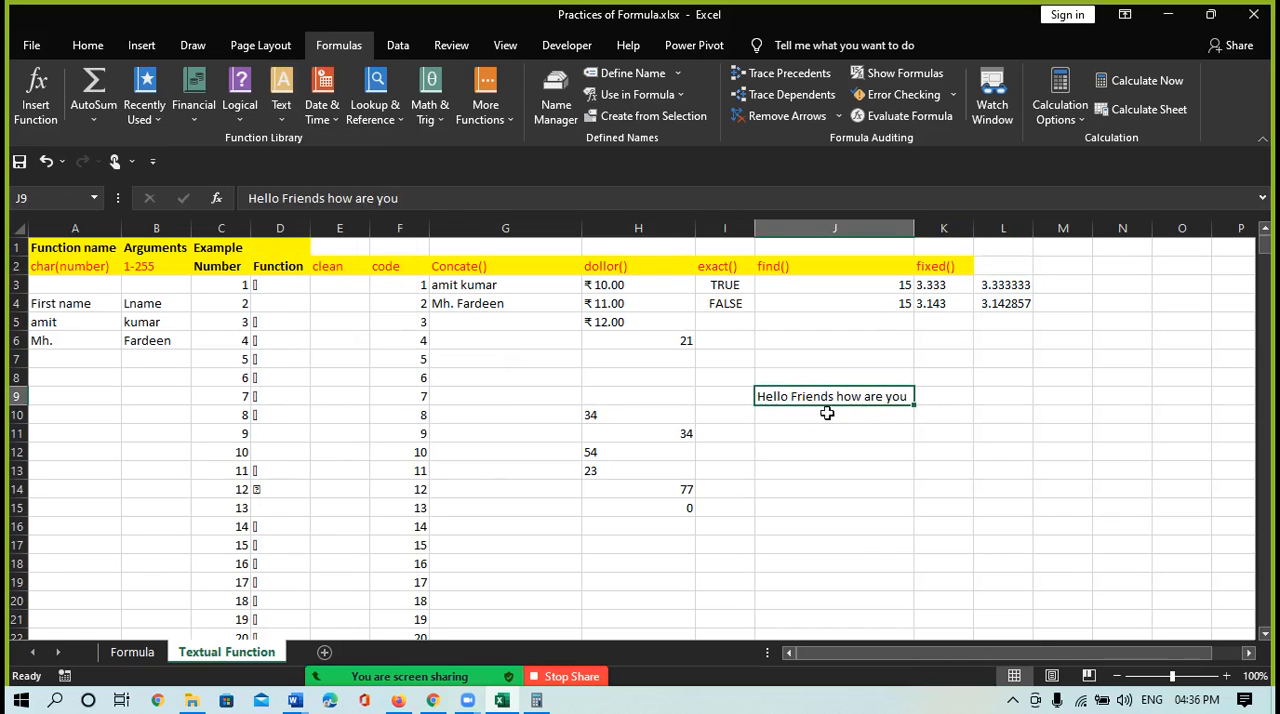
Add the column heading "Len()" in cell M2
left_click(1000, 265)
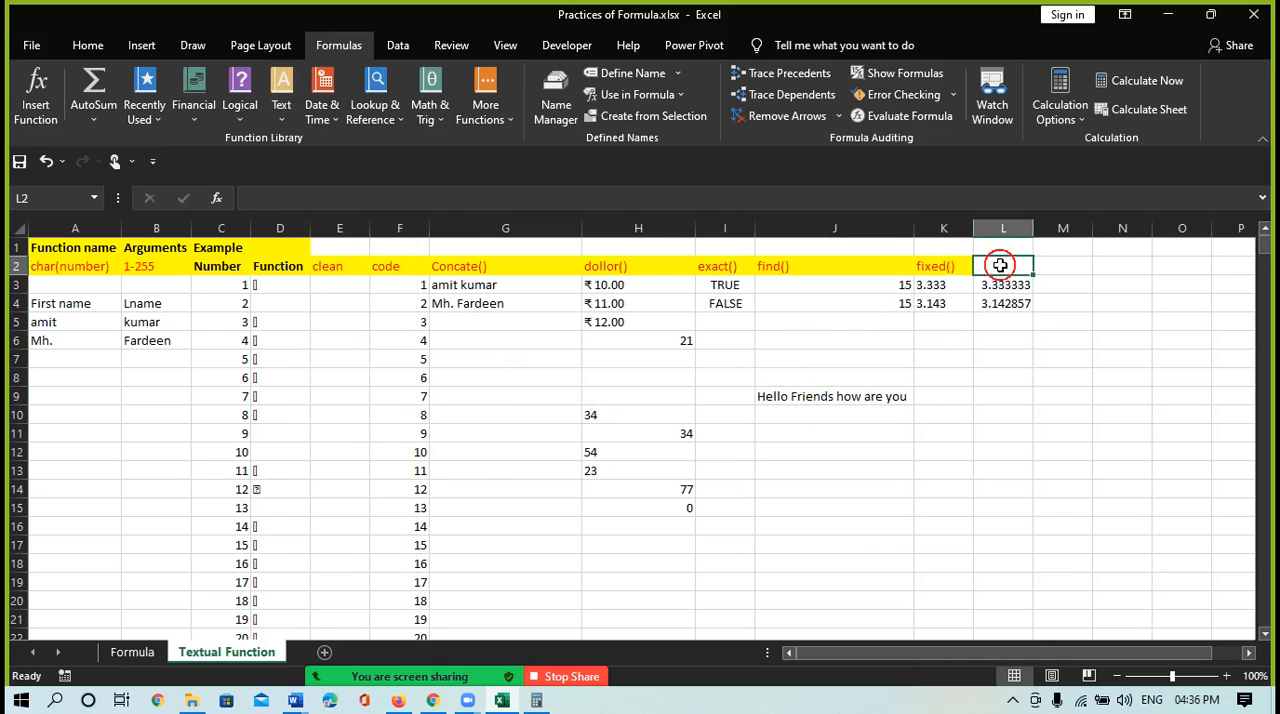
left_click(1052, 266)
type("Le")
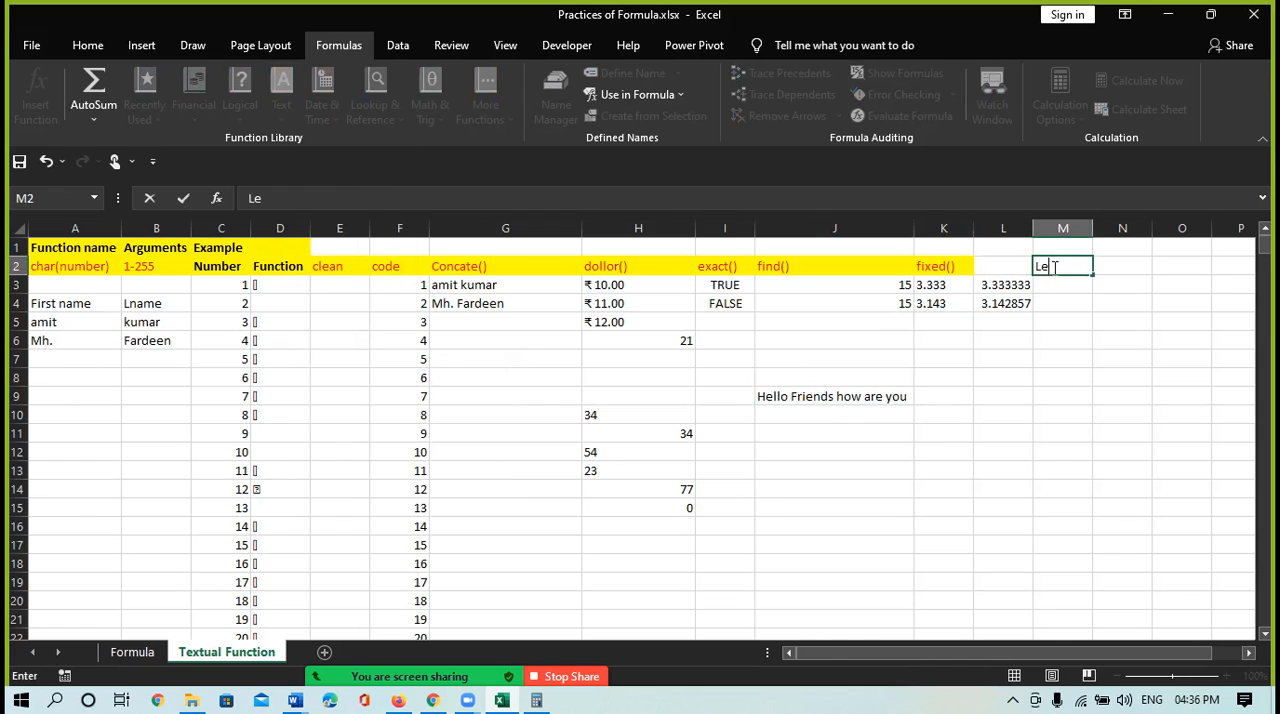
type("n()")
key("Return")
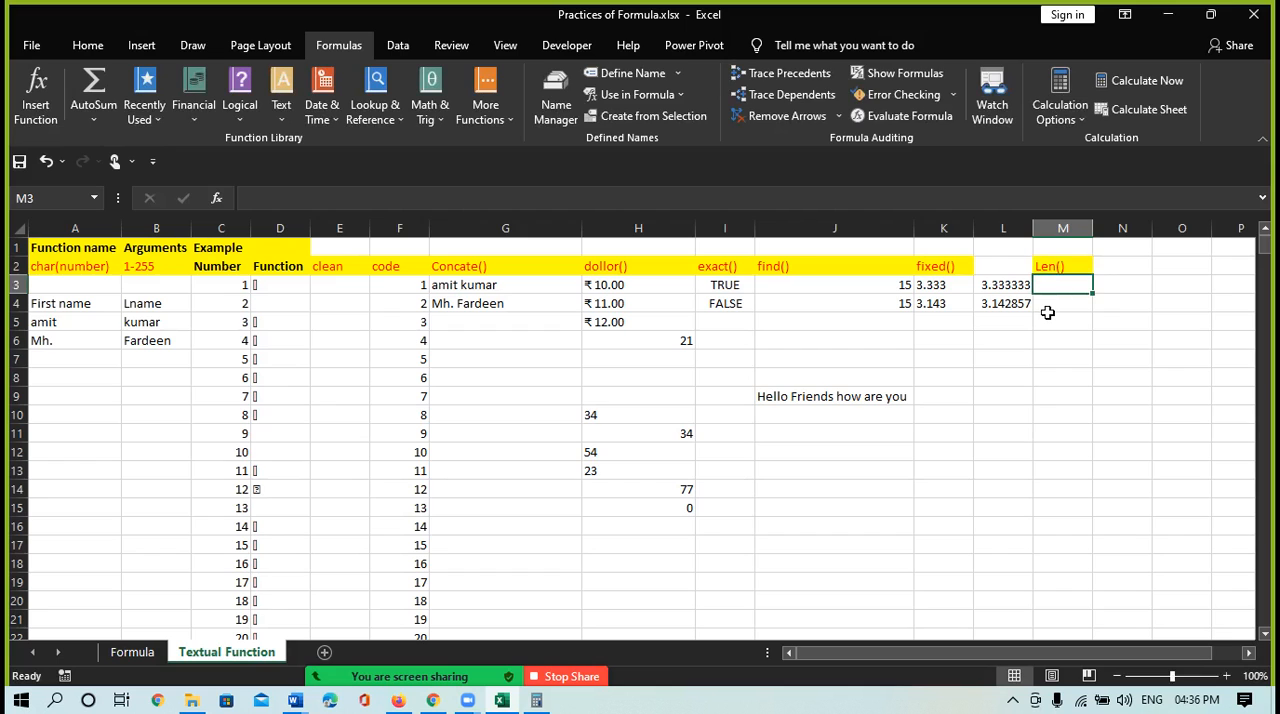
Enter =LEN(J9) in cell M3 to count the characters of the sample sentence
type("=")
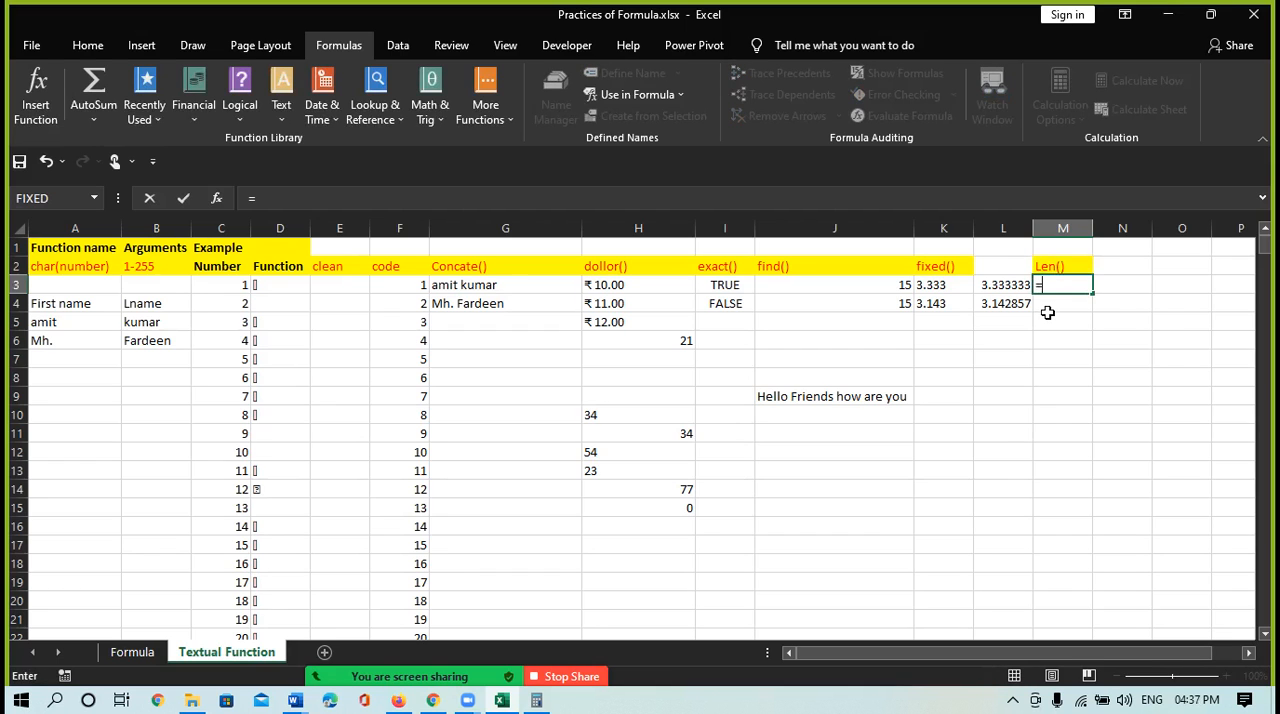
type("len")
key("Tab")
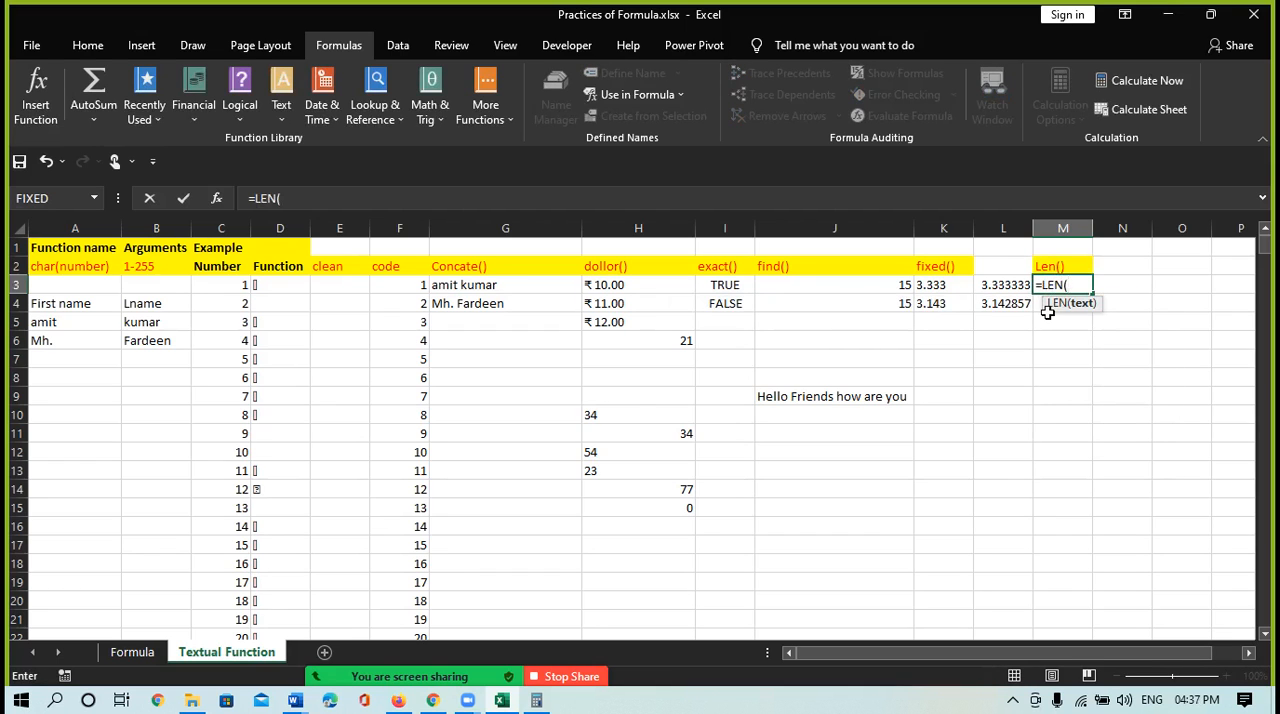
left_click(858, 397)
type(")")
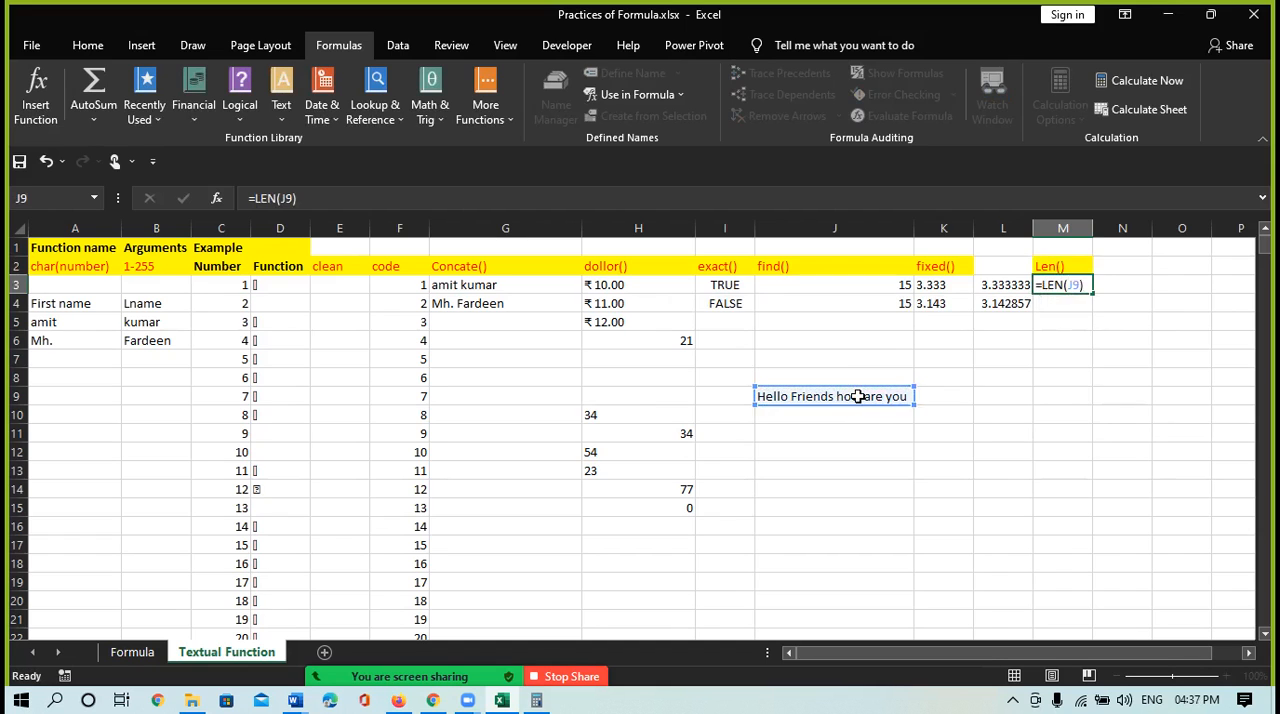
Commit the LEN formula in M3 and enter =LEN(I4) in cell M4 to count the characters of the second exact() result
key("Return")
type("=")
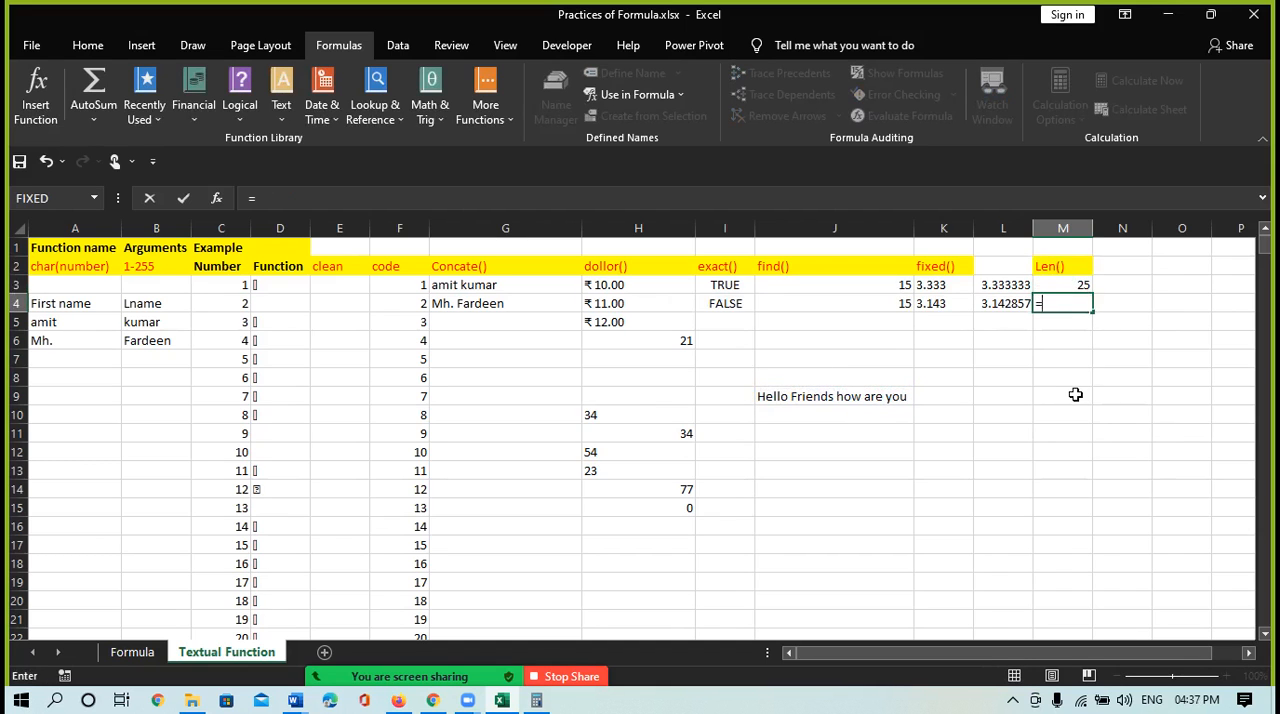
type("len")
key("Tab")
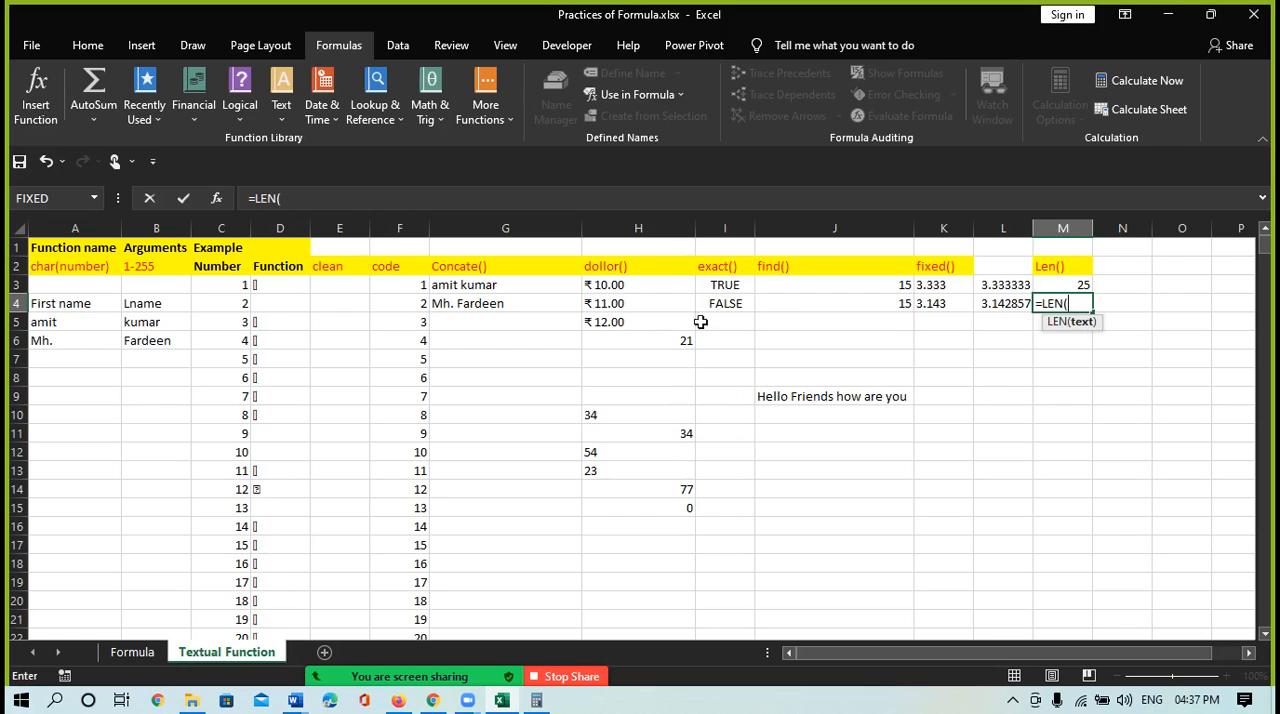
left_click(726, 300)
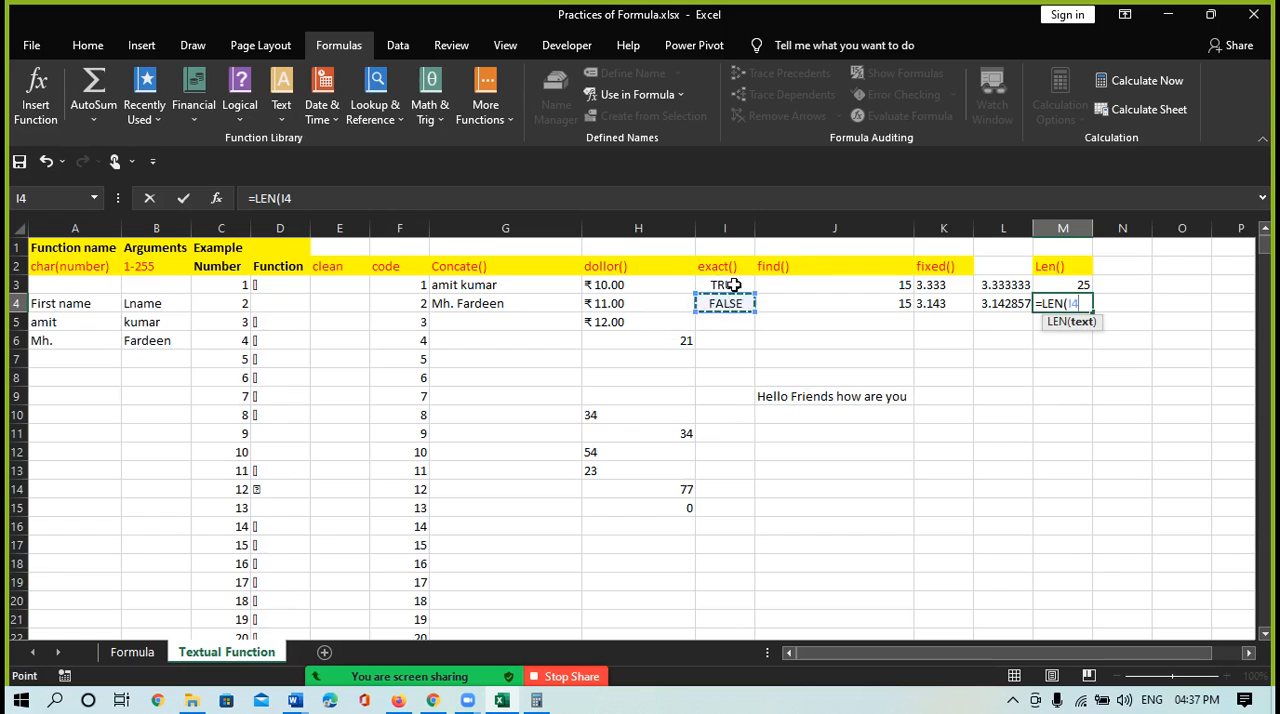
type(")")
key("Return")
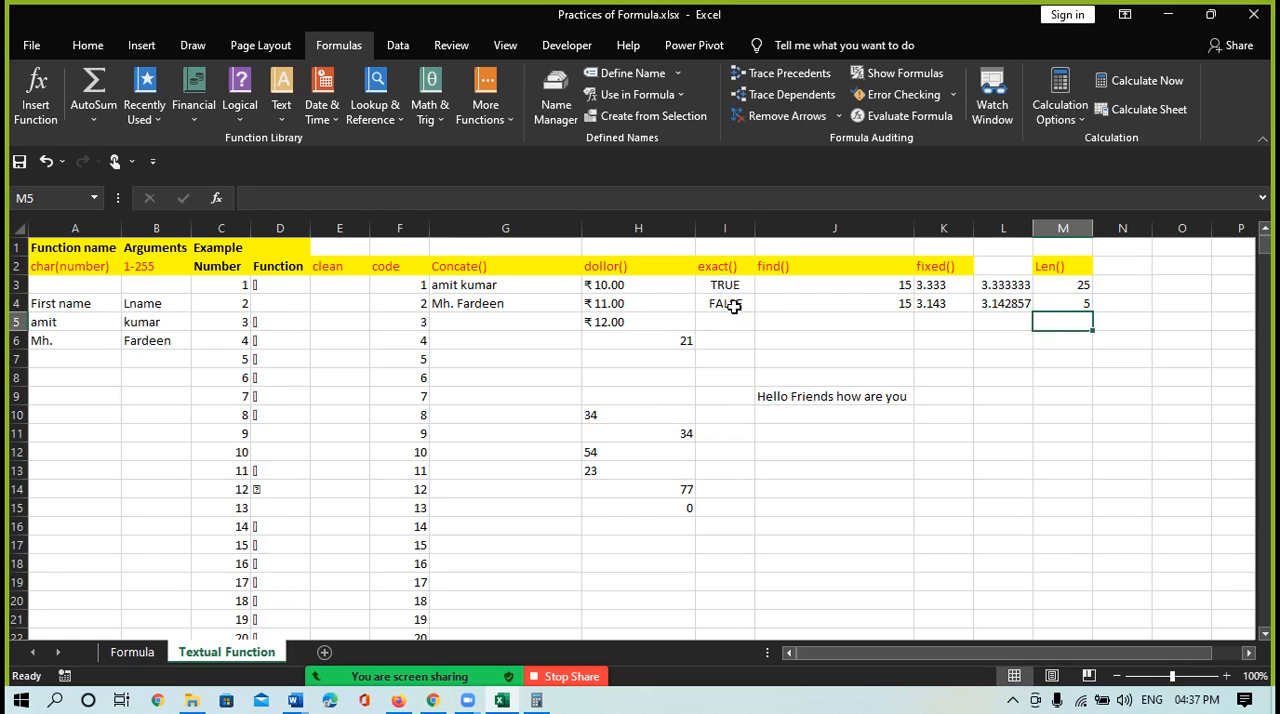
Check the sample sentence in J9 and the text function list, and add the column heading "left()" in cell N2
left_click(840, 396)
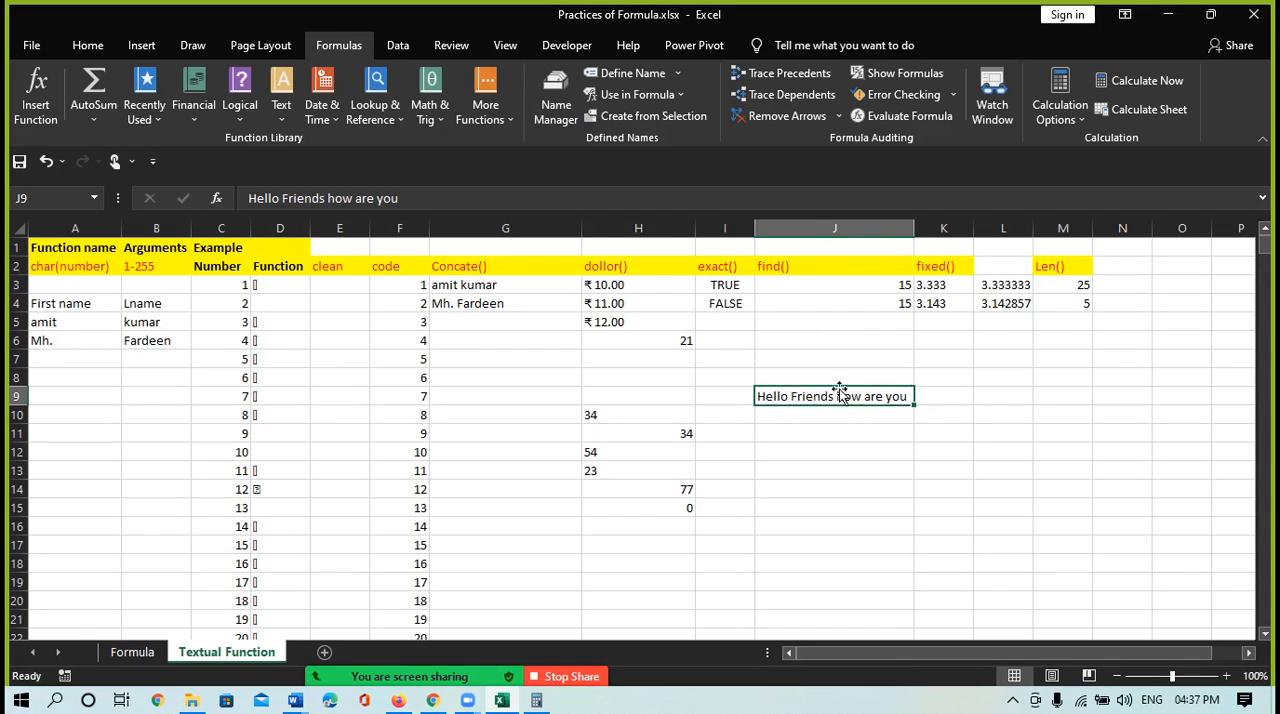
left_click(1118, 262)
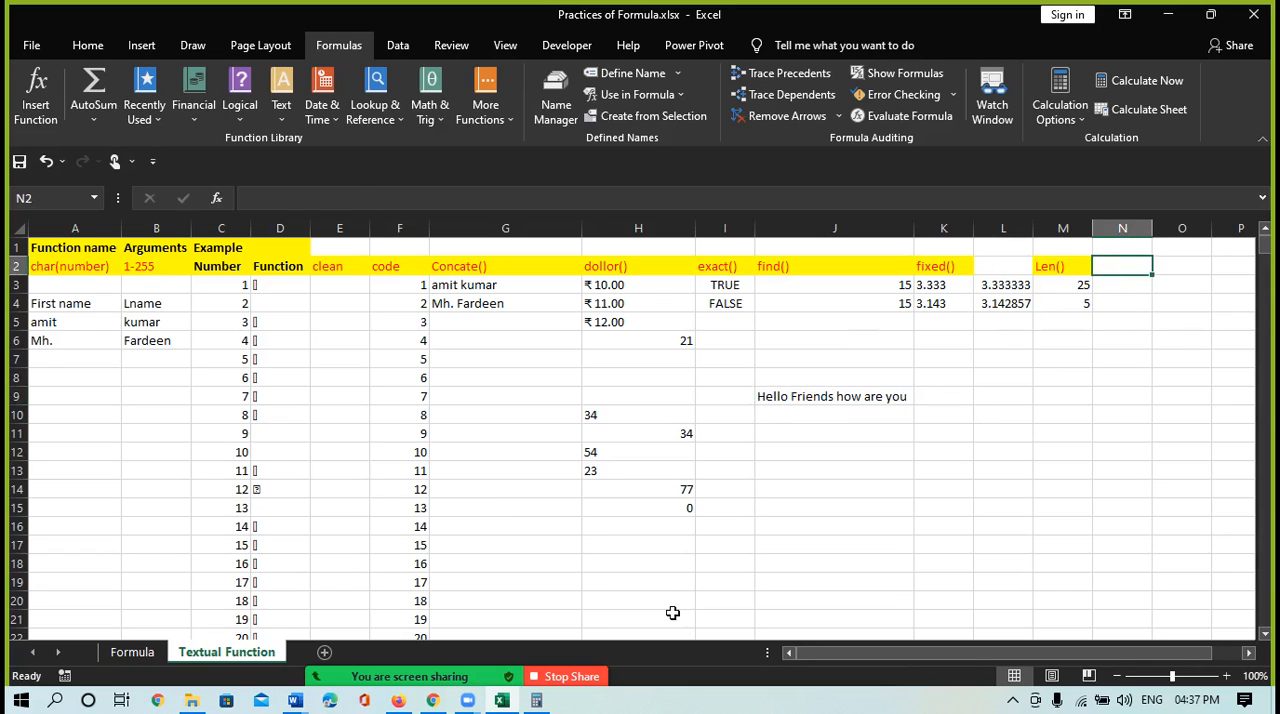
left_click(285, 118)
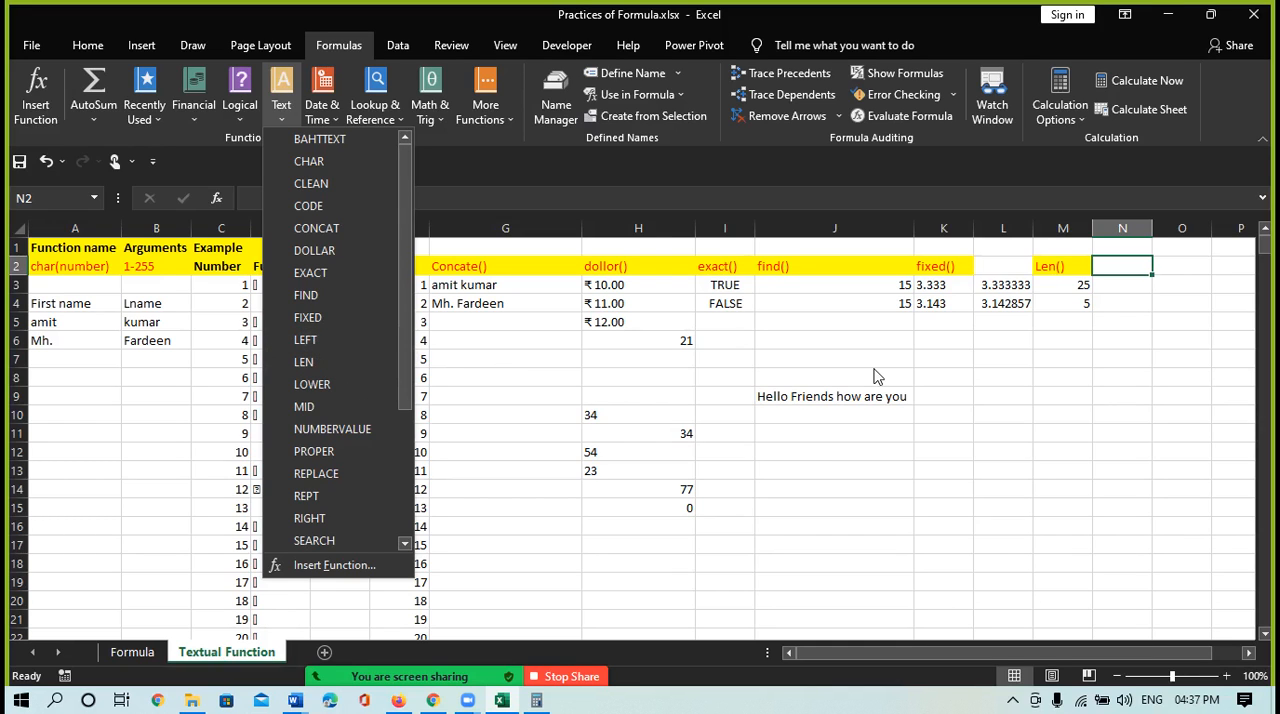
left_click(1121, 265)
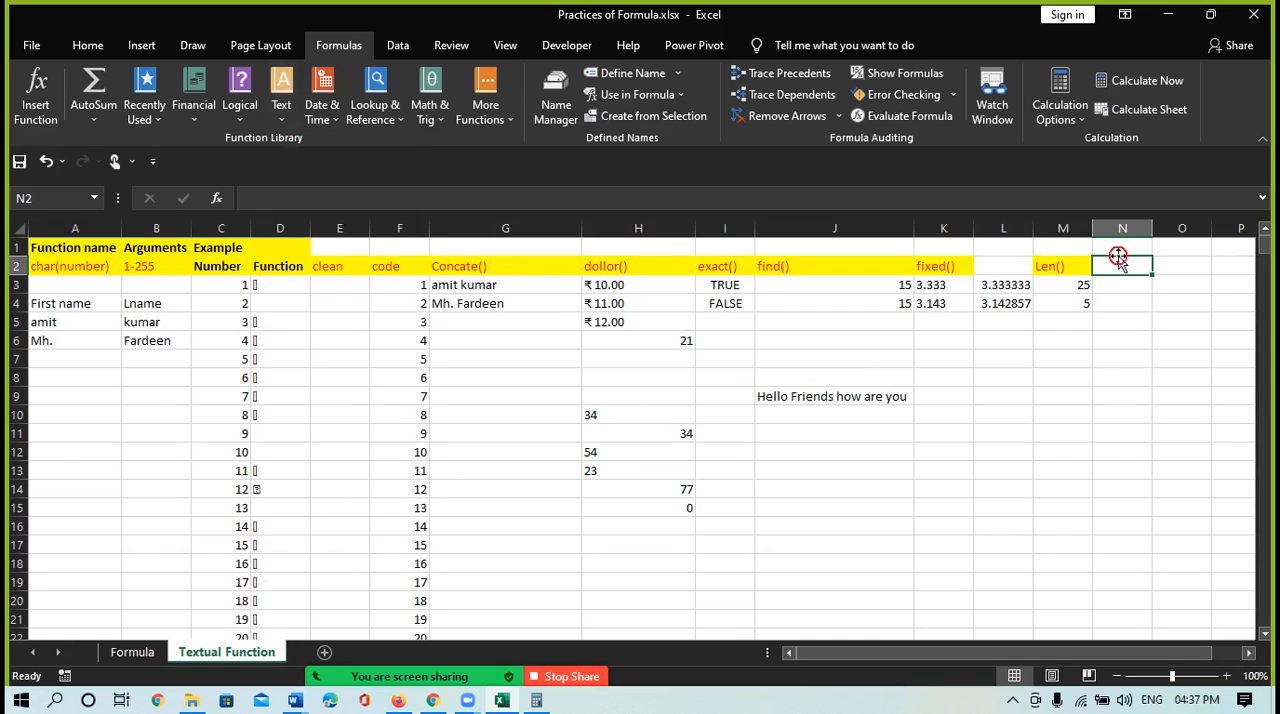
left_click(1121, 267)
type("le")
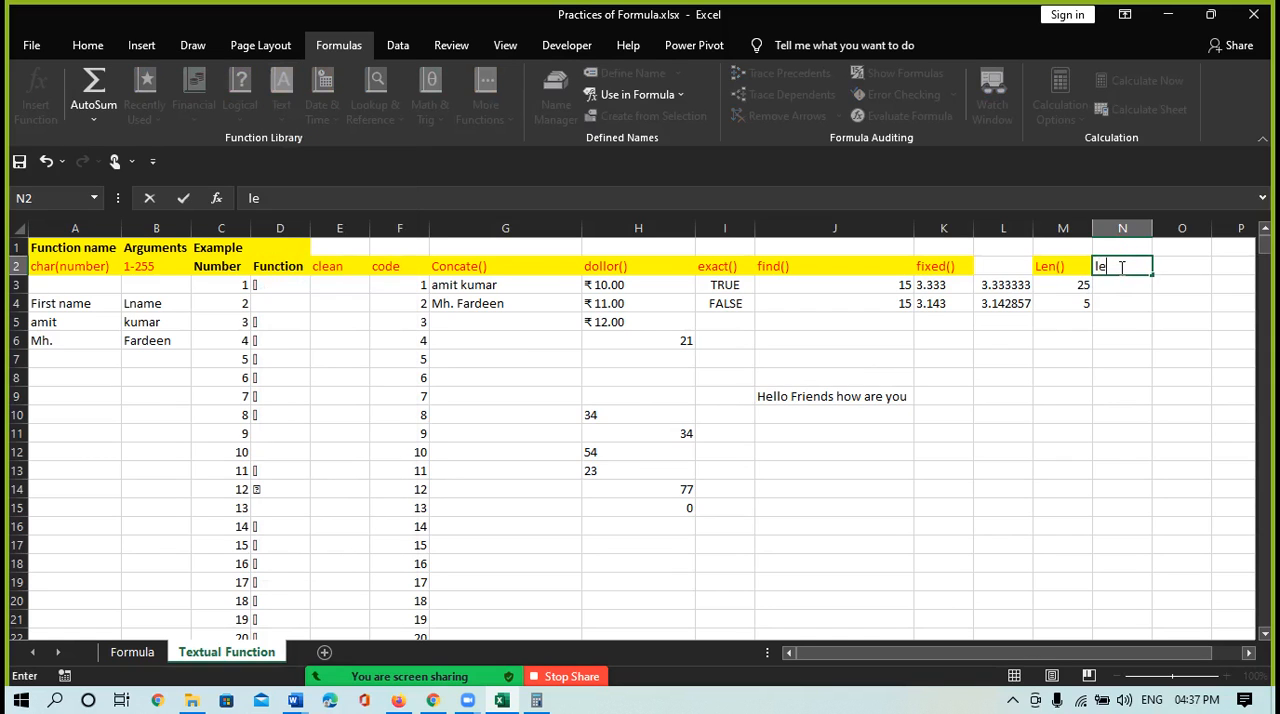
type("ft()")
key("Return")
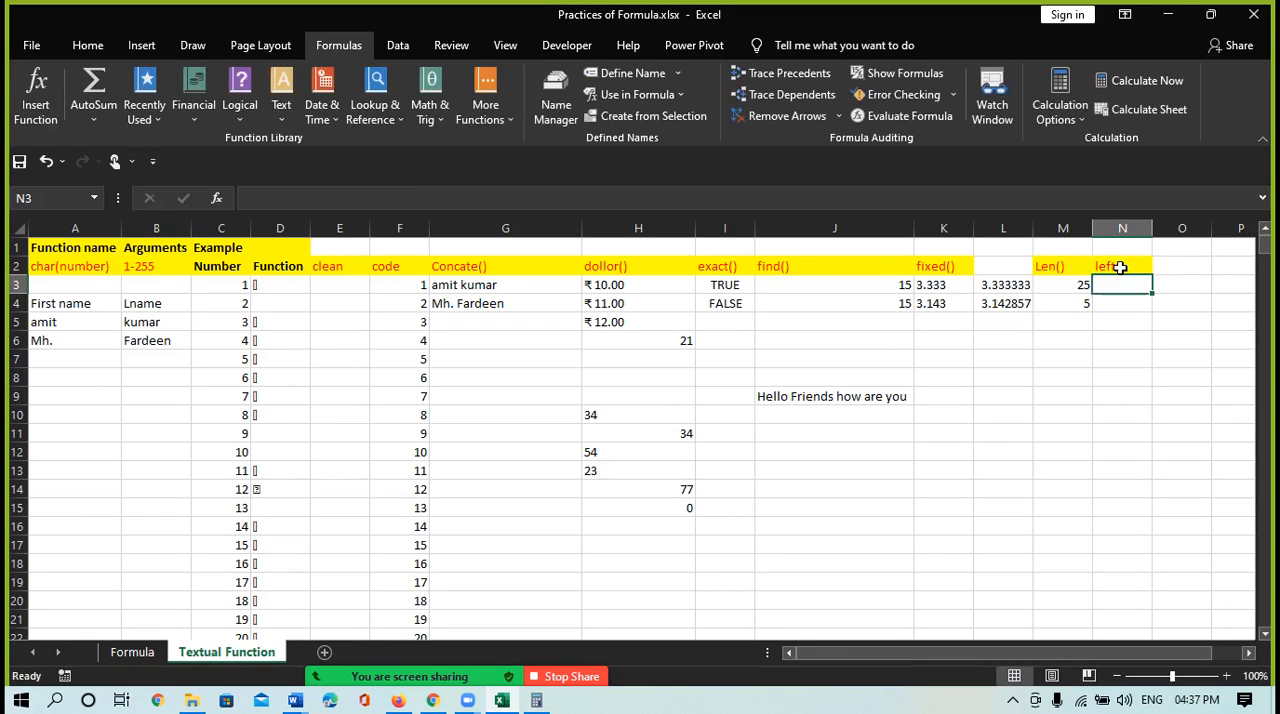
Enter =LEFT(J9,5) in cell N3 to extract the first five characters of the sample sentence
type("=")
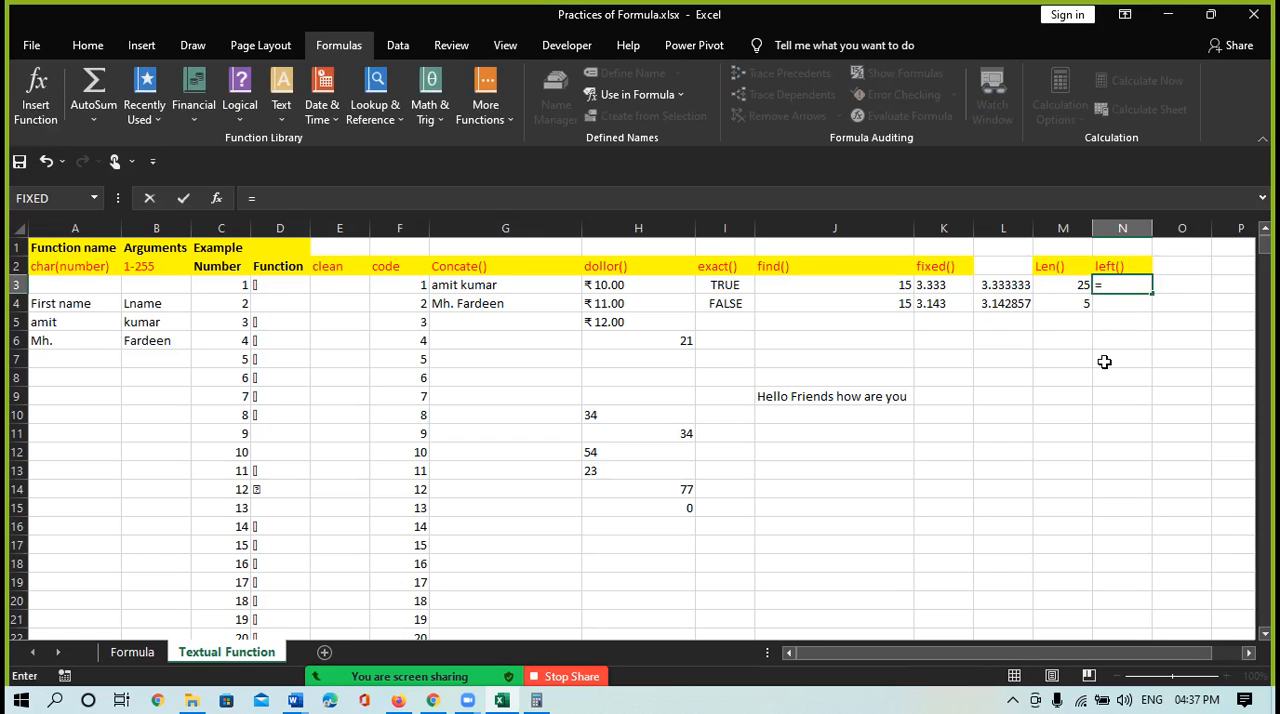
type("lef")
key("Tab")
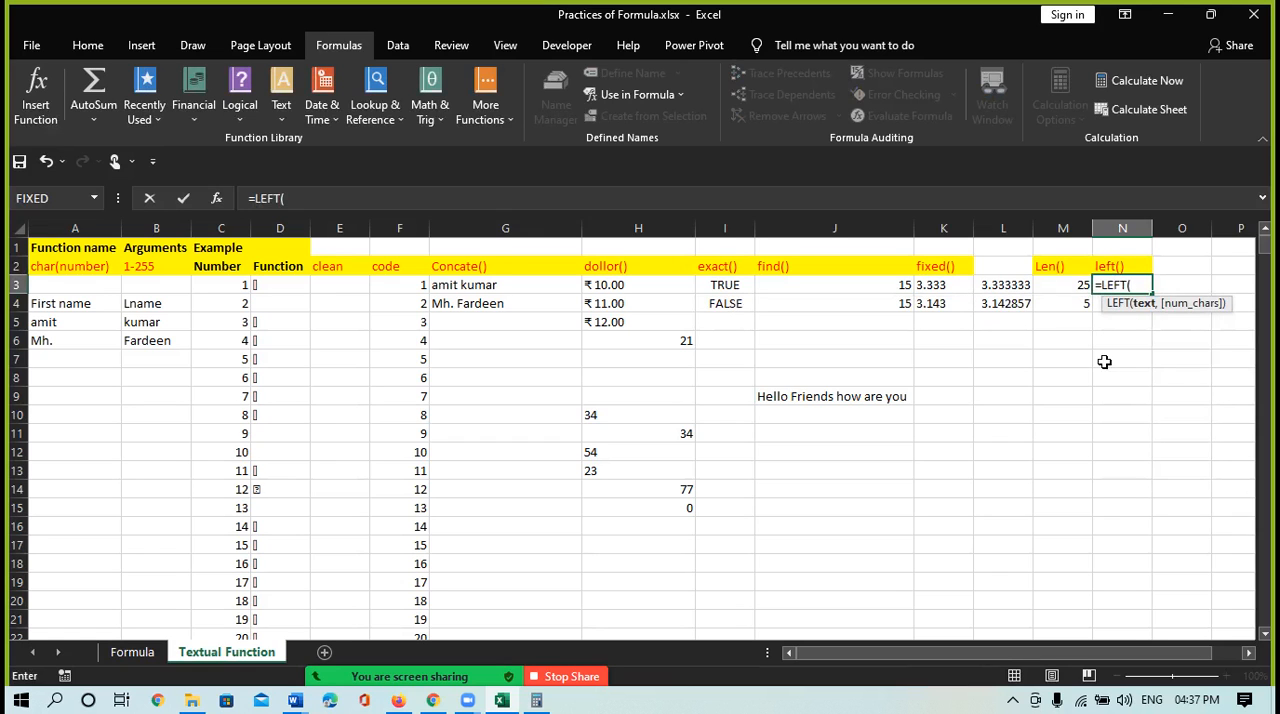
left_click(863, 397)
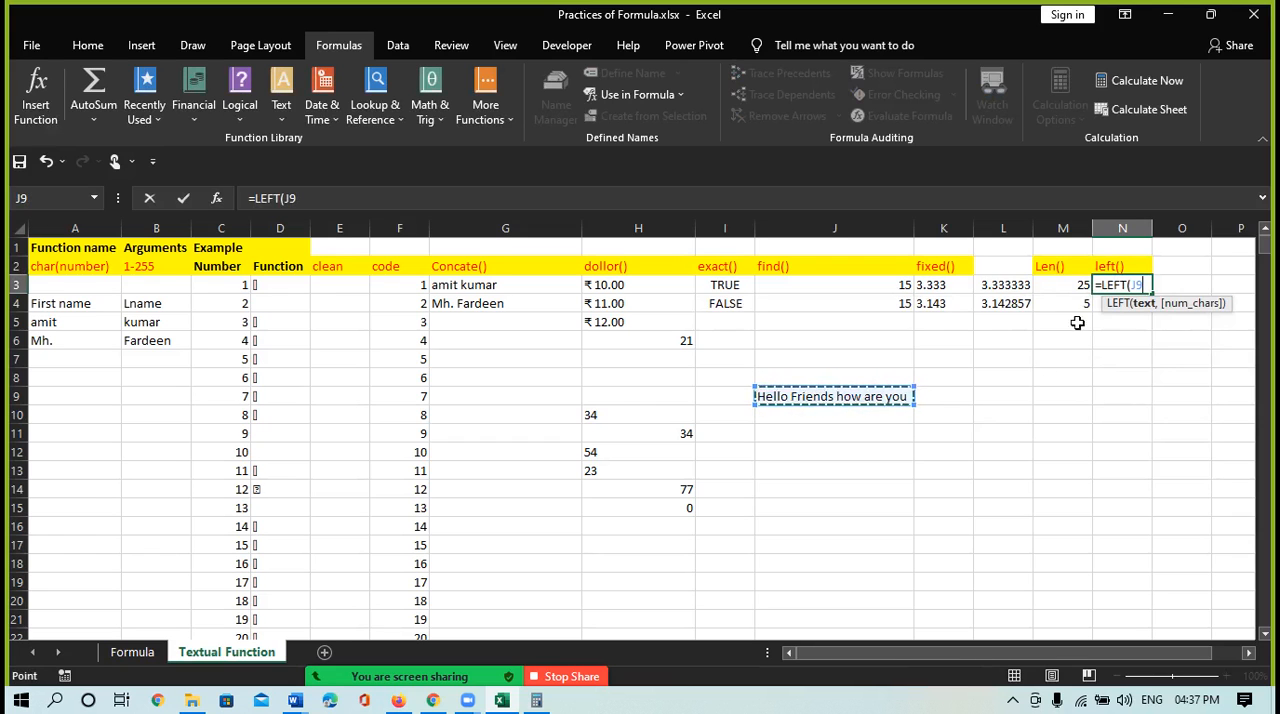
type(",5")
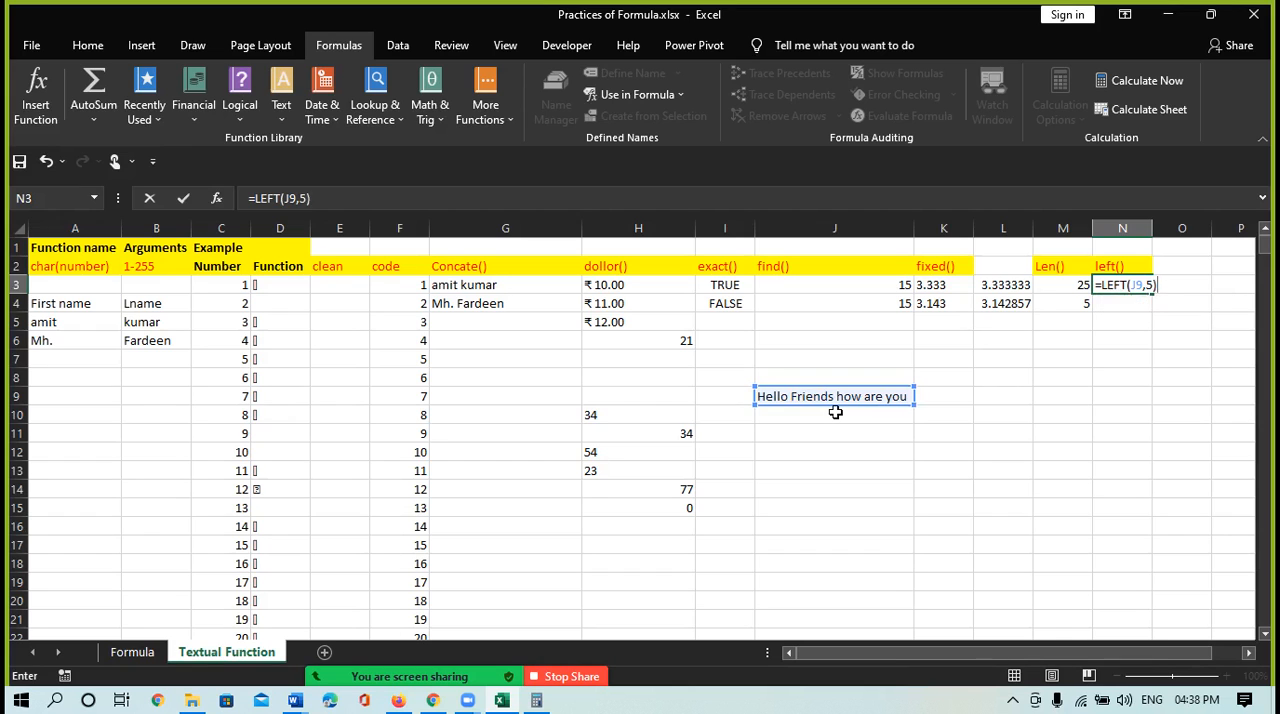
key("Return")
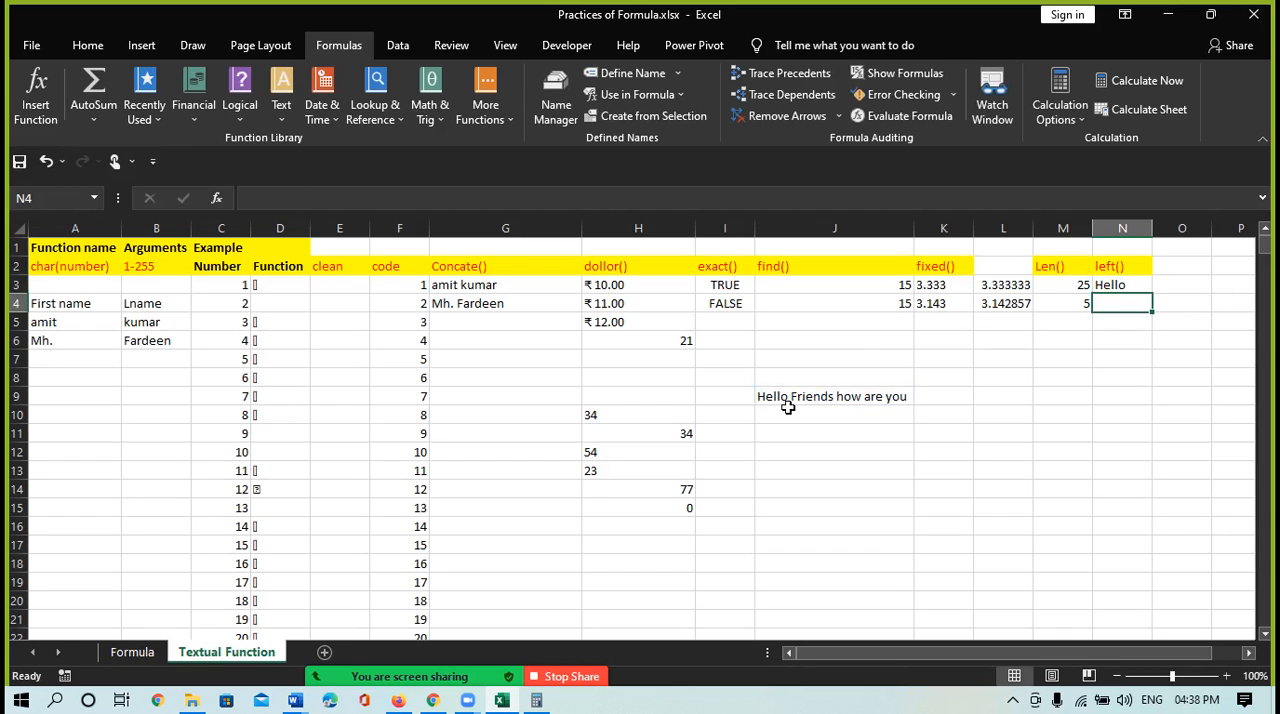
Enter =LEFT(J9,15) in cell N4 and autofit the width of column N to its contents
type("=")
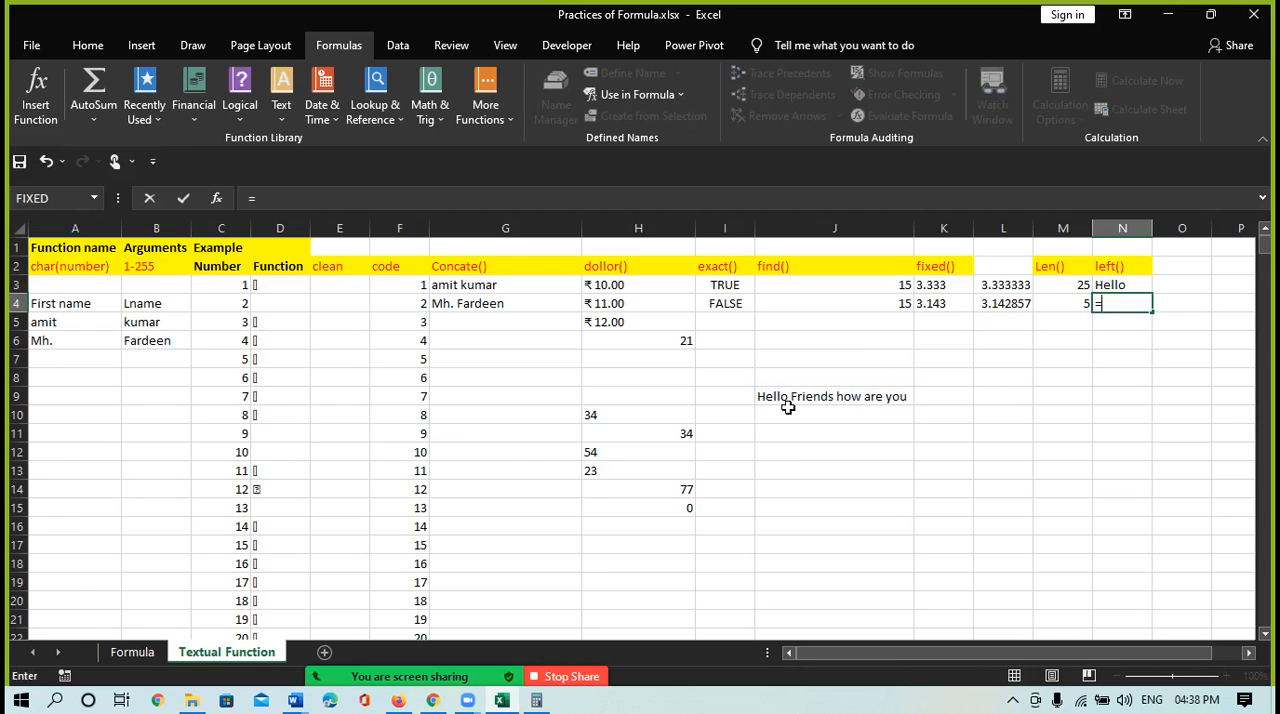
type("le")
key("Tab")
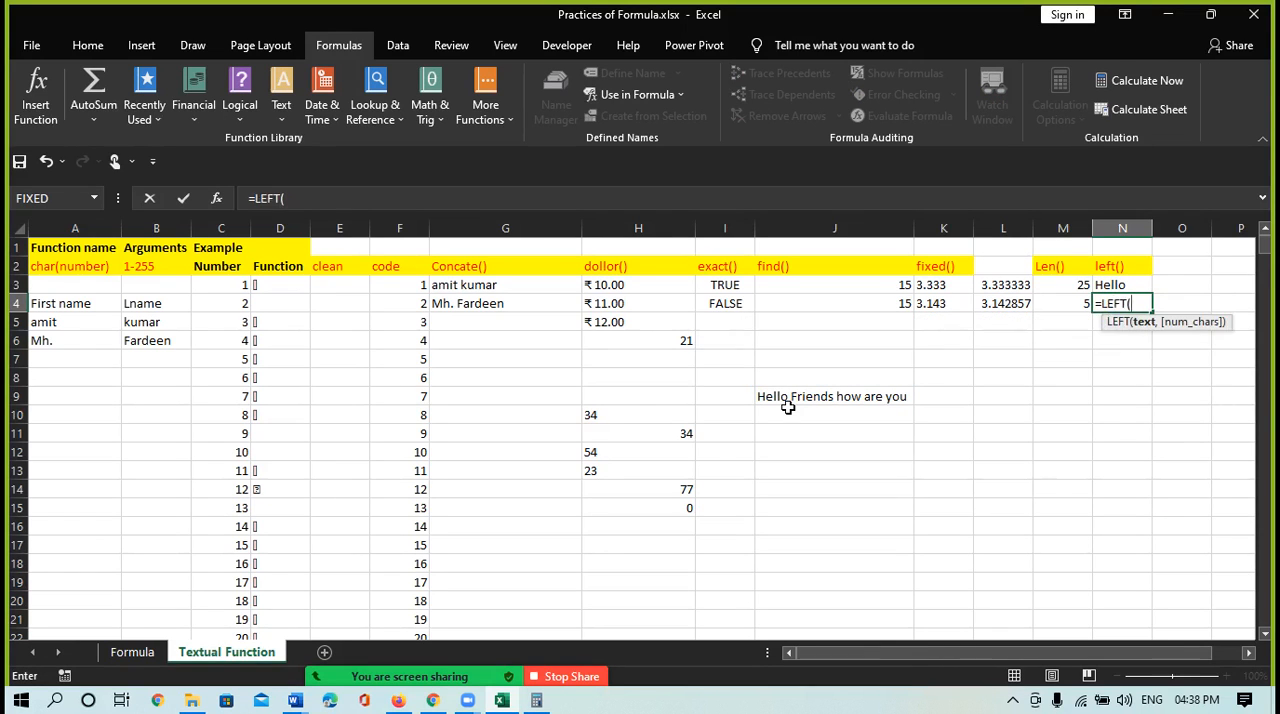
left_click(806, 400)
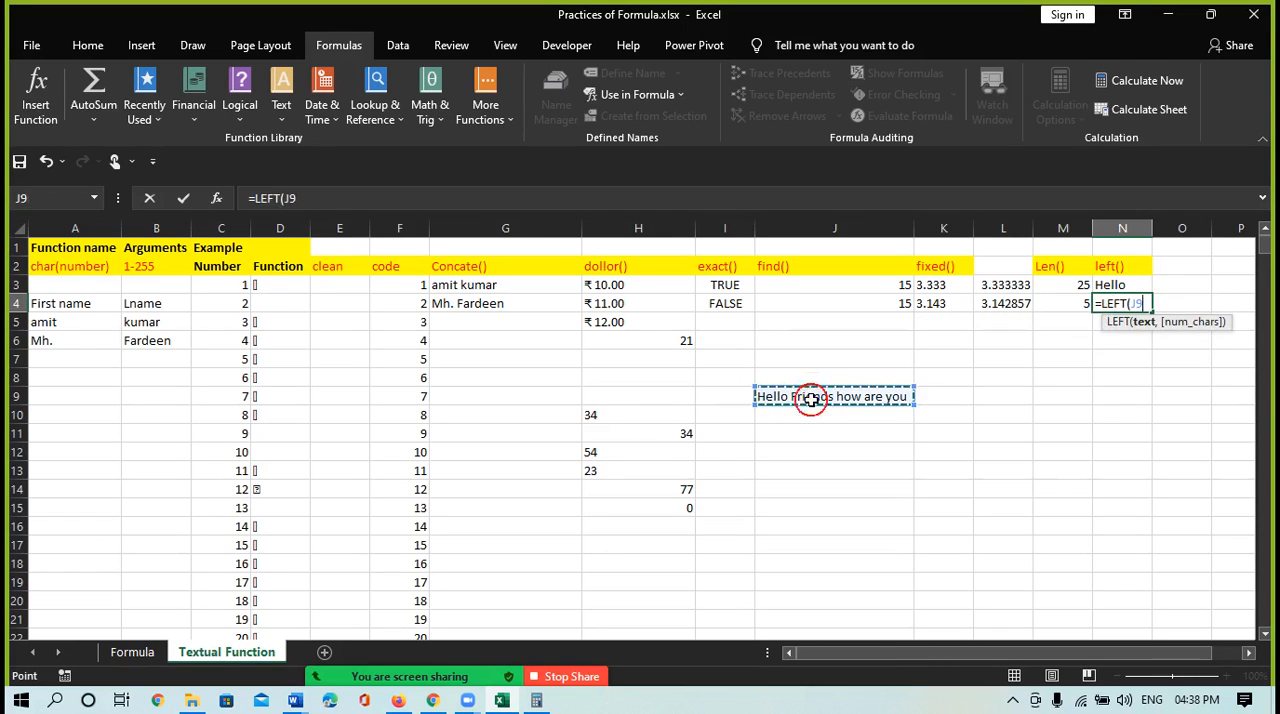
type(",15")
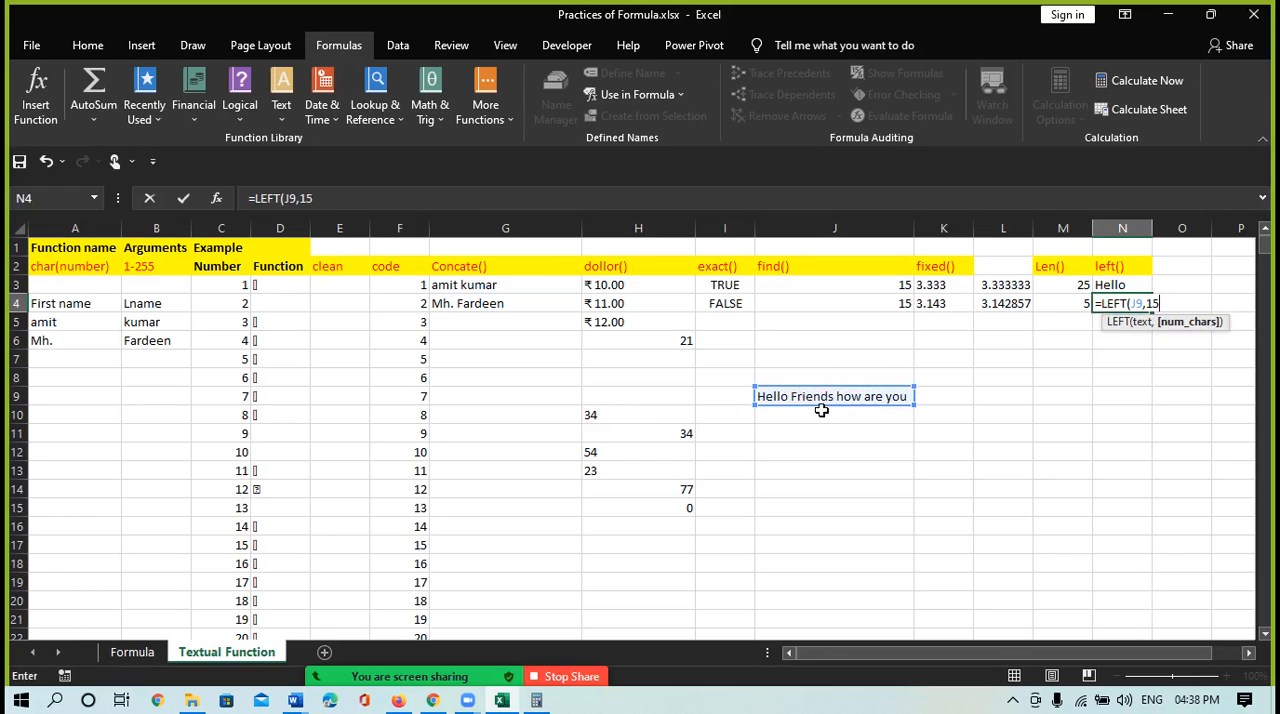
type(")")
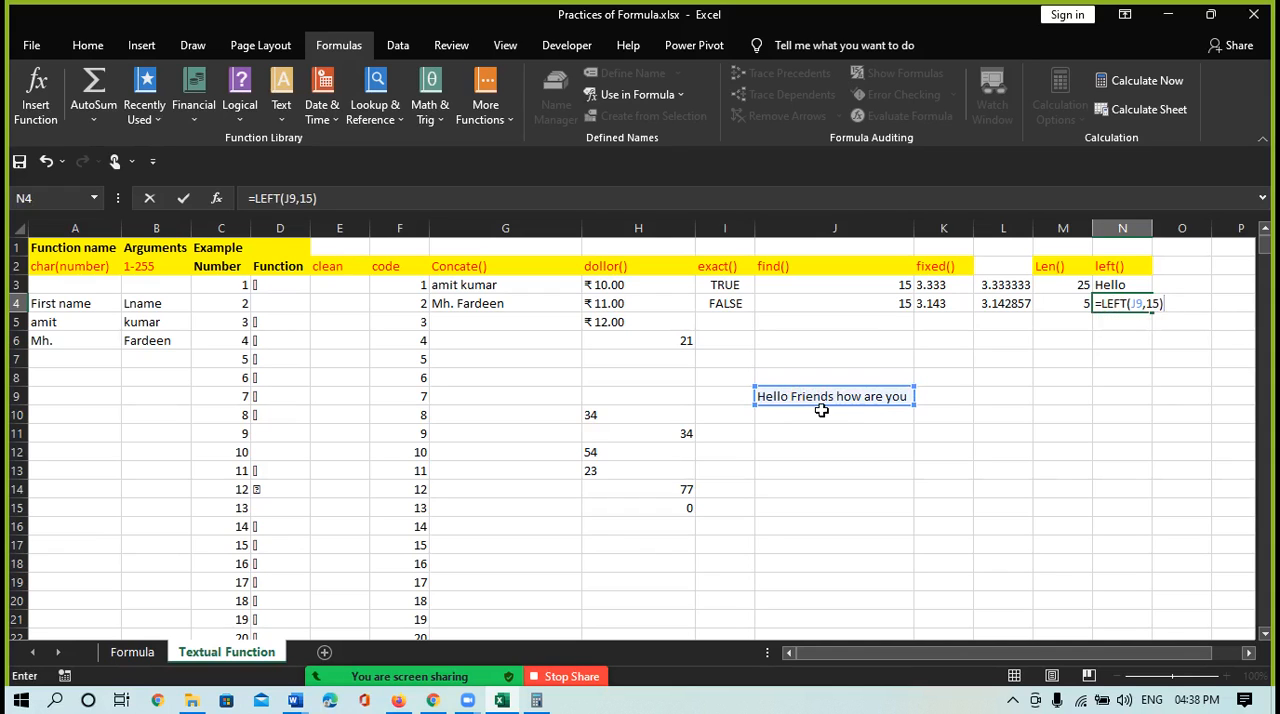
key("Return")
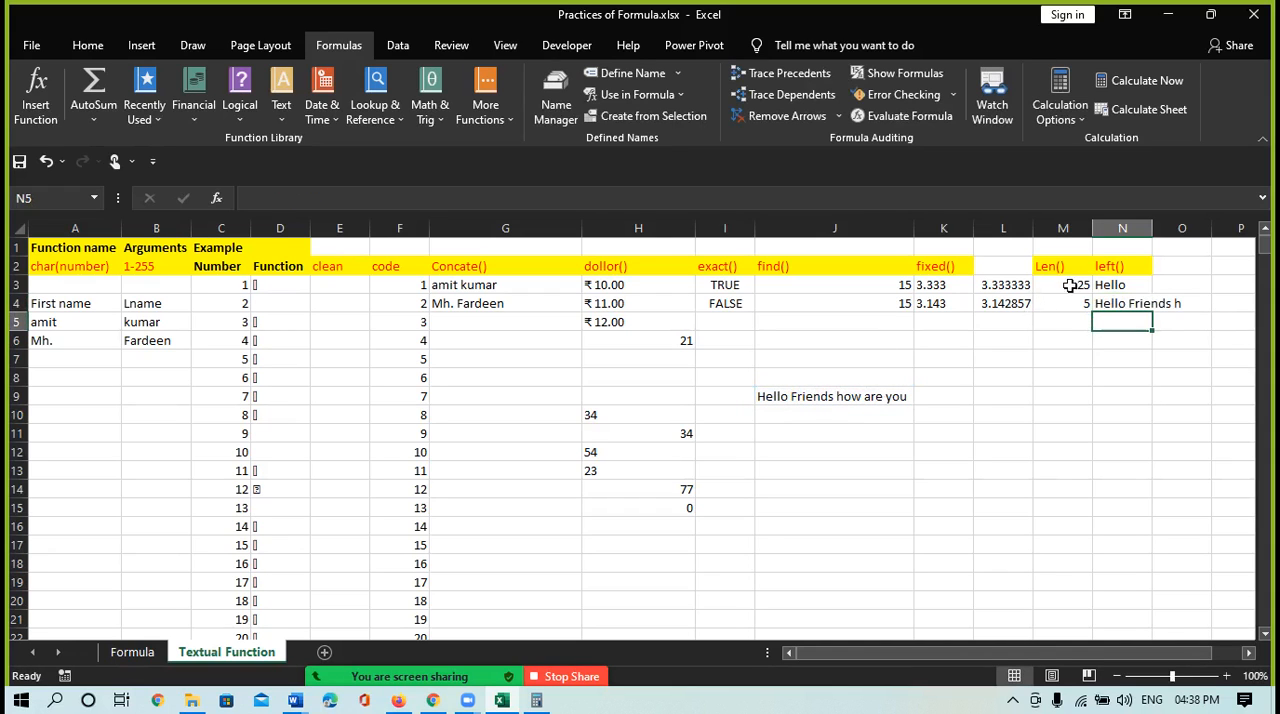
double_click(1152, 228)
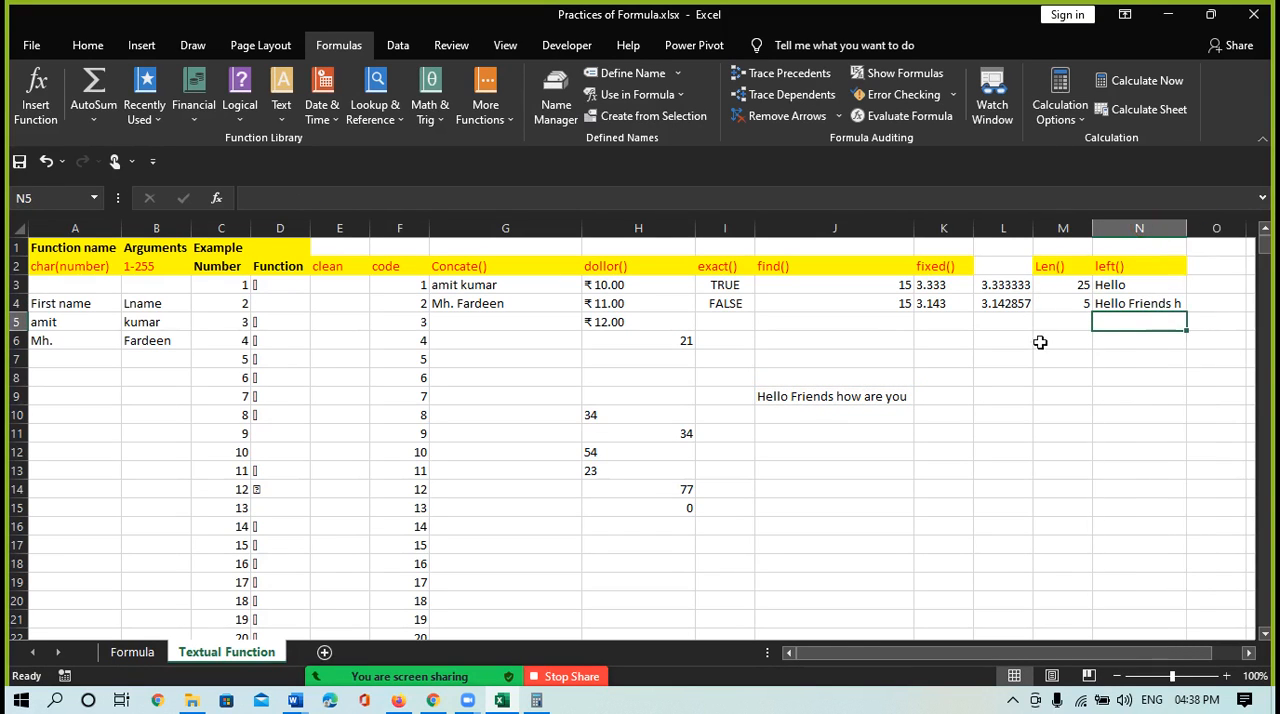
Add the column heading "Right()" in cell O2
left_click(1209, 267)
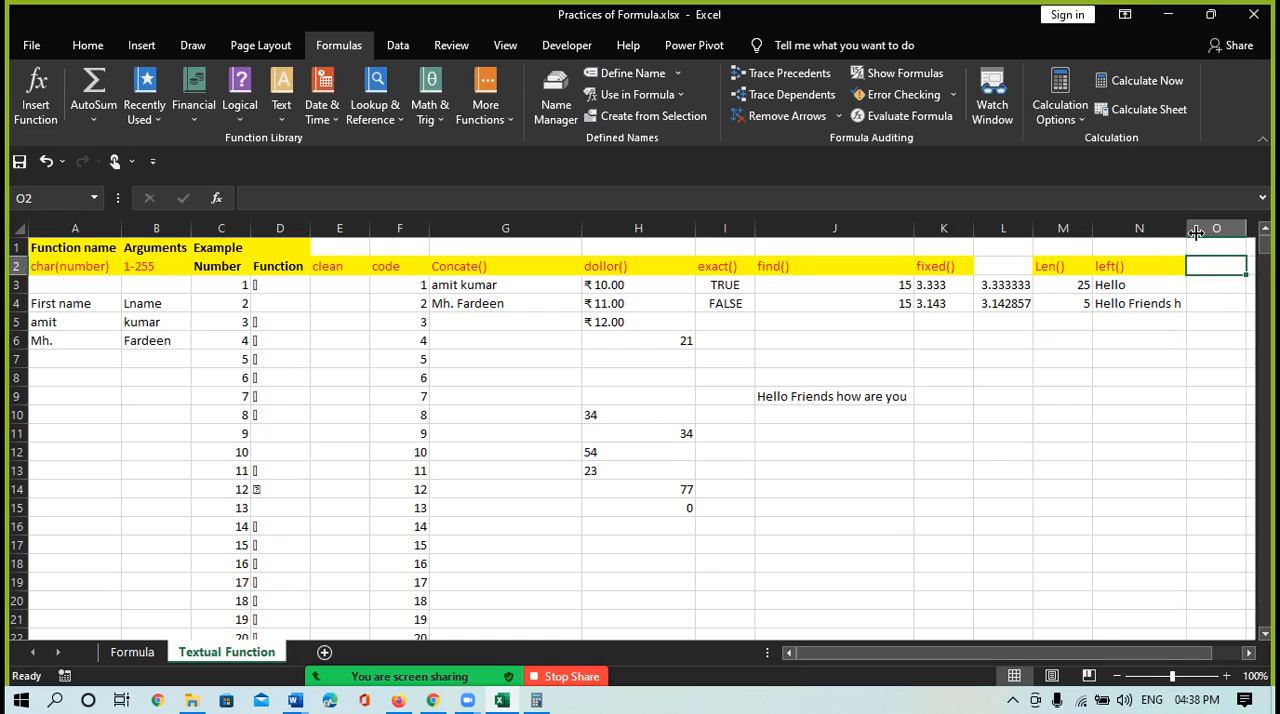
type("Right(")
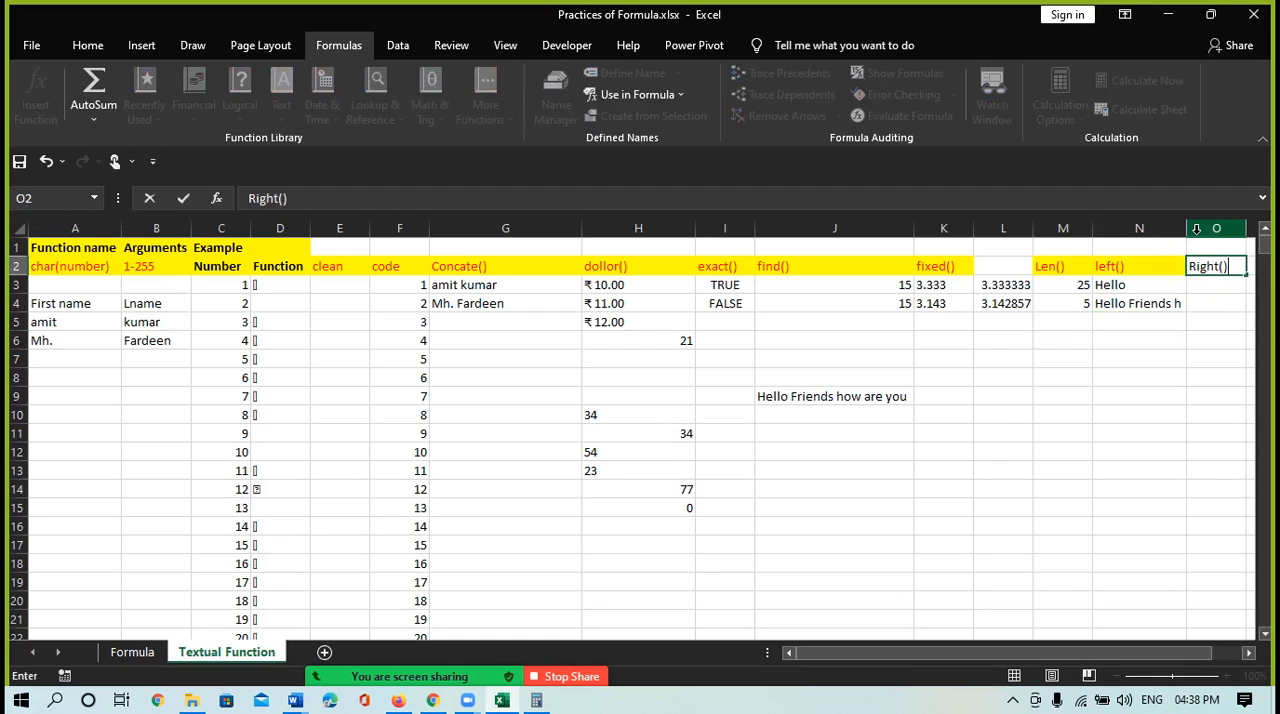
key("Return")
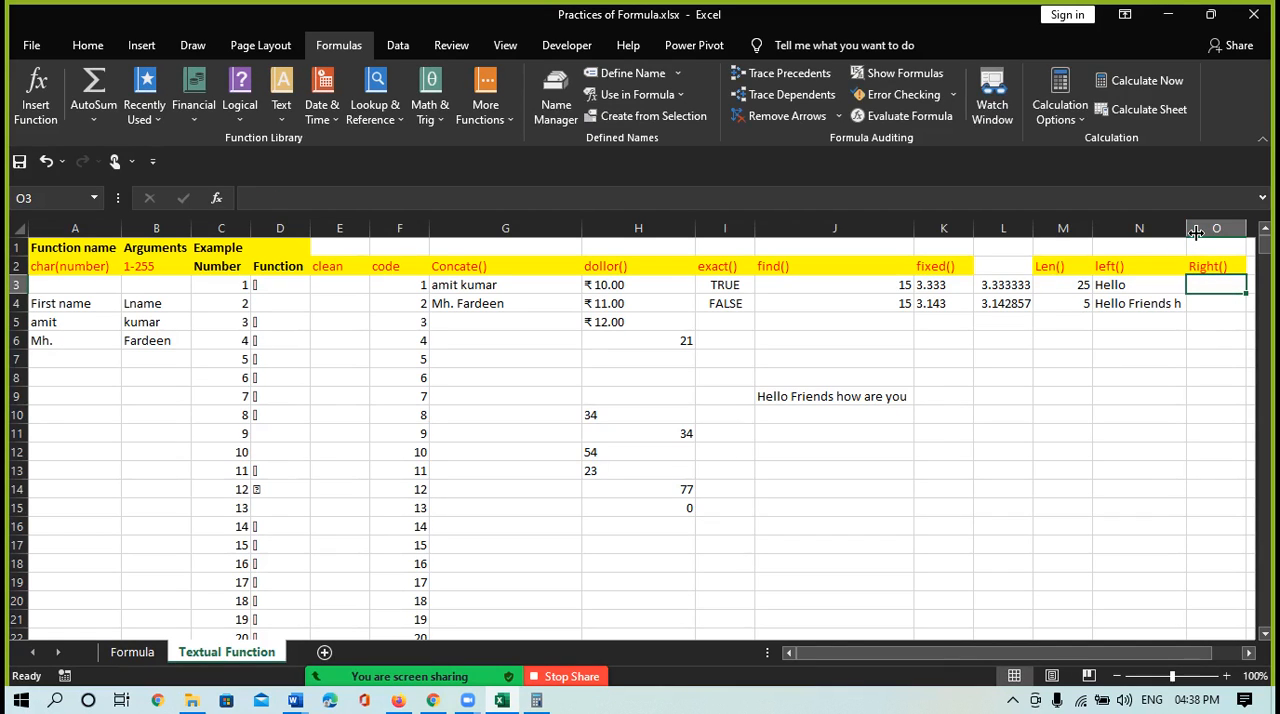
Enter =RIGHT(J9,5) in cell O3 to extract the last five characters of the sample sentence
type("=")
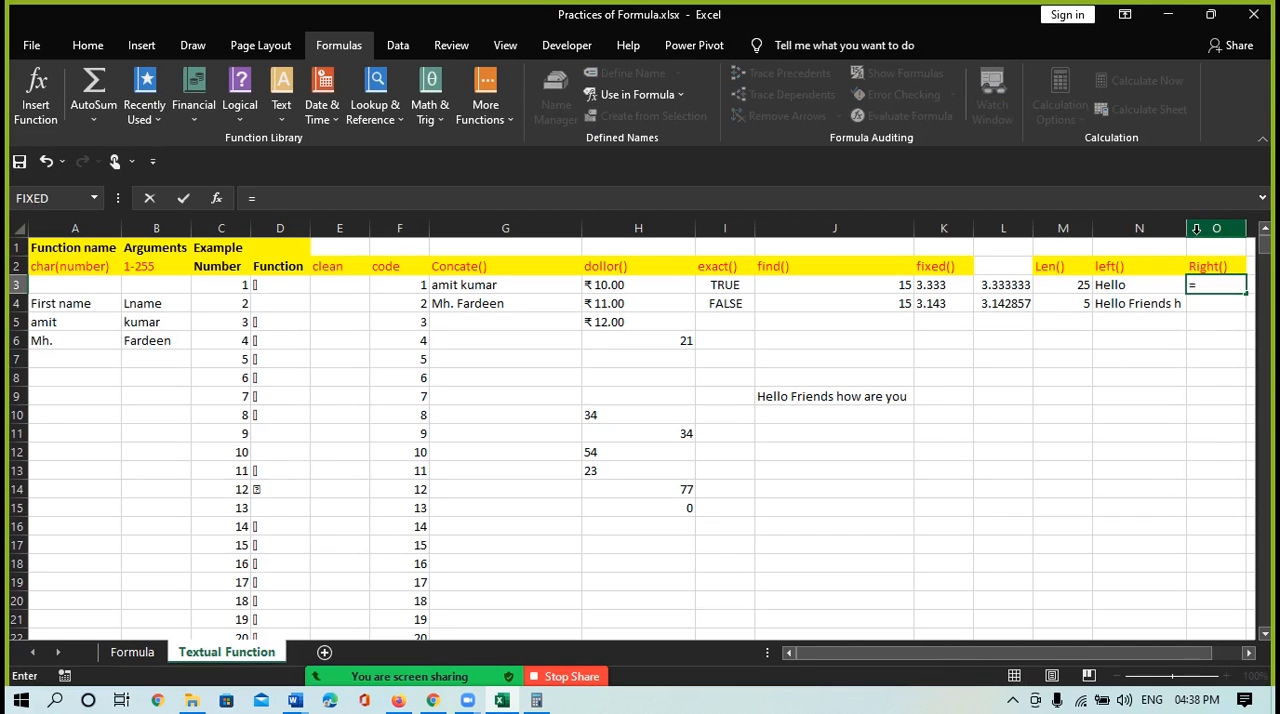
type("ri")
key("Tab")
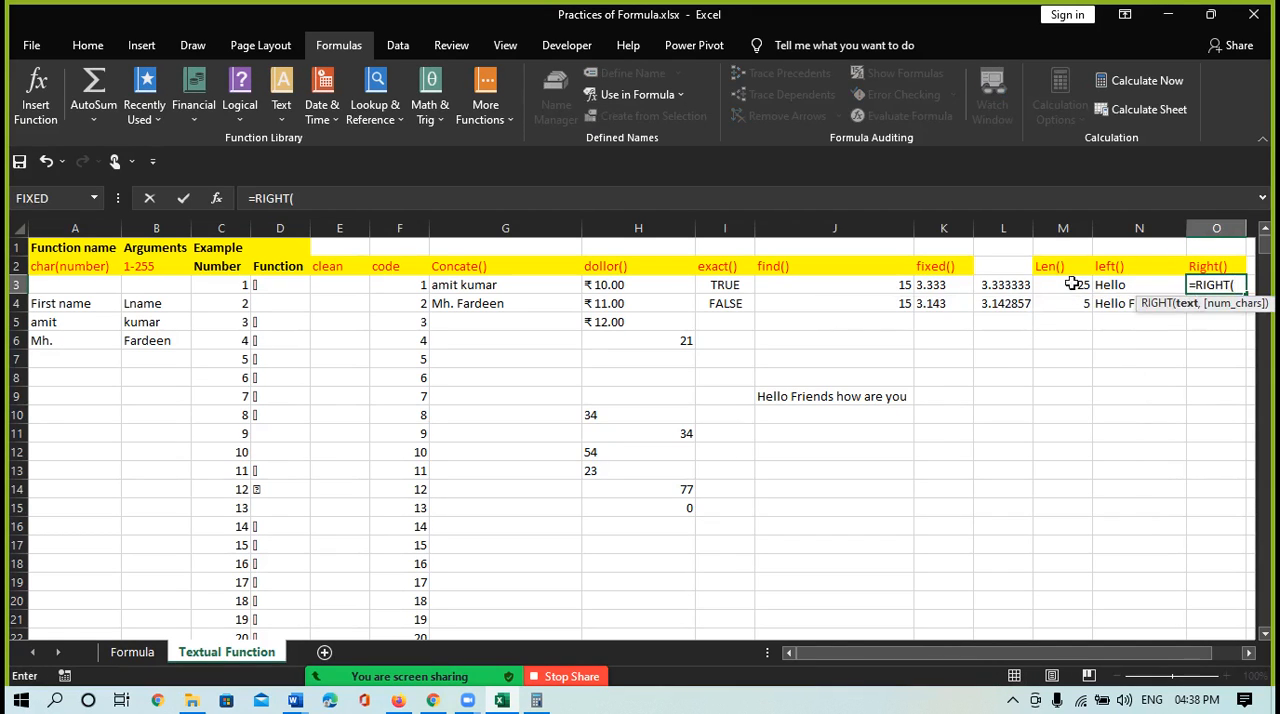
left_click(853, 400)
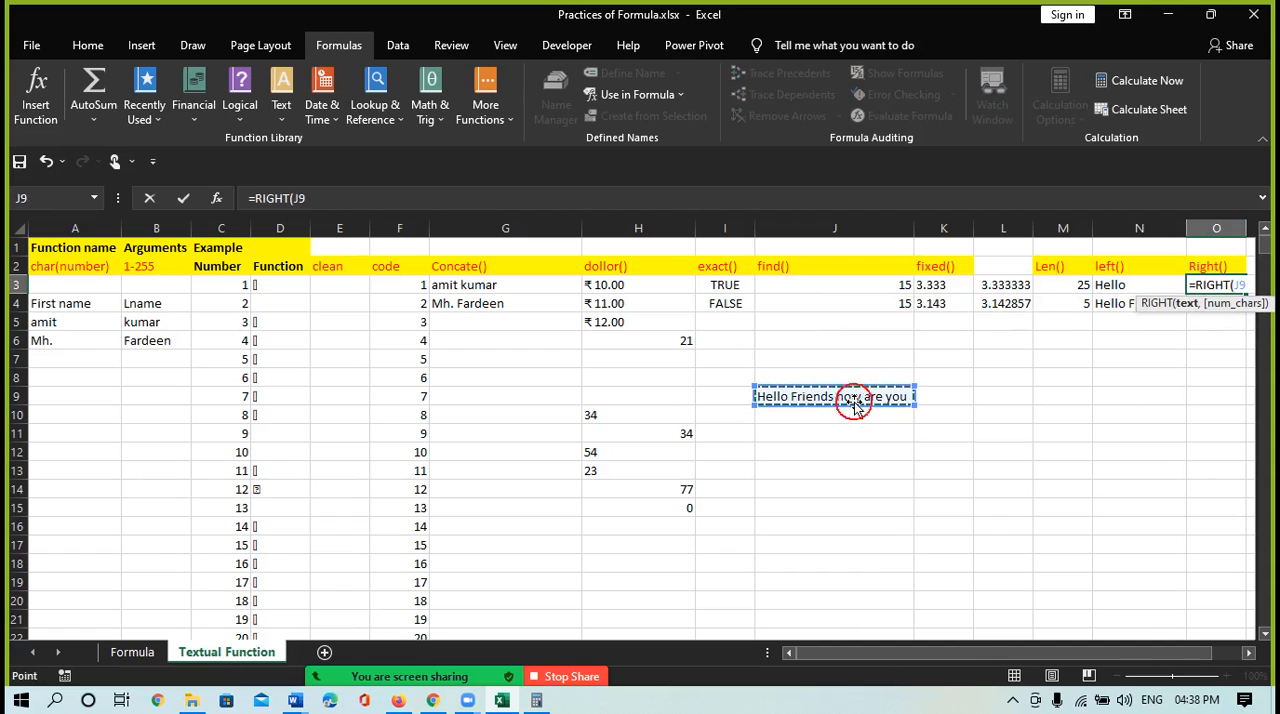
type(",")
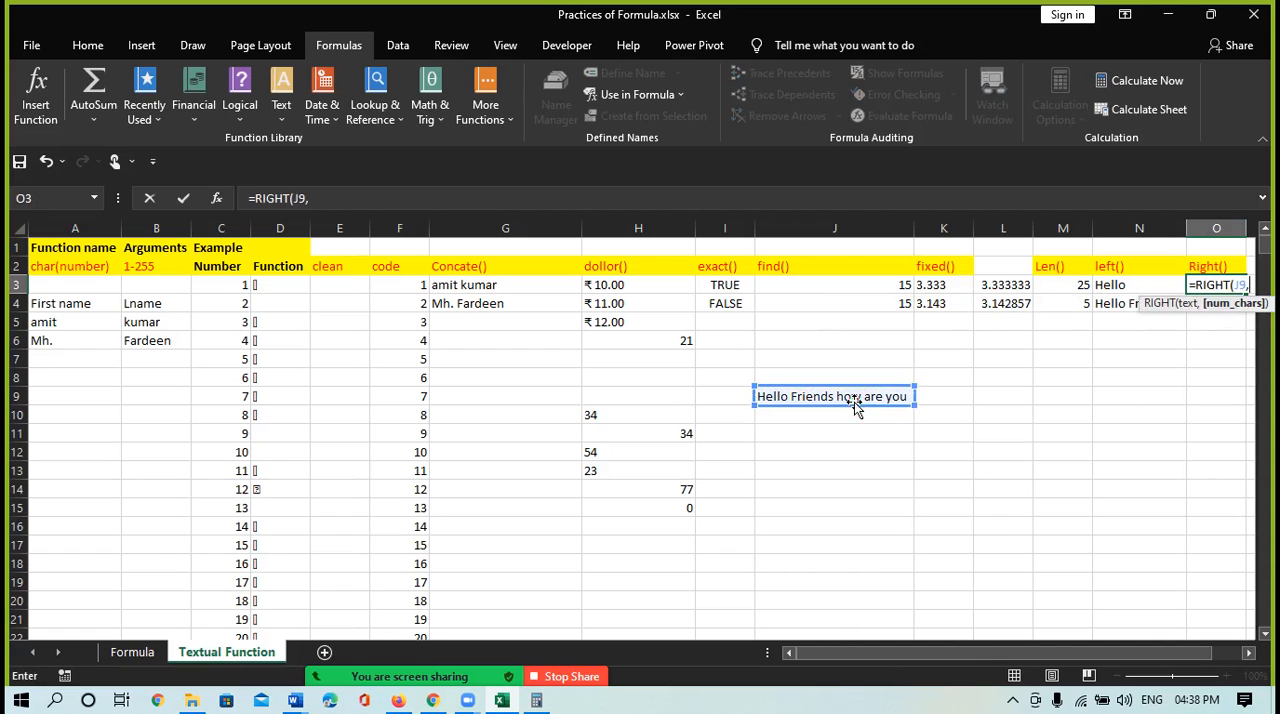
type("5)")
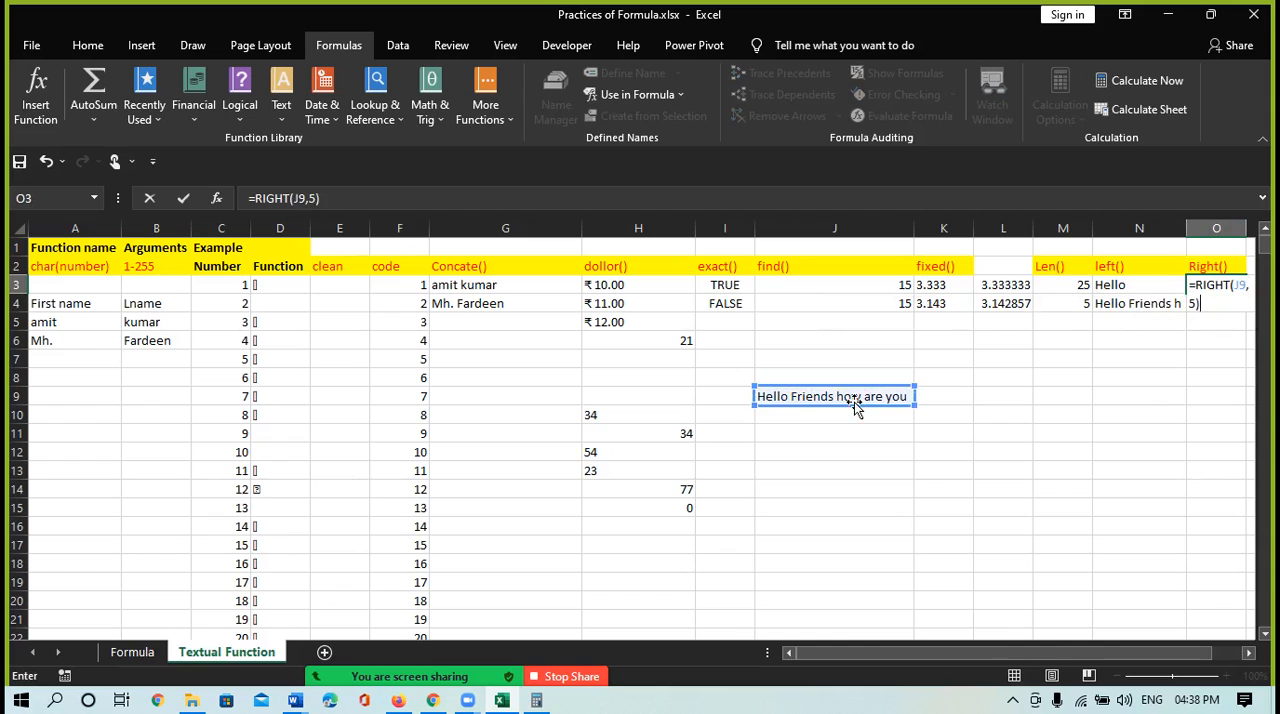
key("Return")
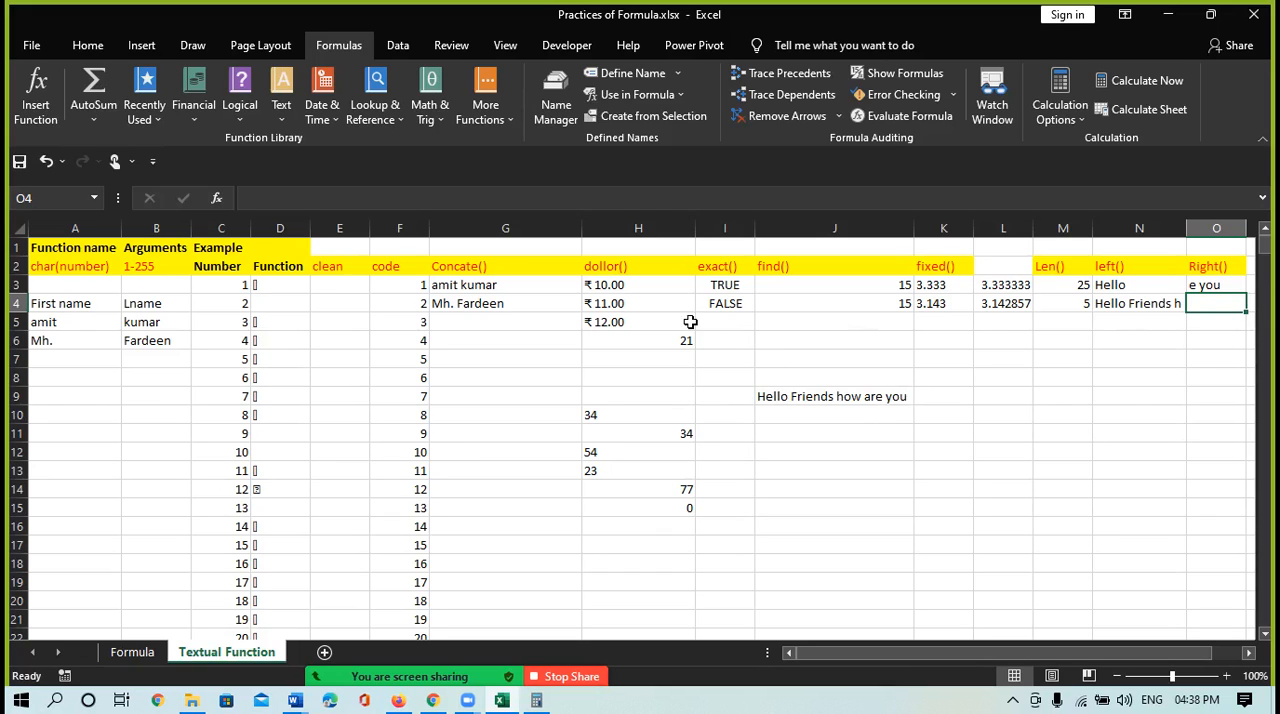
Autofit the widths of columns G and E to their contents
double_click(582, 224)
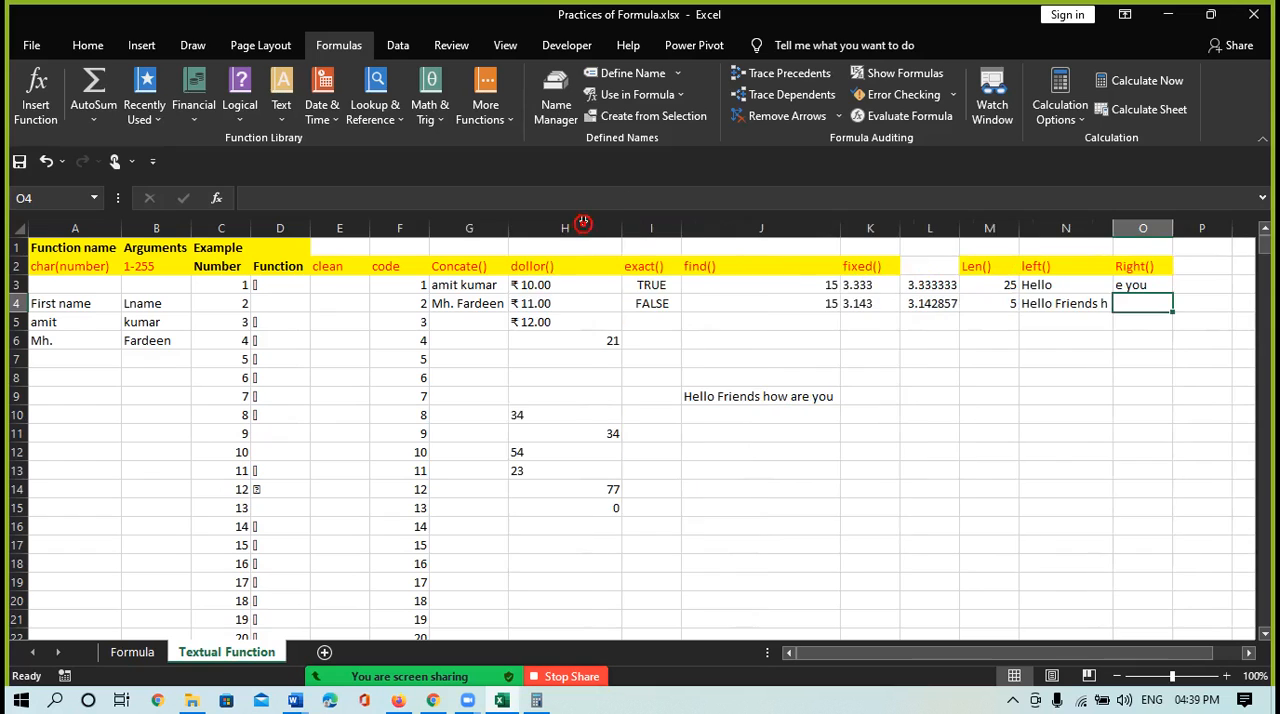
double_click(370, 227)
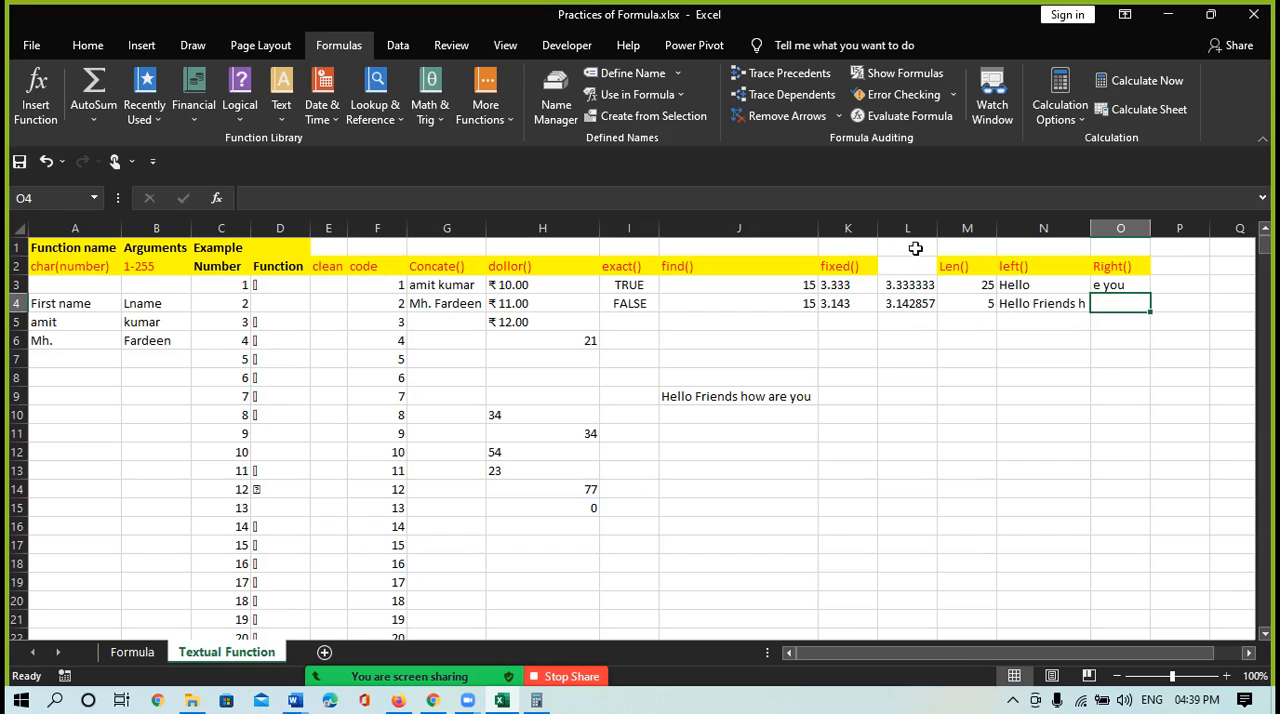
Add the column heading "mid()" in cell P2
left_click(1178, 260)
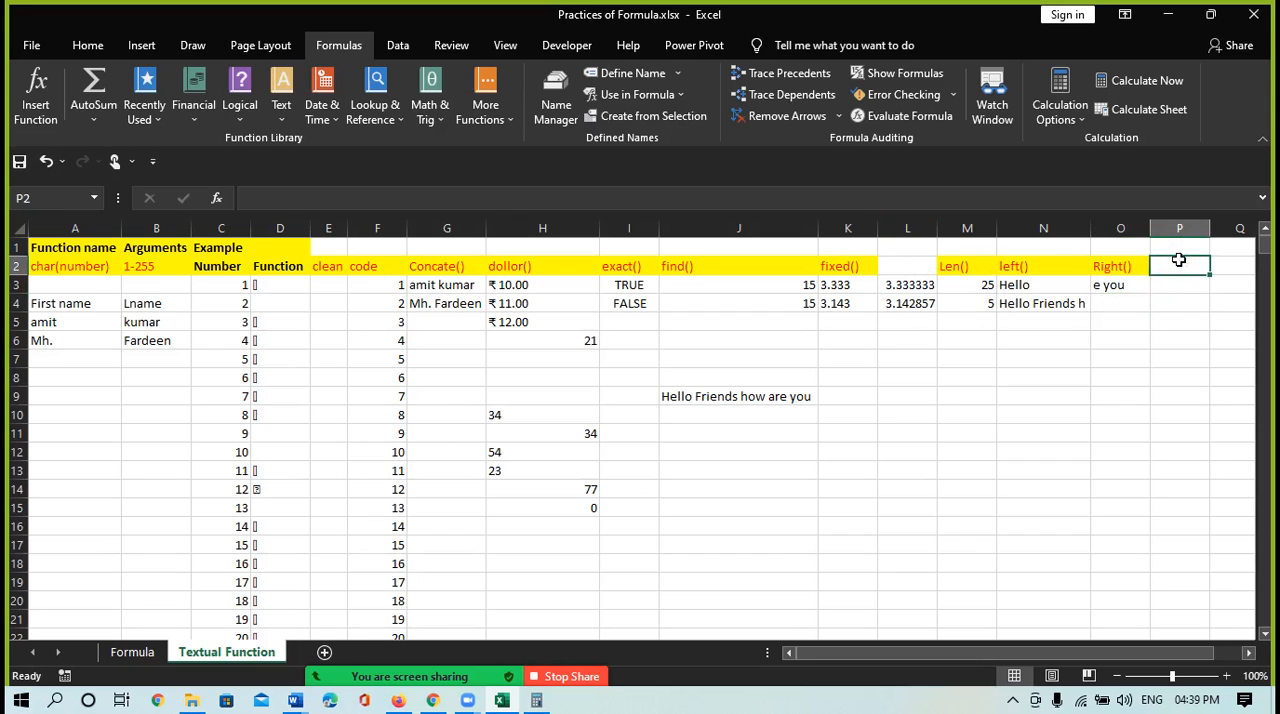
type("=mid")
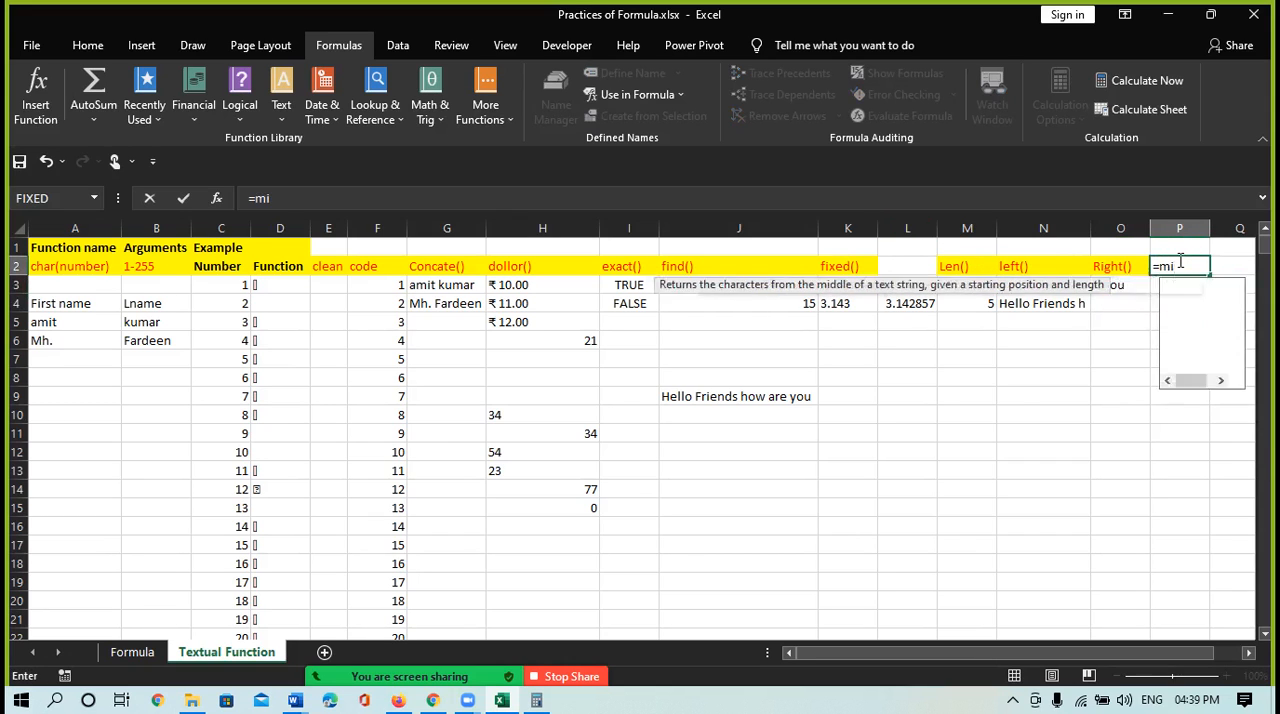
key("BackSpace")
key("BackSpace")
key("BackSpace")
key("BackSpace")
type("mid(")
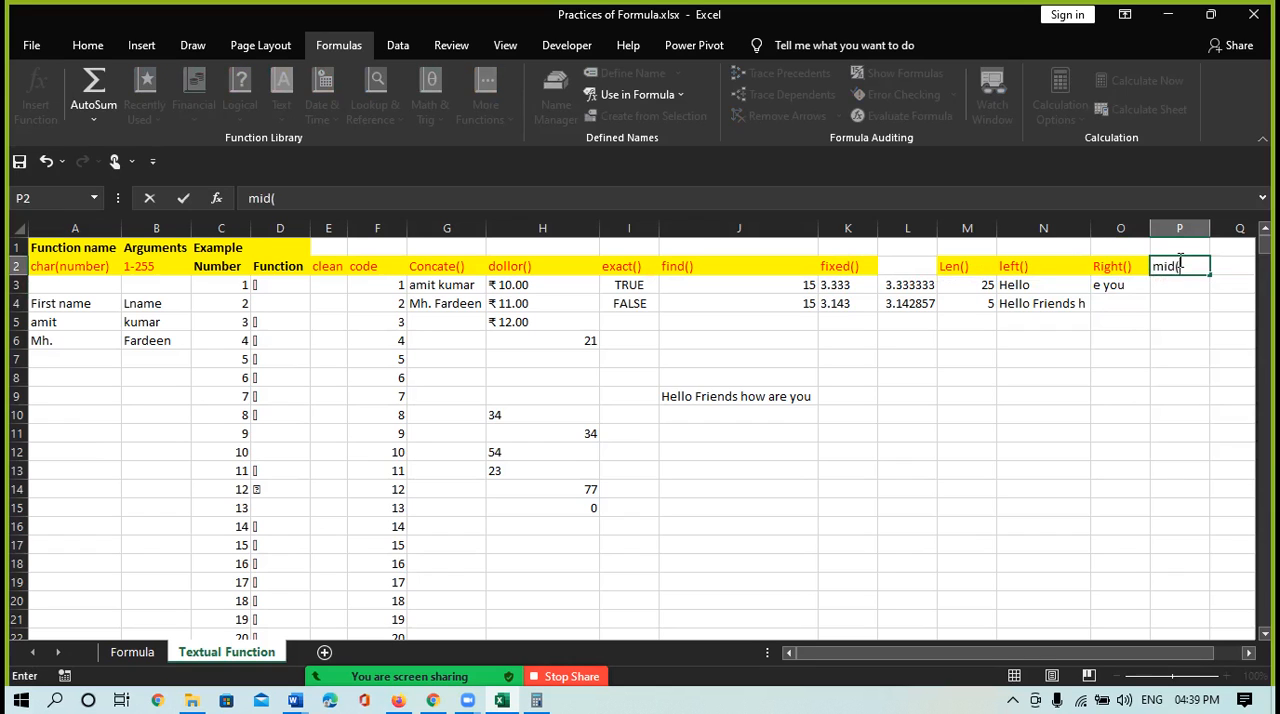
key("Return")
Enter =MID(J9,15,3) in cell P3 to extract three characters of the sample sentence starting at position 15
type("=mid")
key("Tab")
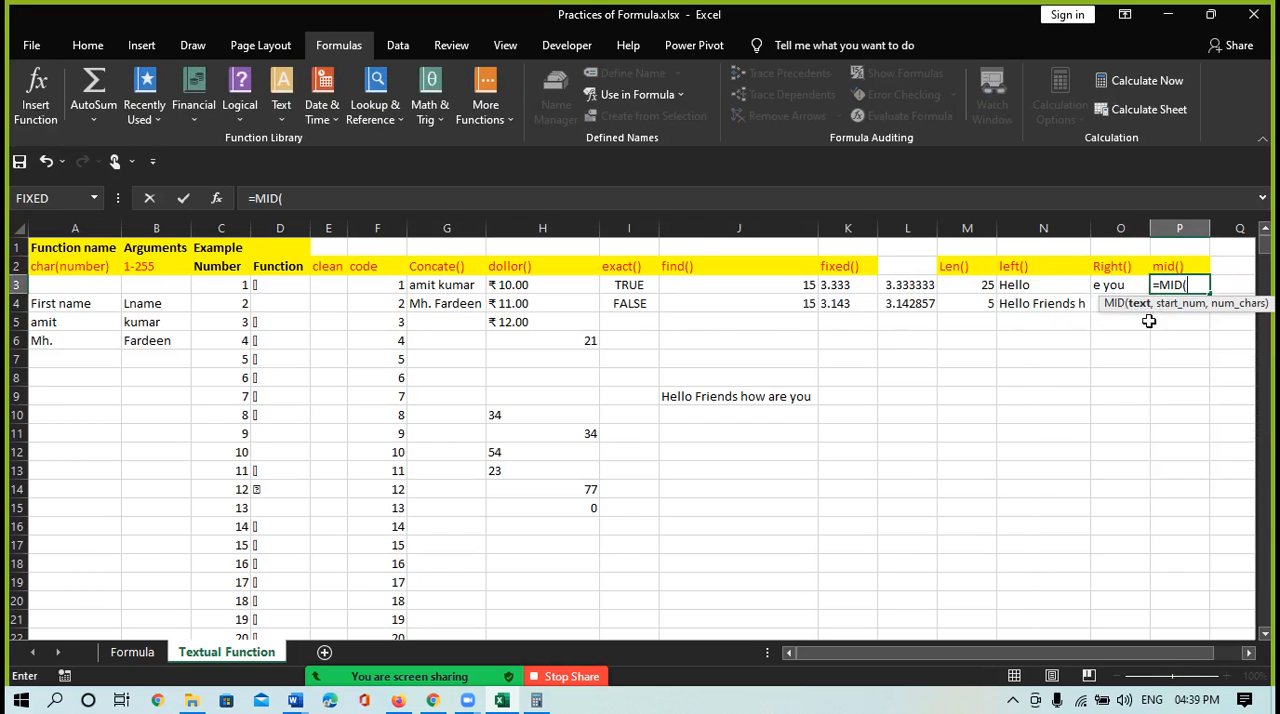
left_click(760, 401)
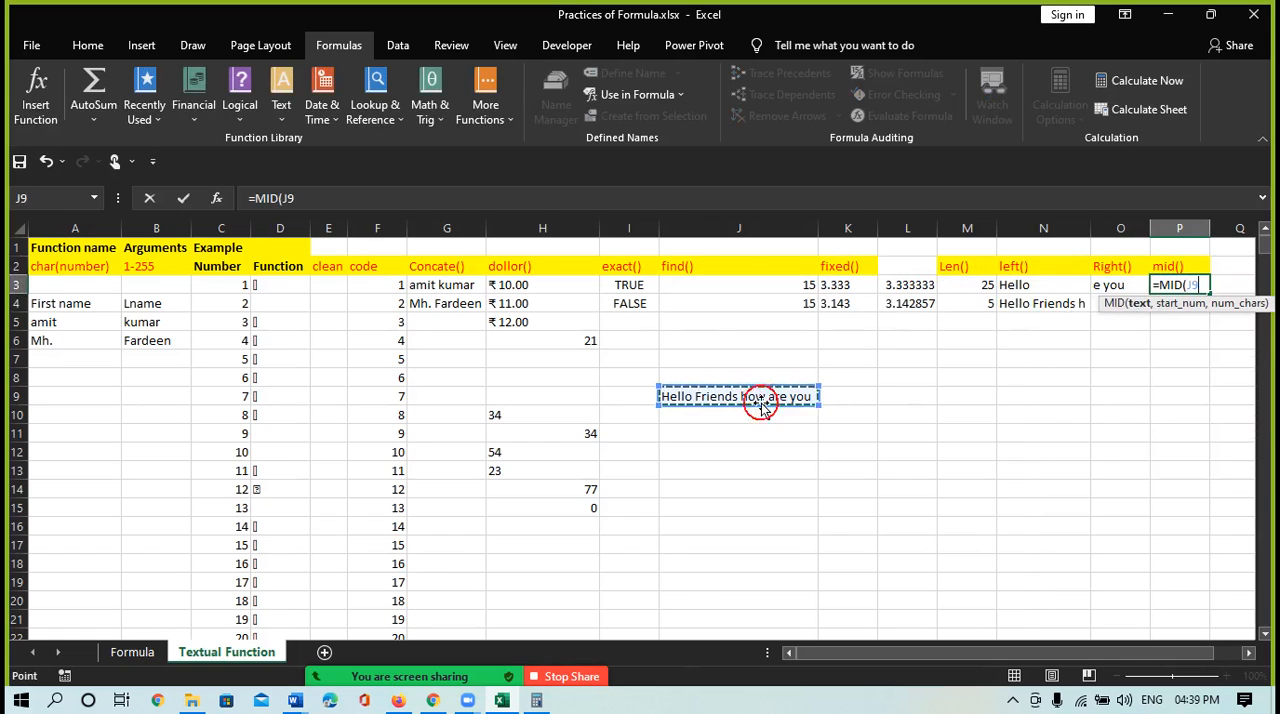
type(",1")
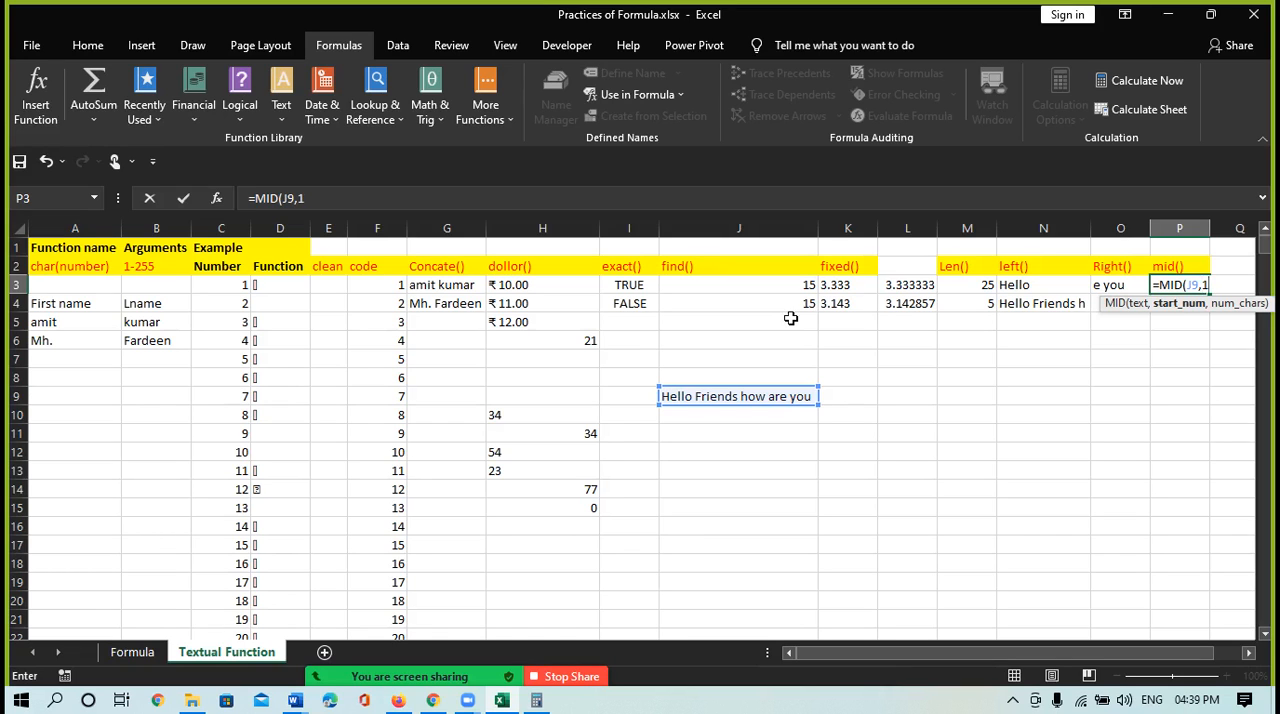
type(",")
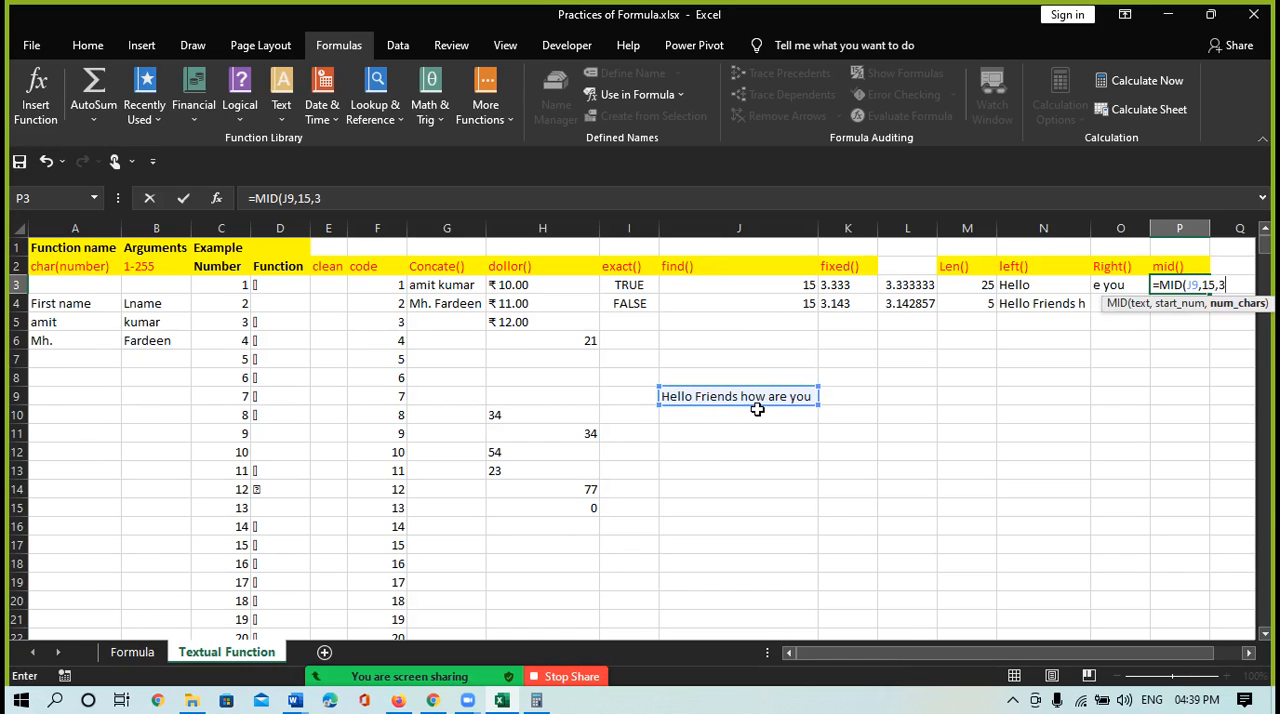
type("3")
key("Return")
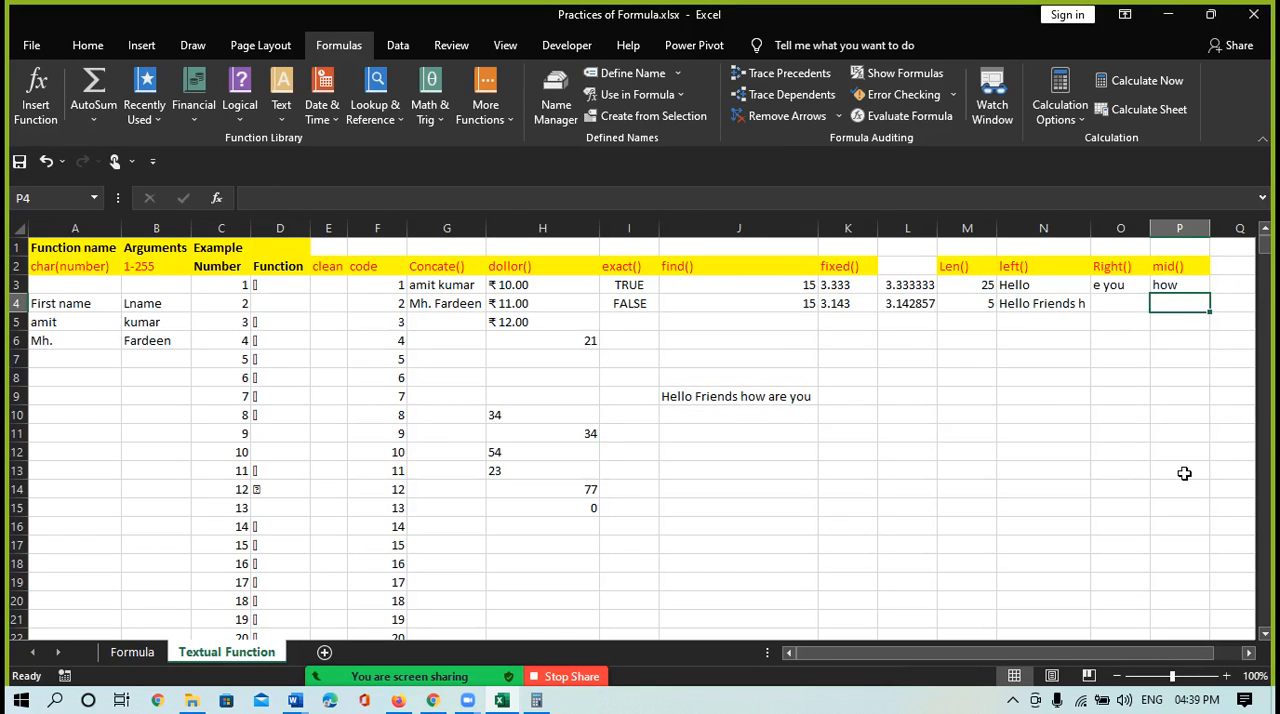
Enter =MID(J9,7,7) in cell P4 to extract seven characters of the sample sentence starting at position 7
type("=")
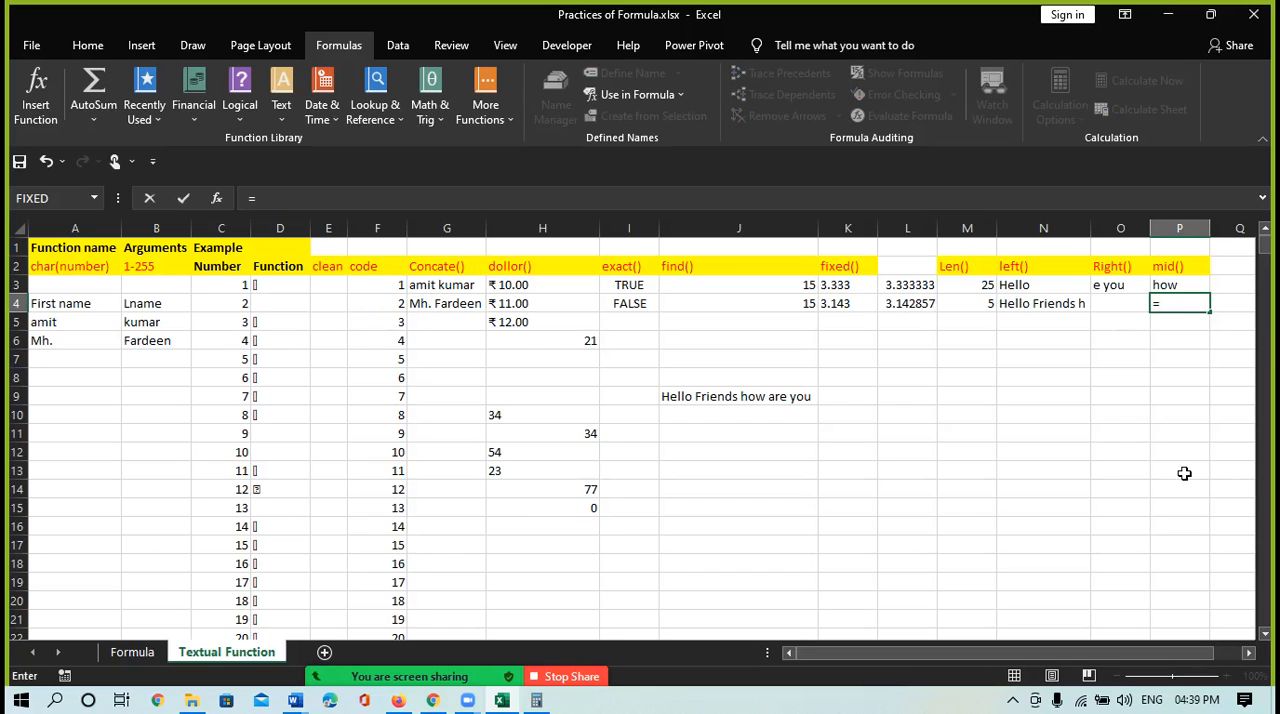
type("fi")
key("BackSpace")
key("BackSpace")
type("mid")
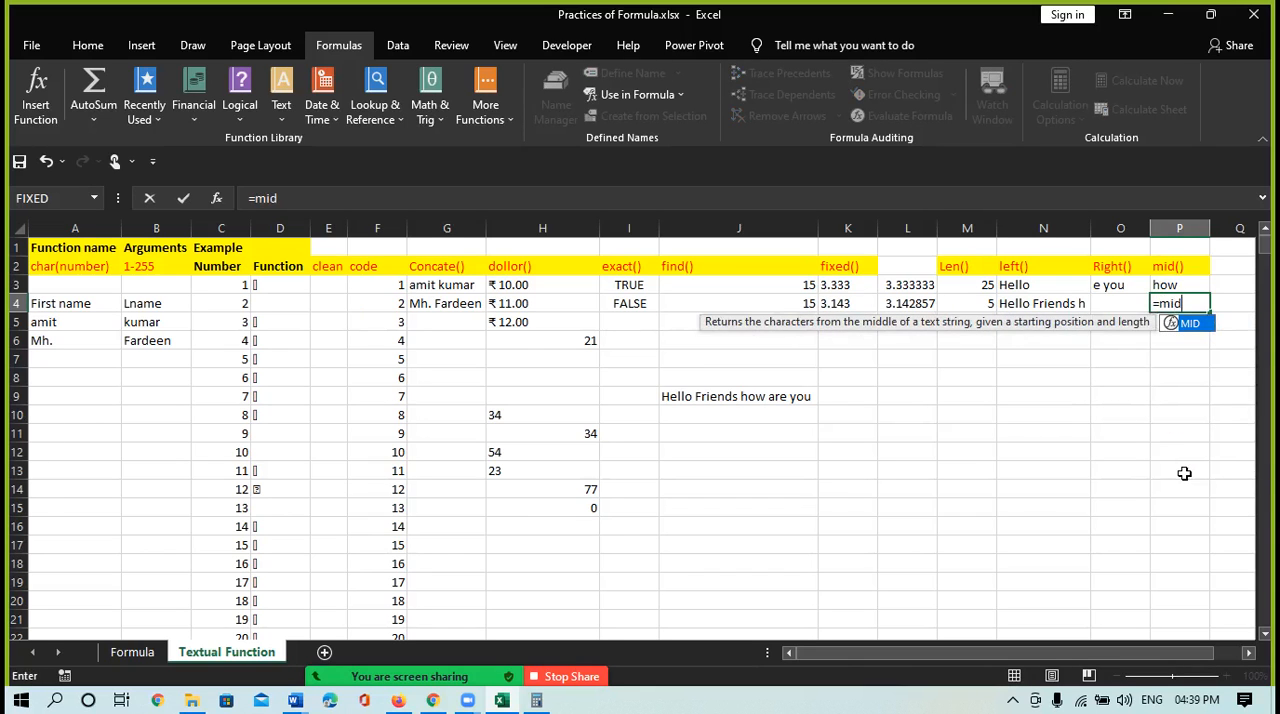
type("(")
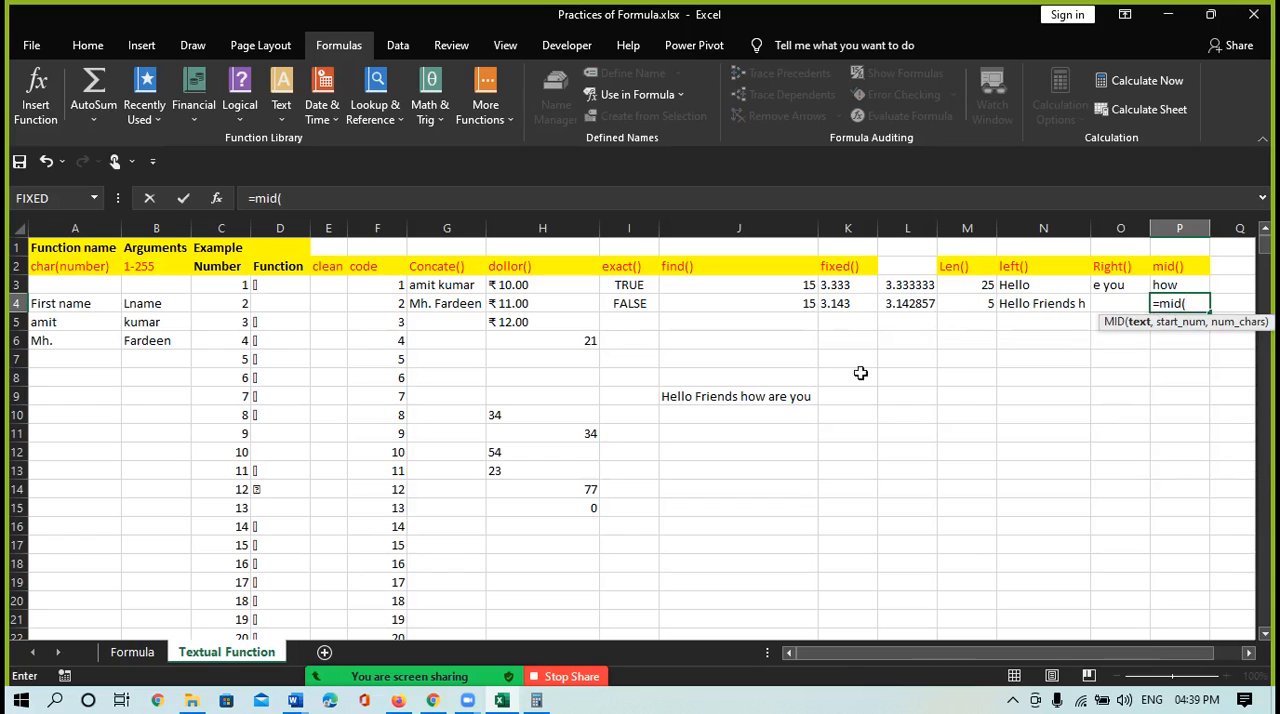
left_click(757, 392)
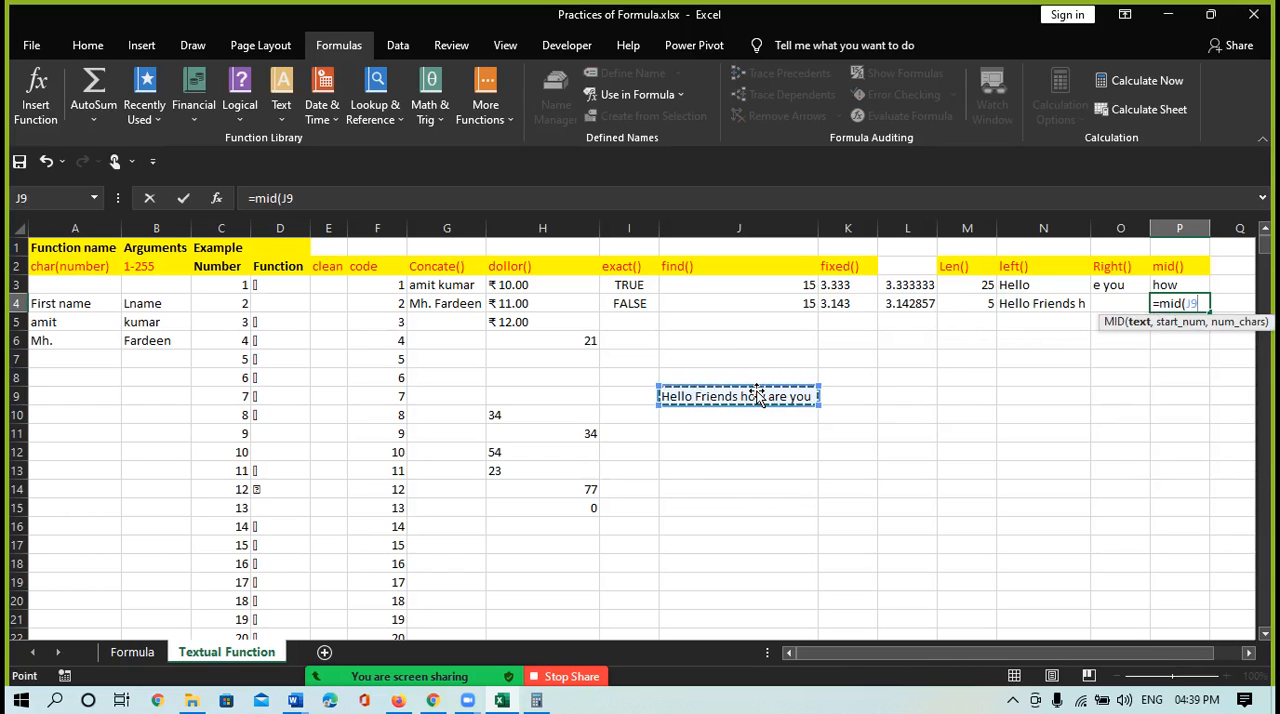
type(",")
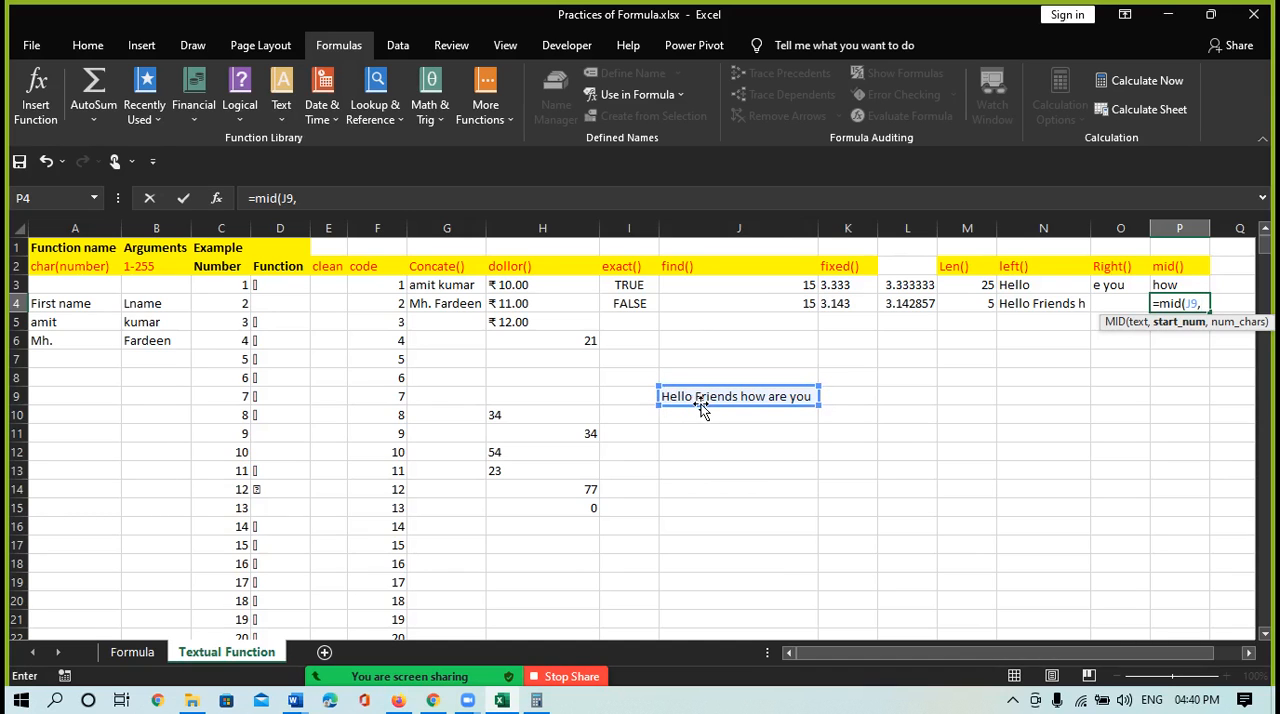
type("7,")
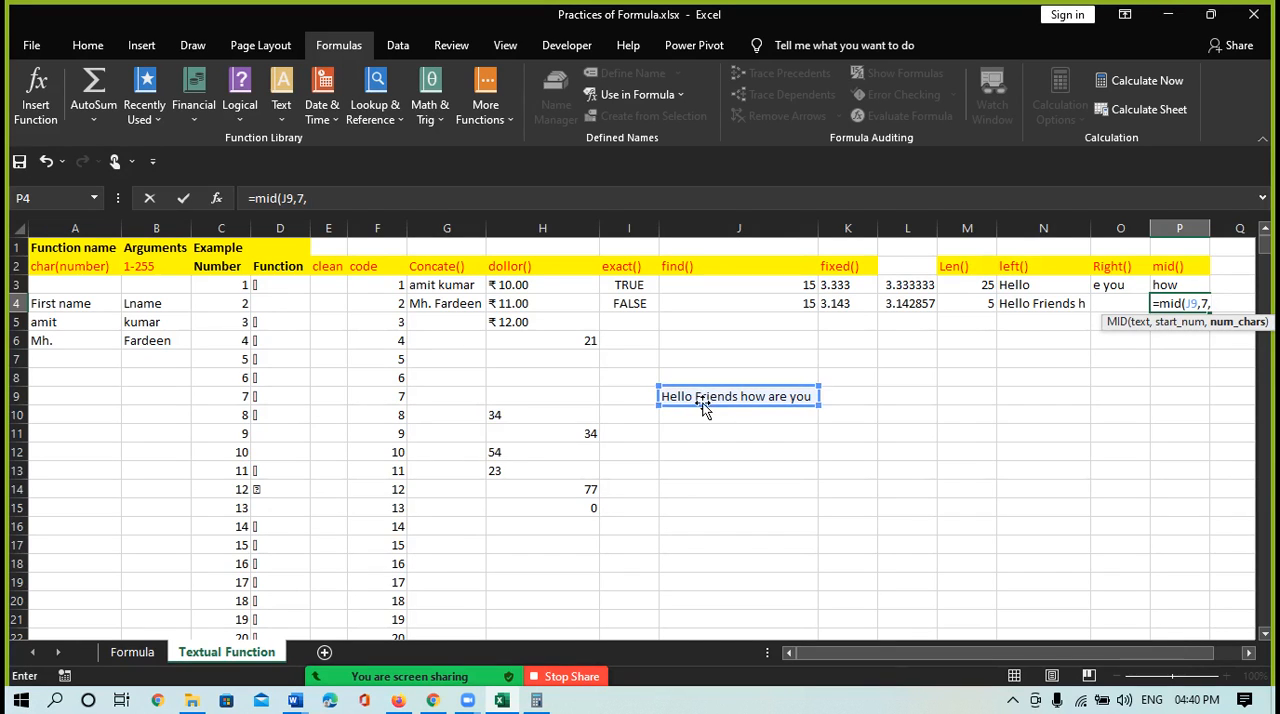
type("7")
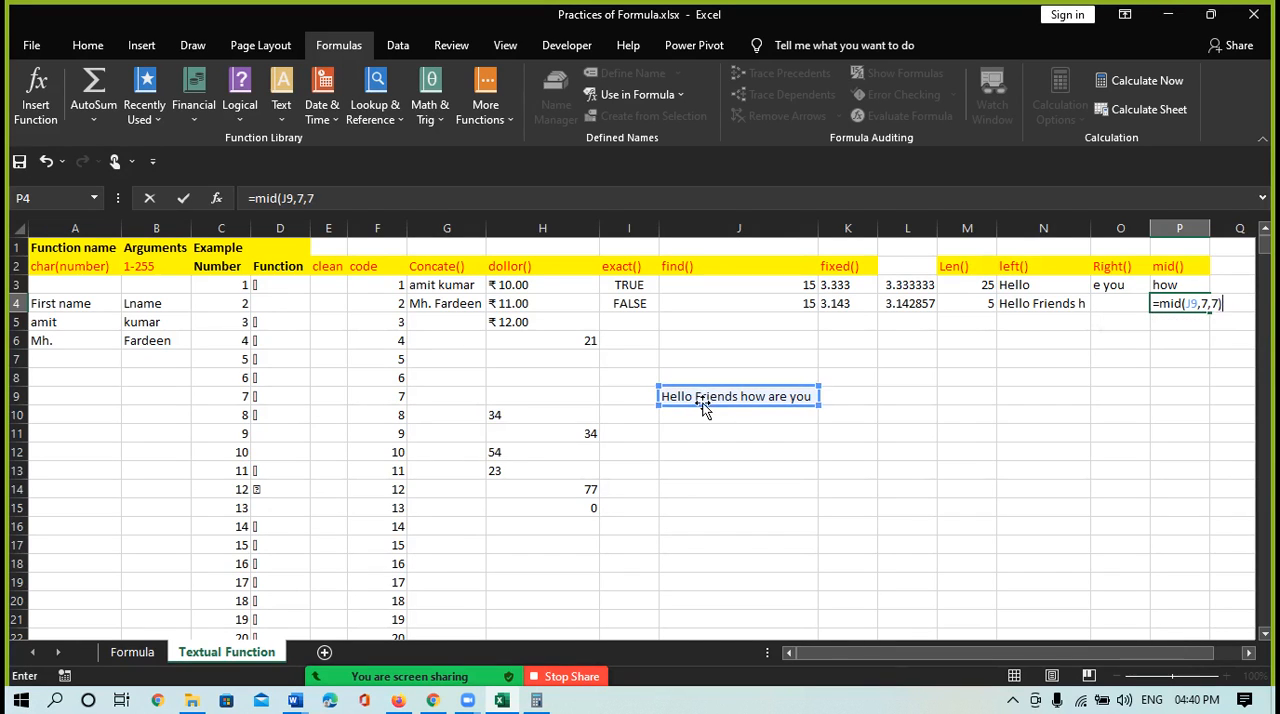
key("Return")
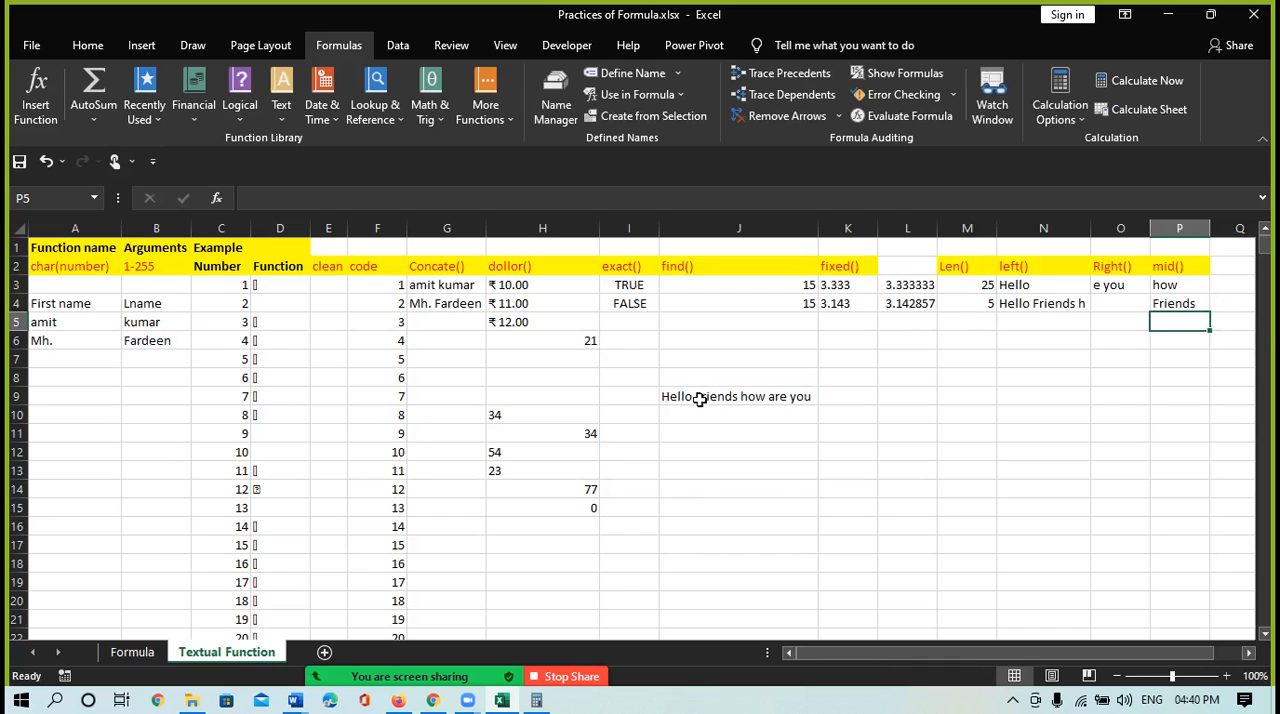
Examine the character positions of the sample sentence in J9 and the MID formula in cell P4
double_click(668, 398)
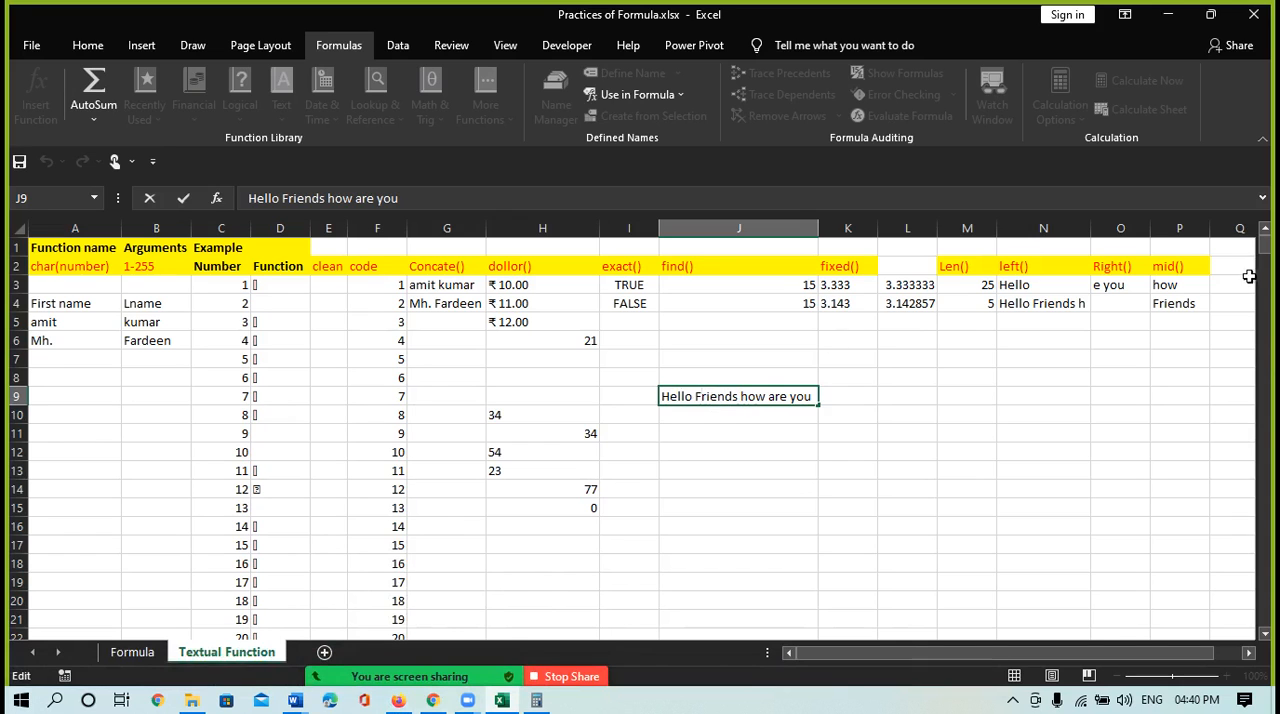
key("Return")
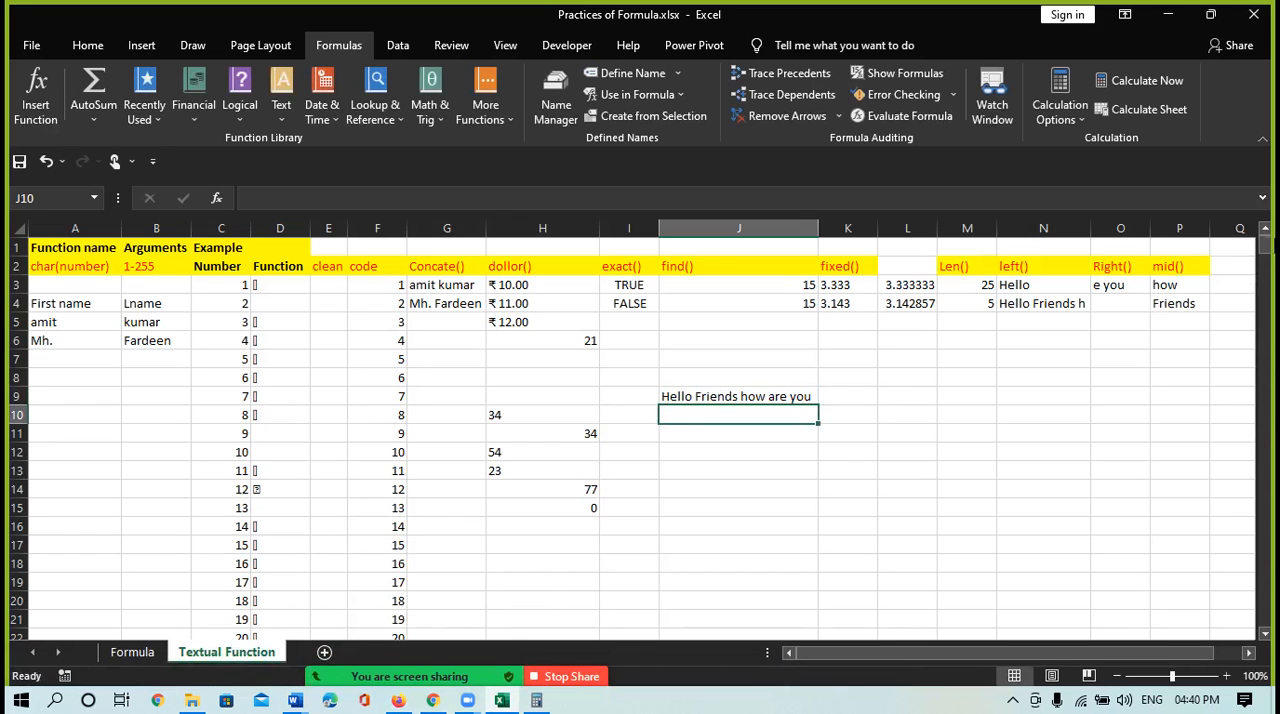
left_click(1173, 301)
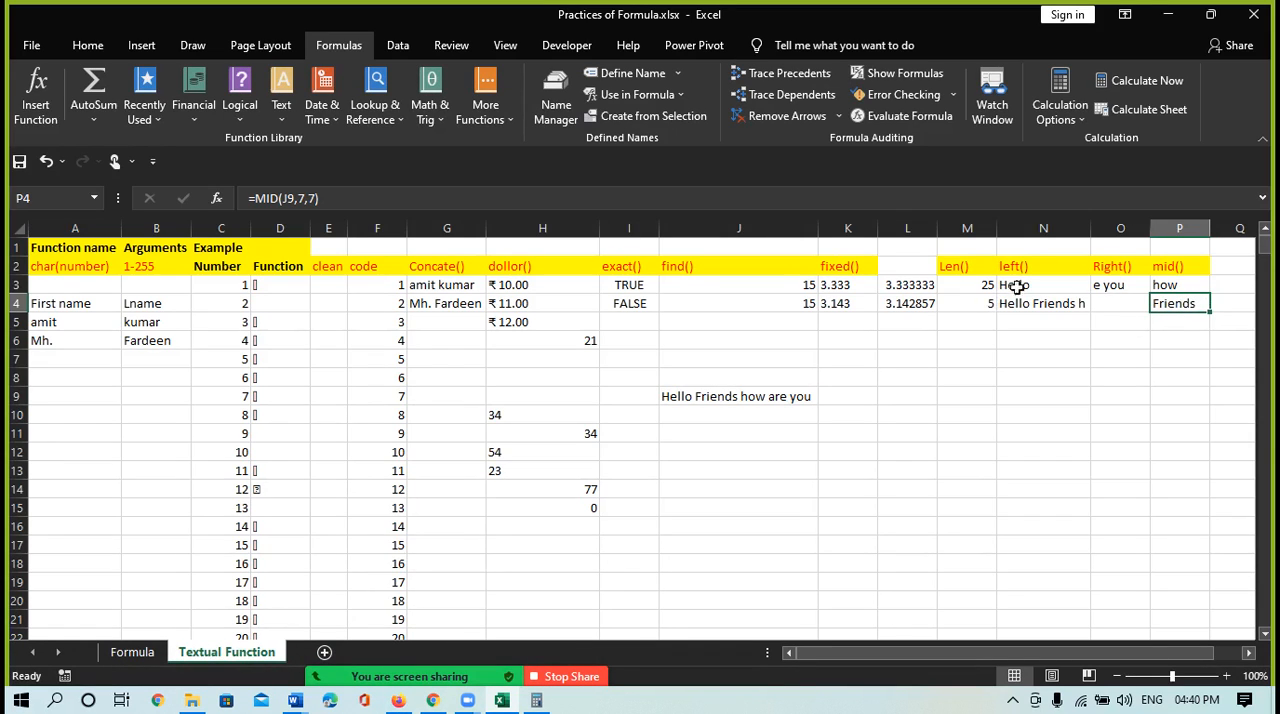
Look through Excel's list of text functions from BAHTTEXT down to VALUE
left_click(282, 118)
left_click_drag(402, 362, 388, 333)
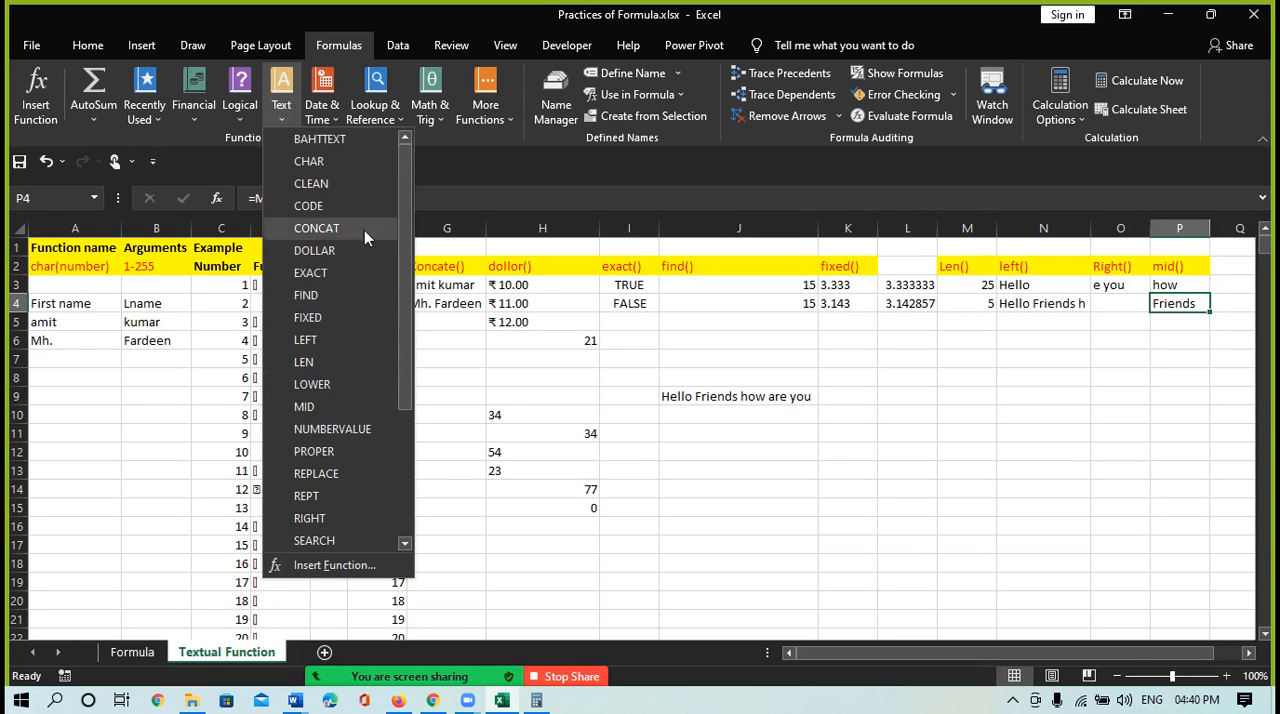
left_click_drag(402, 368, 395, 493)
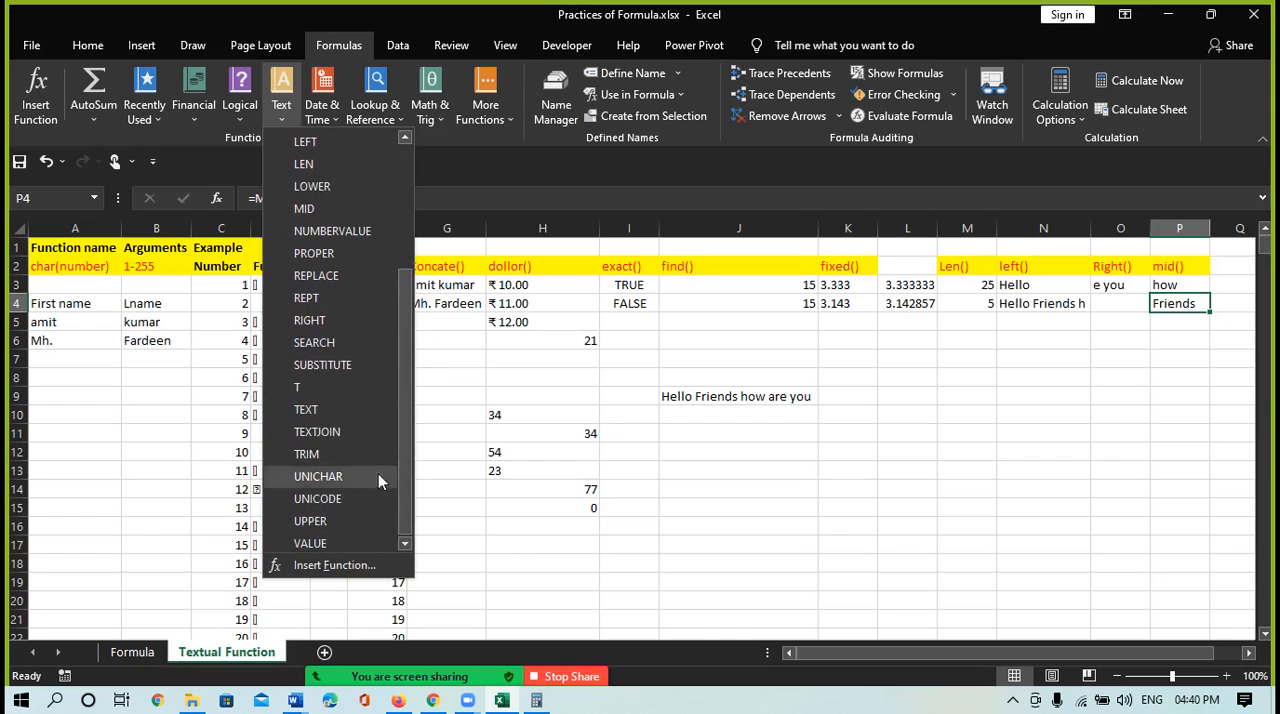
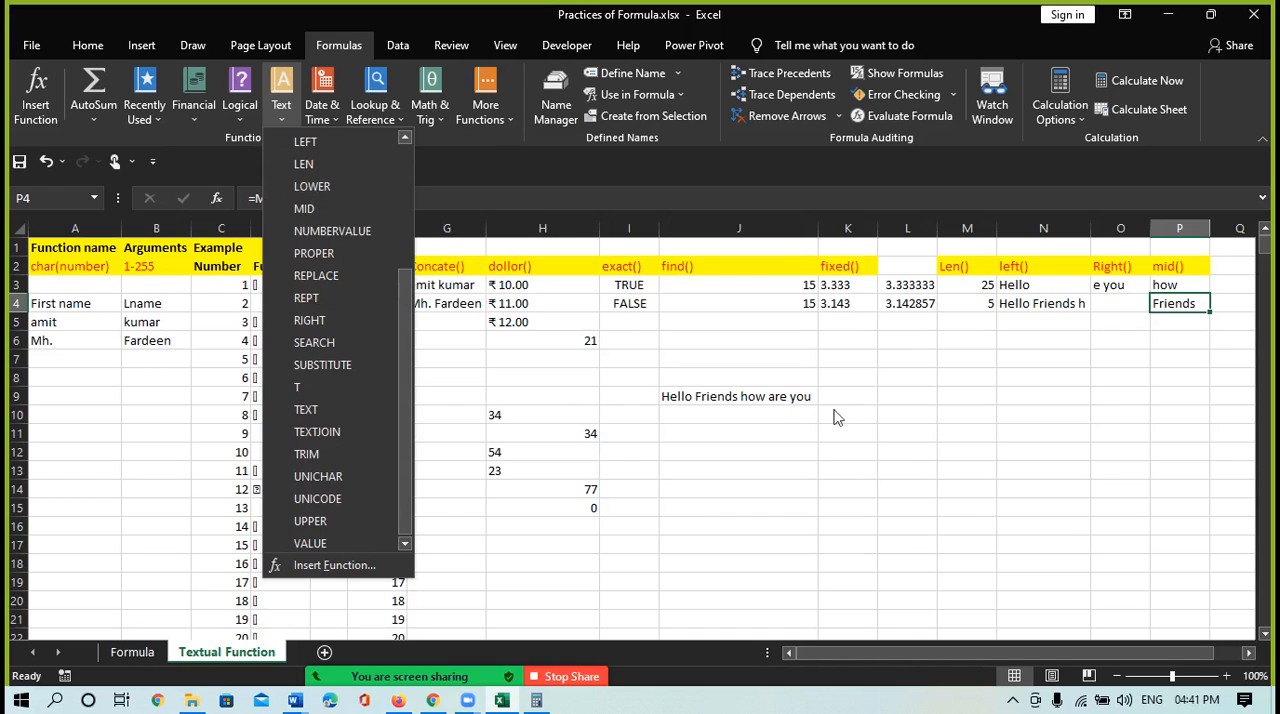
Enter the heading lower() in cell Q2, beside the mid() heading
left_click(1227, 274)
left_click(1224, 268)
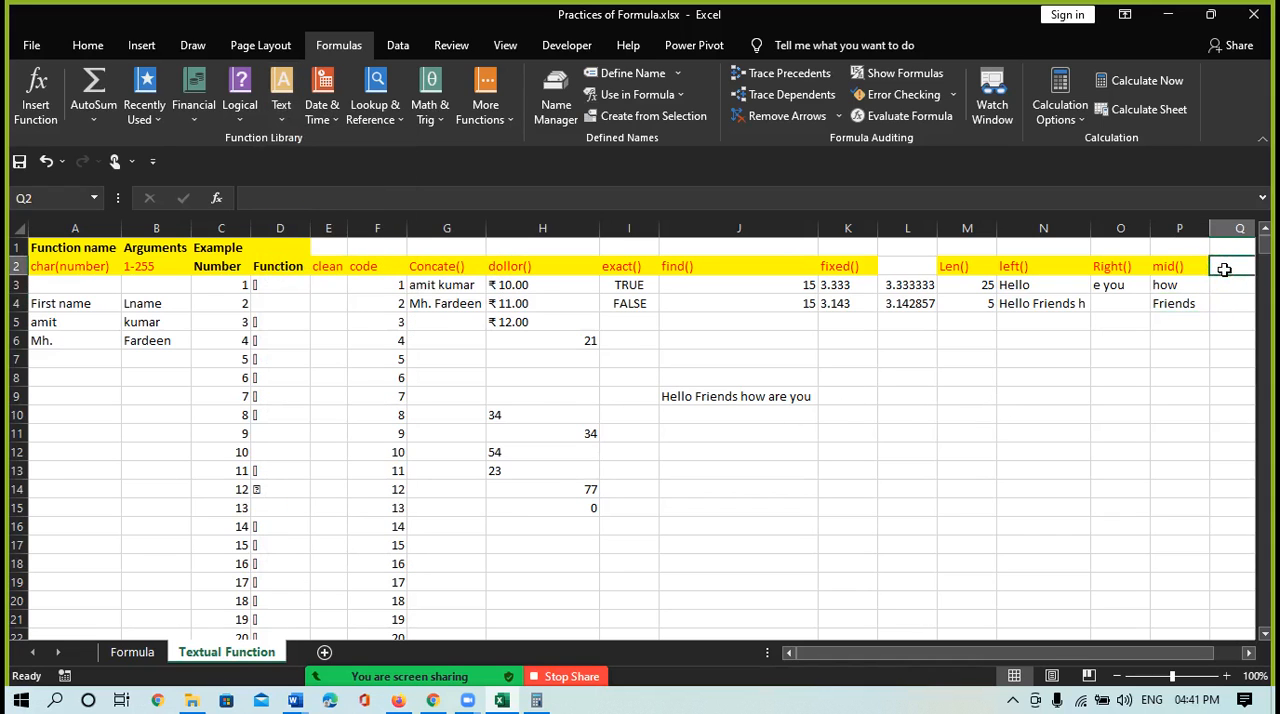
type("lower(")
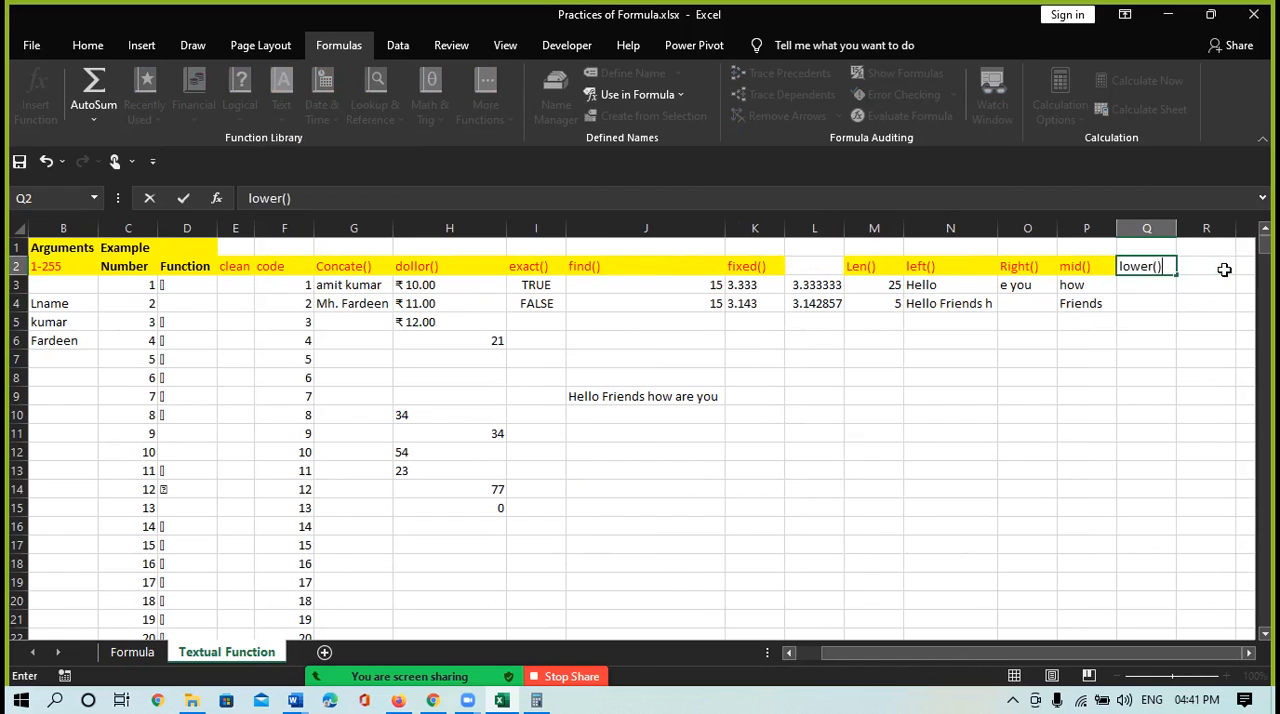
key("Return")
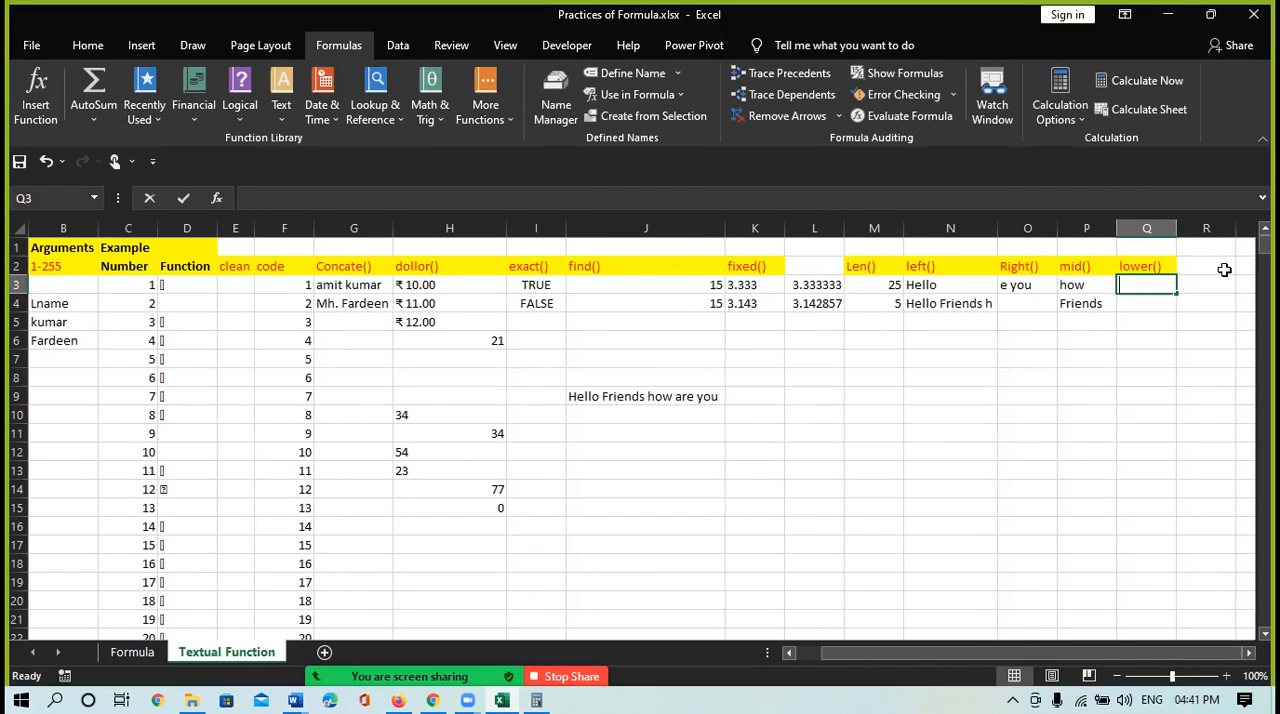
Enter =LOWER(J9) in cell Q3 to convert the sample sentence to lowercase
type("=low")
key("Tab")
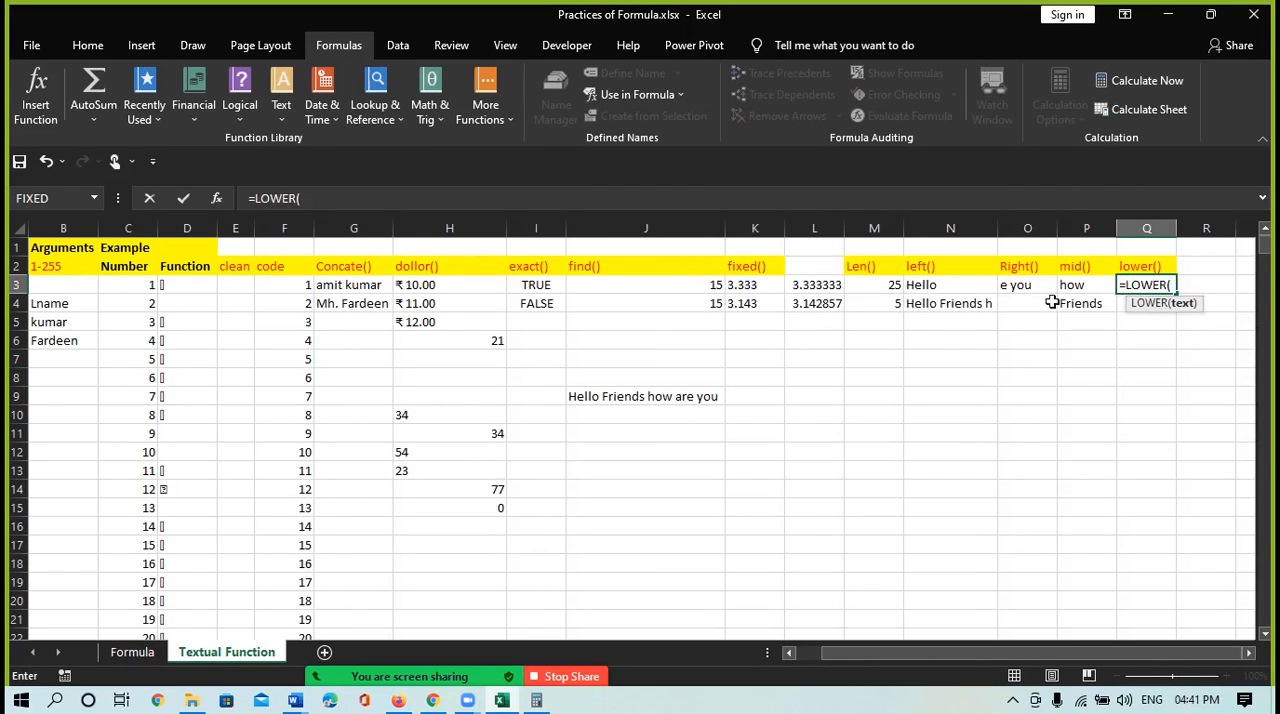
left_click(624, 397)
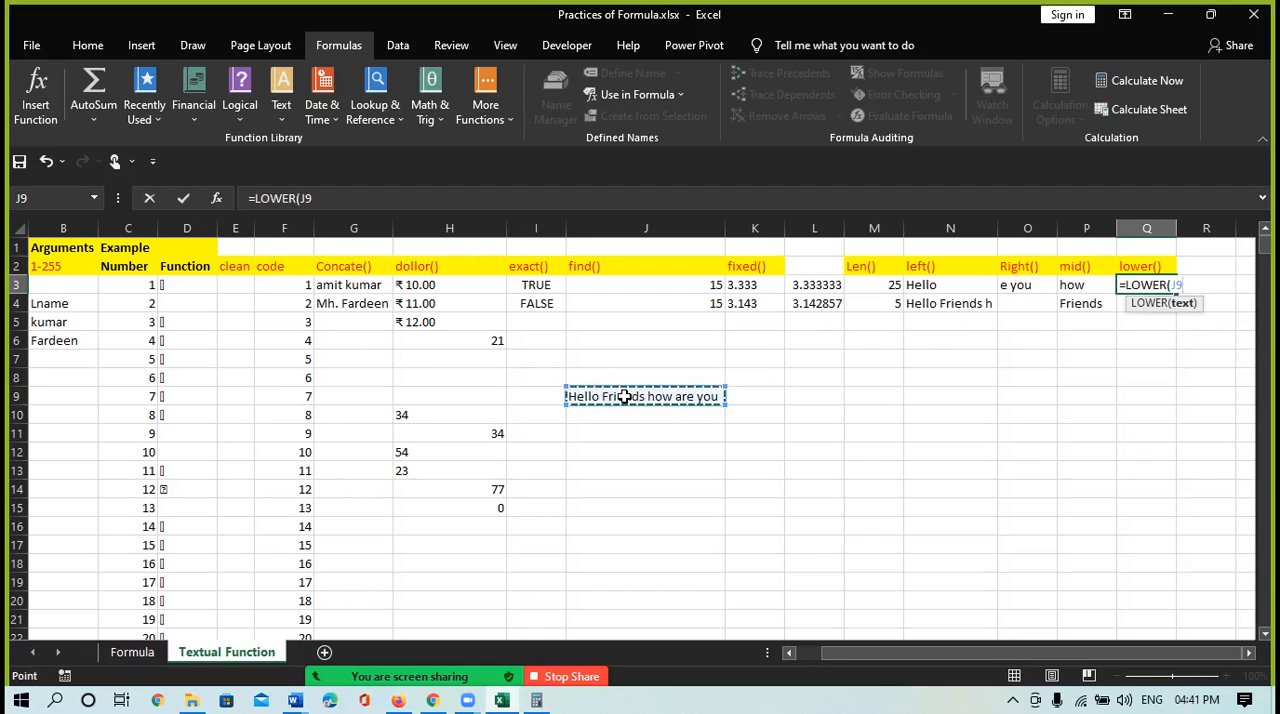
type(")")
key("Return")
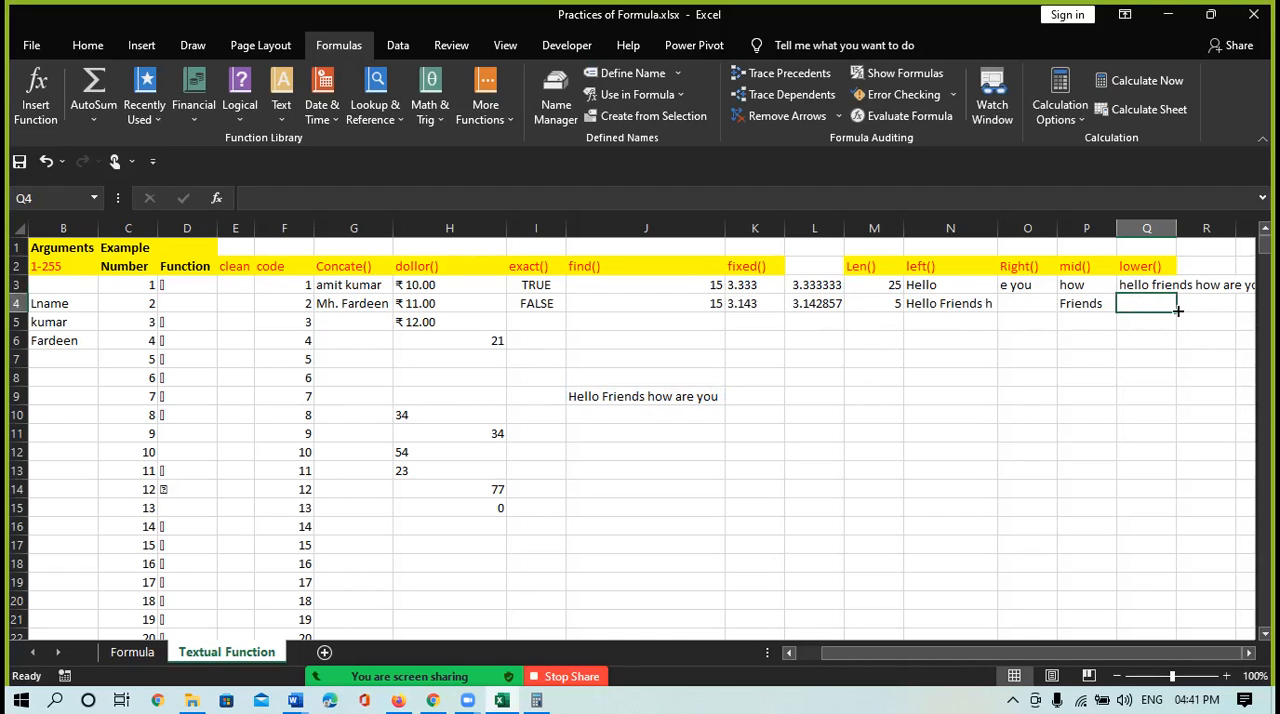
Wrap the text of the LOWER result in cell Q3
left_click(1150, 286)
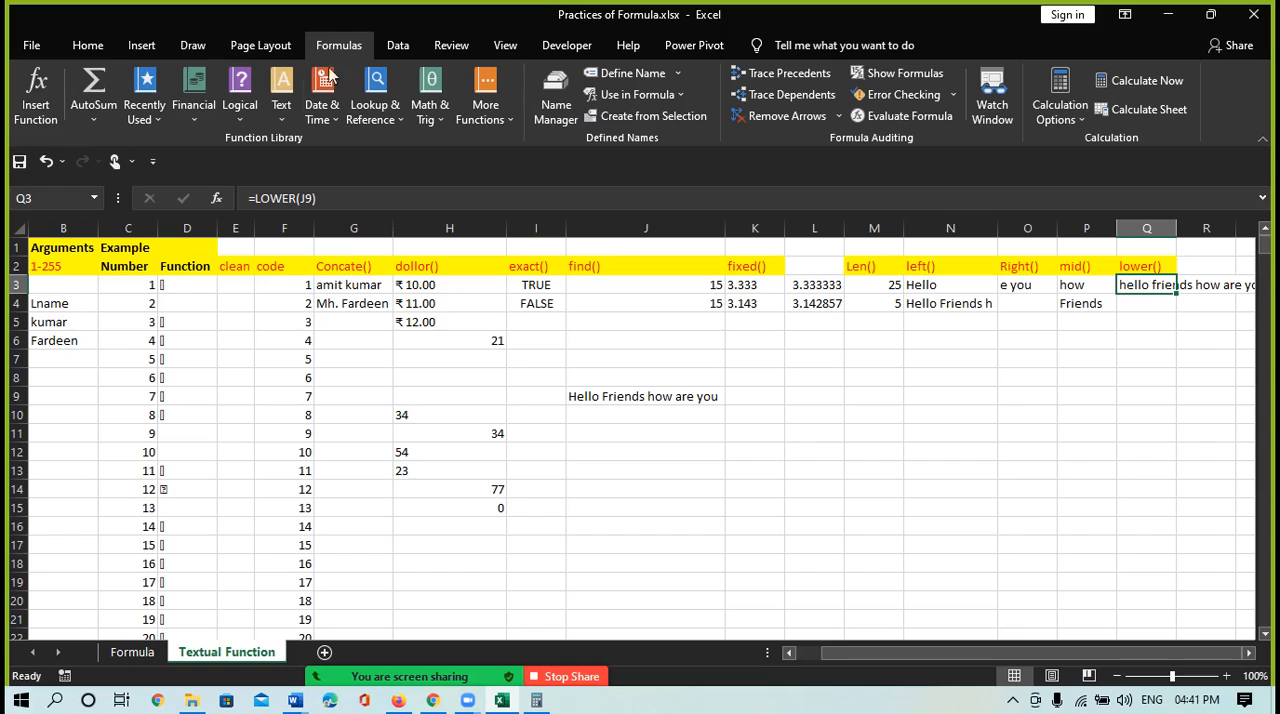
left_click(88, 45)
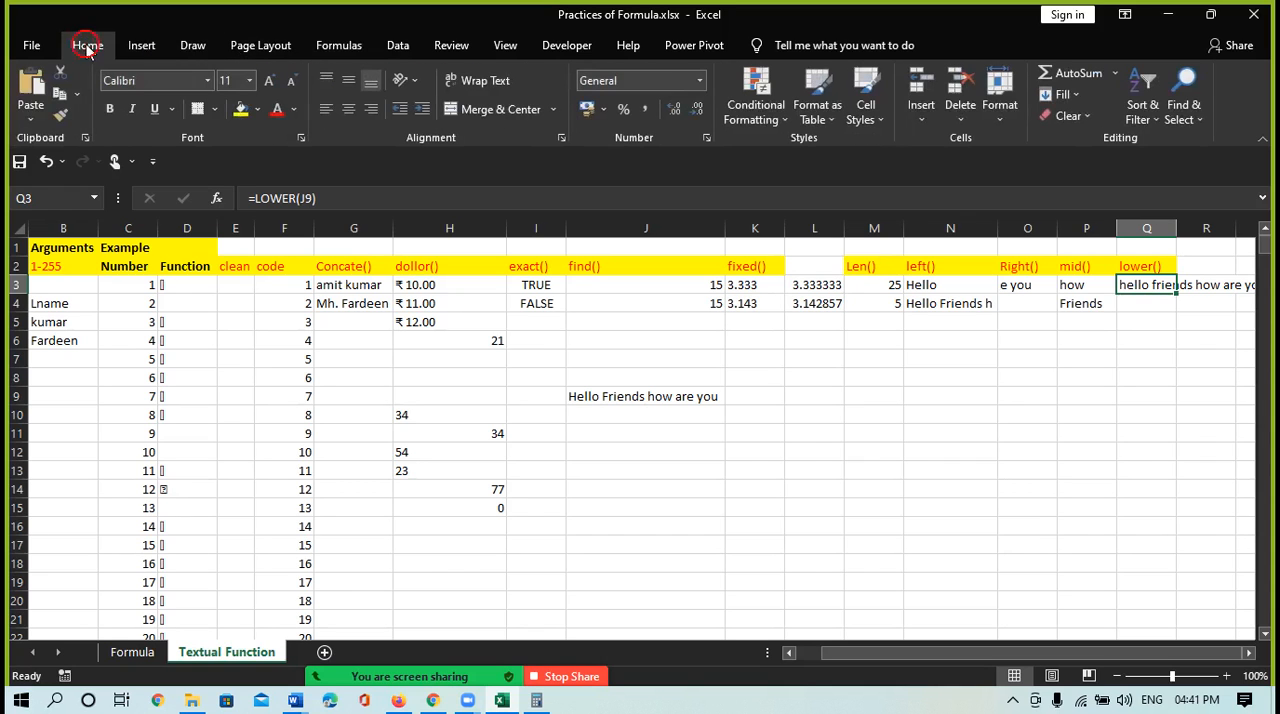
left_click(485, 80)
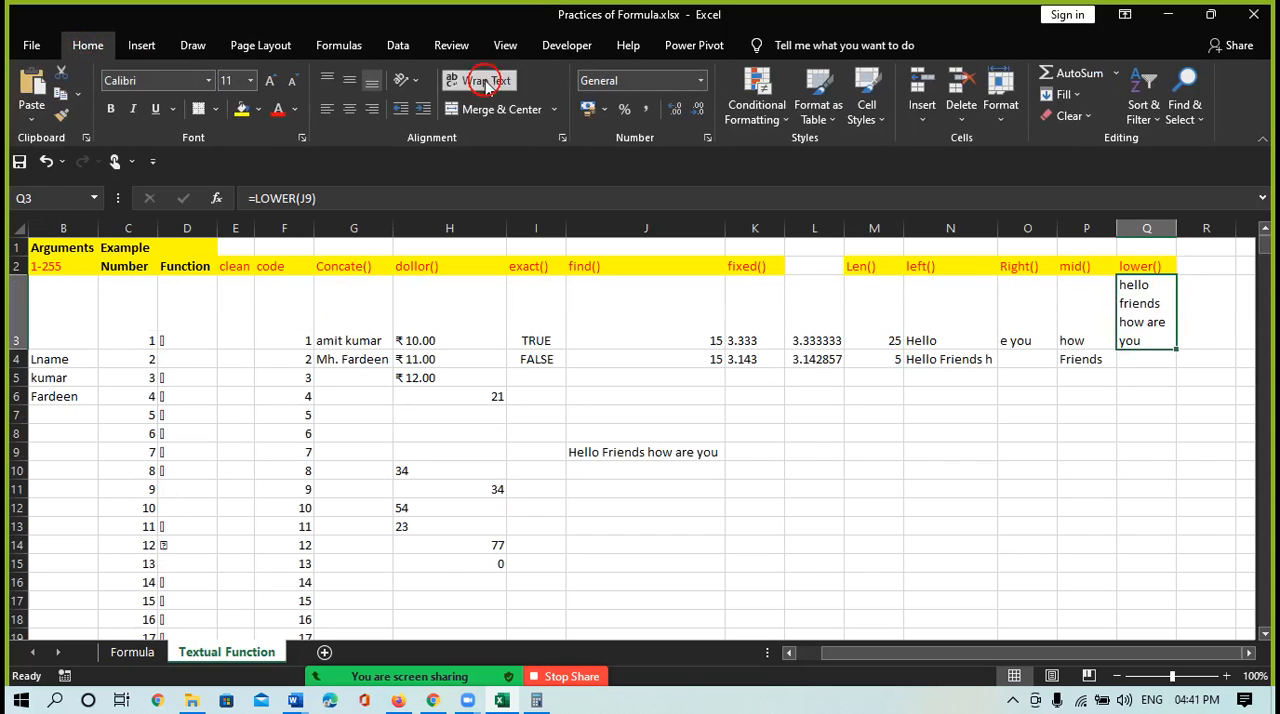
Enter the heading upper() as plain text in cell R2
left_click(1198, 292)
left_click(1193, 265)
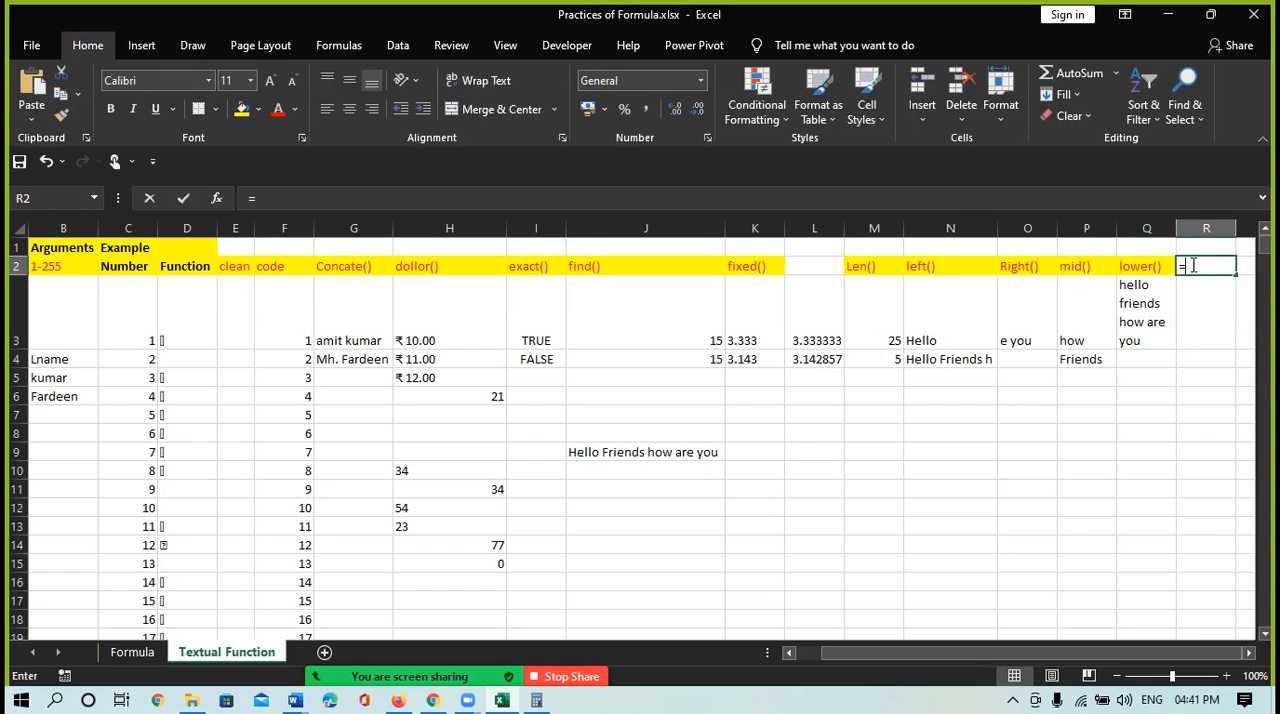
type("=UPPER(")
key("BackSpace")
key("BackSpace")
key("BackSpace")
key("BackSpace")
key("BackSpace")
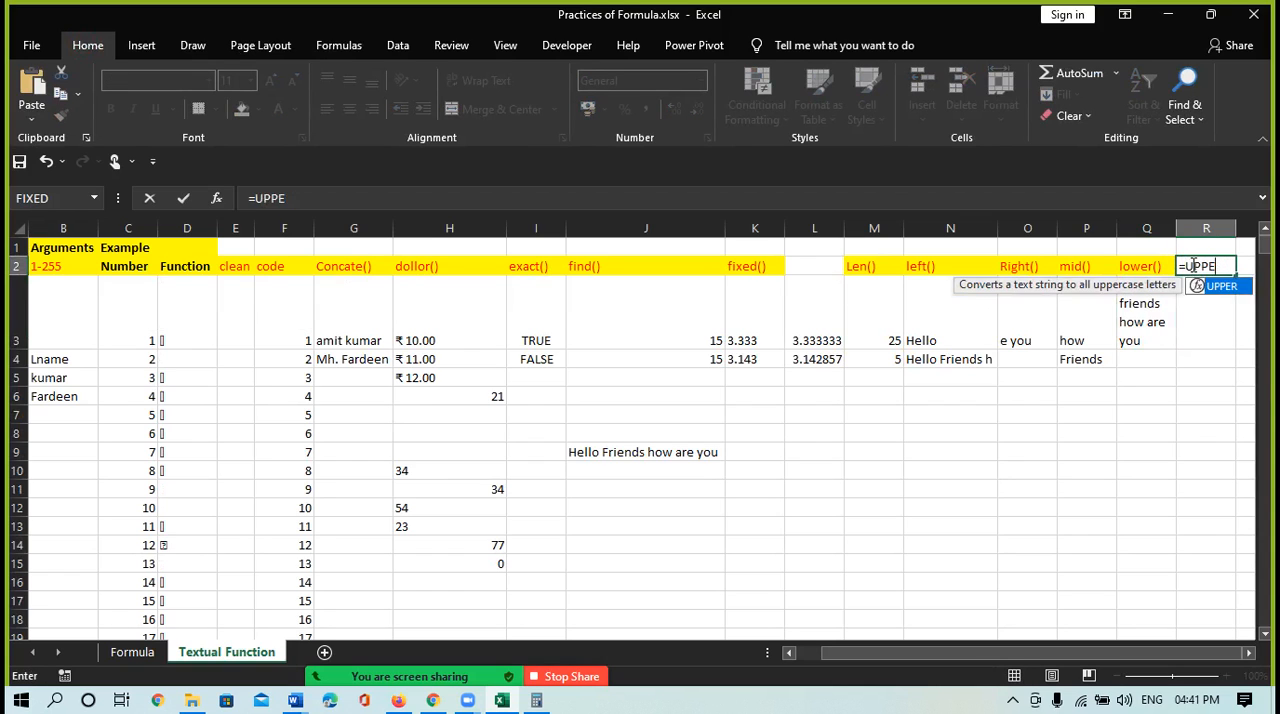
key("BackSpace")
key("BackSpace")
type("upper(")
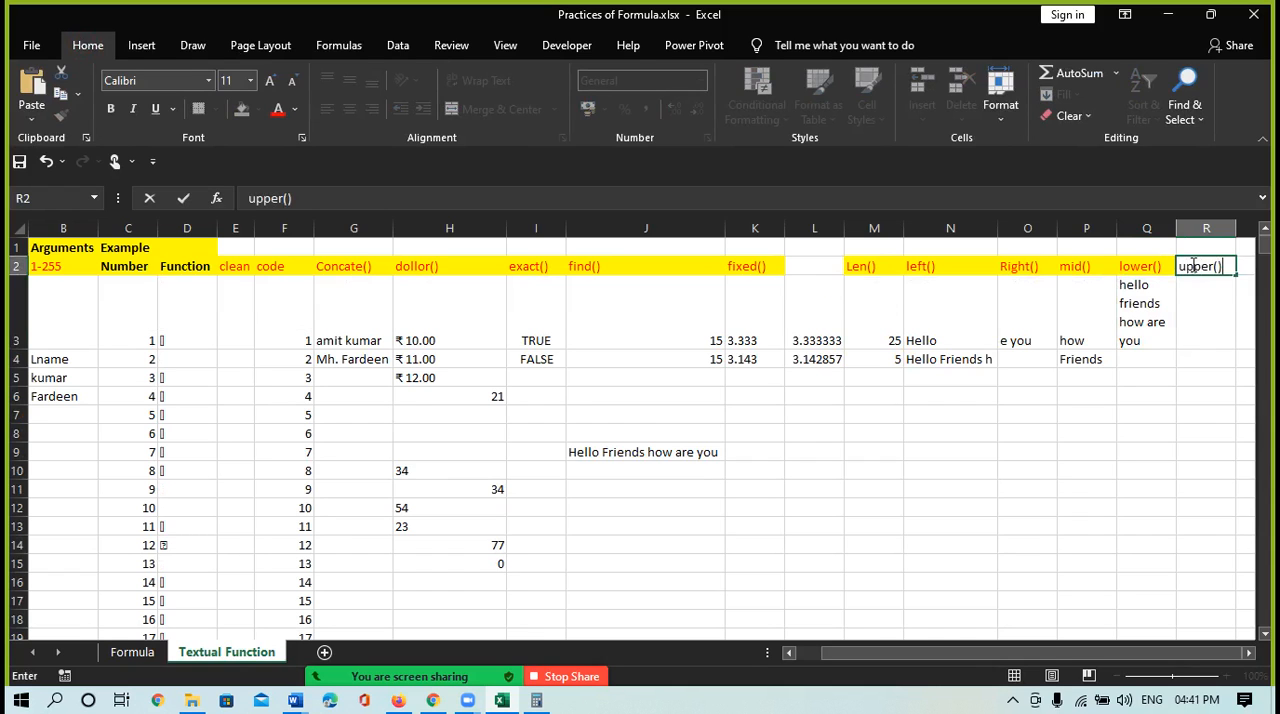
key("Return")
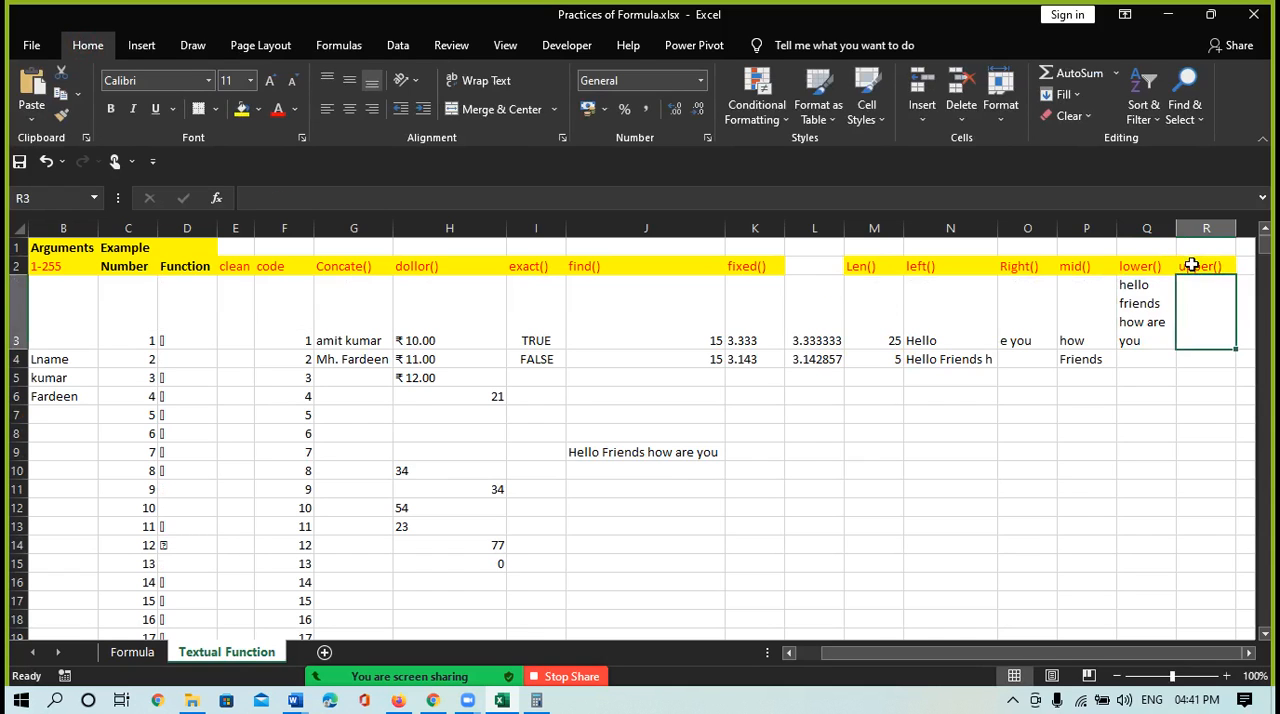
Enter an UPPER formula referring to Q3 in cell R3 and wrap the cell's text
type("=up")
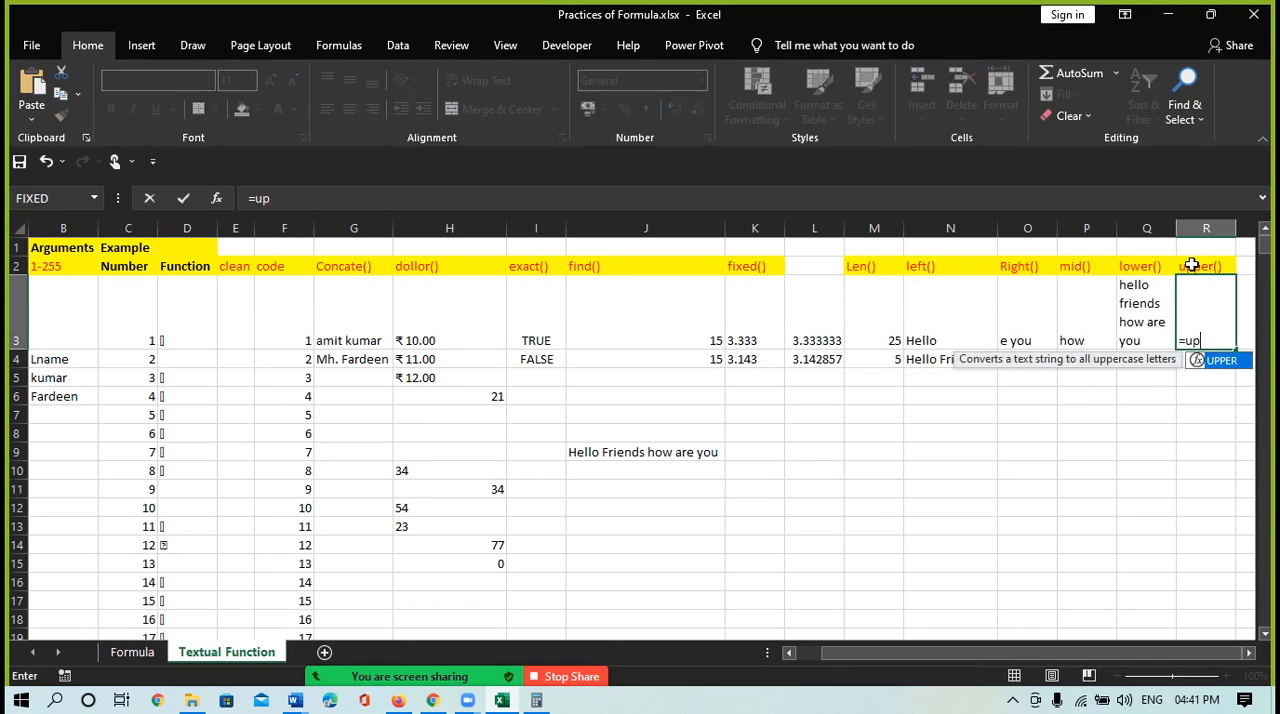
key("Tab")
left_click(1158, 344)
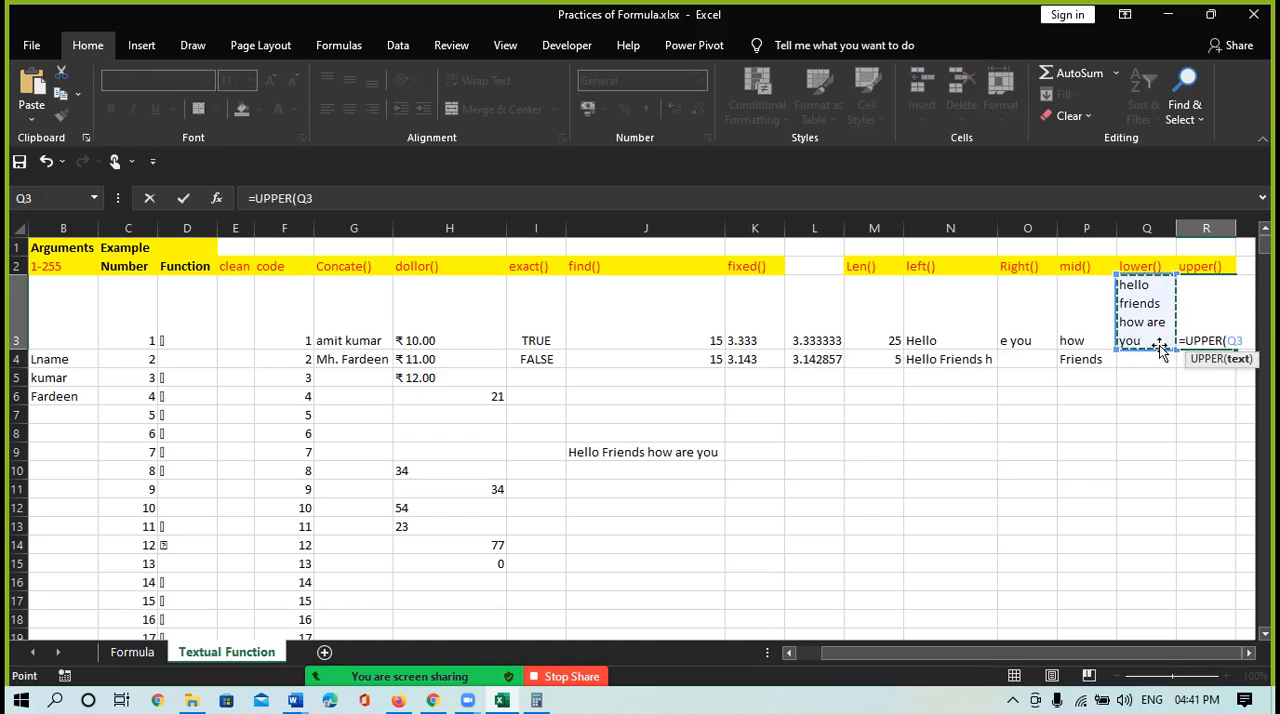
key("Return")
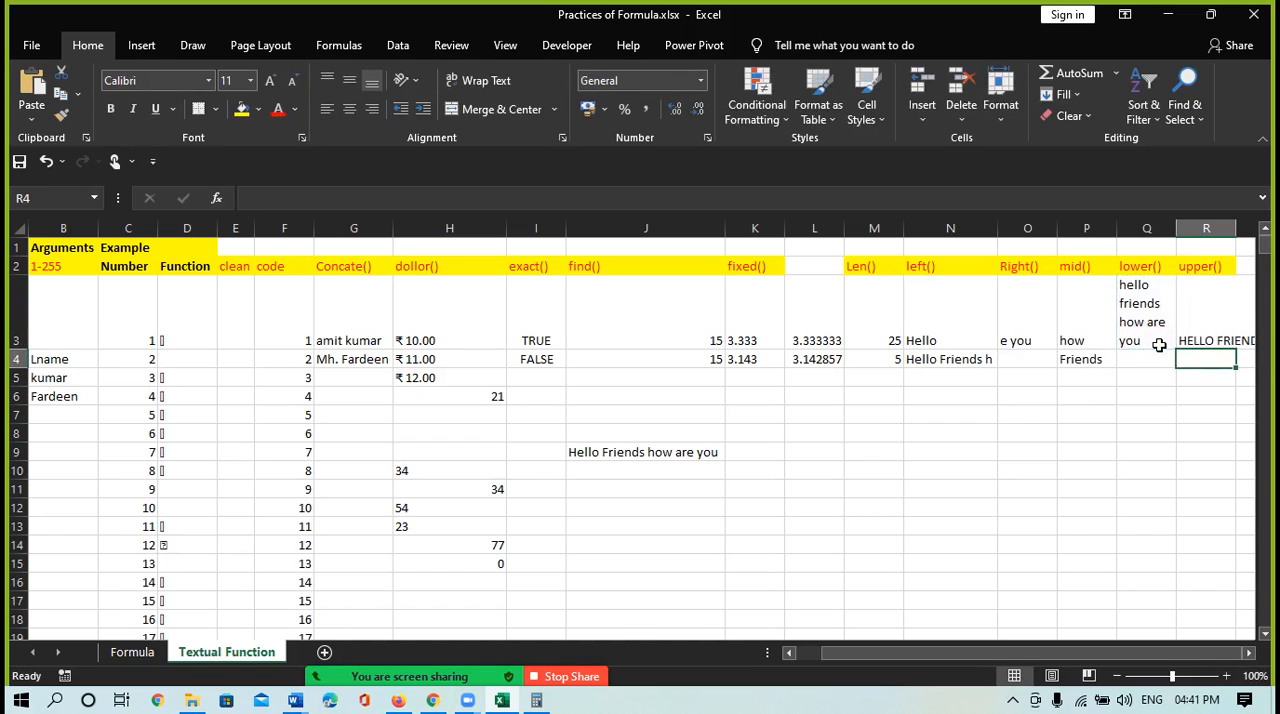
left_click(1212, 310)
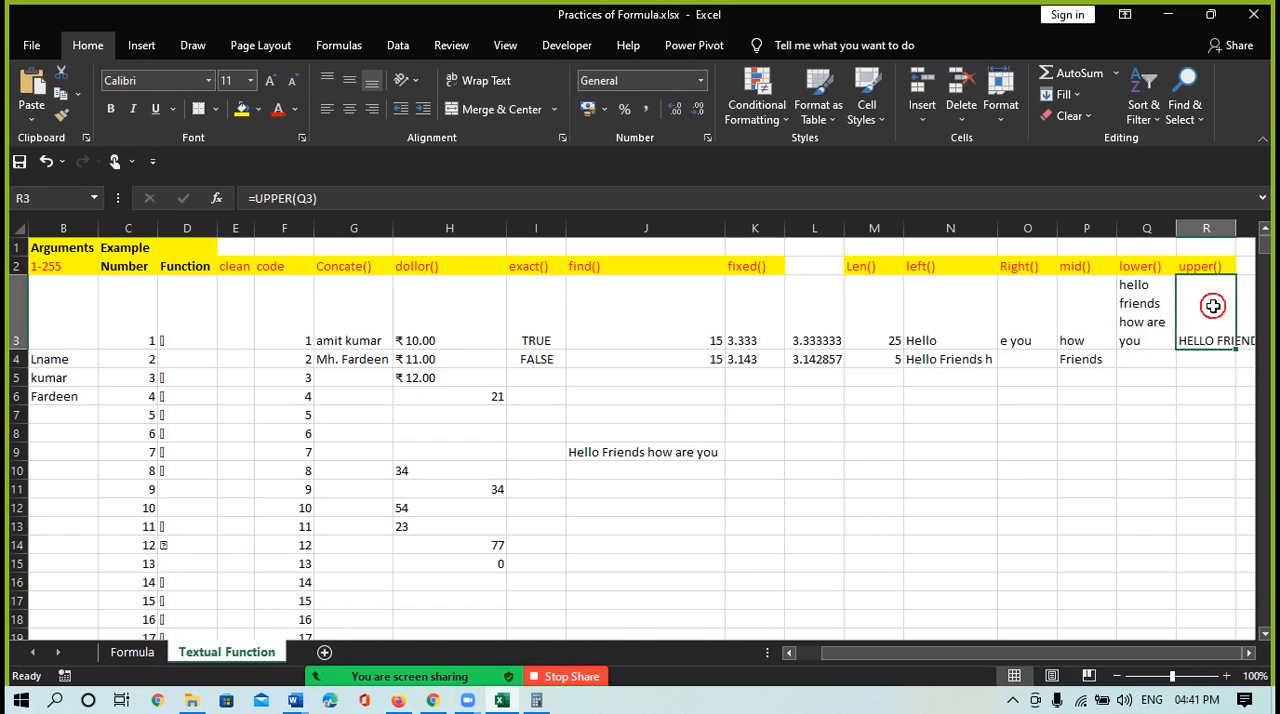
left_click(480, 80)
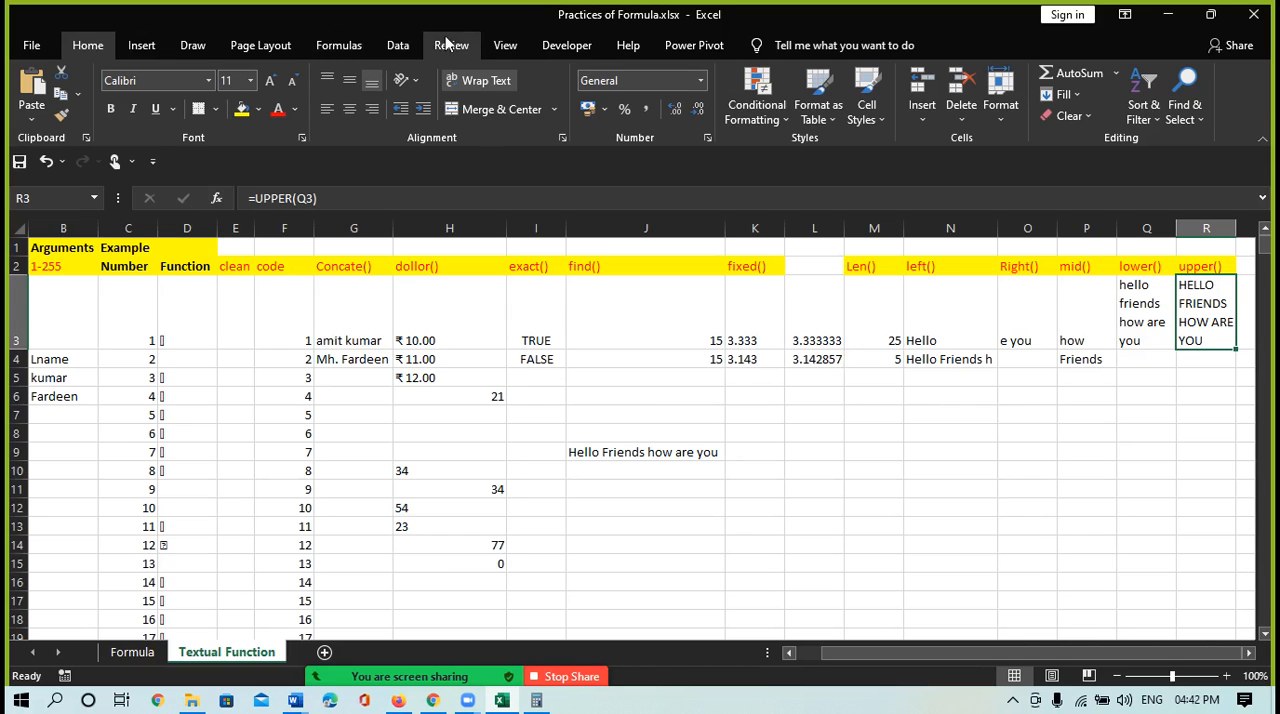
Check the list of text functions and enter the heading proper() in cell S2
left_click(399, 45)
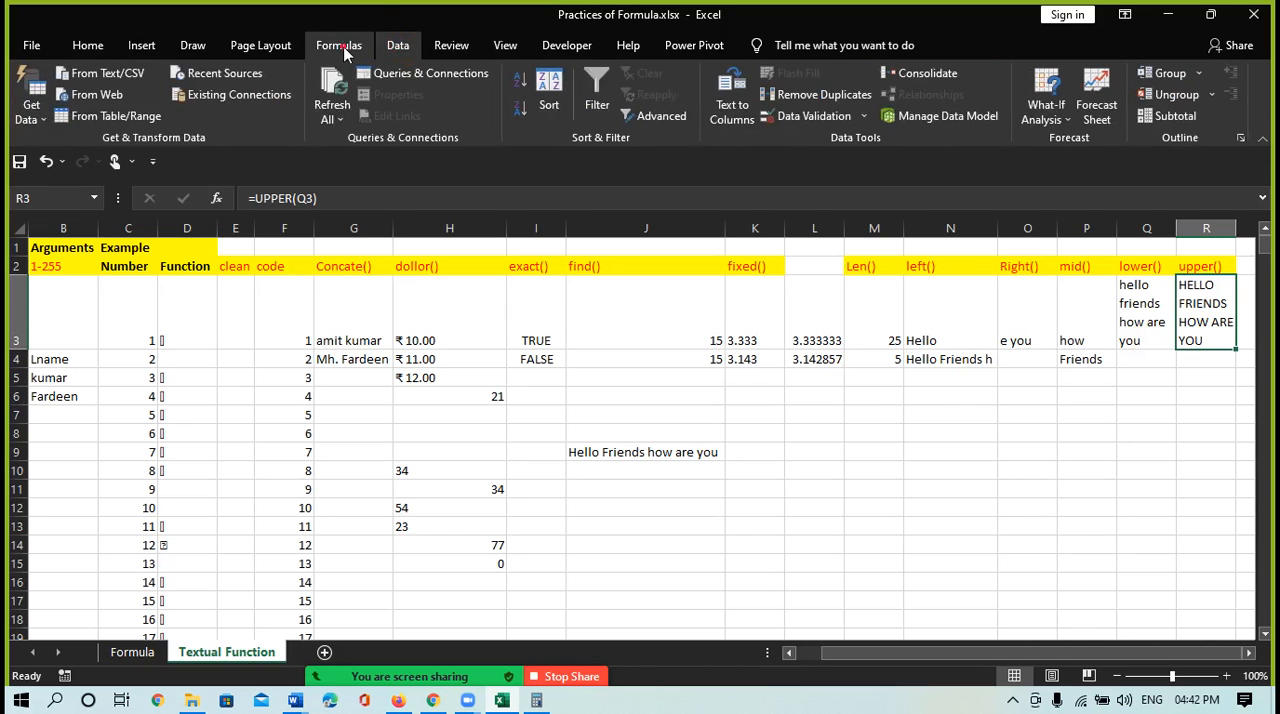
left_click(339, 45)
left_click(281, 108)
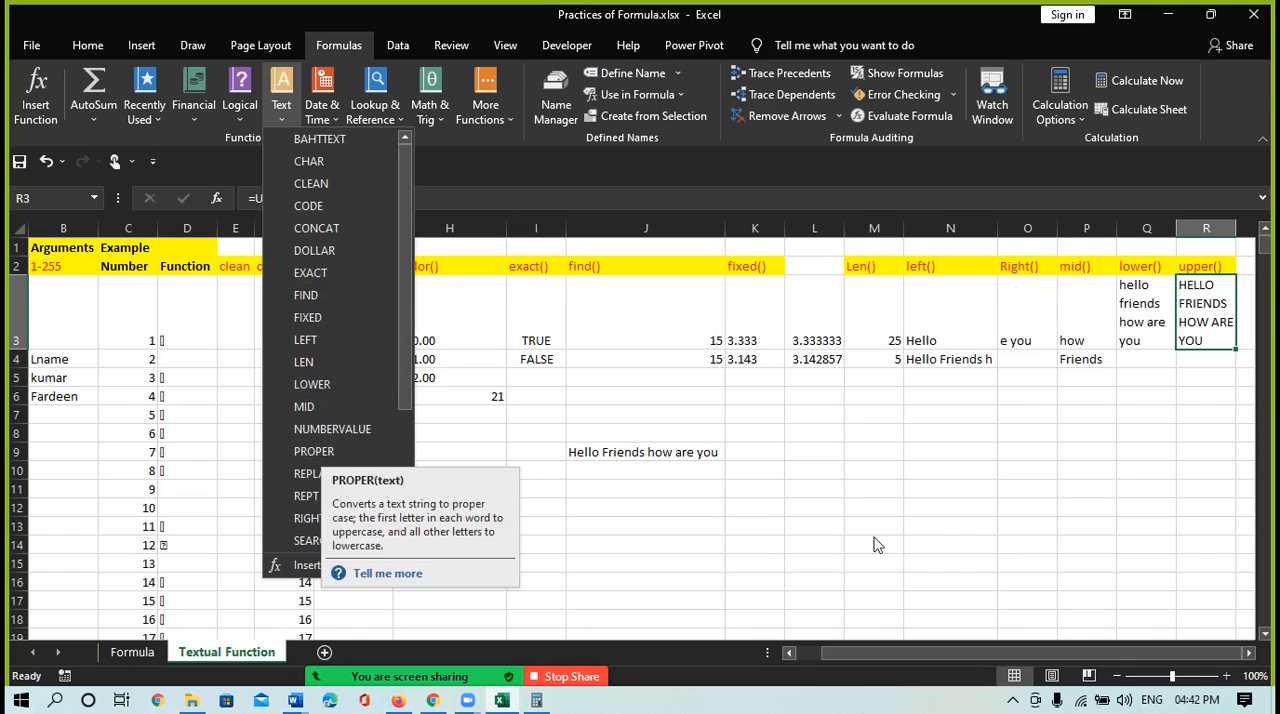
left_click(1245, 262)
left_click(1245, 262)
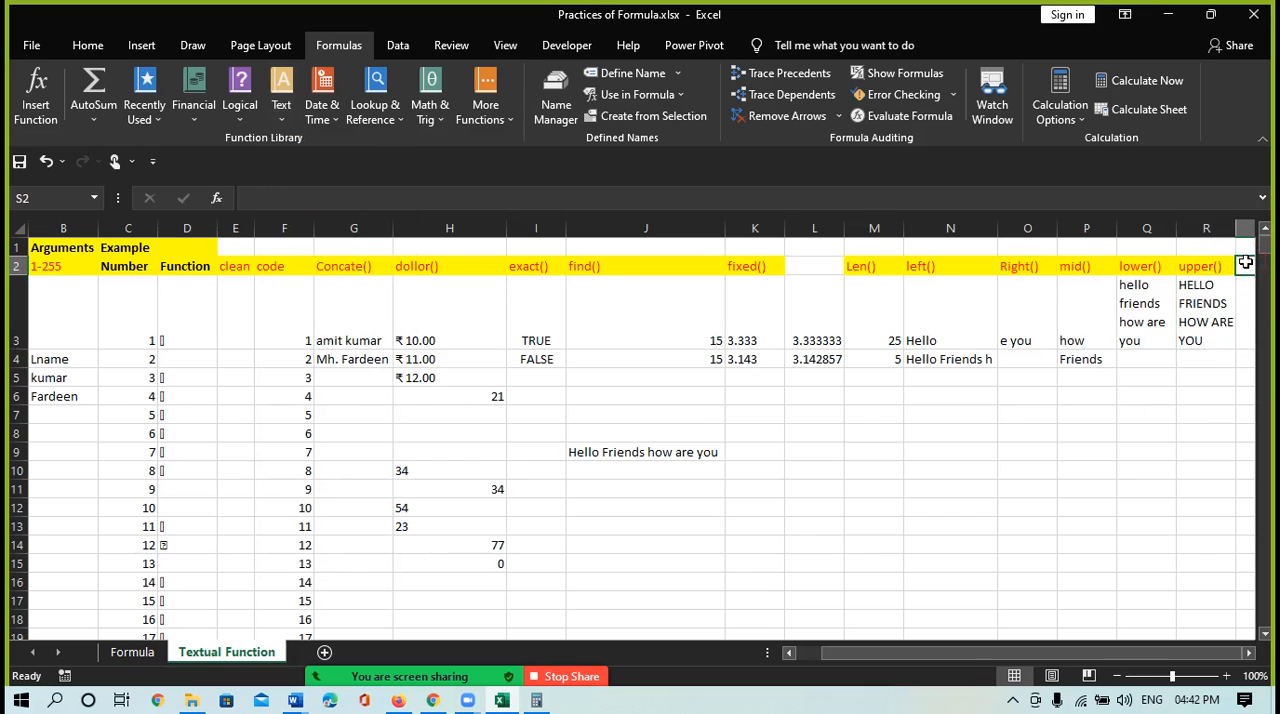
type("pro")
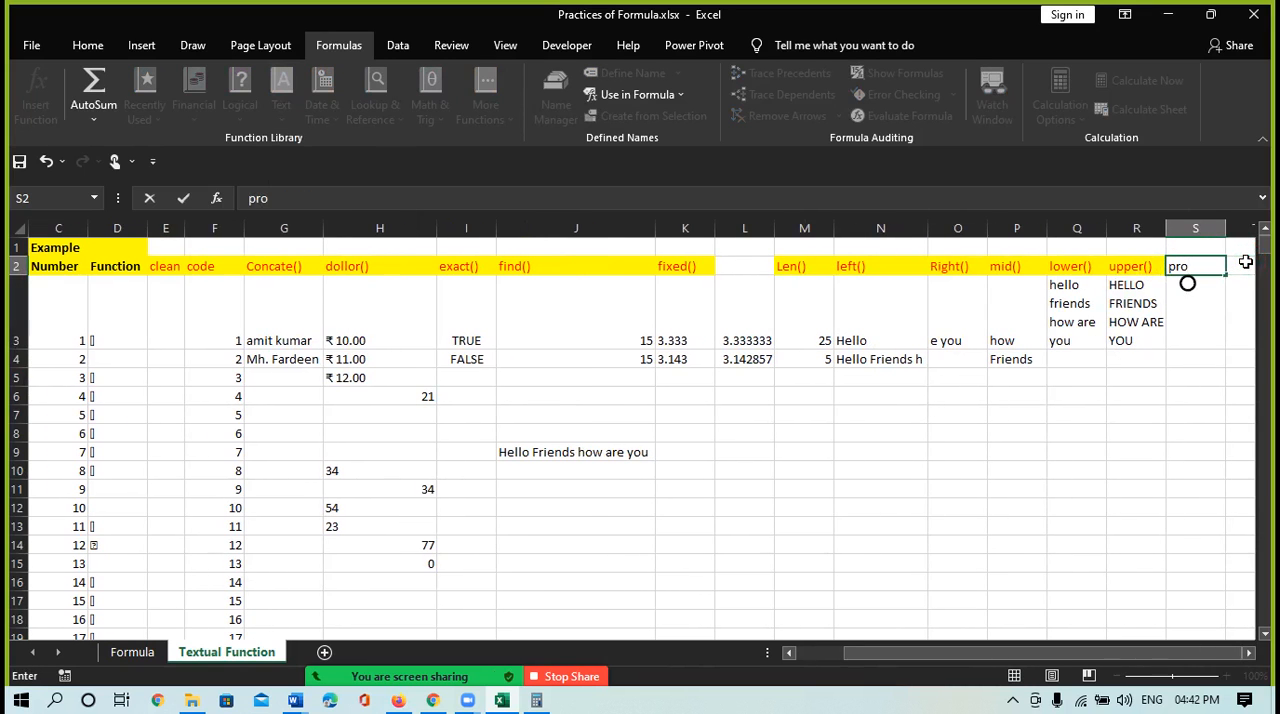
type("per(")
key("Return")
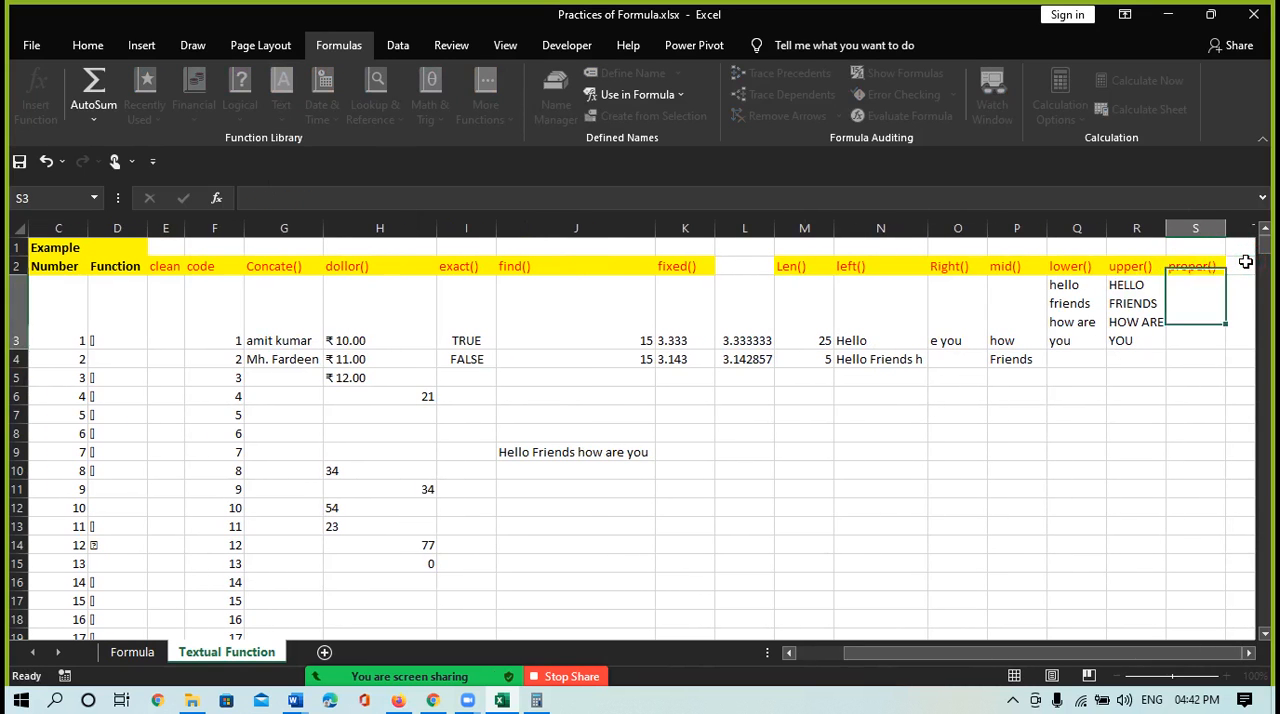
Enter =PROPER(R3) in cell S3 to capitalize the first letter of each word of the uppercase sentence
type("=pro")
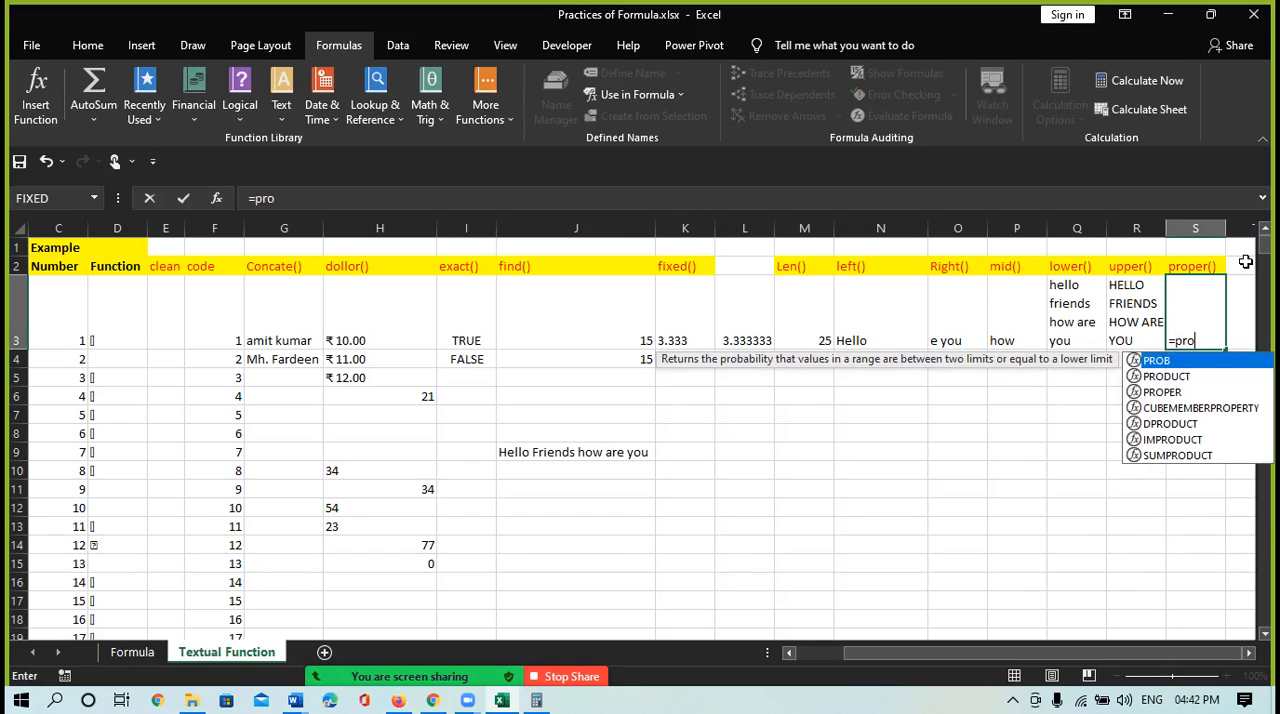
type("pe")
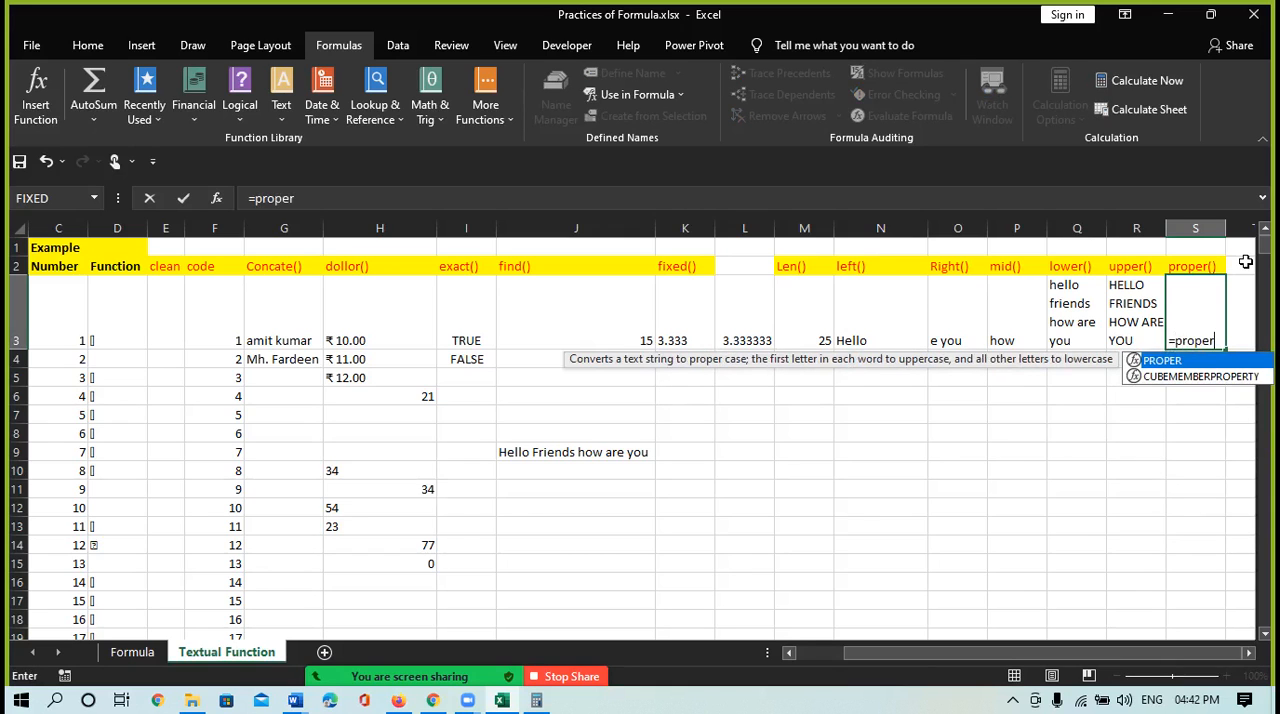
type("r")
key("Tab")
left_click(1138, 315)
type(")")
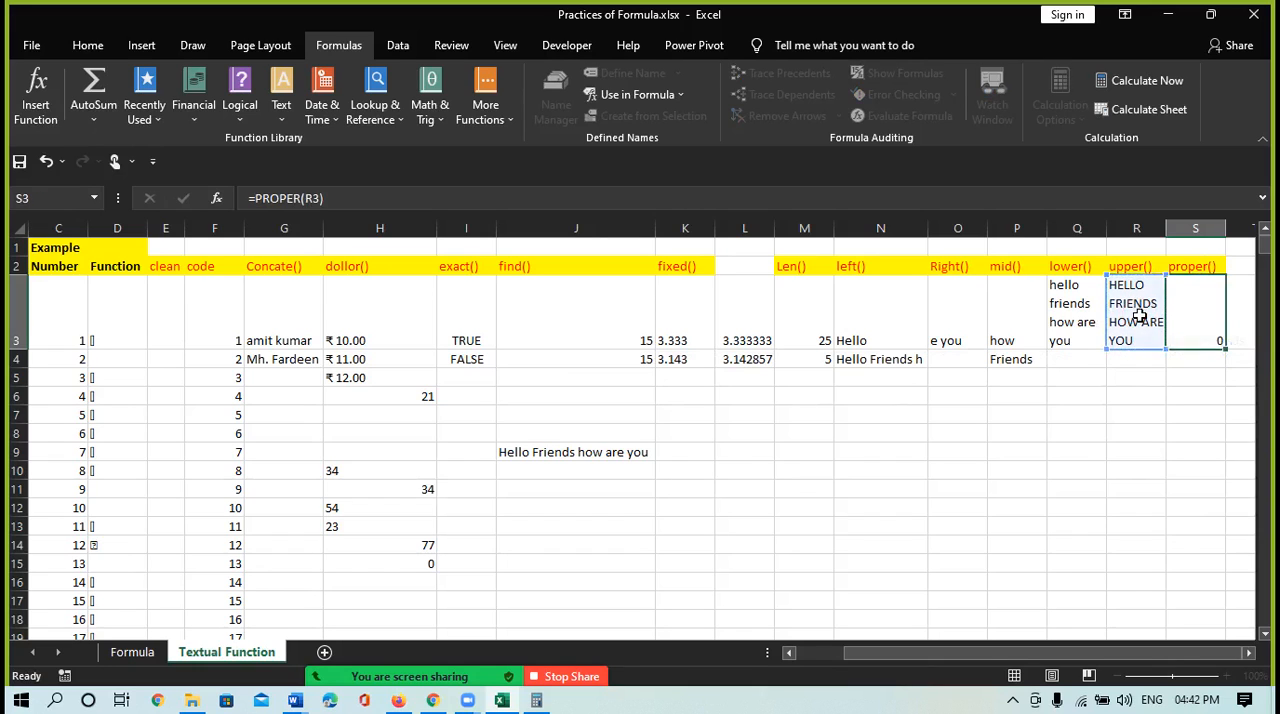
key("Return")
Wrap the text of the PROPER result in cell S3
left_click(1207, 336)
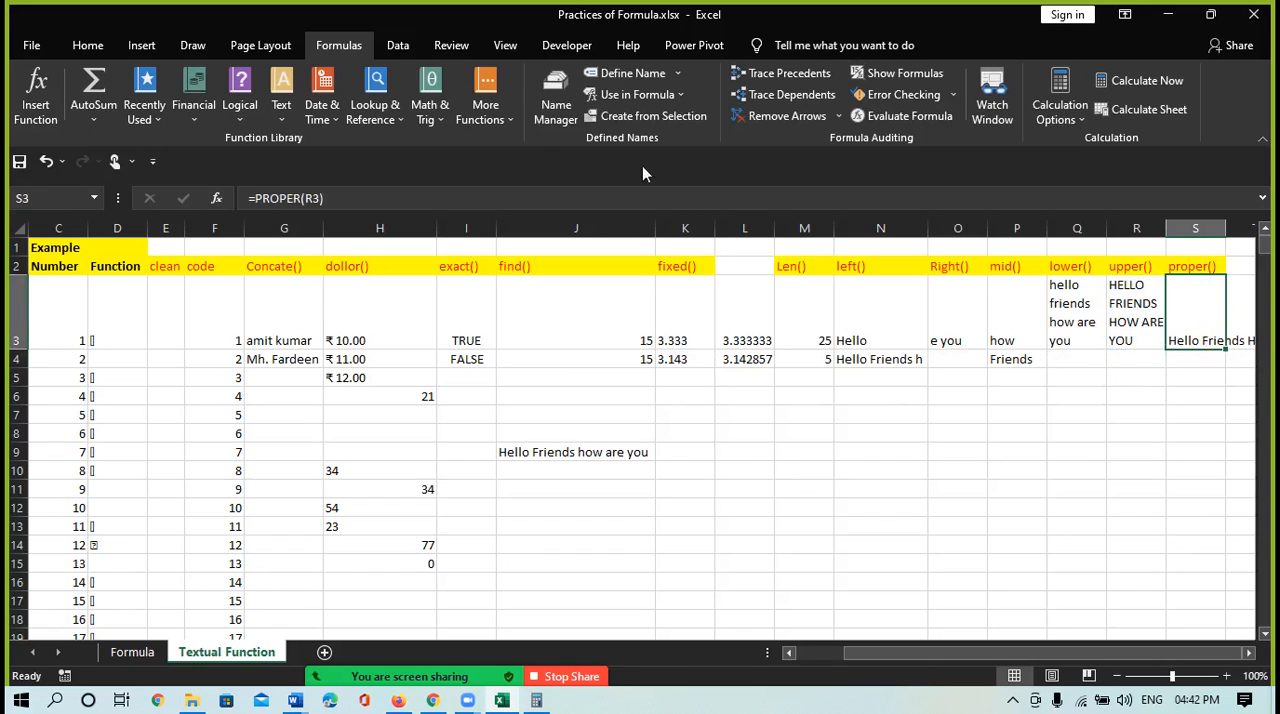
left_click(410, 45)
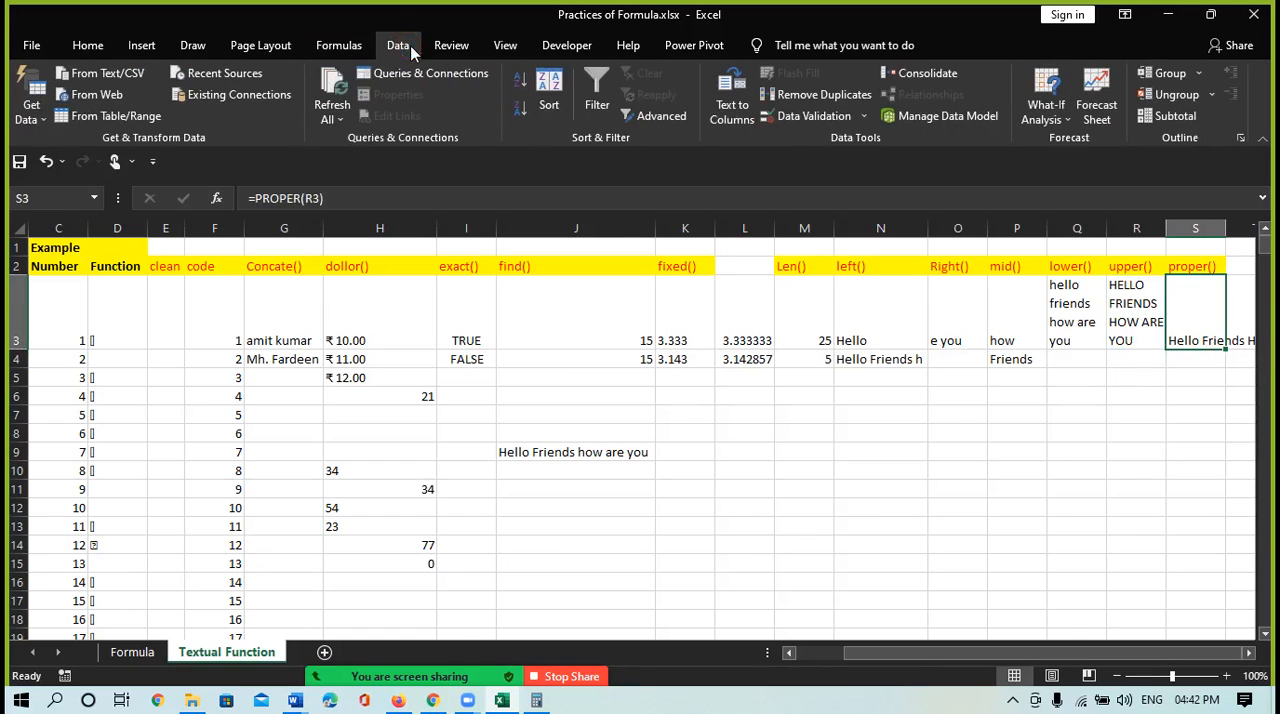
left_click(70, 46)
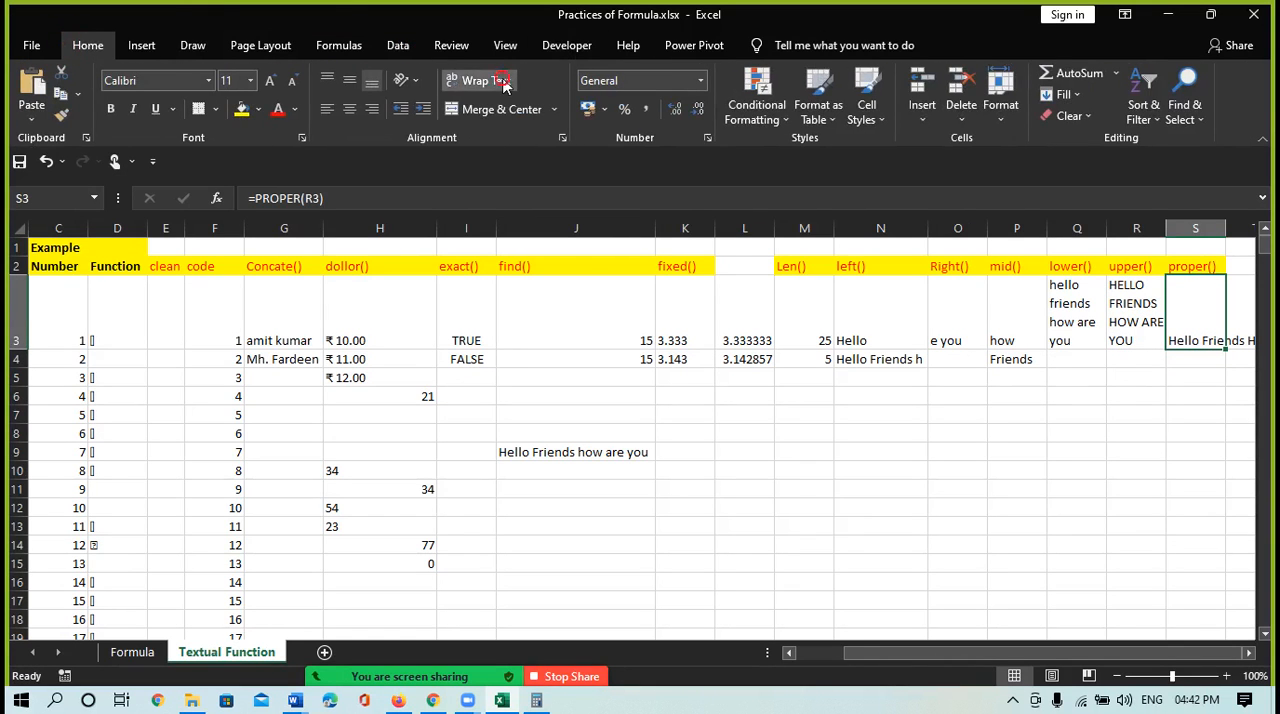
left_click(503, 84)
left_click(1212, 326)
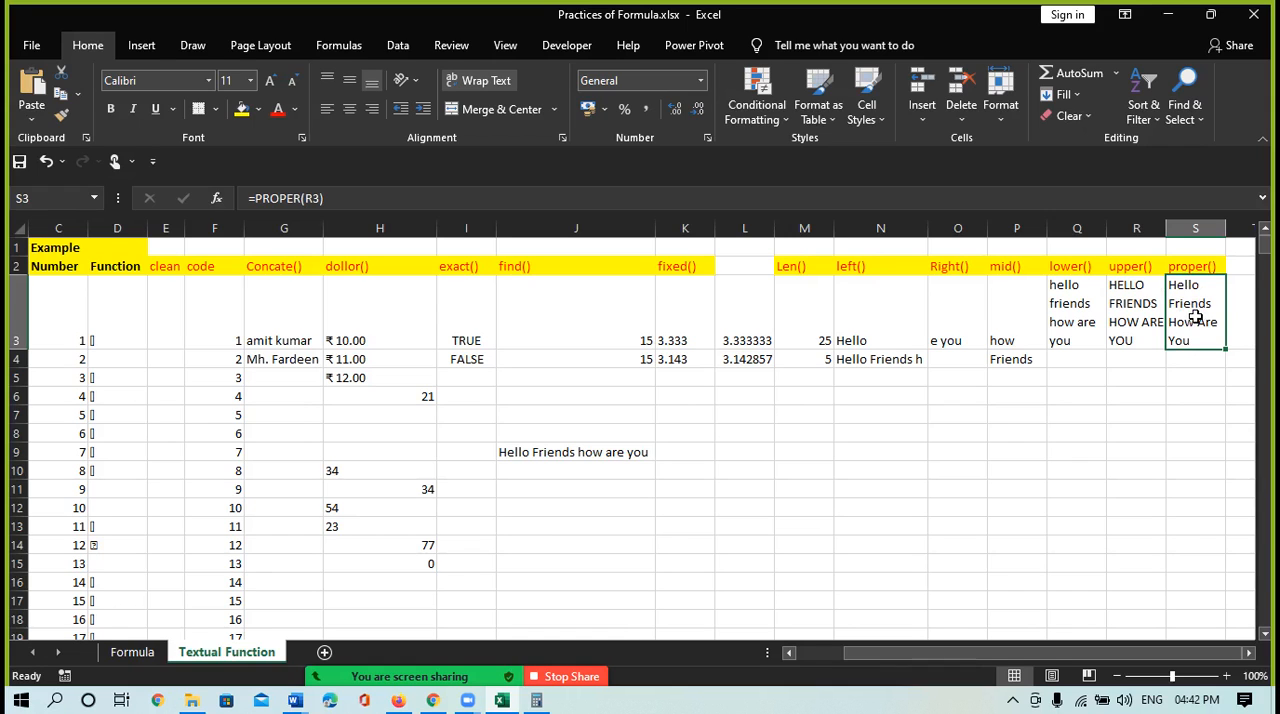
Look through the list of text functions and read the description of NUMBERVALUE
left_click(1243, 266)
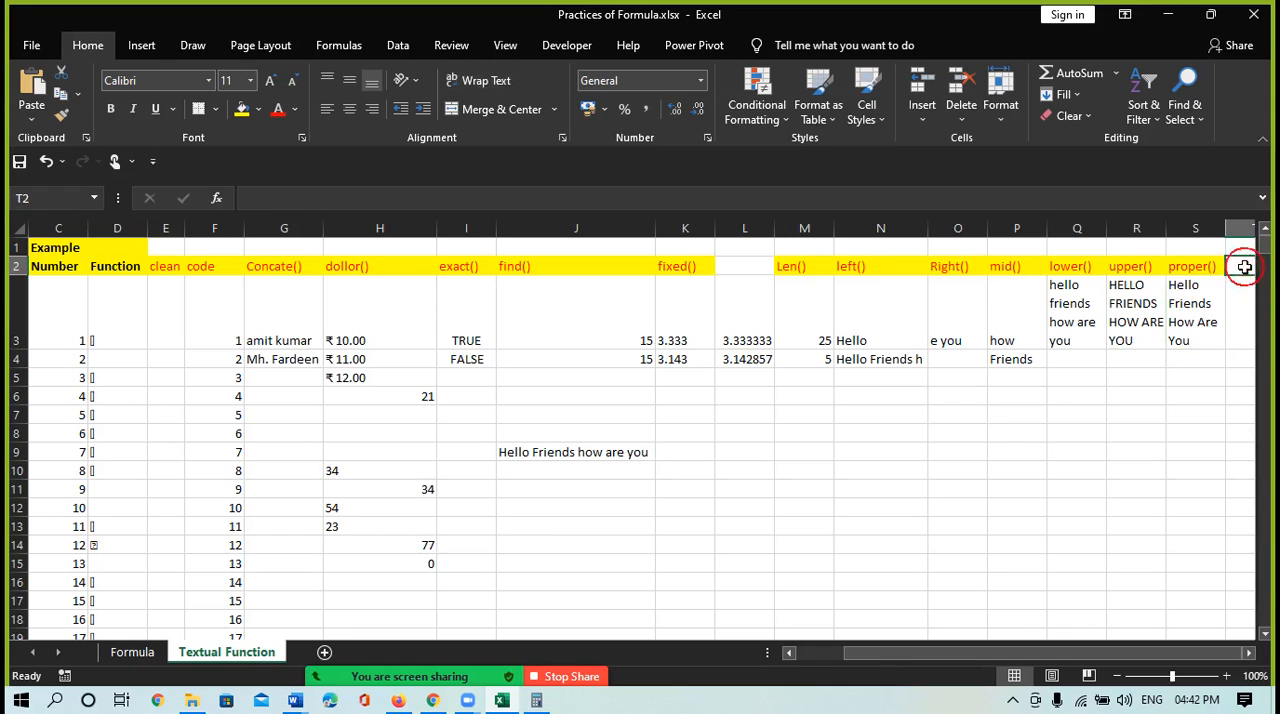
left_click(338, 45)
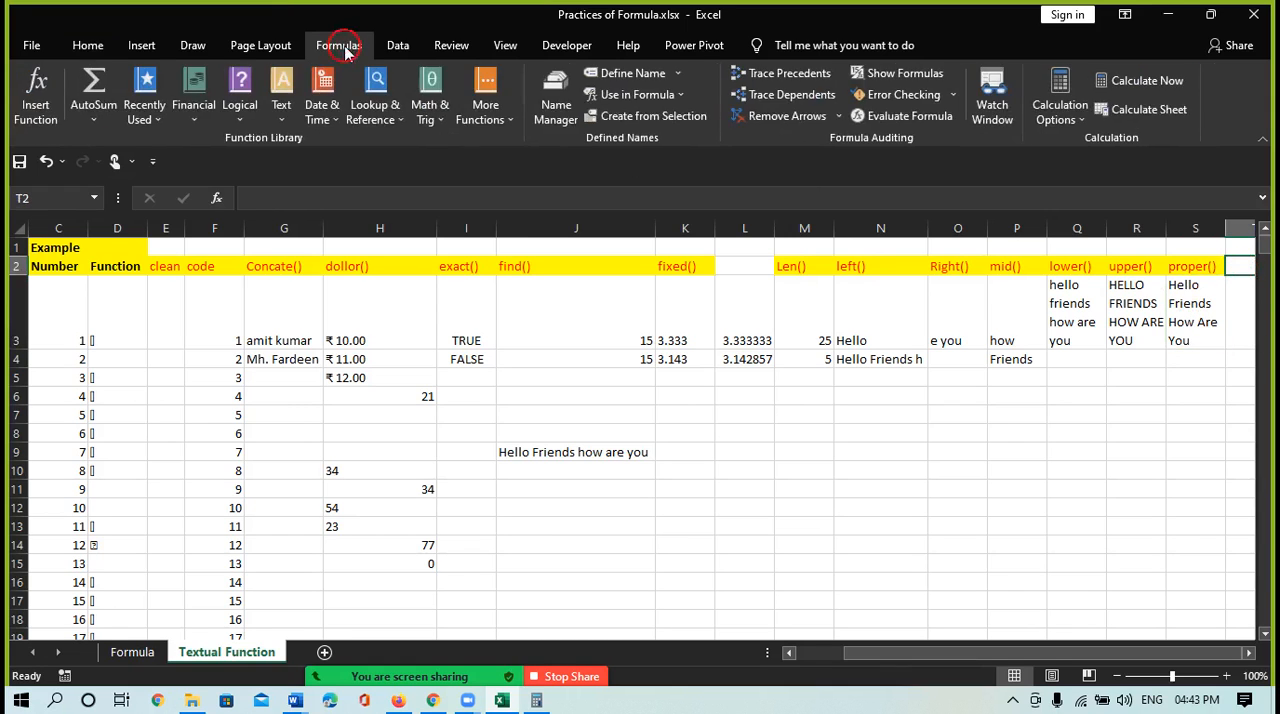
left_click(281, 116)
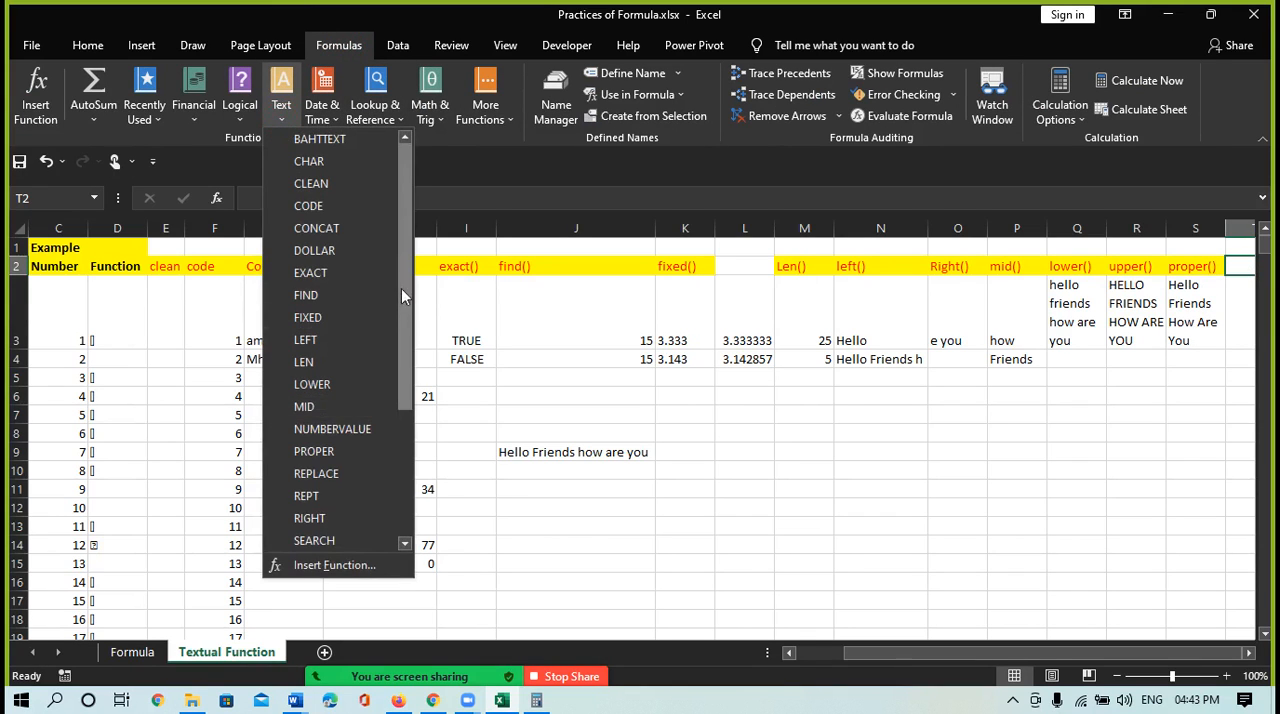
left_click_drag(407, 320, 408, 425)
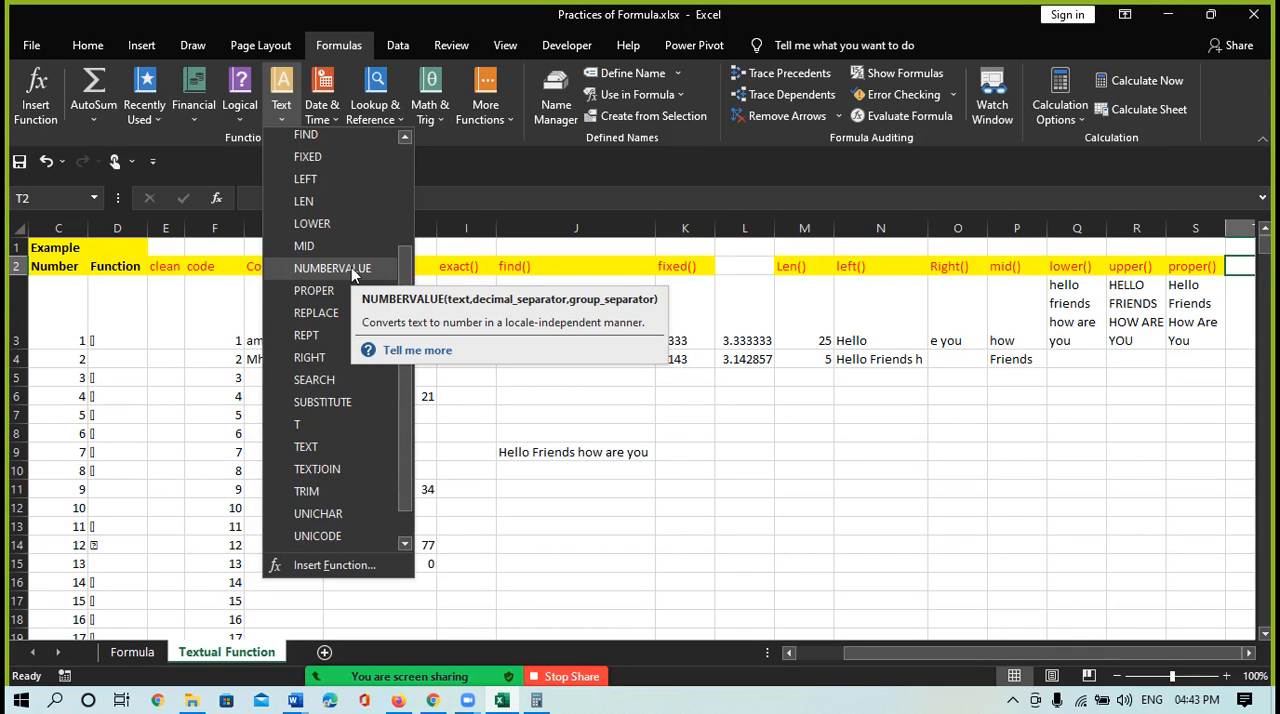
left_click(662, 474)
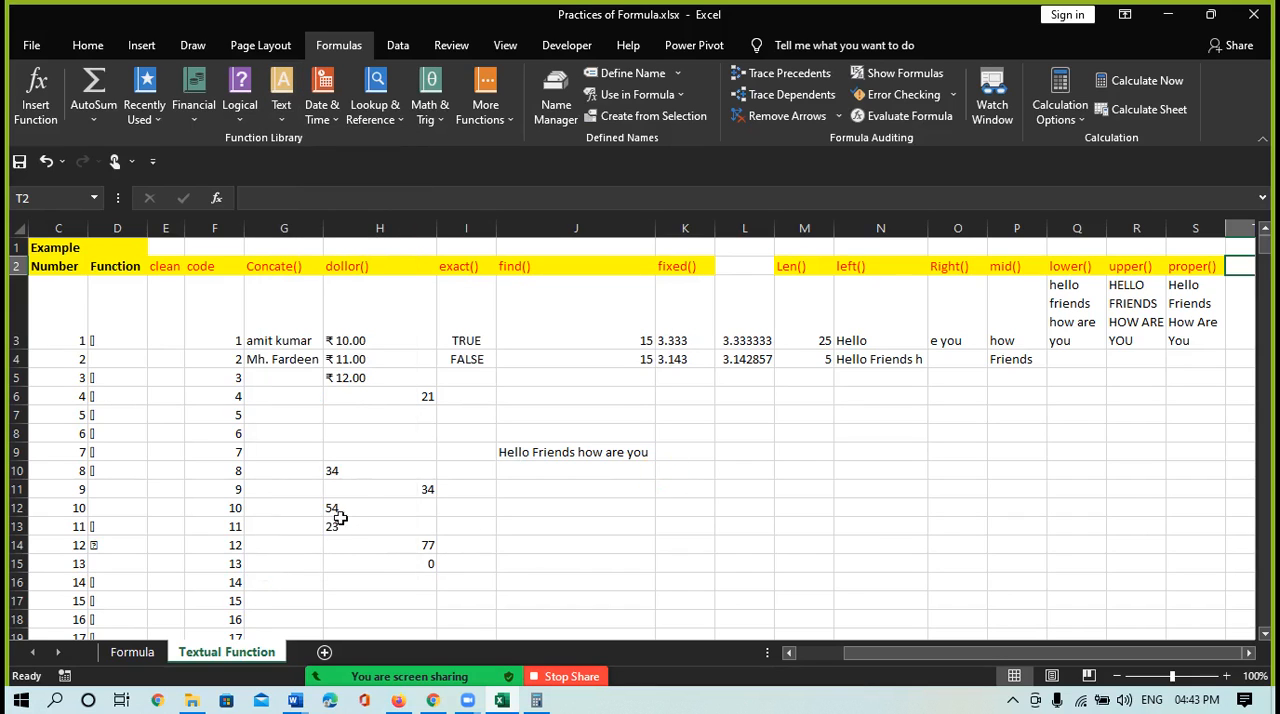
Enter =NUMBERVALUE(H12) in cell H16 to convert the text value in H12 into a number
left_click(351, 574)
type("=")
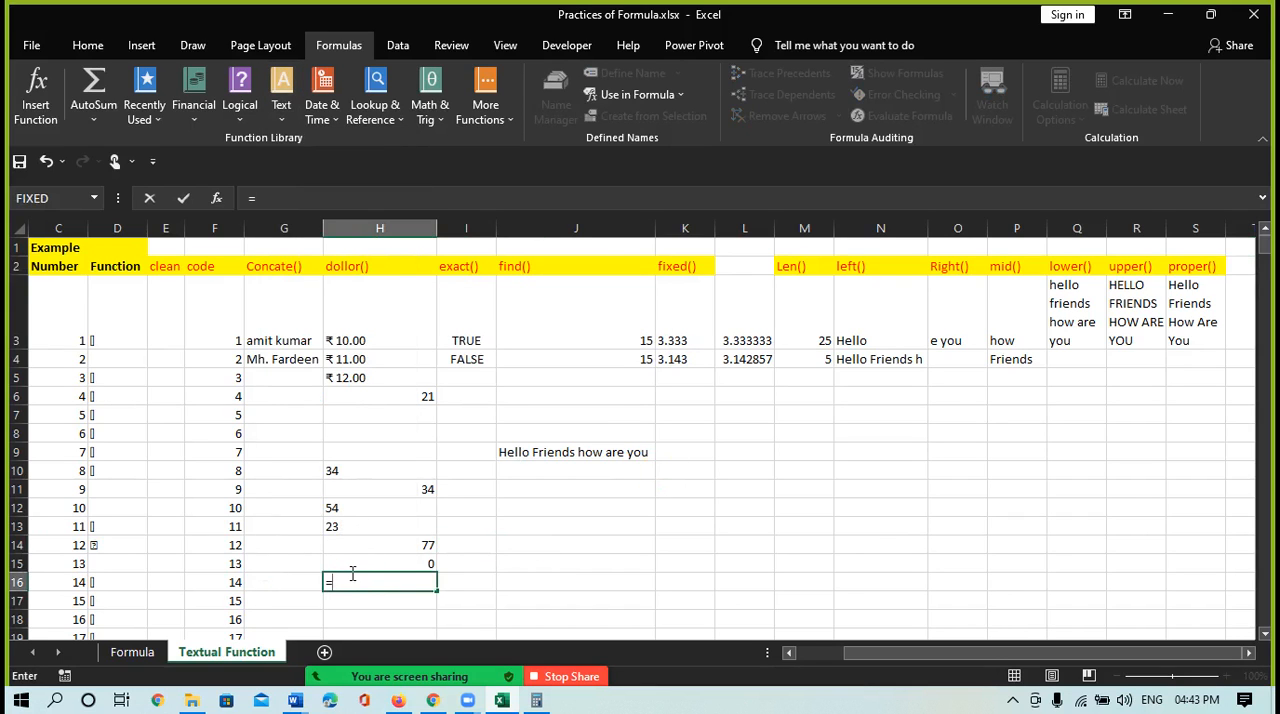
left_click(281, 100)
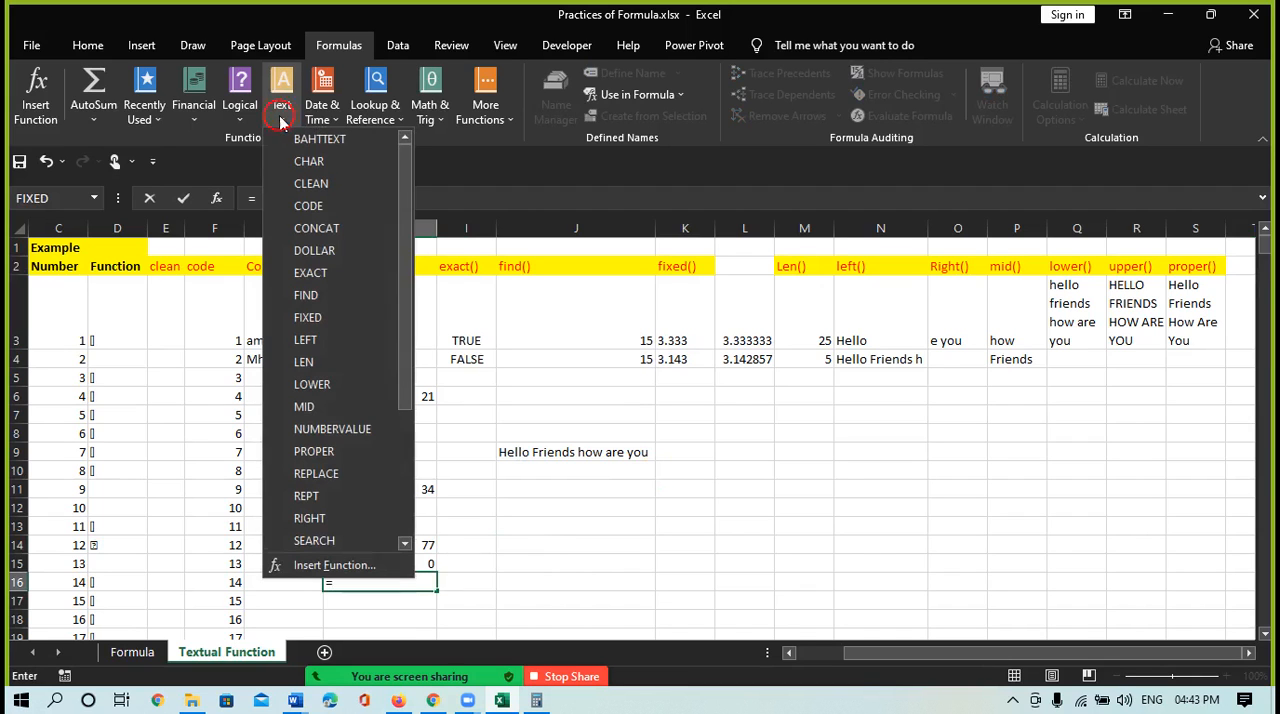
left_click(333, 429)
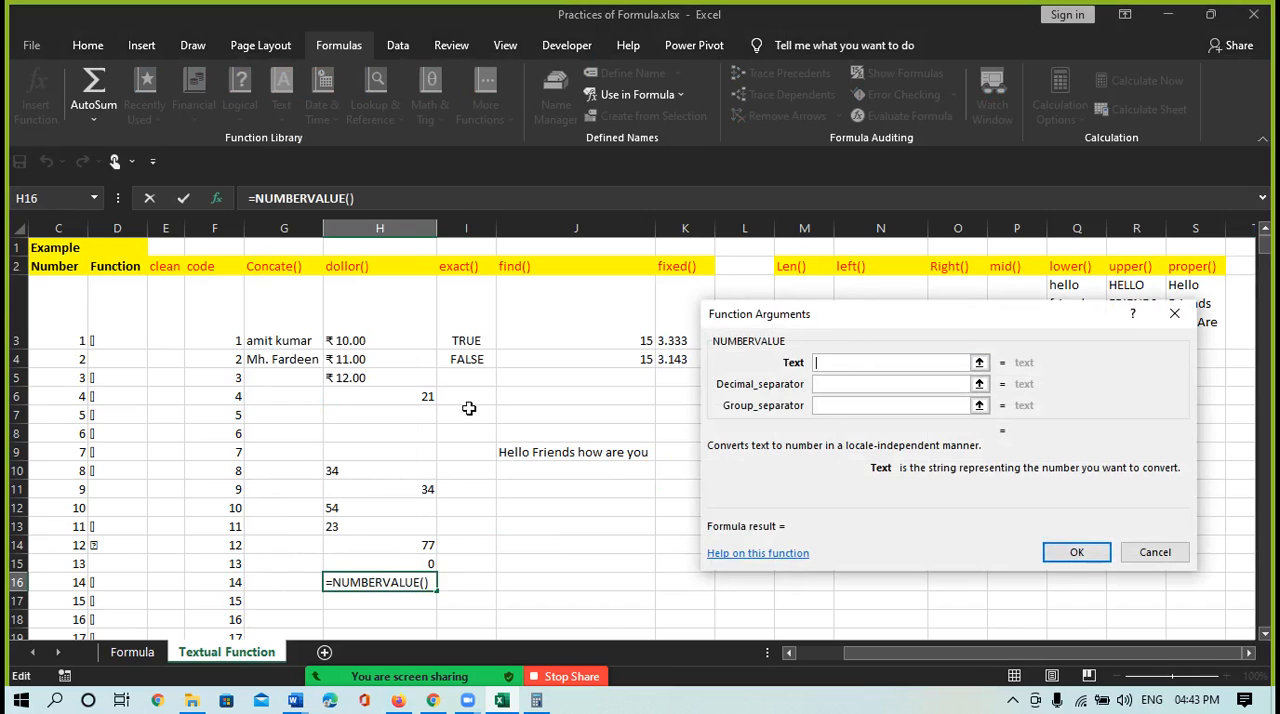
left_click(345, 507)
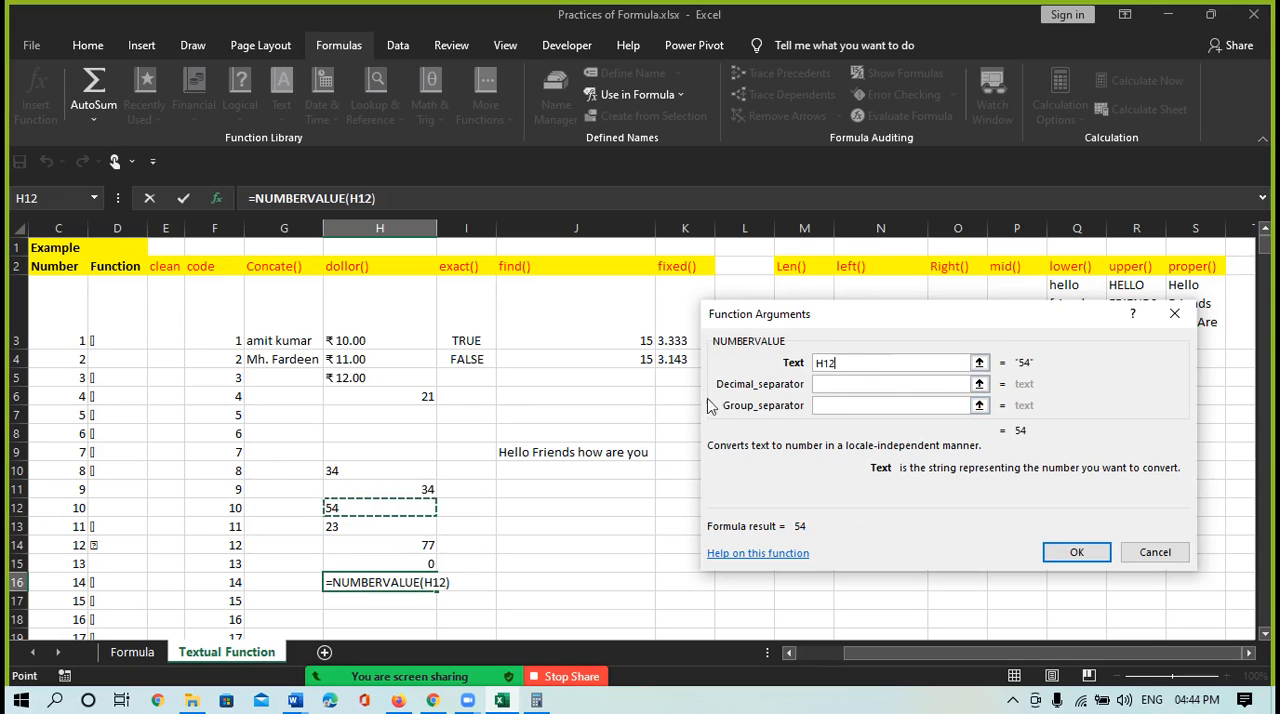
left_click(835, 384)
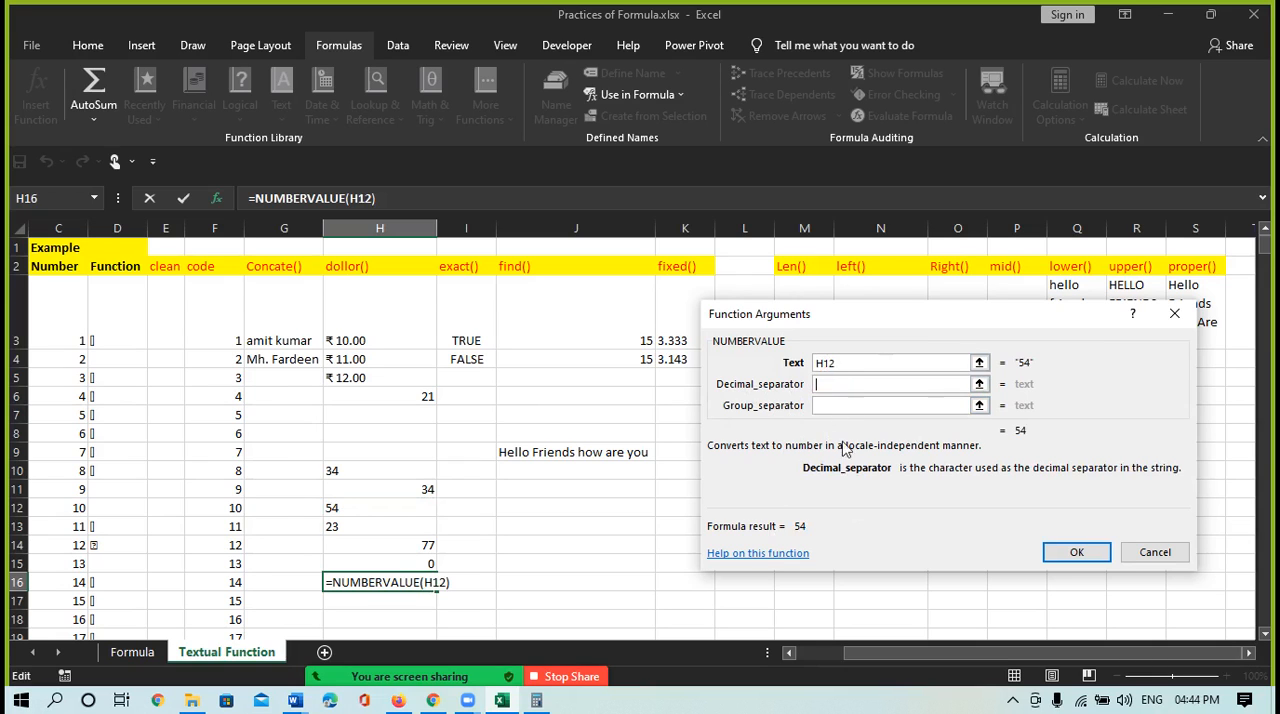
left_click(1068, 553)
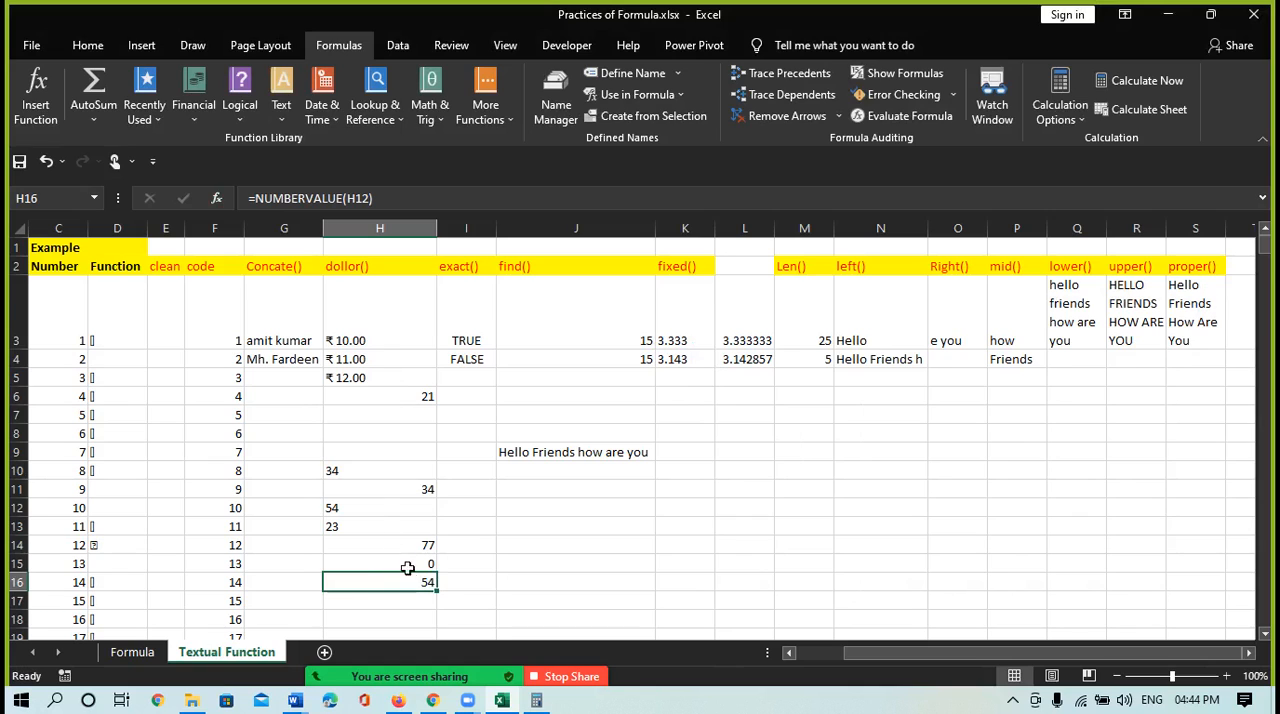
left_click(340, 472)
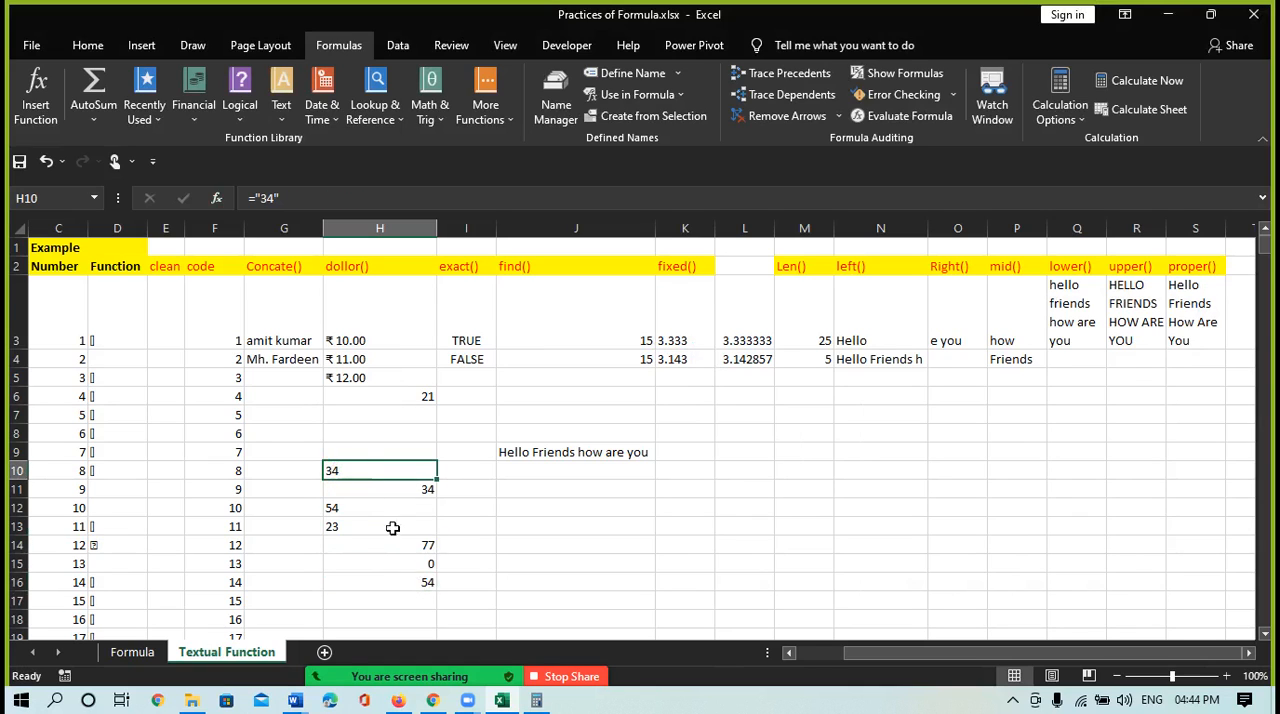
left_click(416, 582)
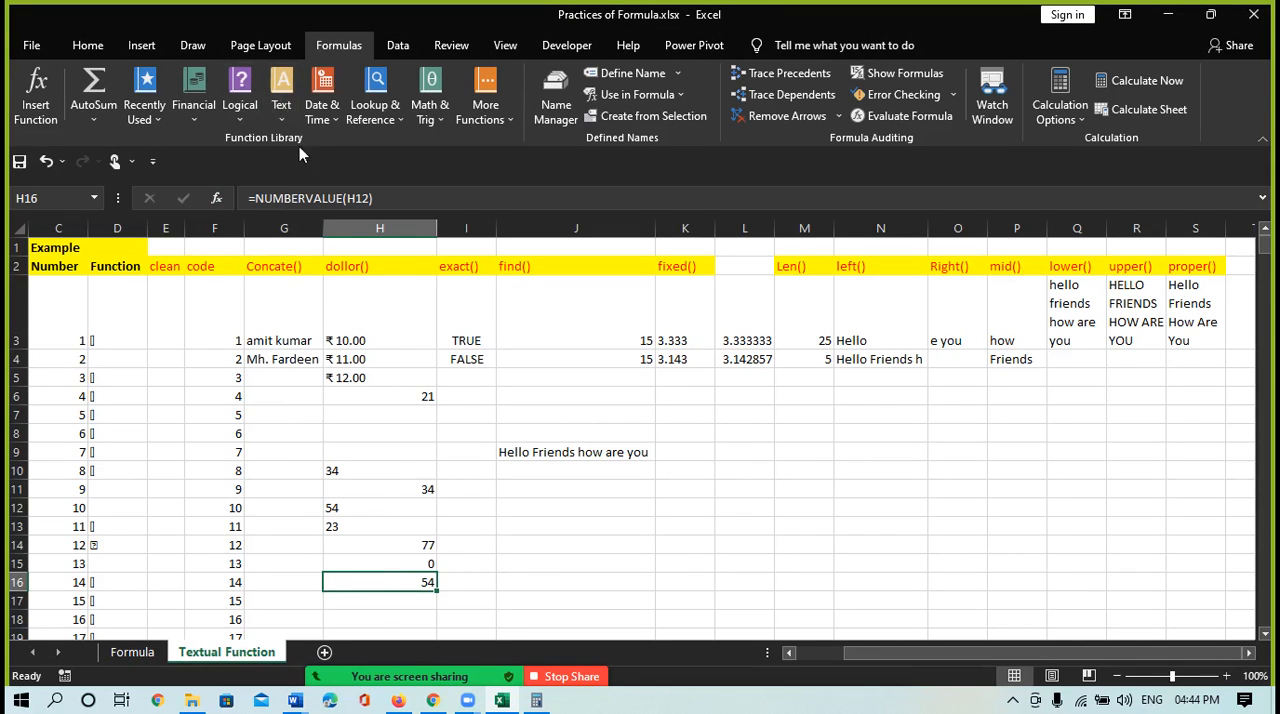
left_click(283, 118)
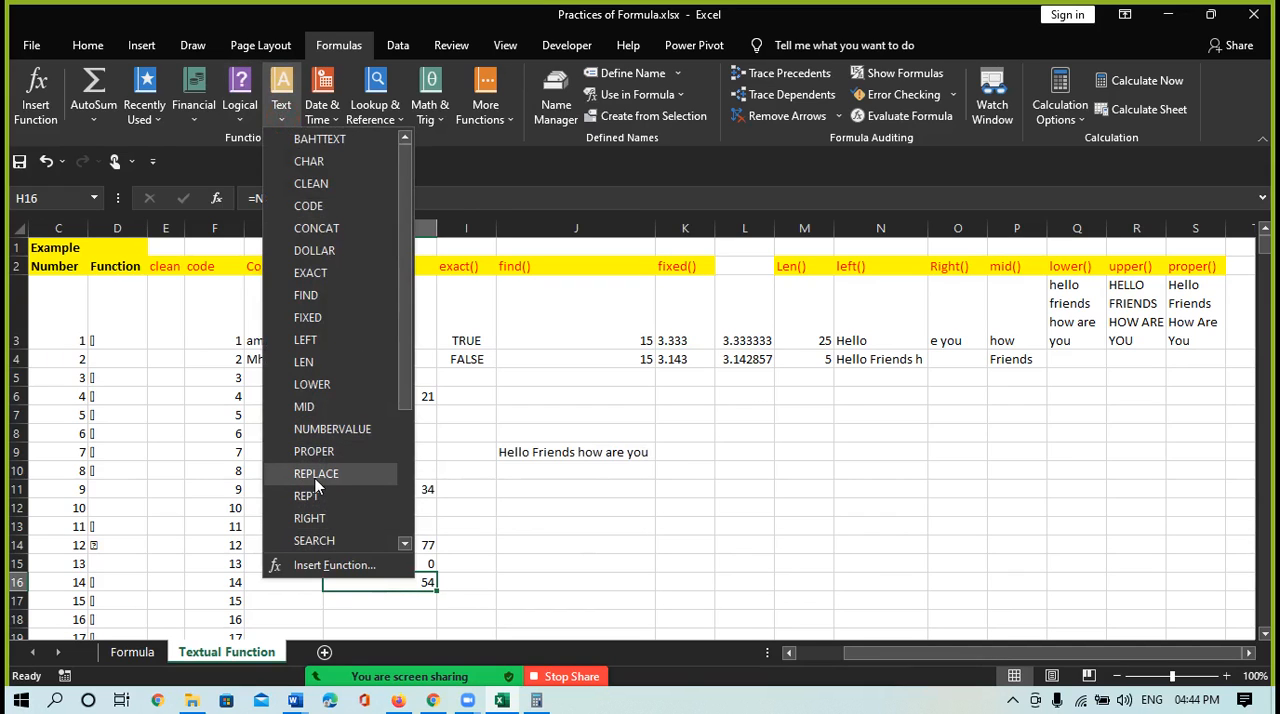
left_click_drag(408, 378, 434, 526)
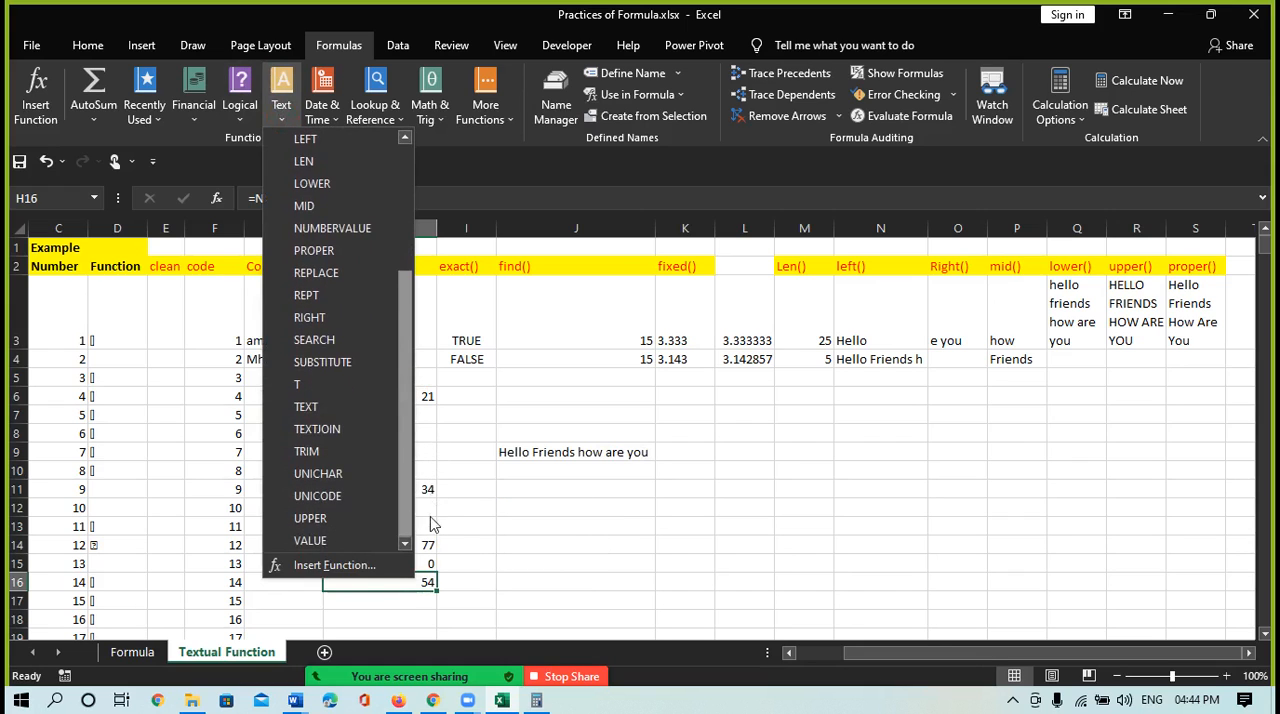
left_click(320, 274)
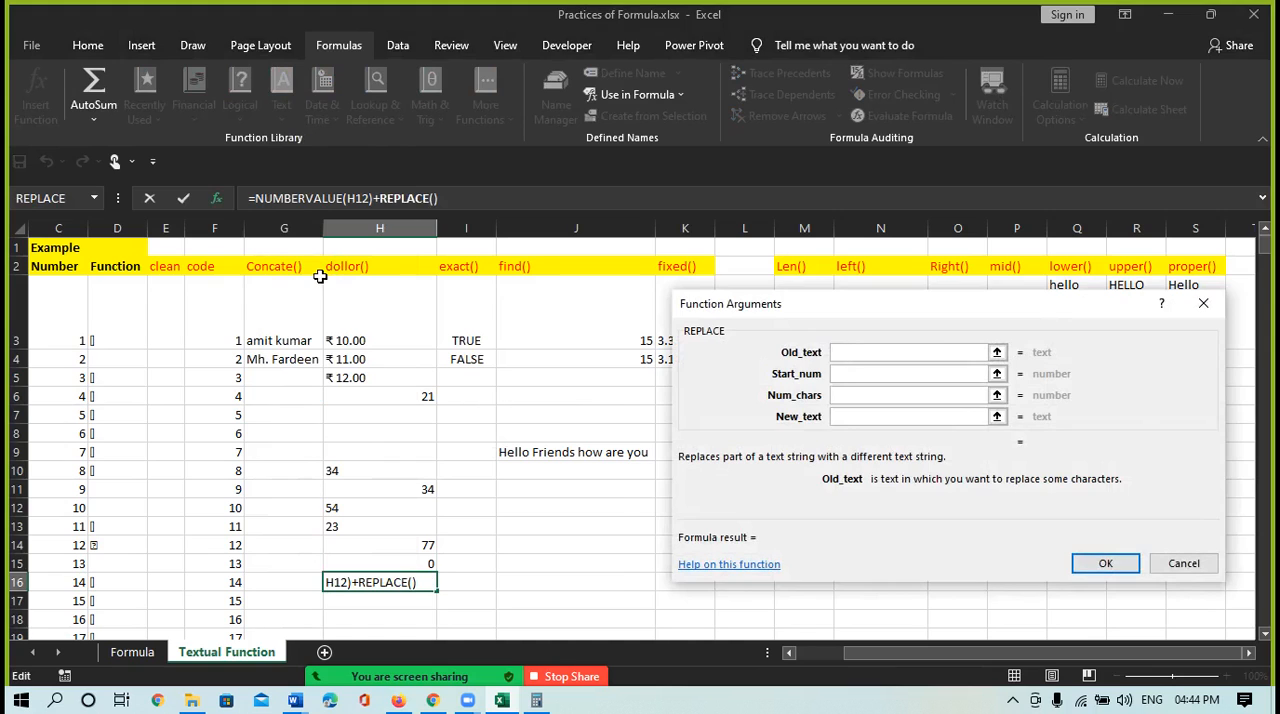
key("Escape")
left_click(567, 562)
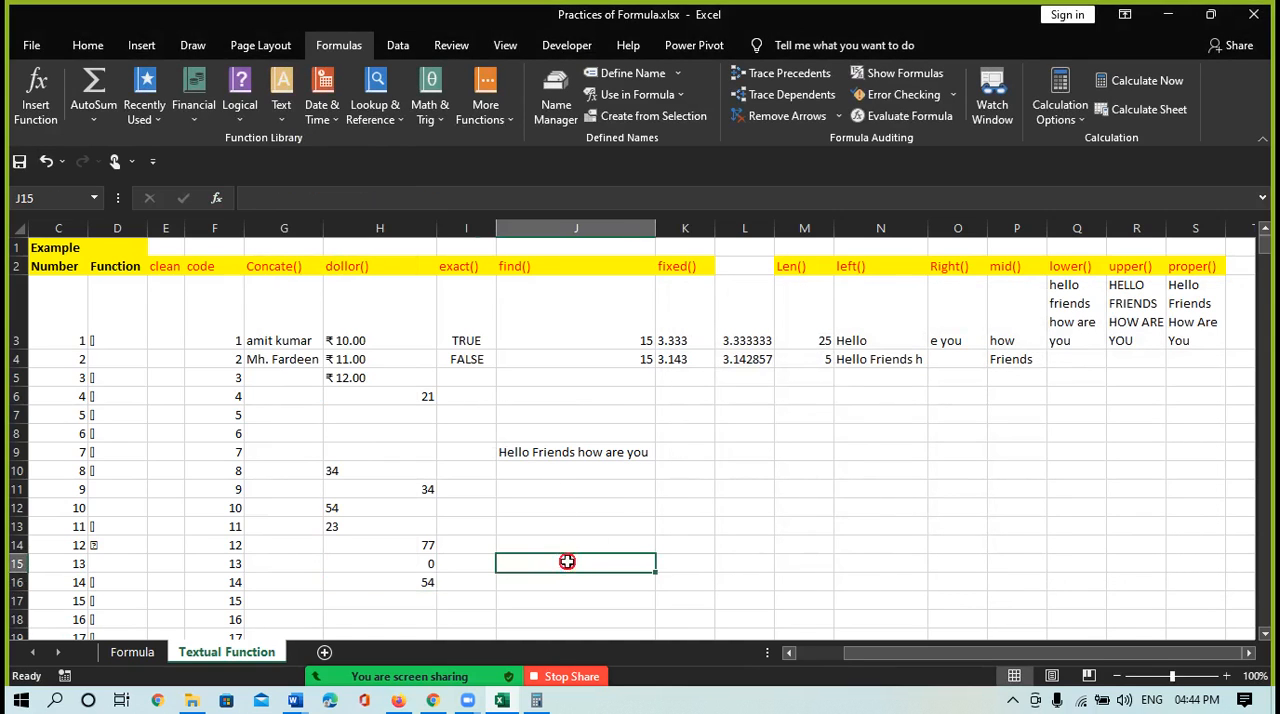
Enter =REPLACE("how",15,3,"hi") in cell J12 to try the REPLACE function with literal text
left_click(530, 504)
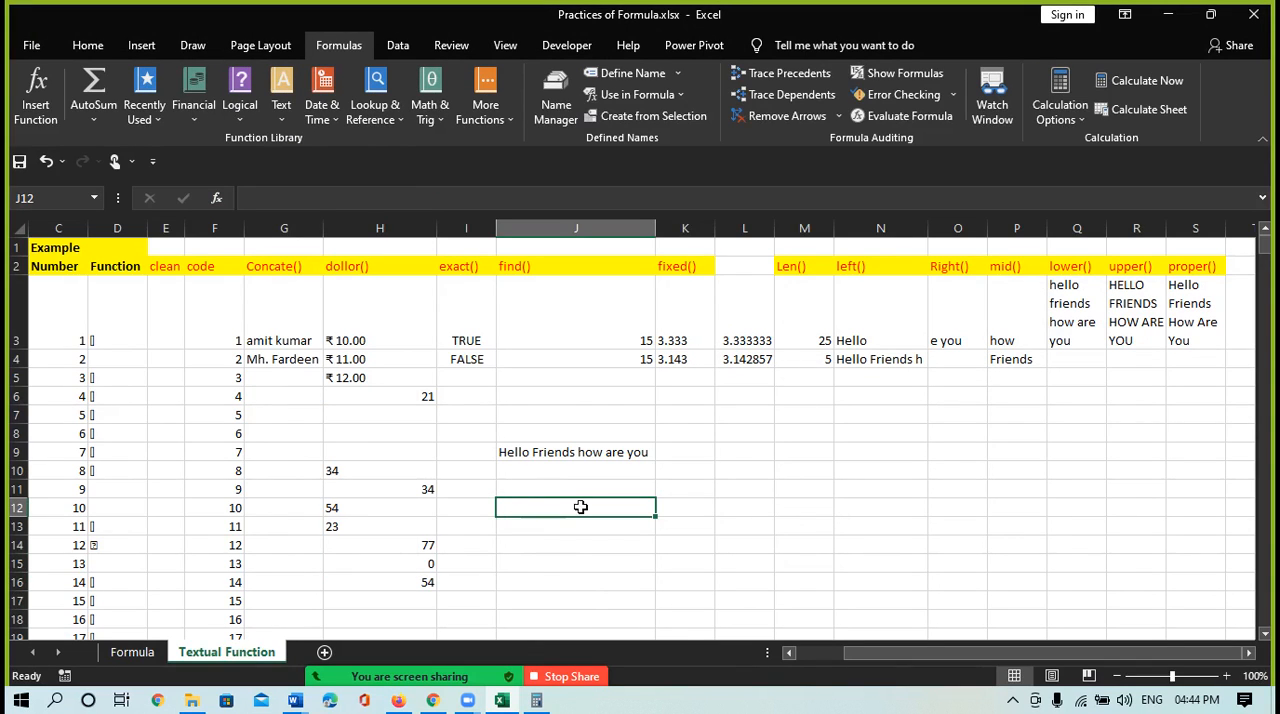
type("=re")
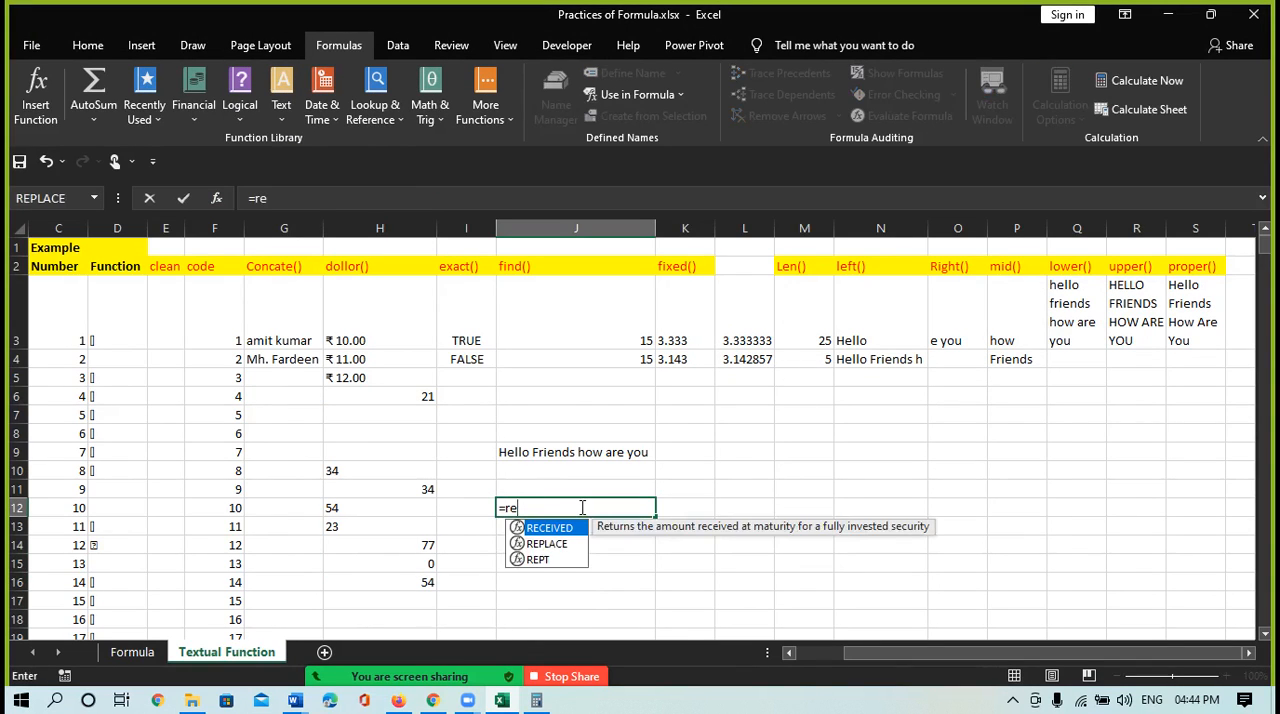
key("Down")
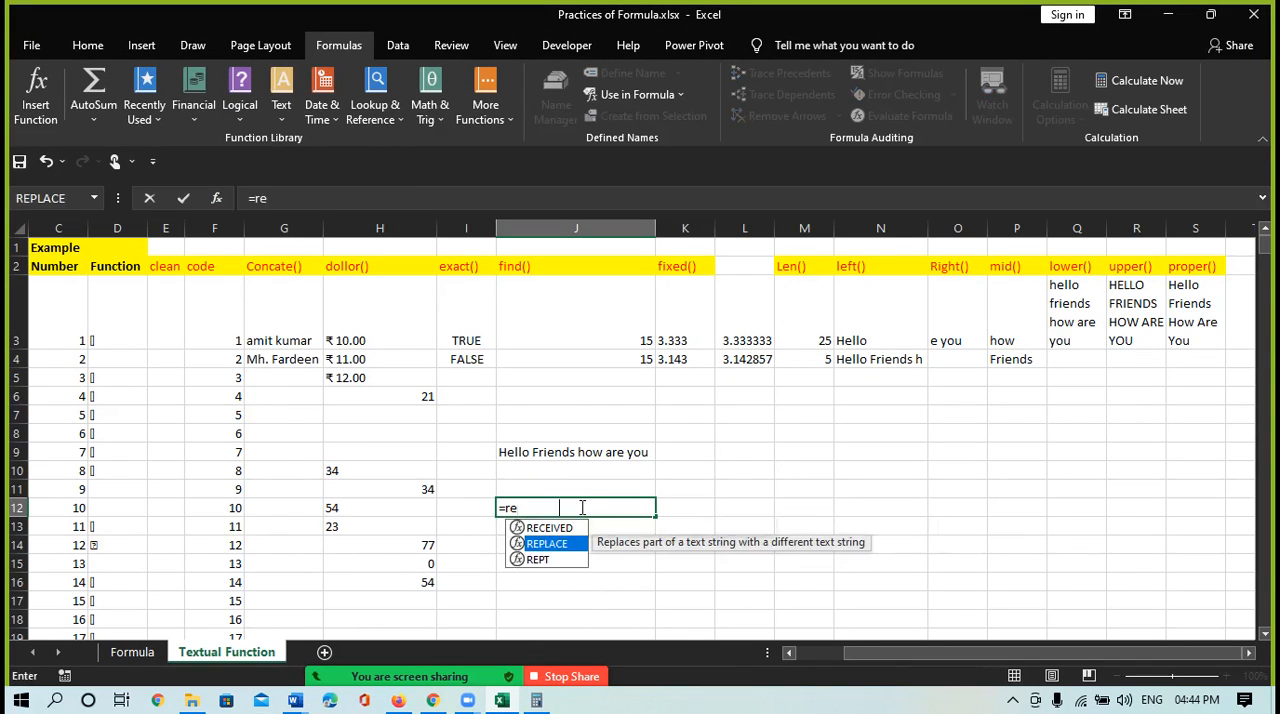
key("Tab")
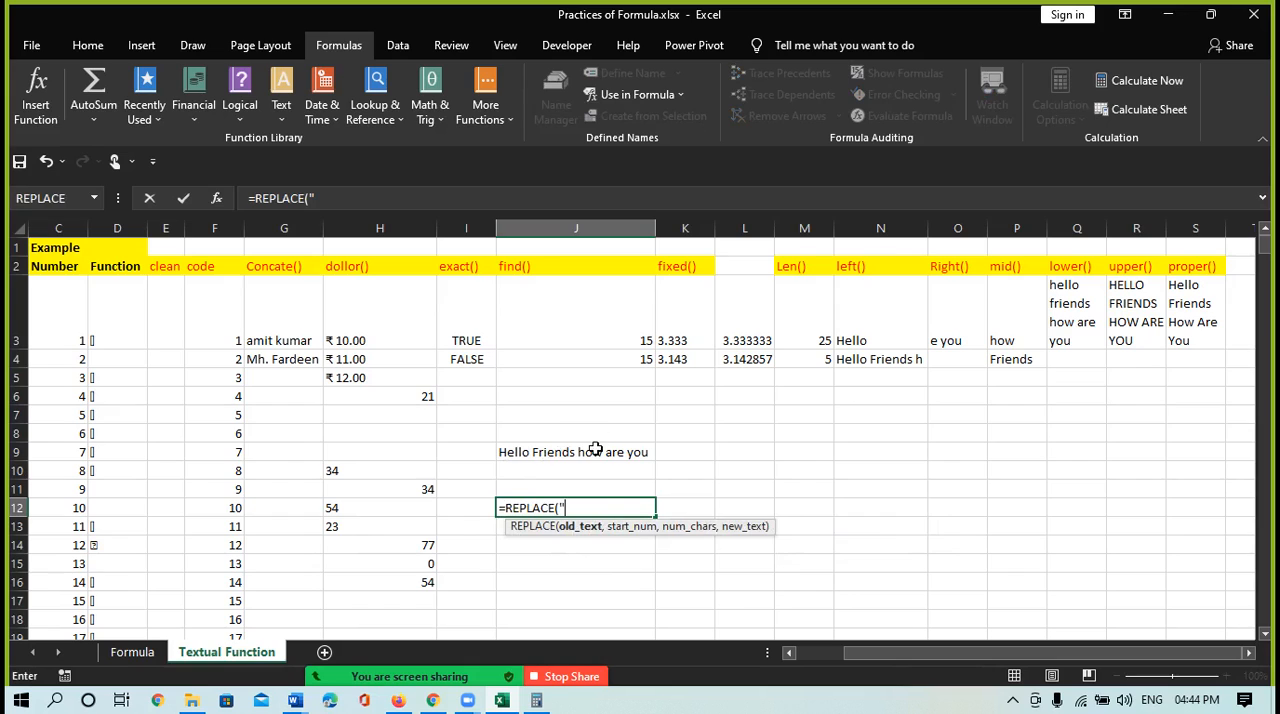
type("ow\",")
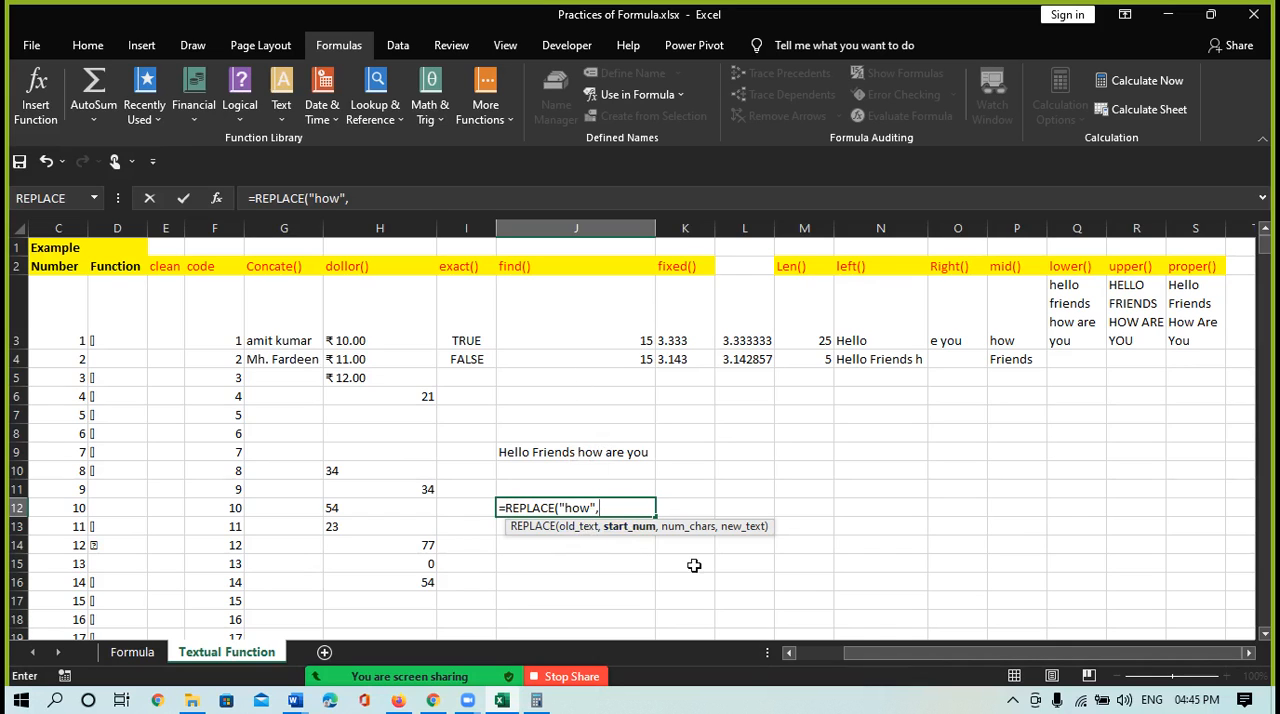
type("15,")
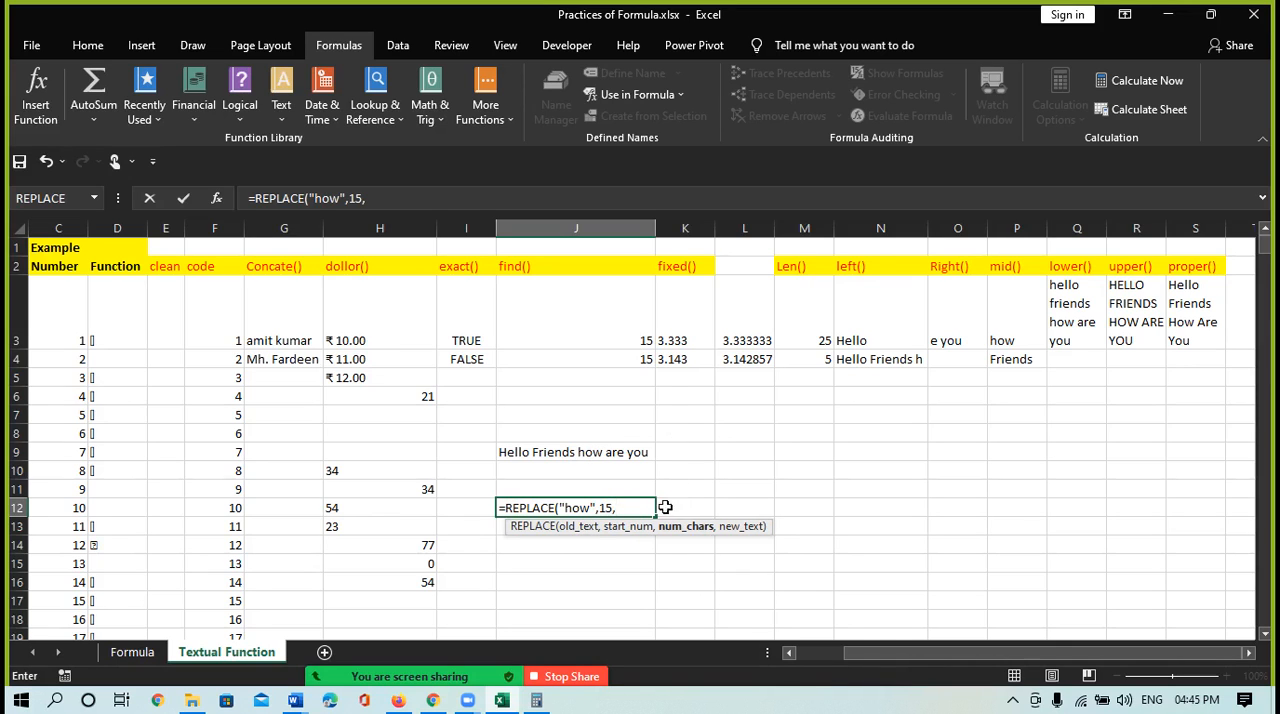
type("3,\"hi\"0")
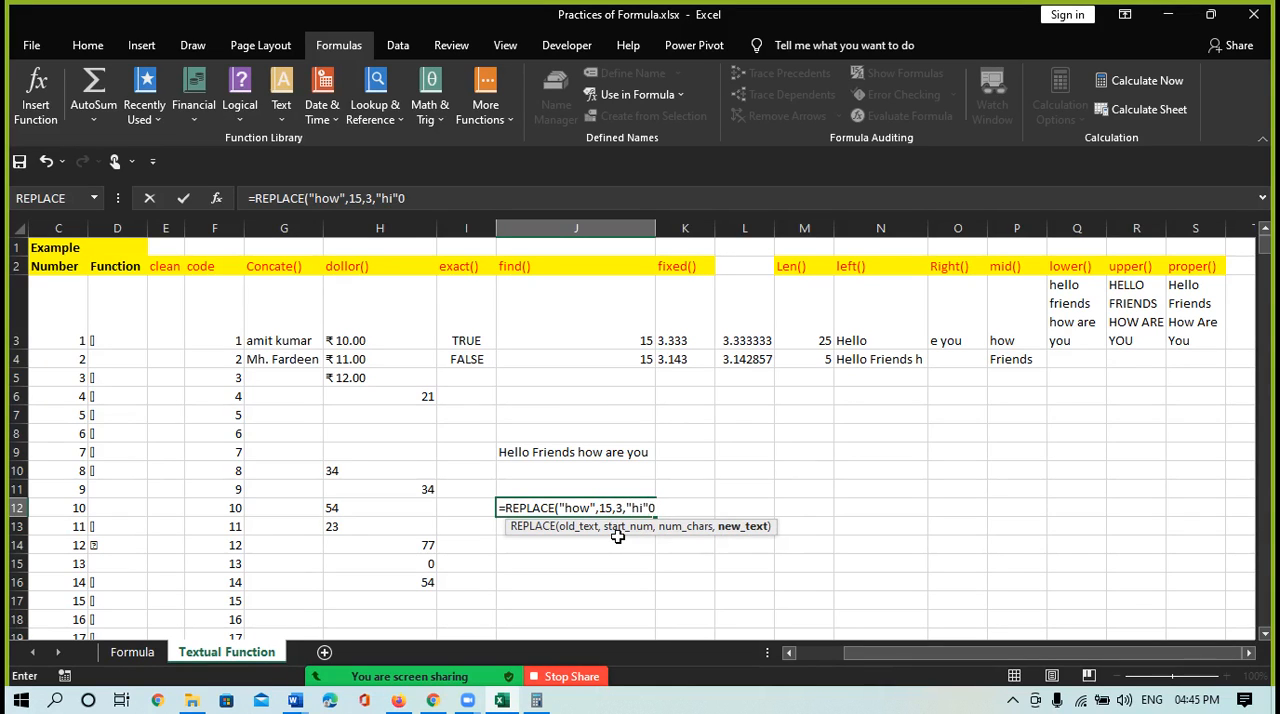
key("BackSpace")
type(")")
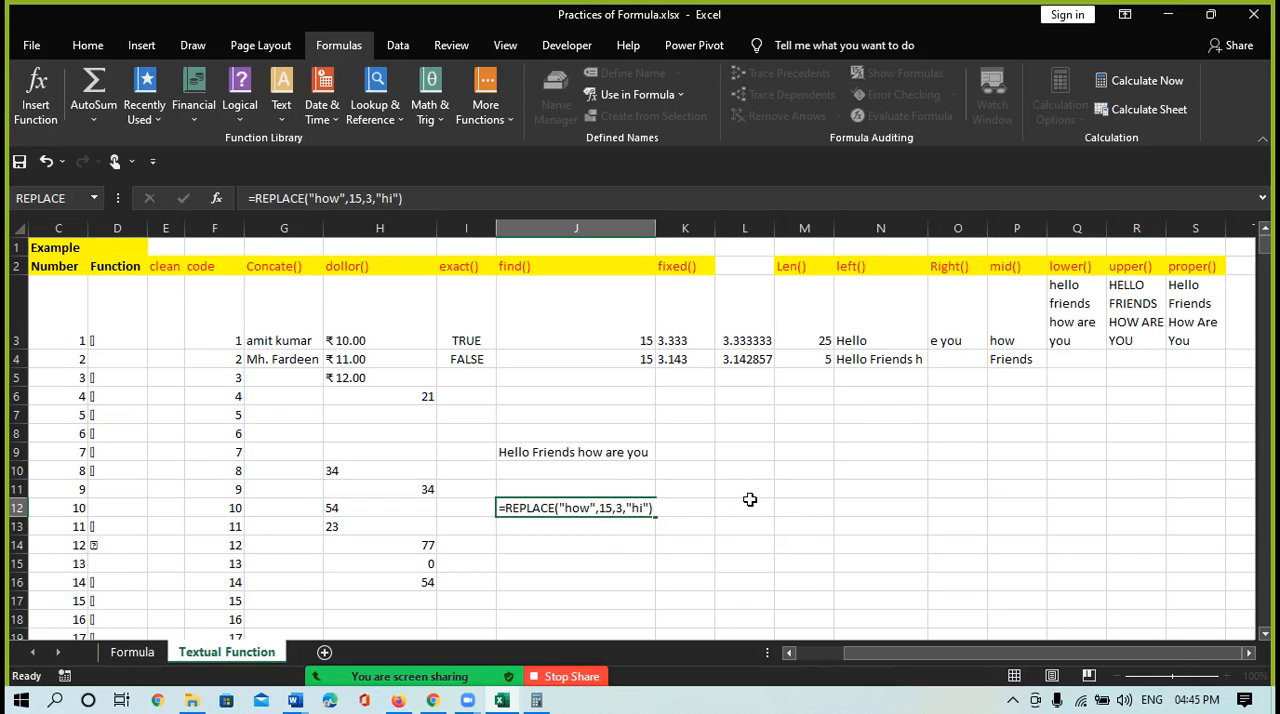
key("Return")
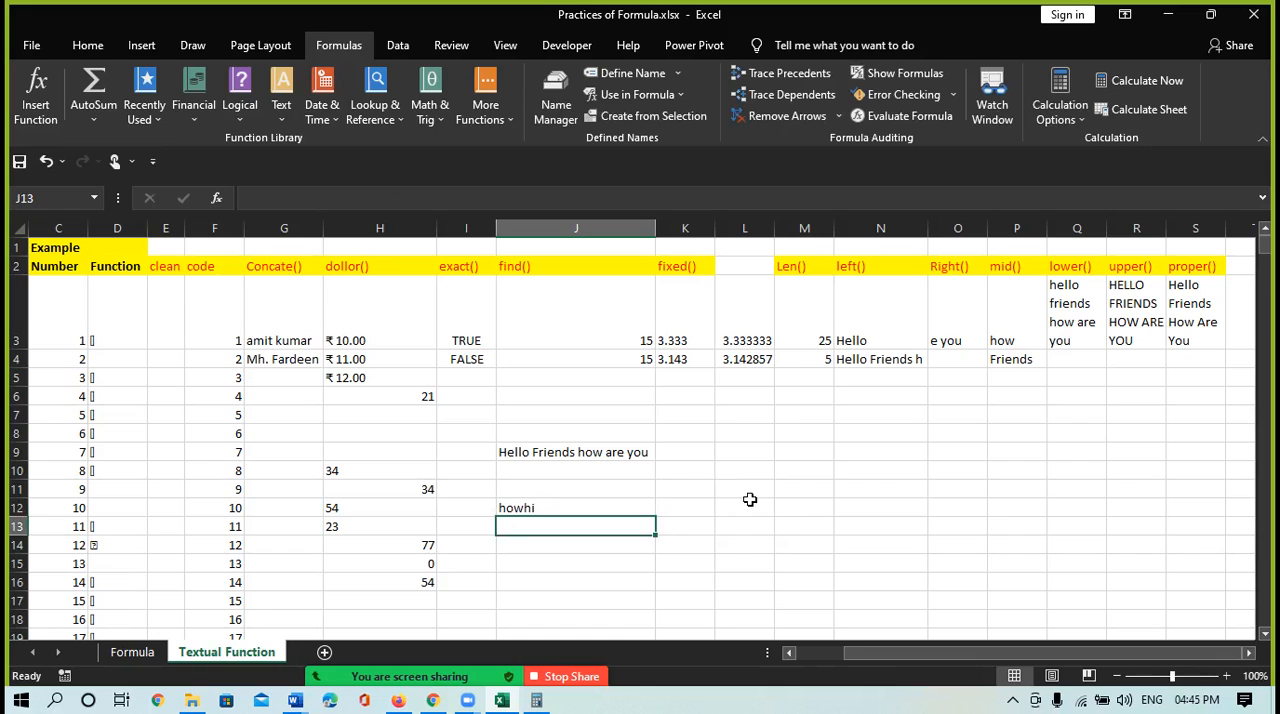
left_click(528, 510)
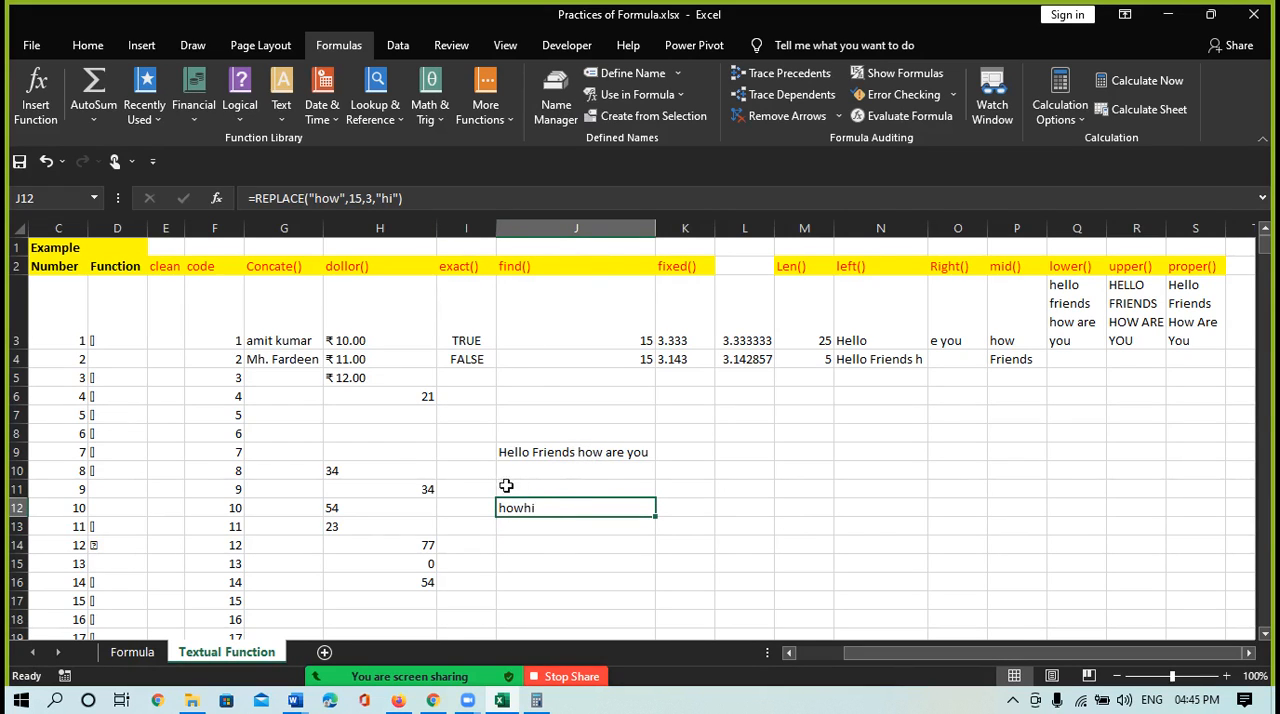
Enter =REPLACE(J9,15,3,"hi") in cell J13 to replace the word how in the J9 sentence with hi
left_click(528, 528)
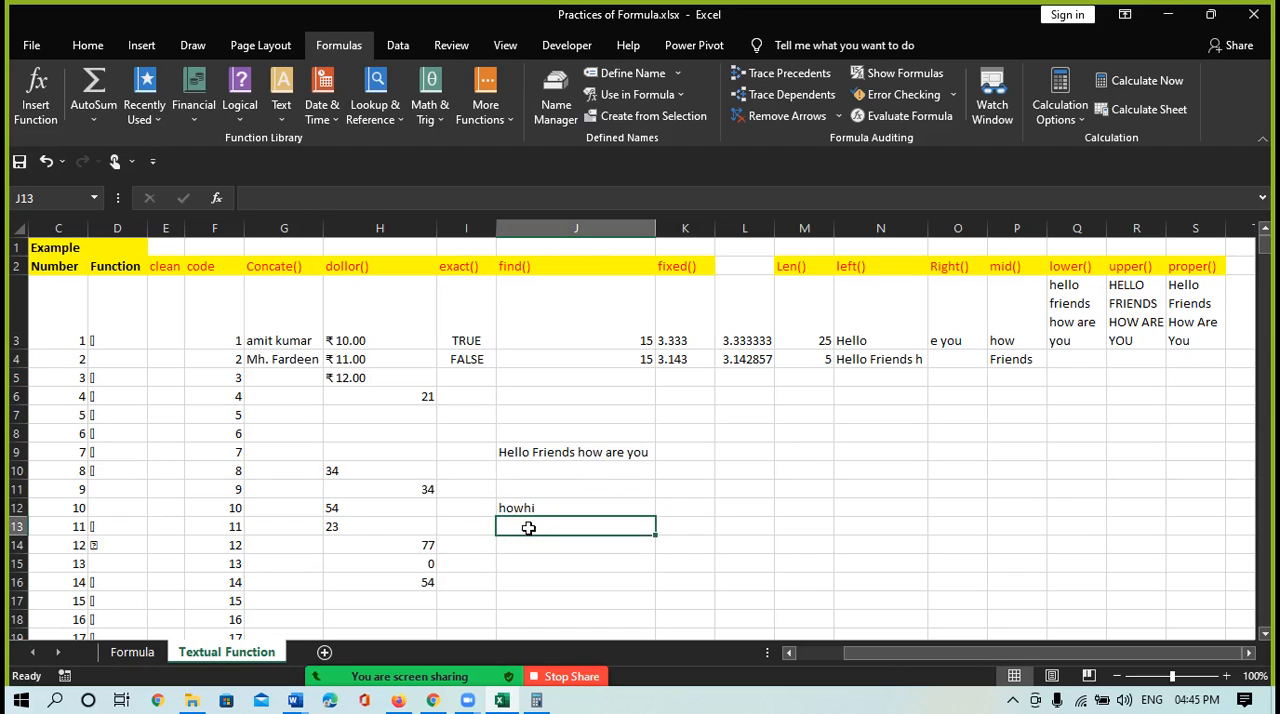
type("=")
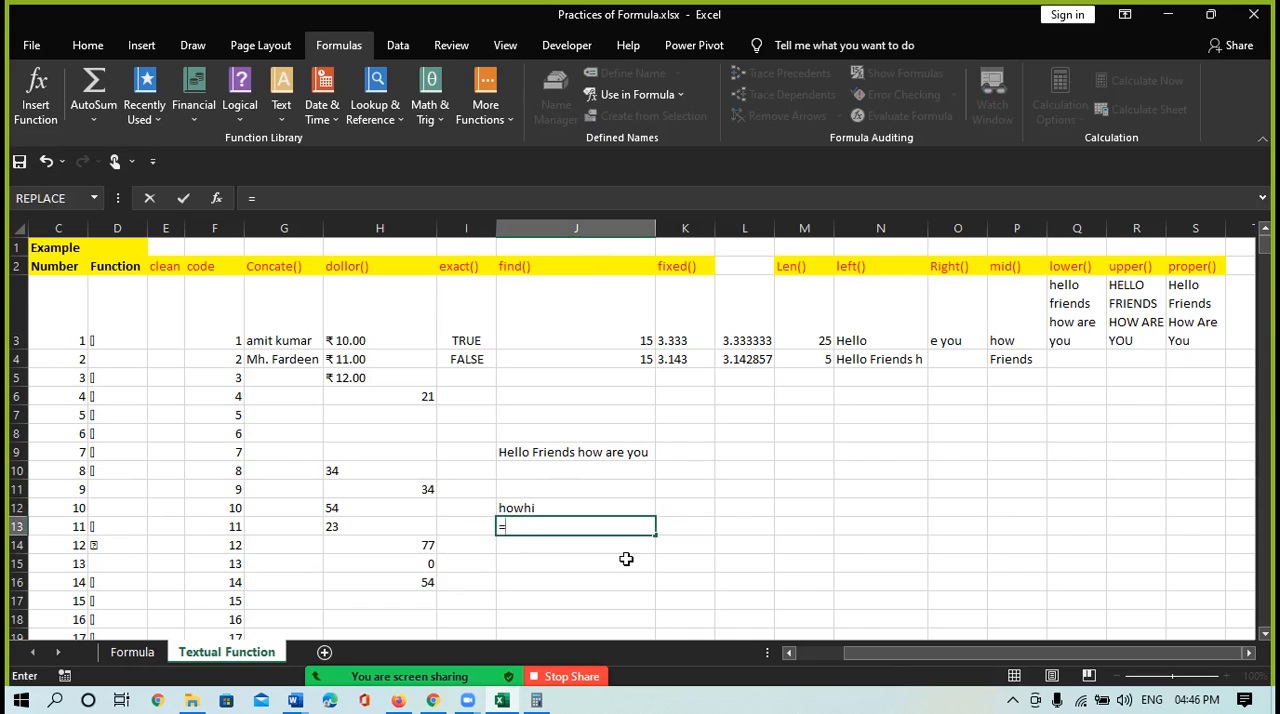
type("re")
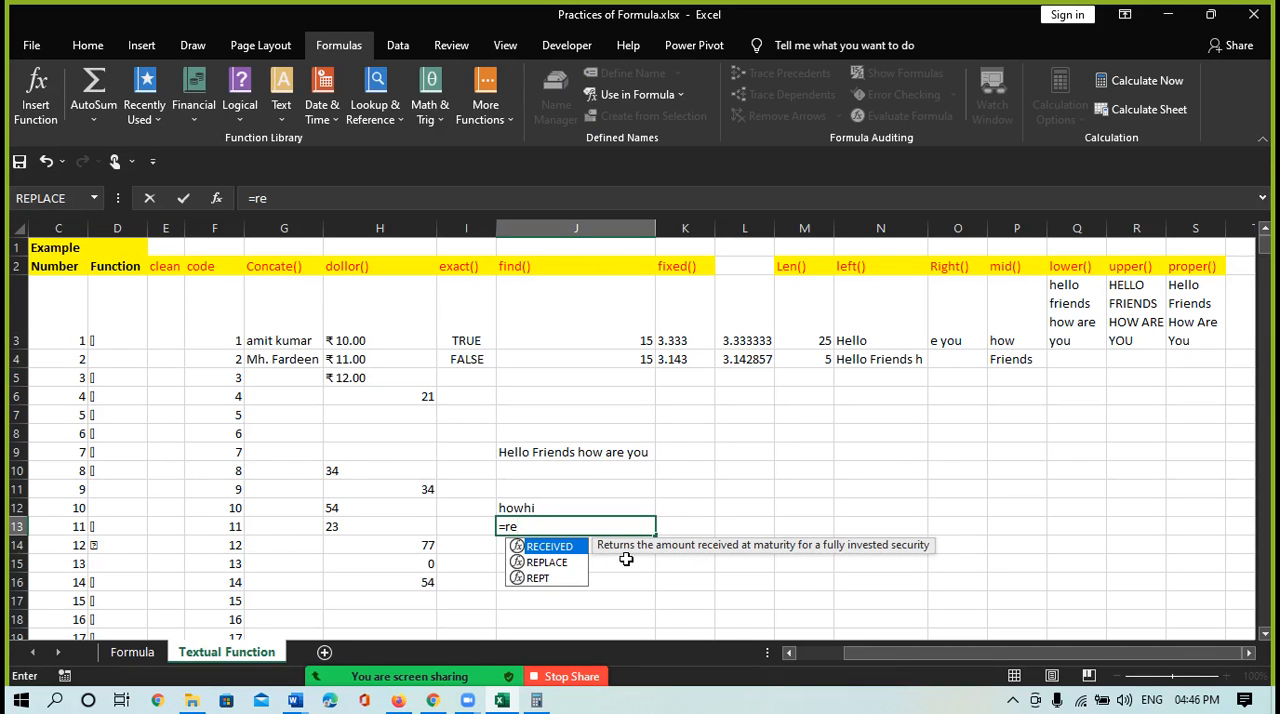
key("Down")
key("Tab")
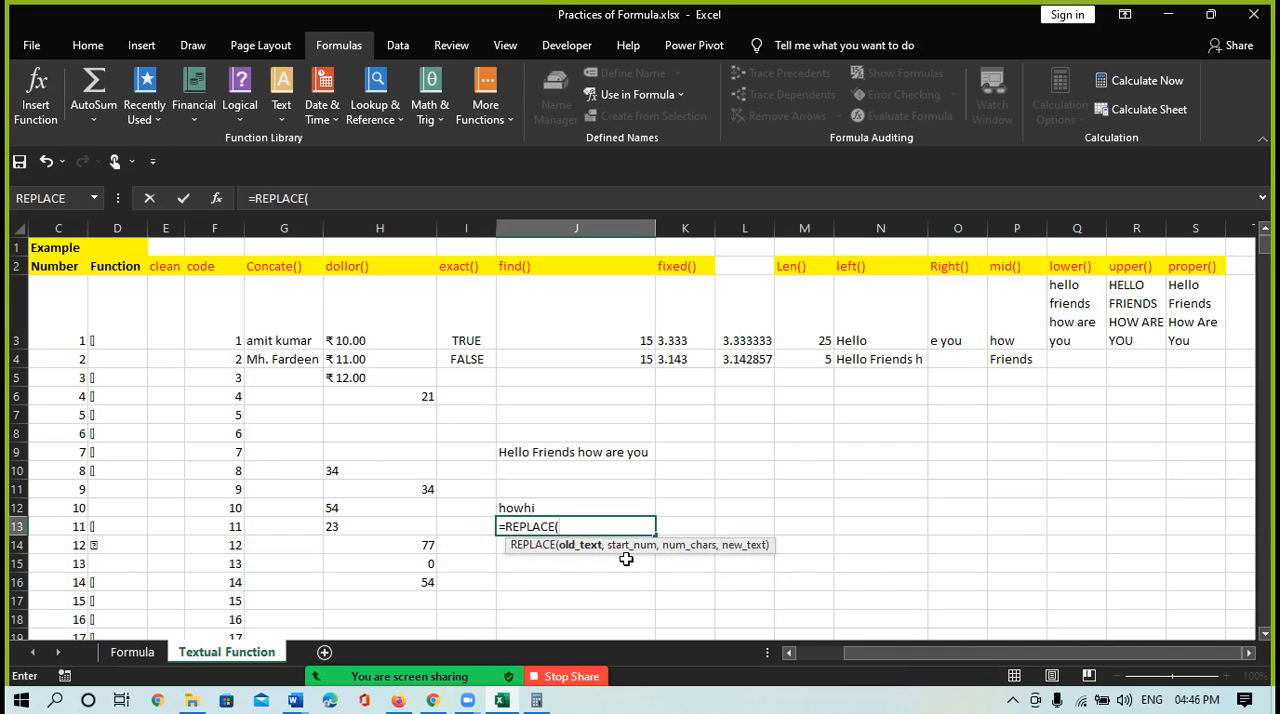
left_click(554, 452)
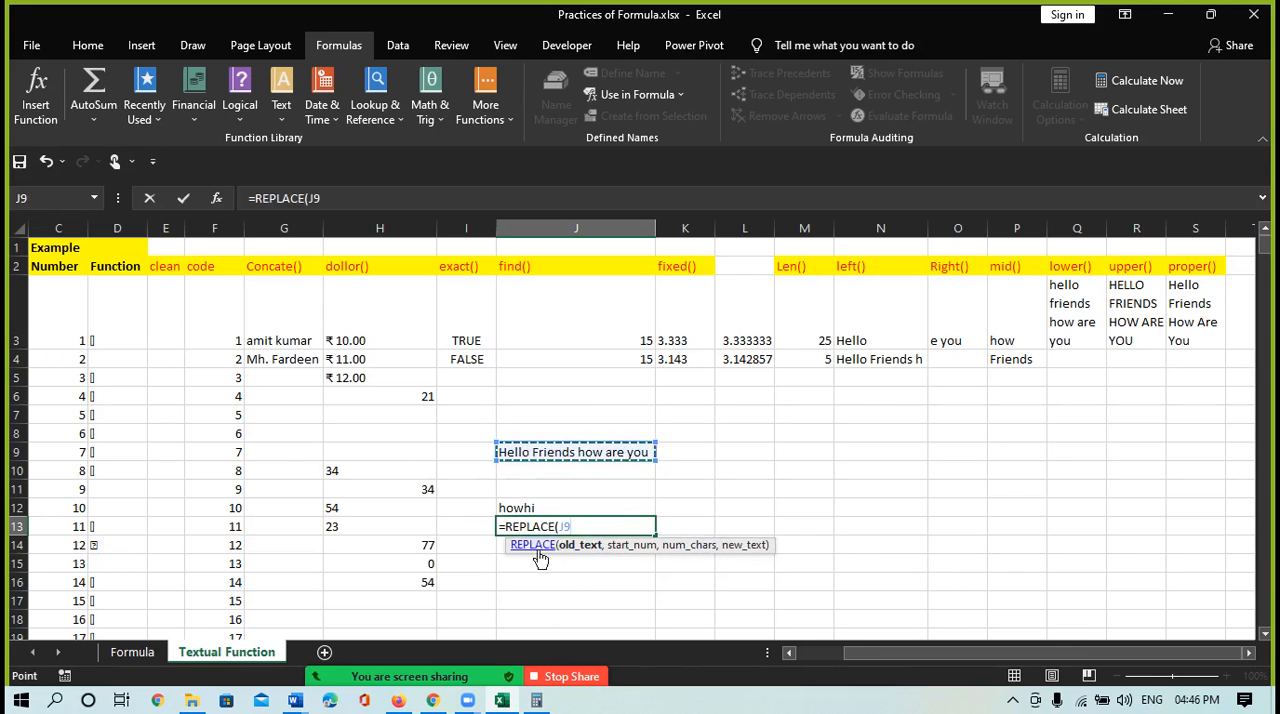
type(",15")
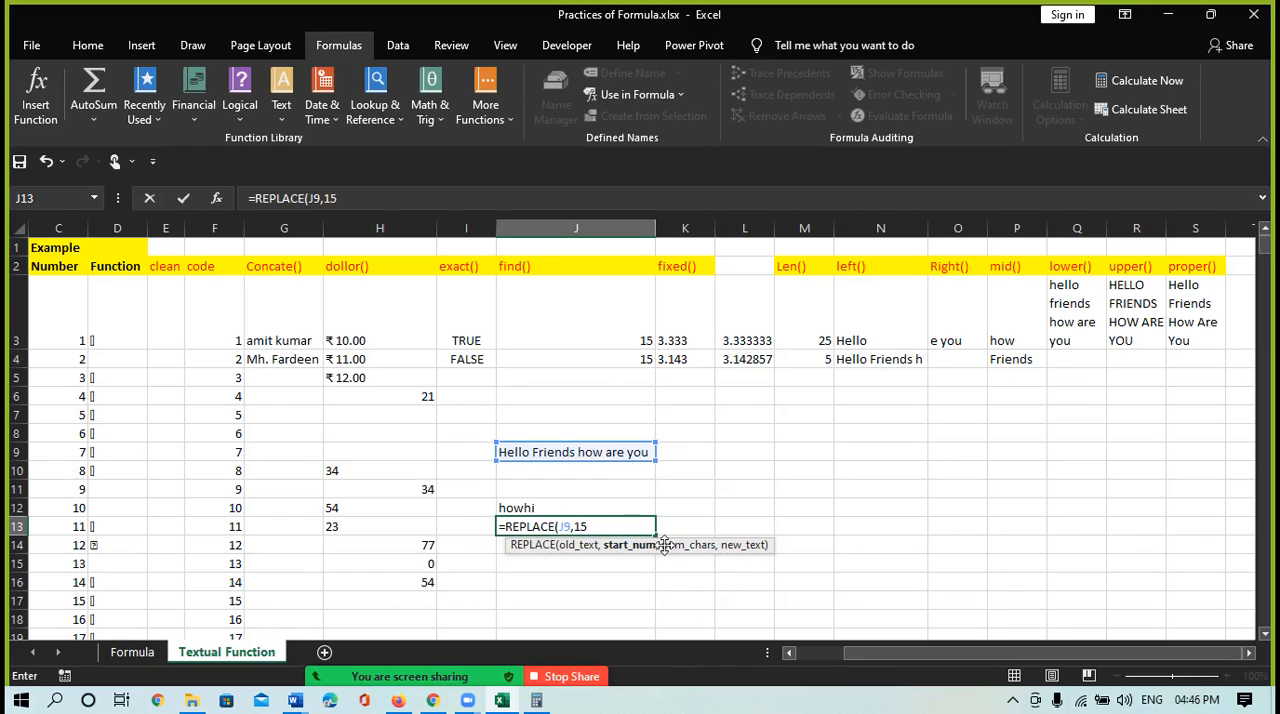
type(",")
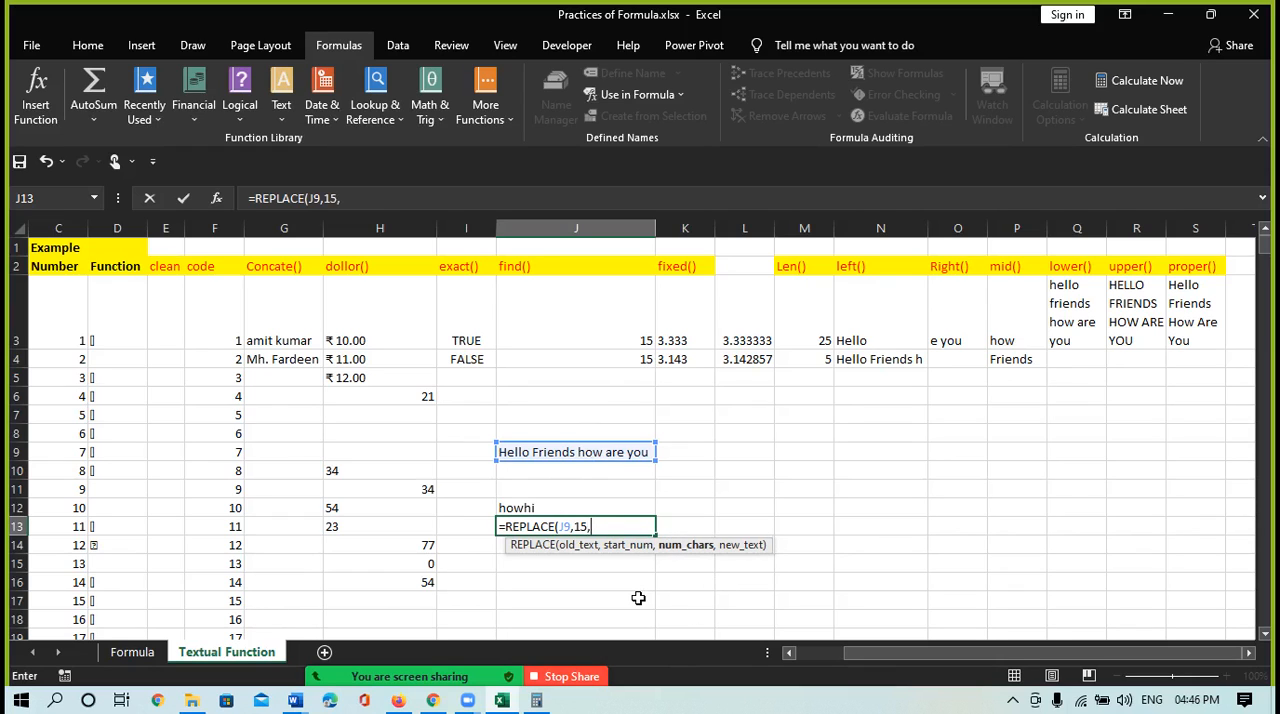
type("3,\"h")
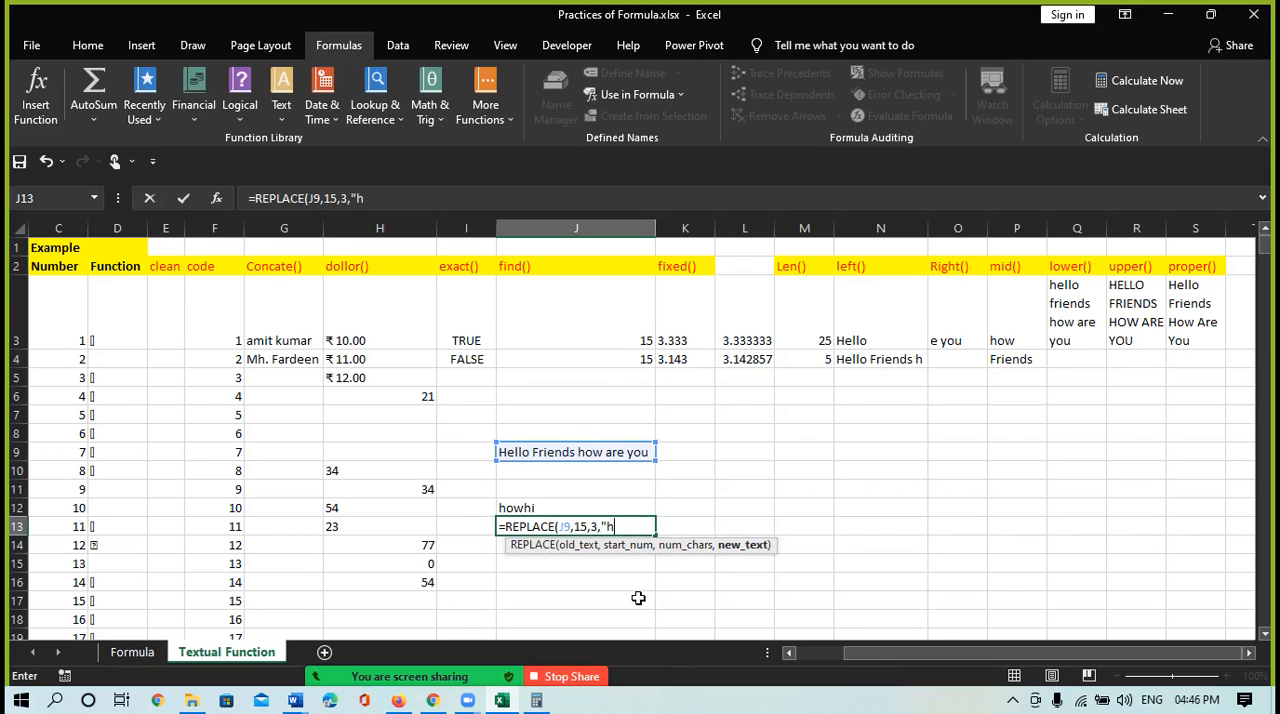
type("i\")")
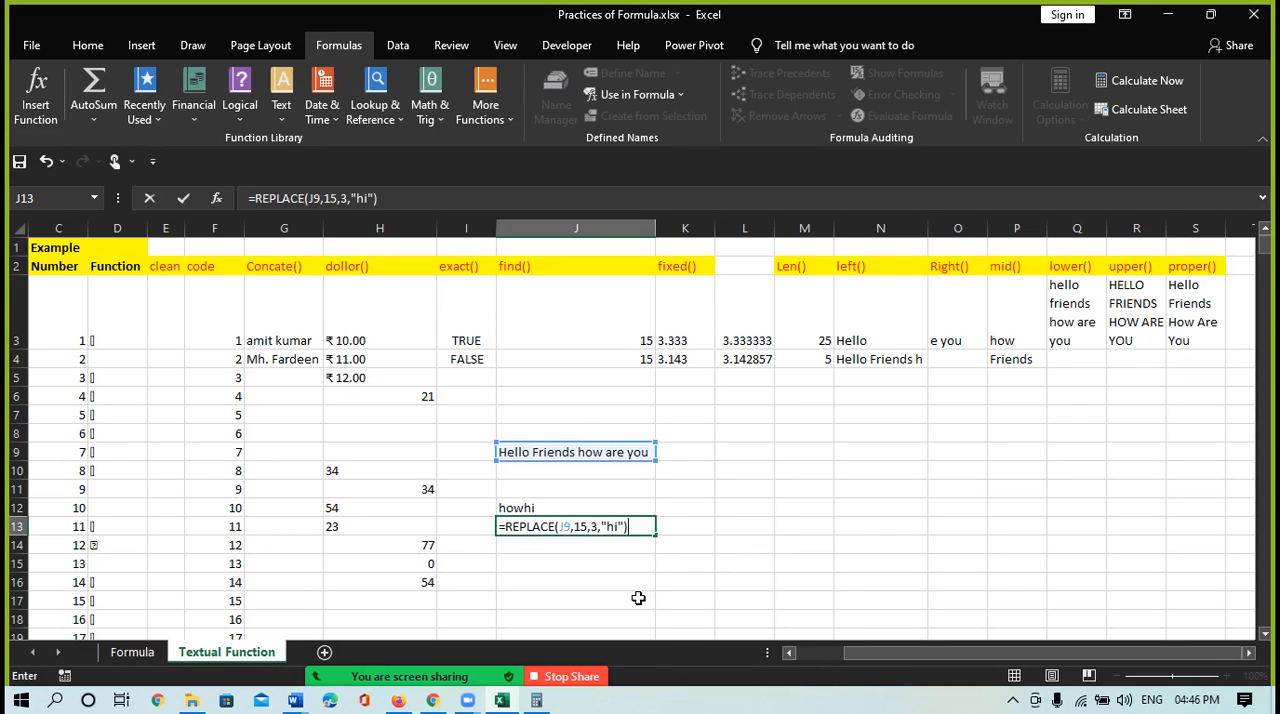
key("Return")
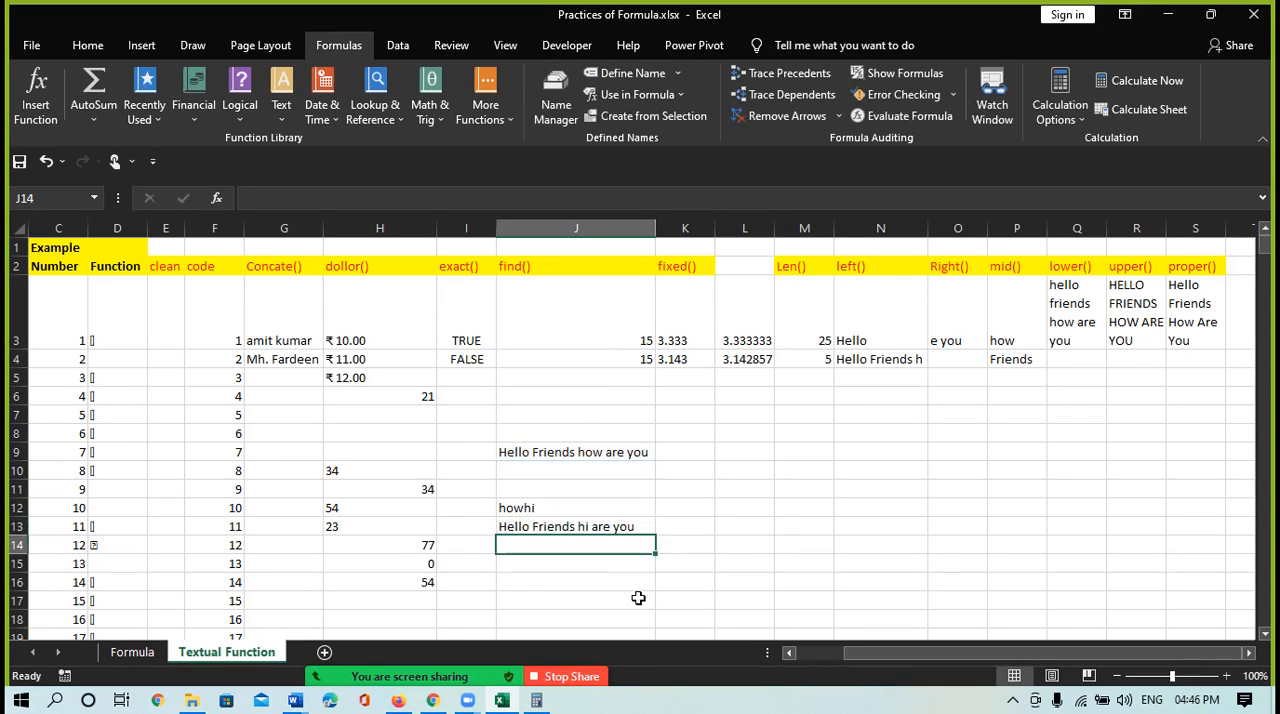
Review the REPLACE formulas in cells J13 and J12, checking the old text and start number arguments of the J12 formula
left_click(540, 527)
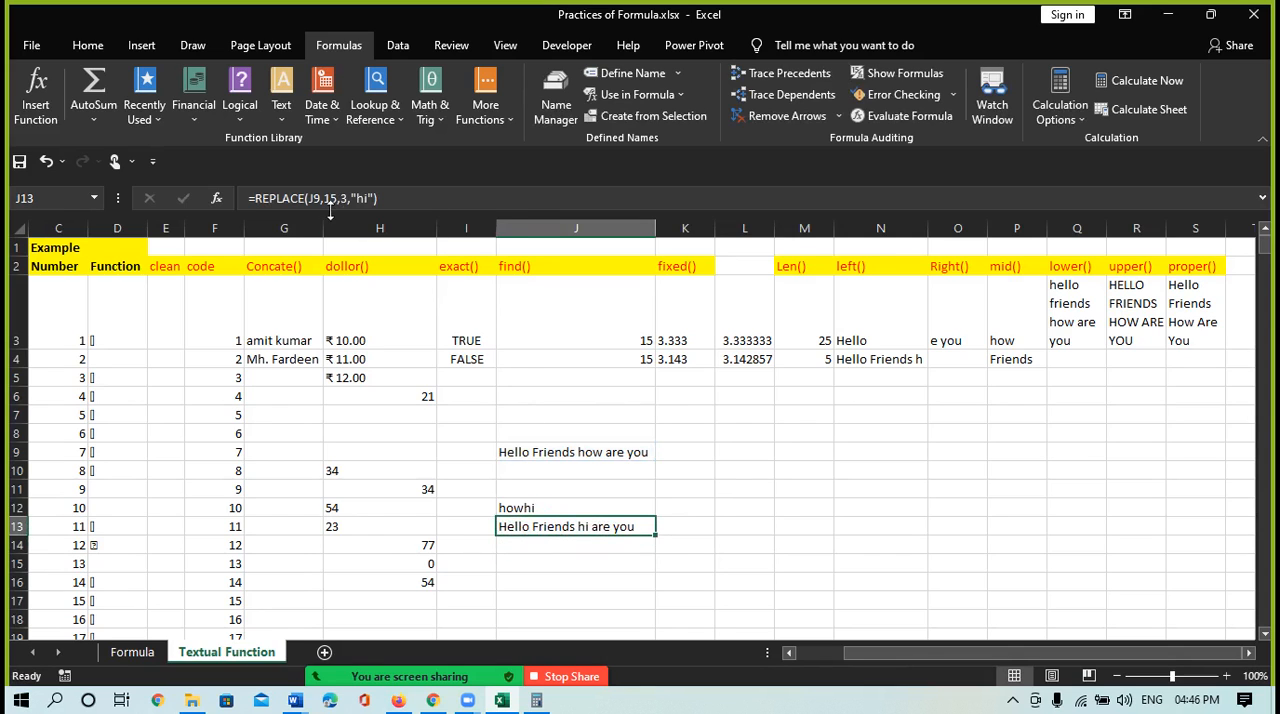
left_click(511, 509)
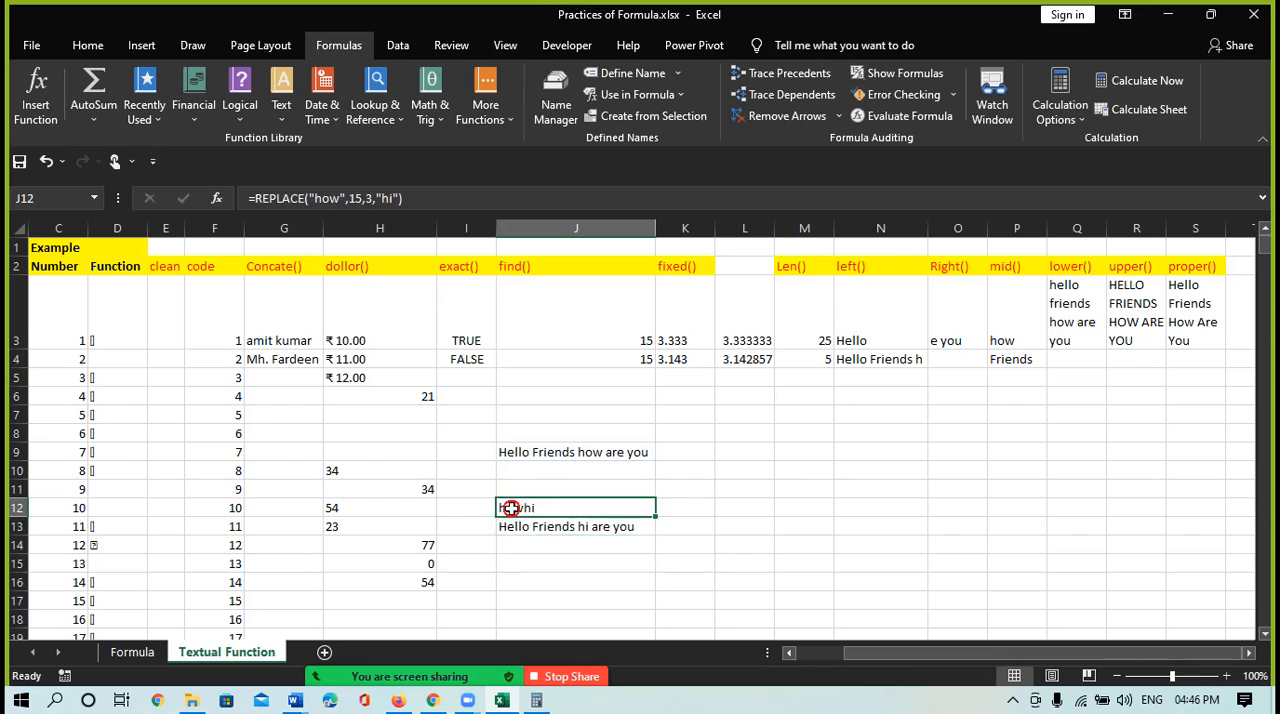
left_click(348, 198)
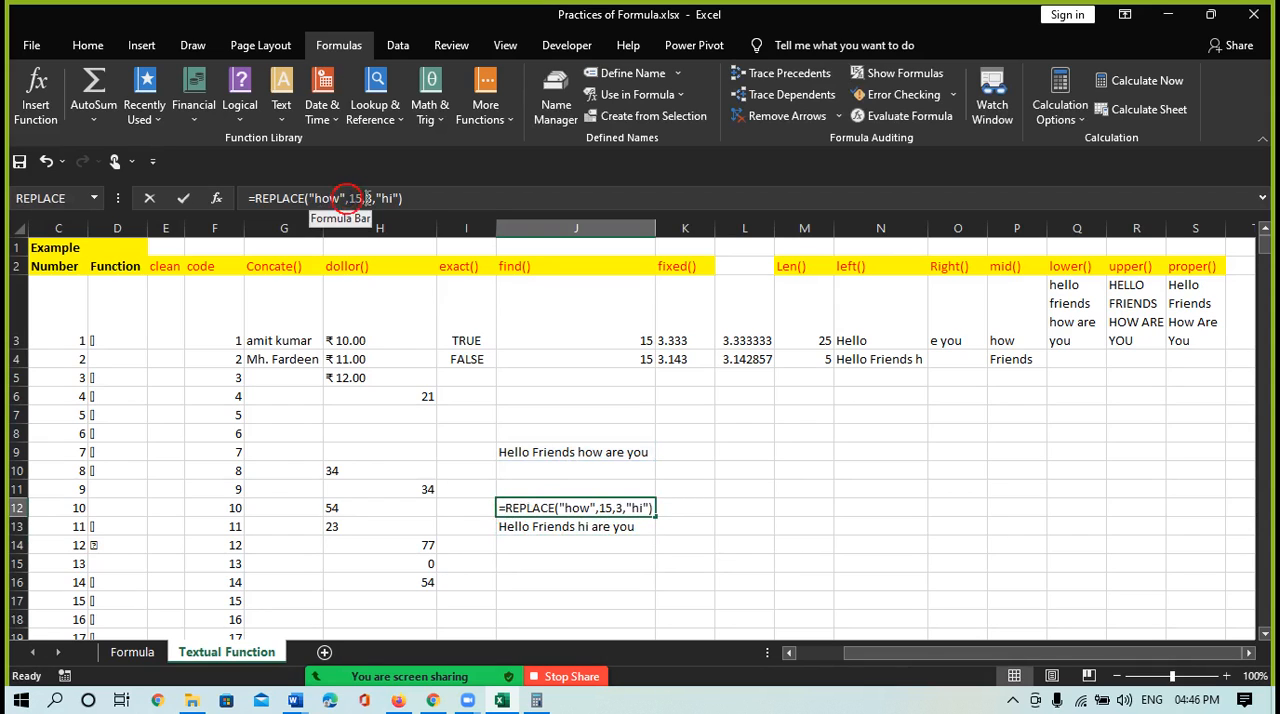
left_click(366, 198)
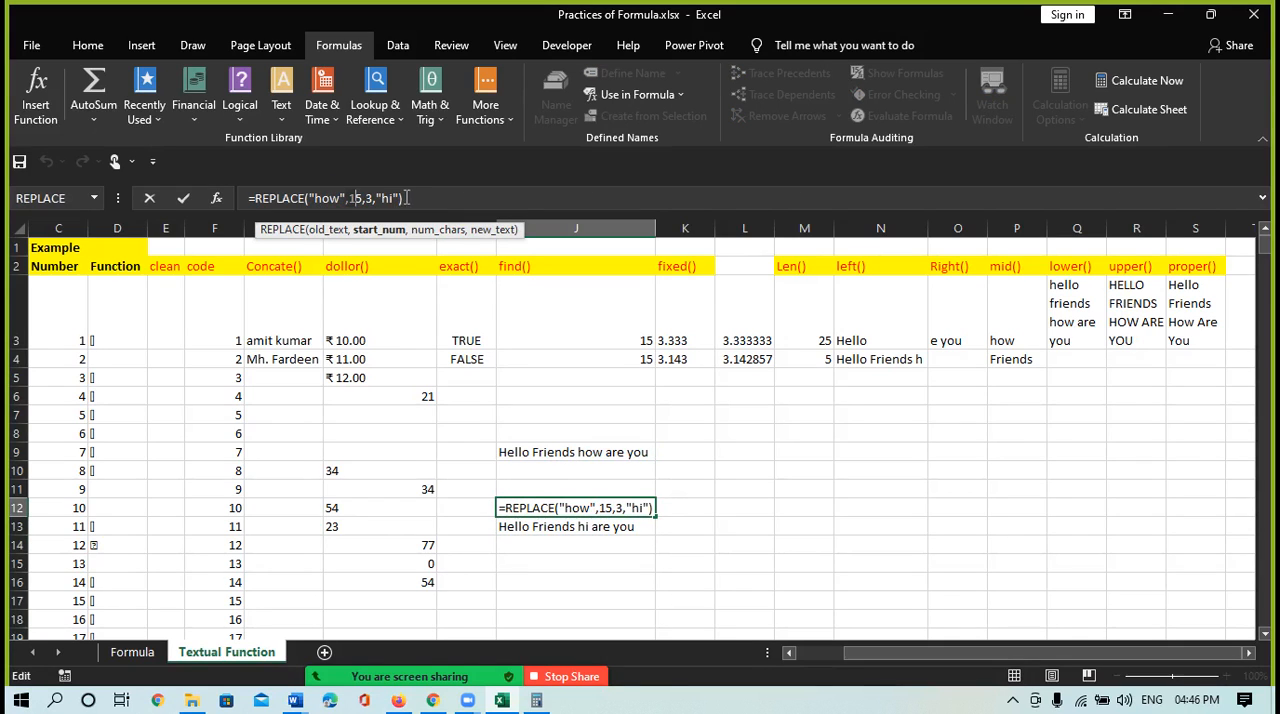
key("Return")
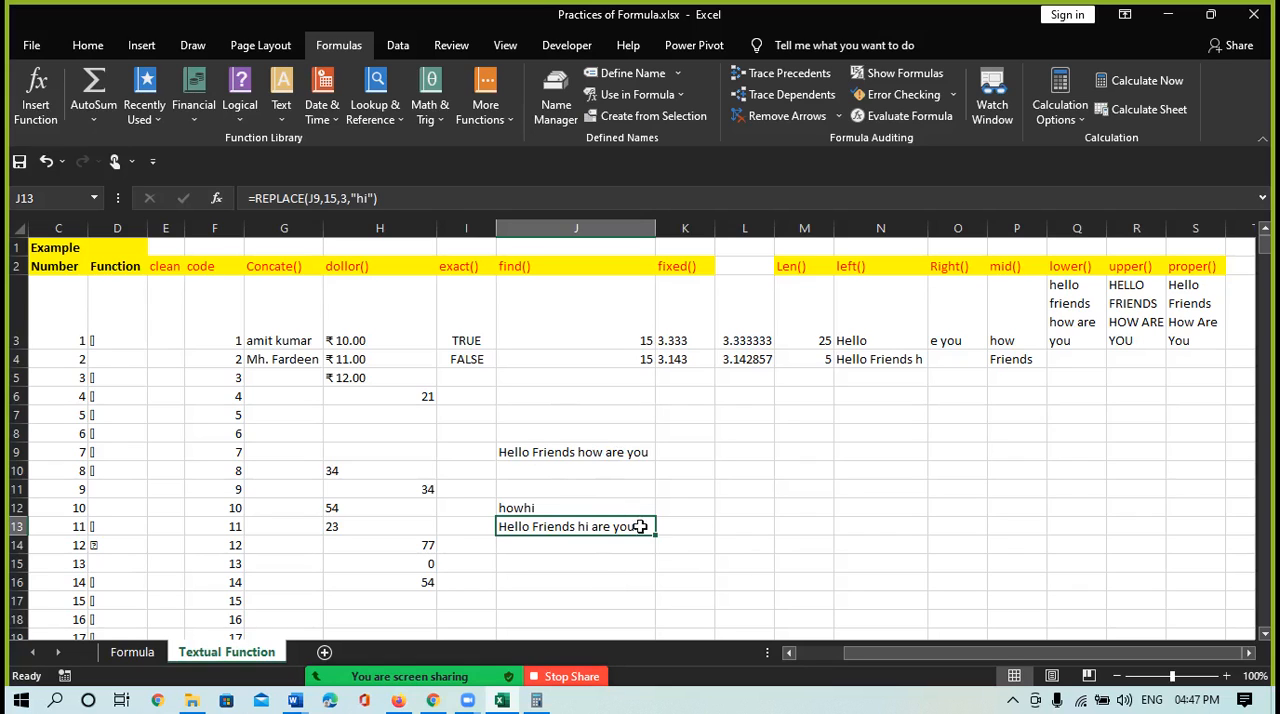
Insert the REPT function in cell J16 to repeat "hi " with a trailing space 10 times
left_click(527, 582)
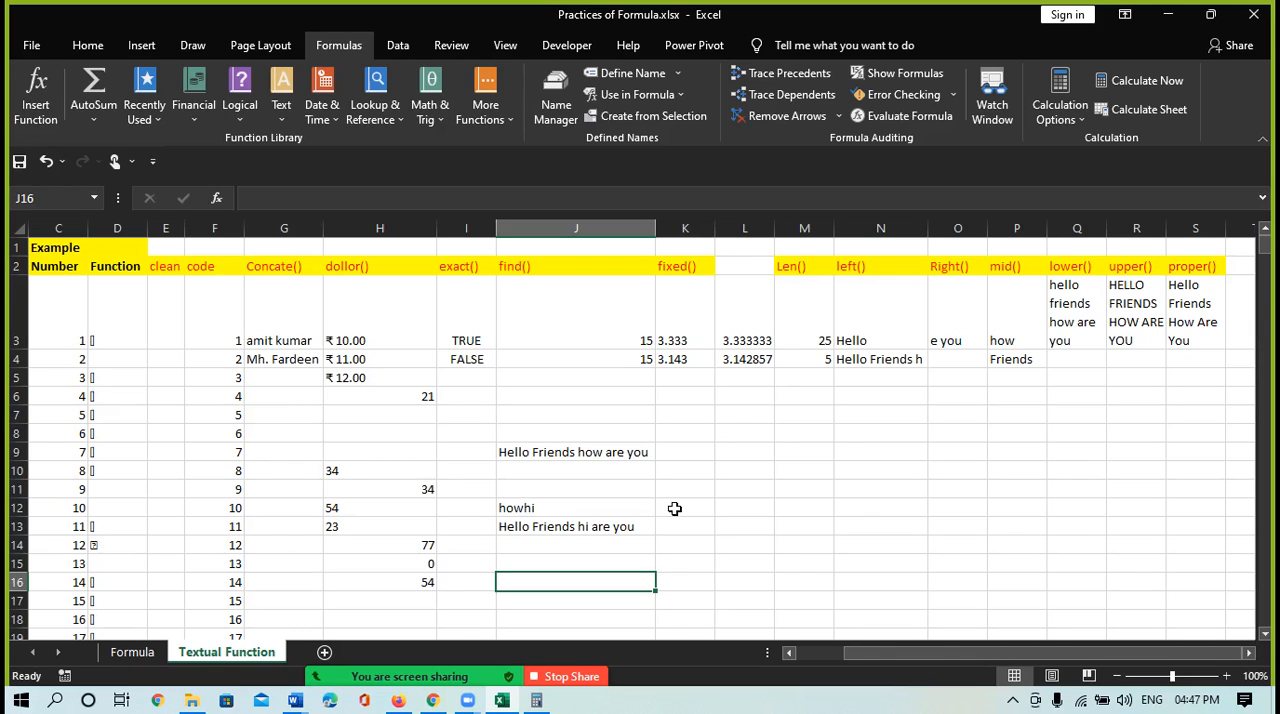
left_click(290, 117)
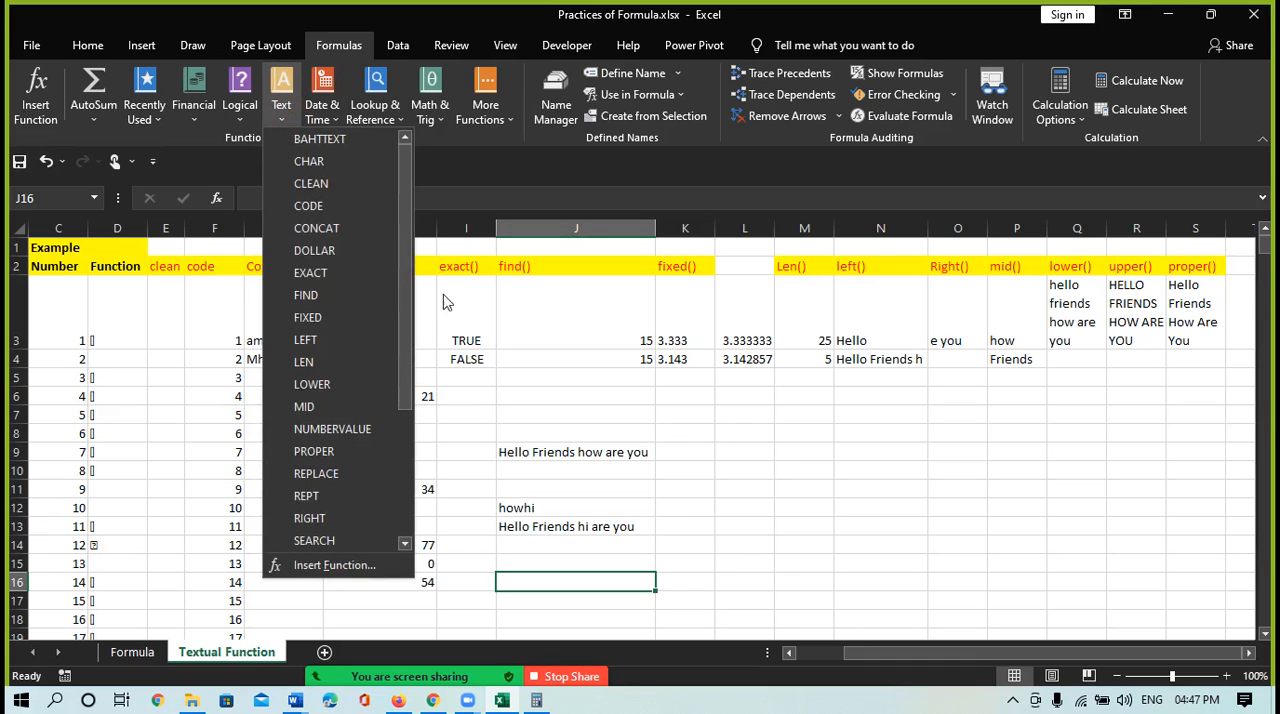
left_click_drag(412, 360, 403, 419)
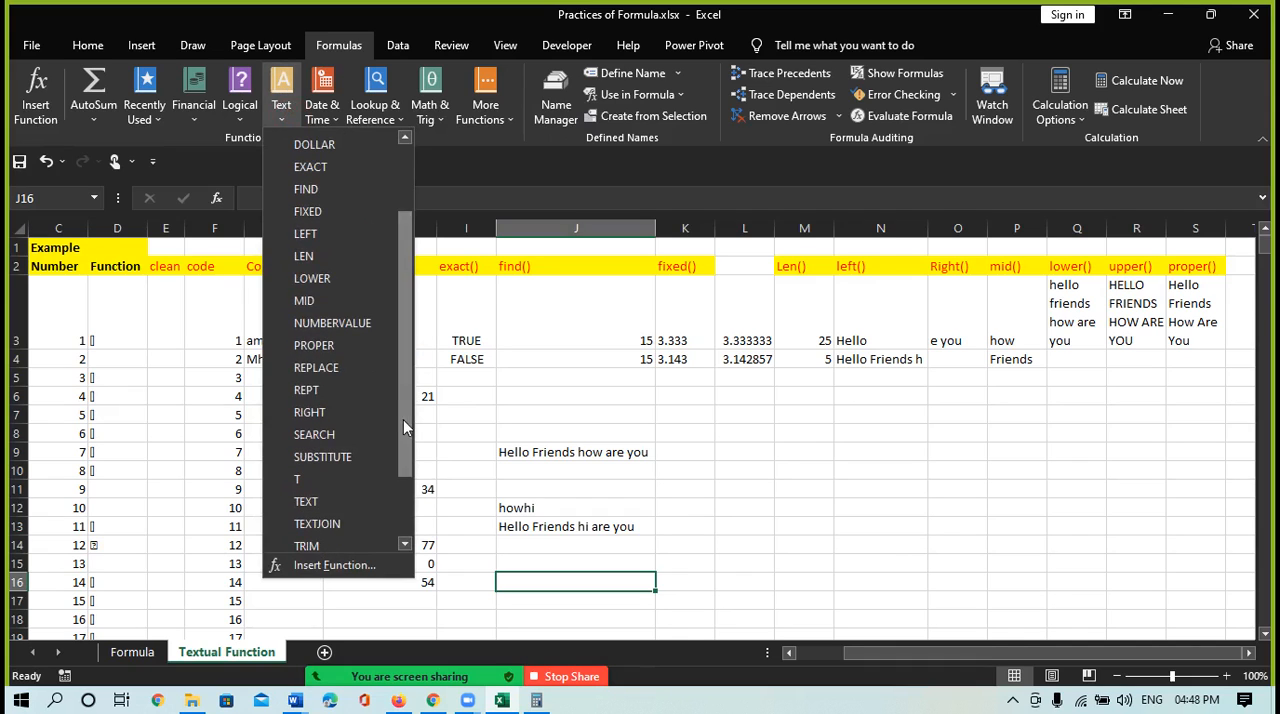
left_click(305, 390)
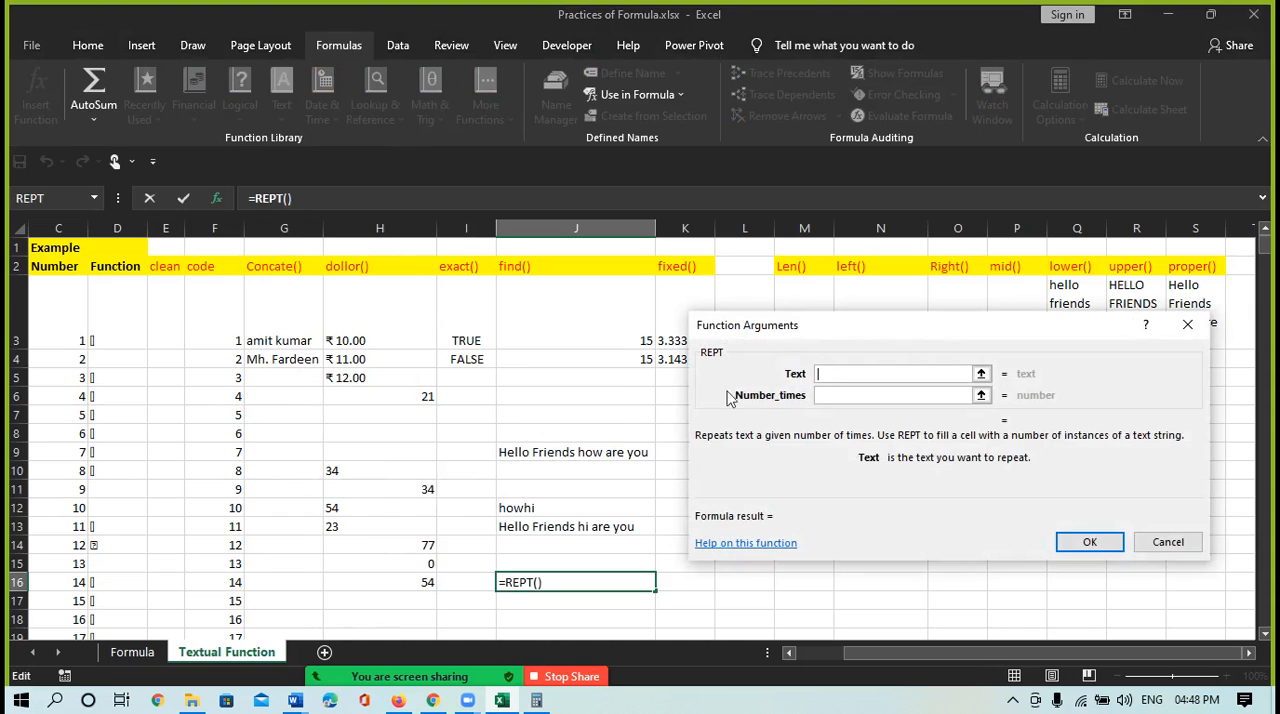
type("hi")
left_click(830, 395)
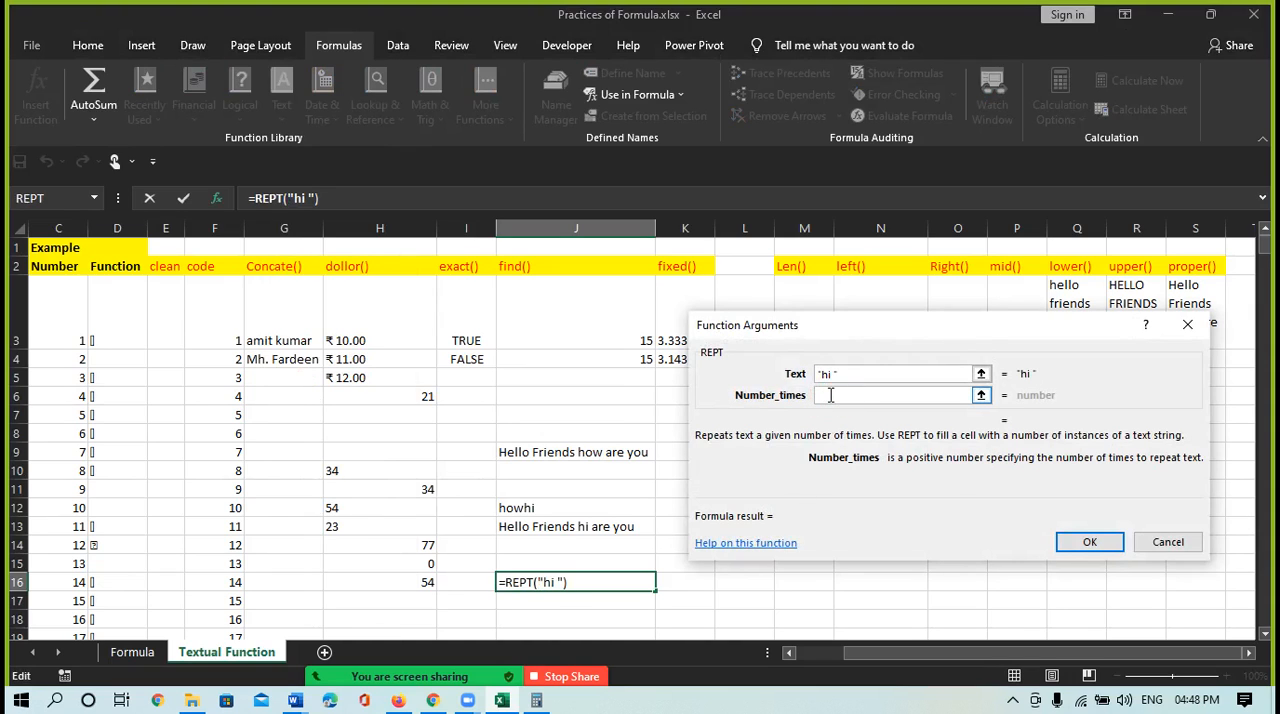
type("10")
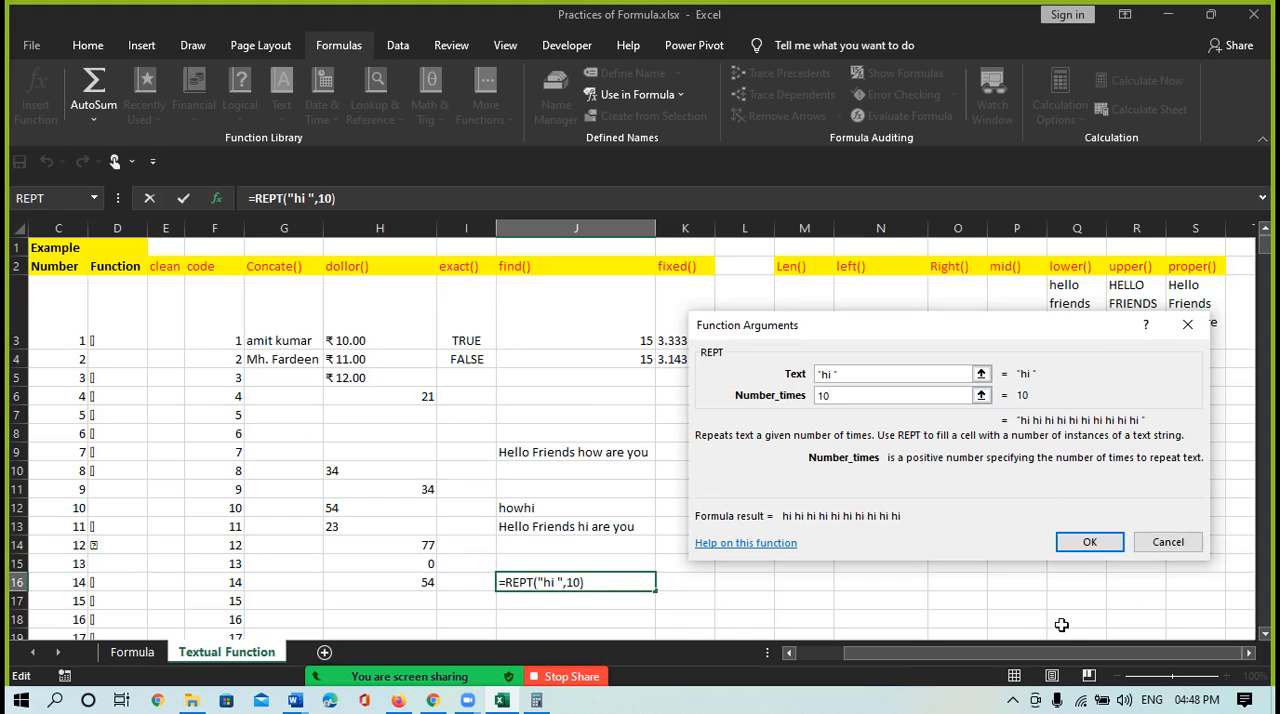
left_click(1090, 545)
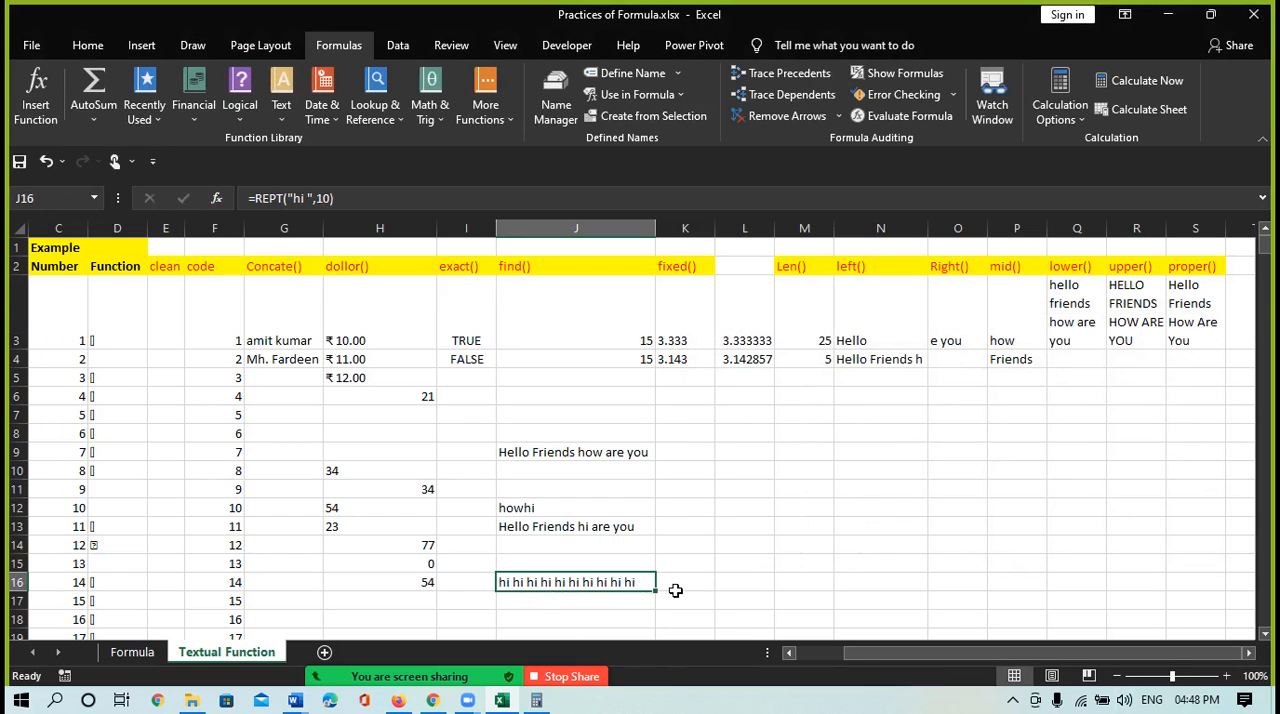
left_click(559, 601)
type("=")
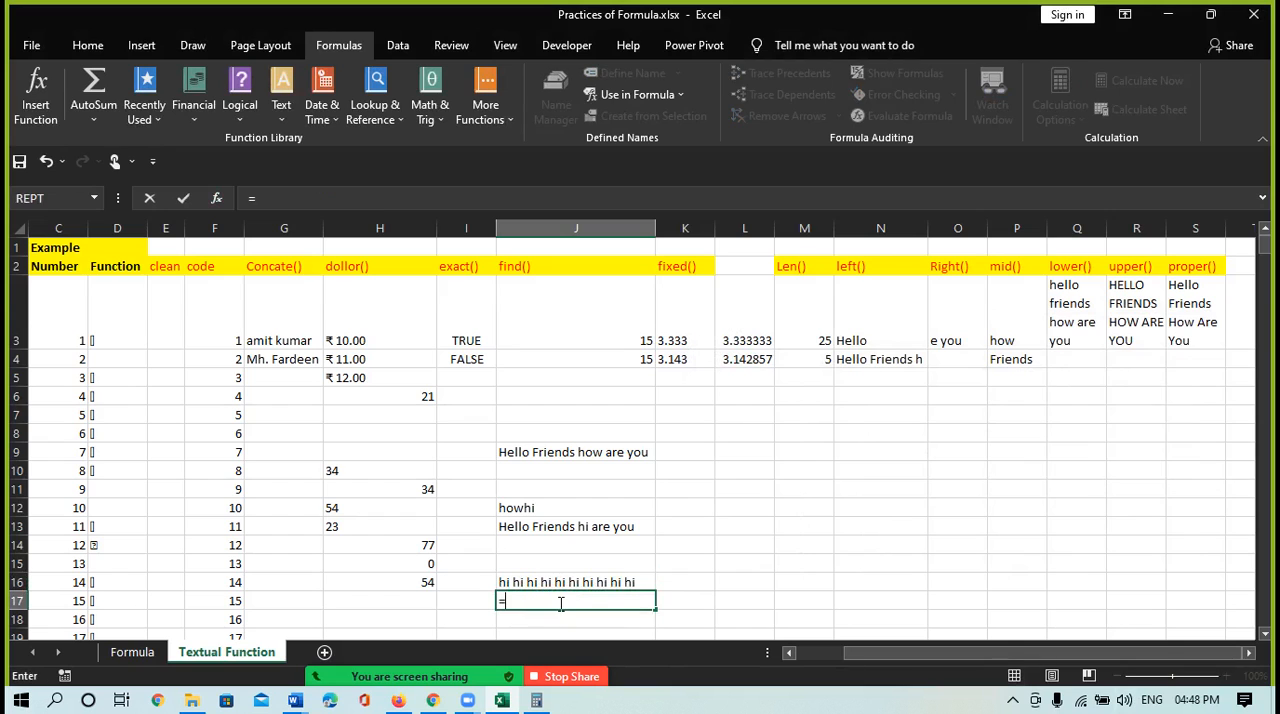
type("f")
key("BackSpace")
type("rep")
key("Tab")
key("BackSpace")
key("BackSpace")
key("BackSpace")
key("BackSpace")
key("BackSpace")
key("BackSpace")
key("BackSpace")
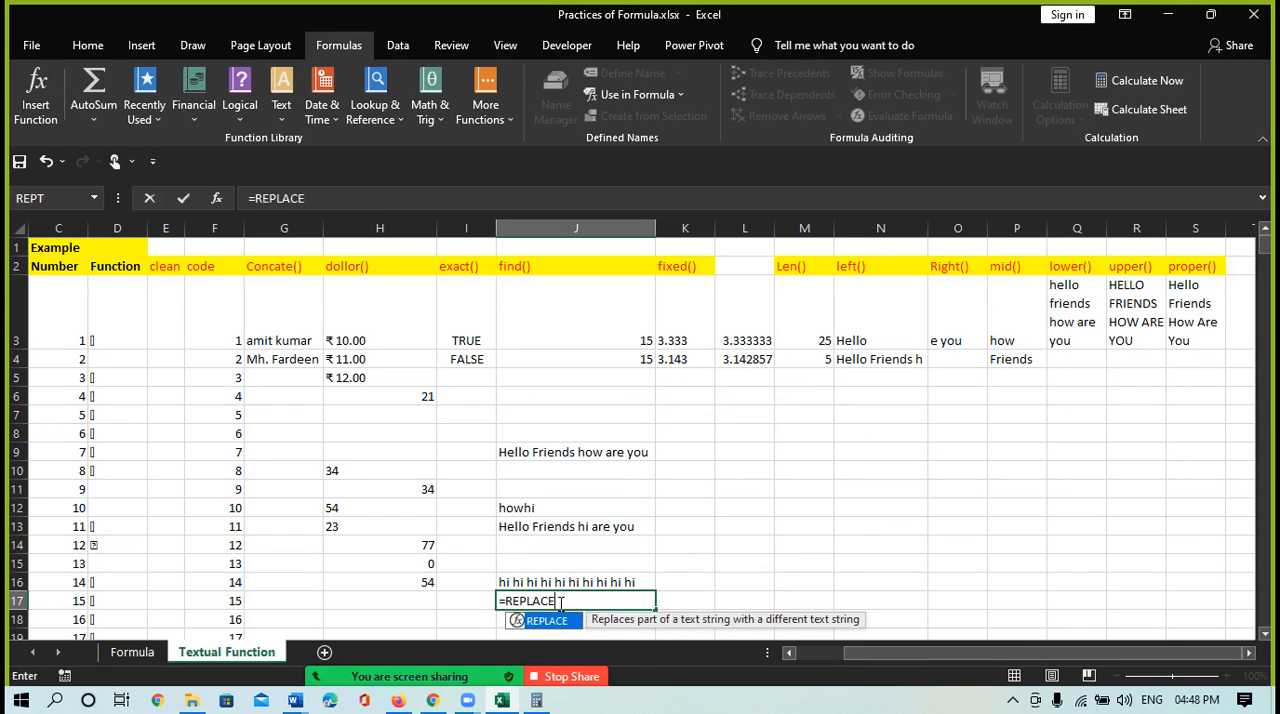
type("ea")
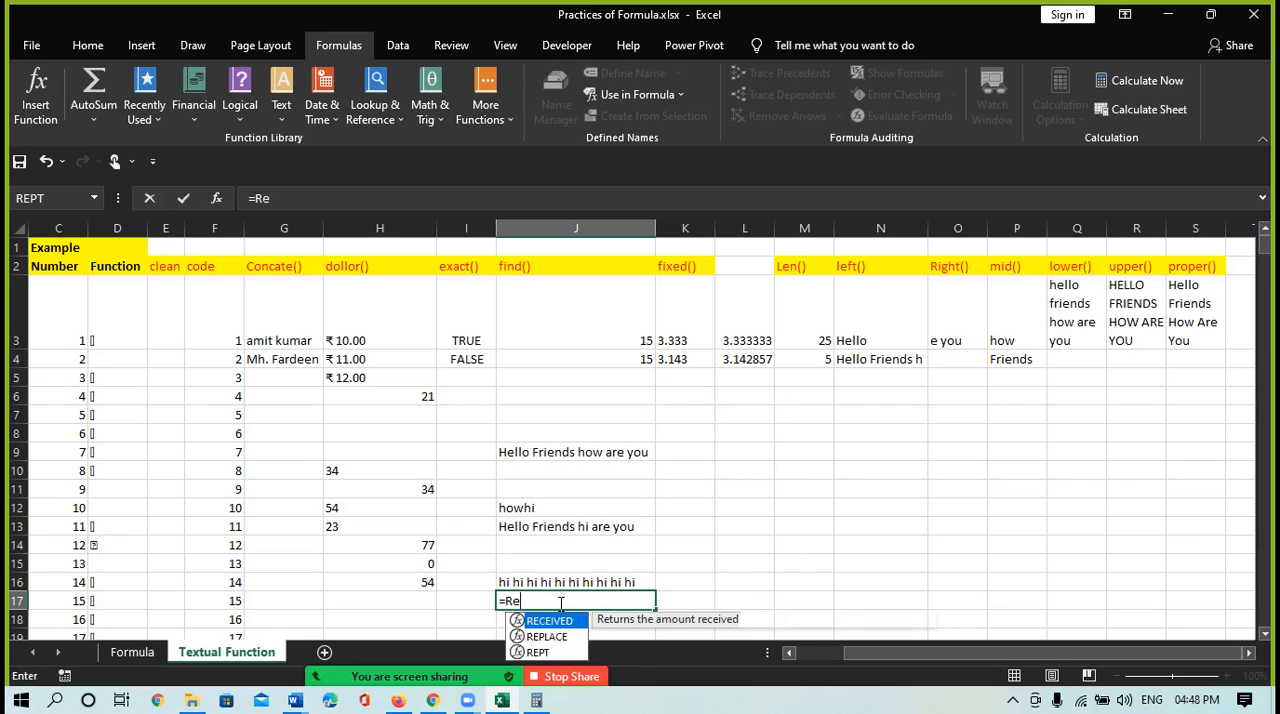
key("BackSpace")
key("BackSpace")
key("BackSpace")
key("BackSpace")
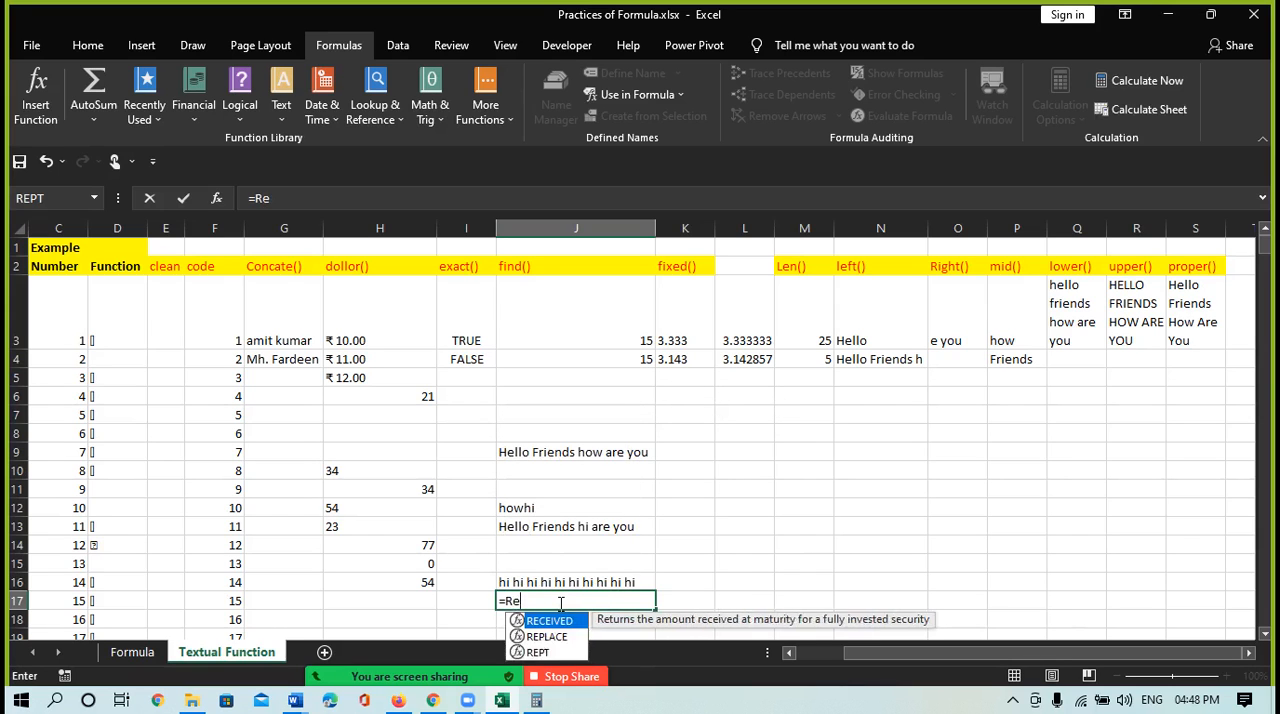
Enter =REPT("hi",10) in cell J17 to repeat hi 10 times without spaces
type("=rep")
key("Down")
key("Tab")
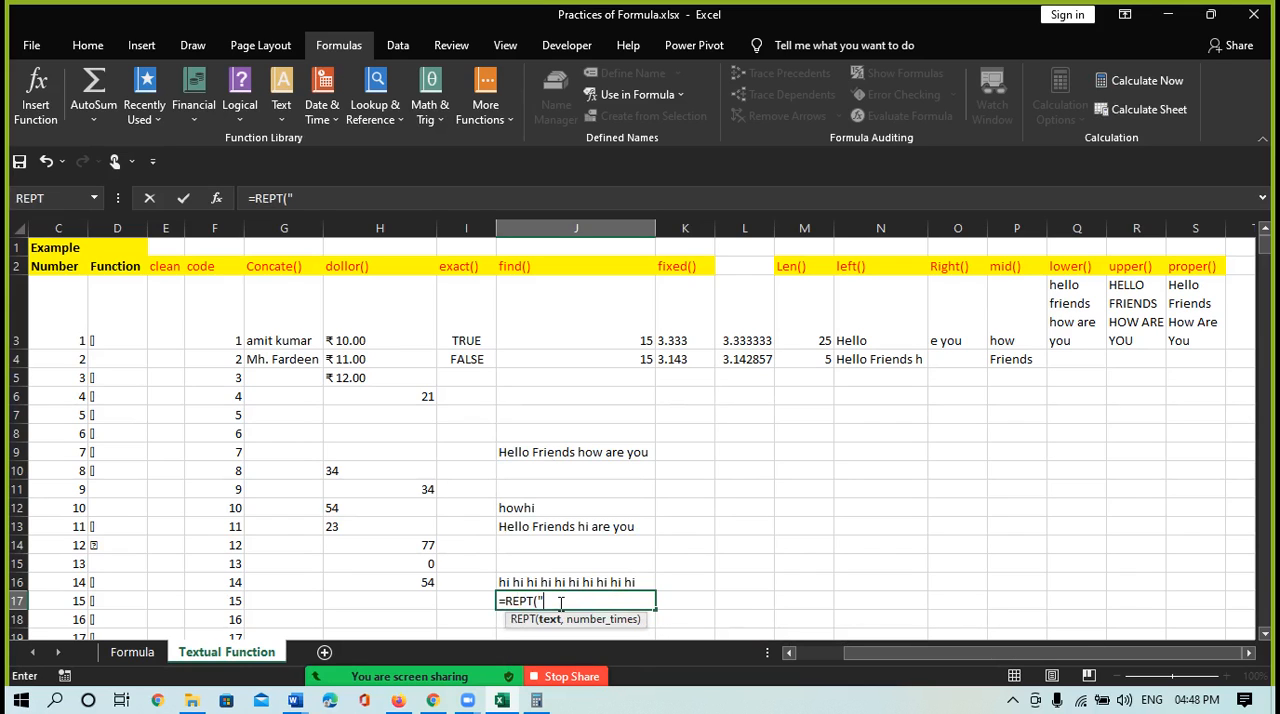
type("\"hi\",10")
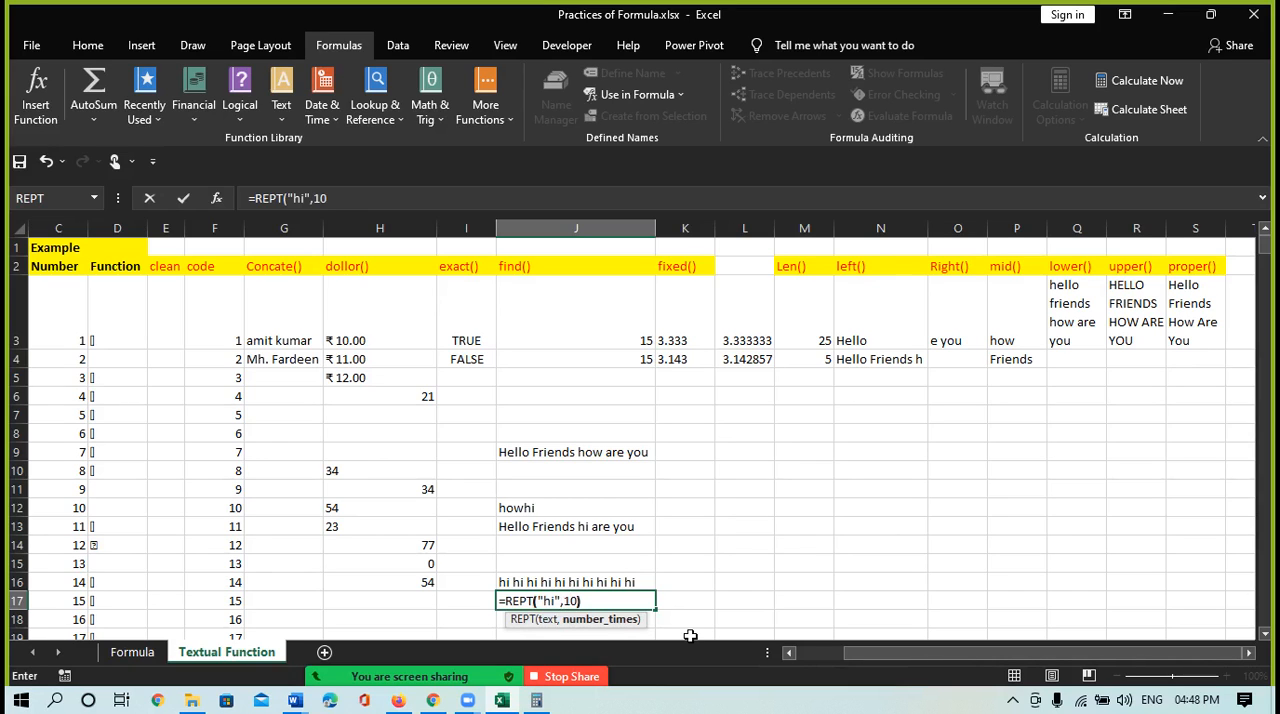
type(")")
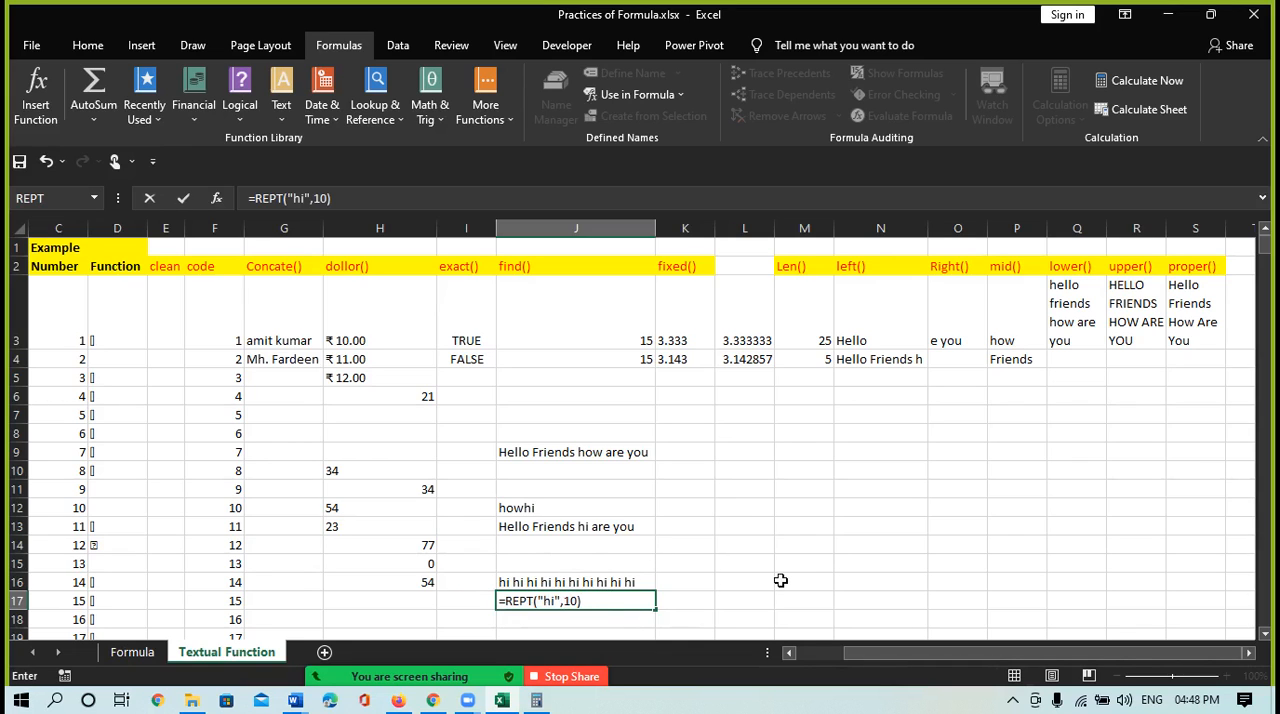
key("Return")
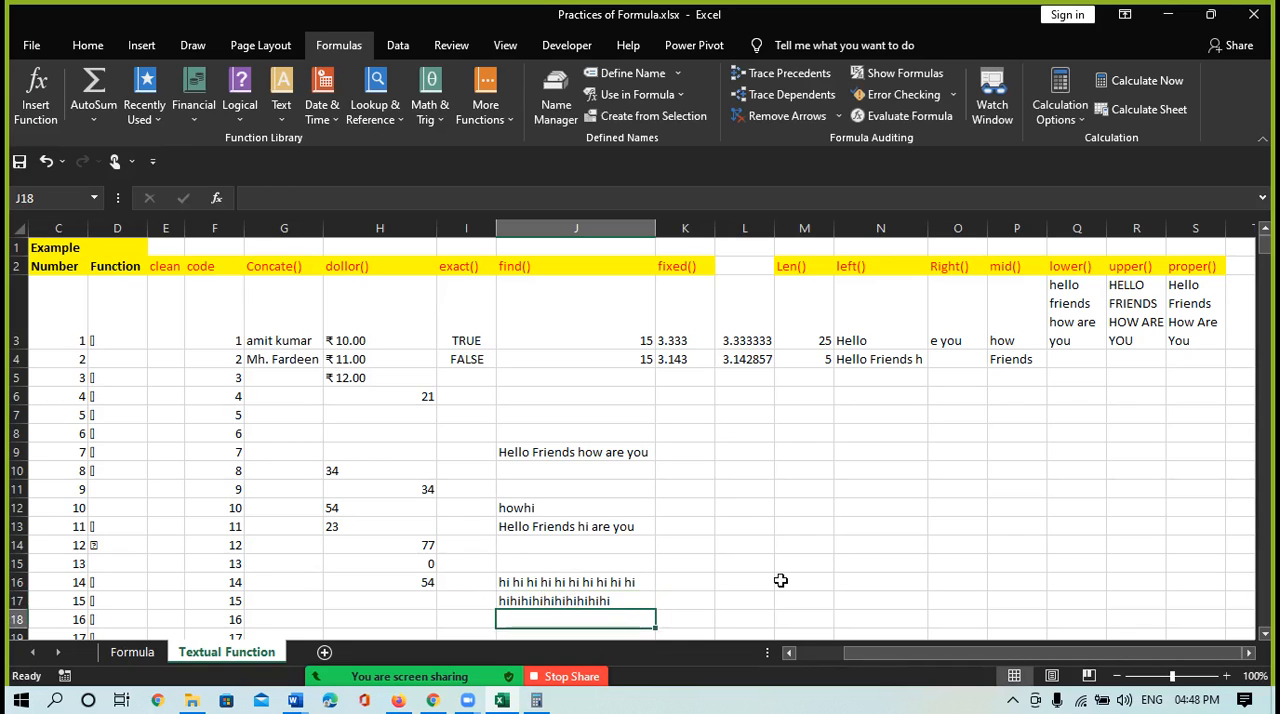
Compare the REPT formulas in J17 and J16, examining the space inside the quoted text of J16
left_click(576, 600)
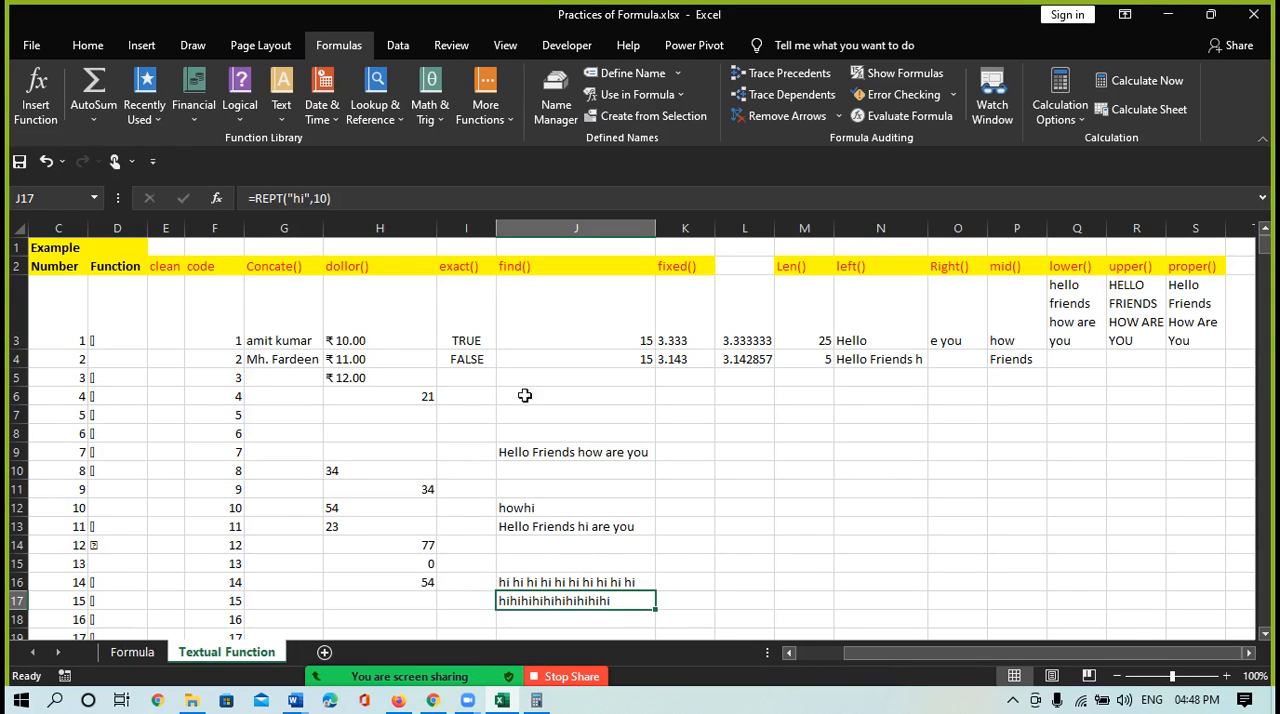
left_click(576, 582)
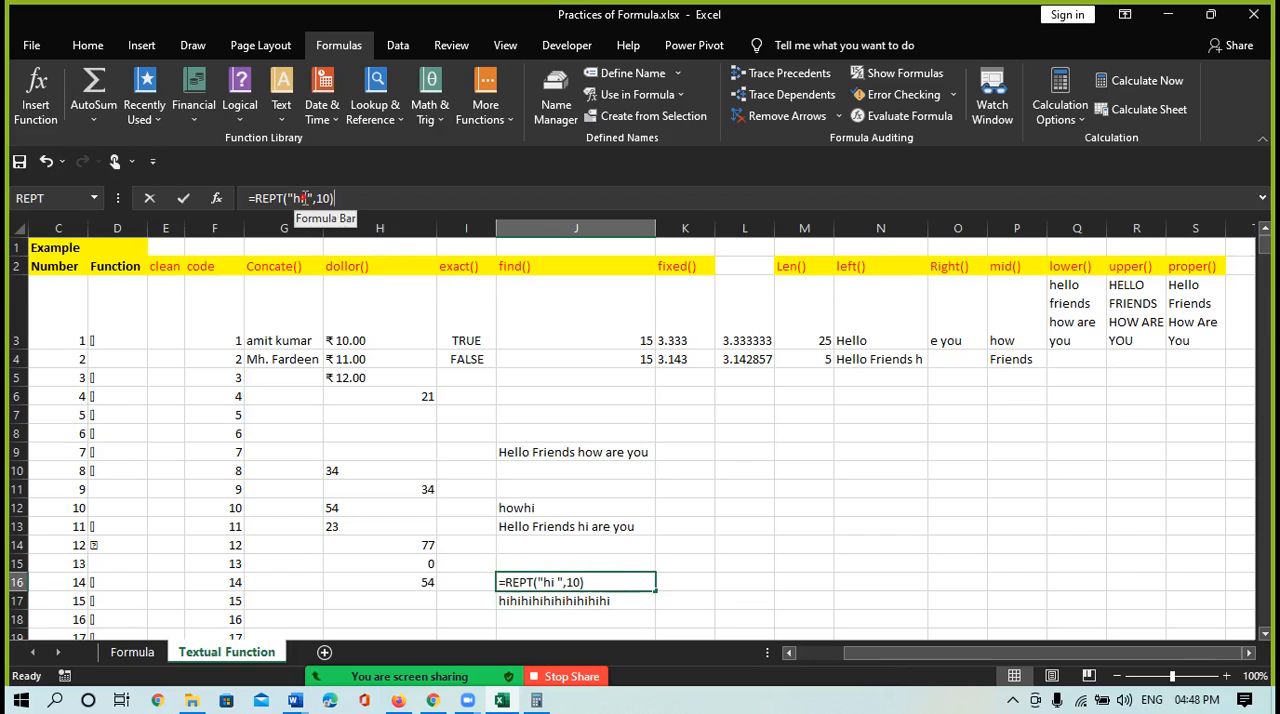
left_click(305, 198)
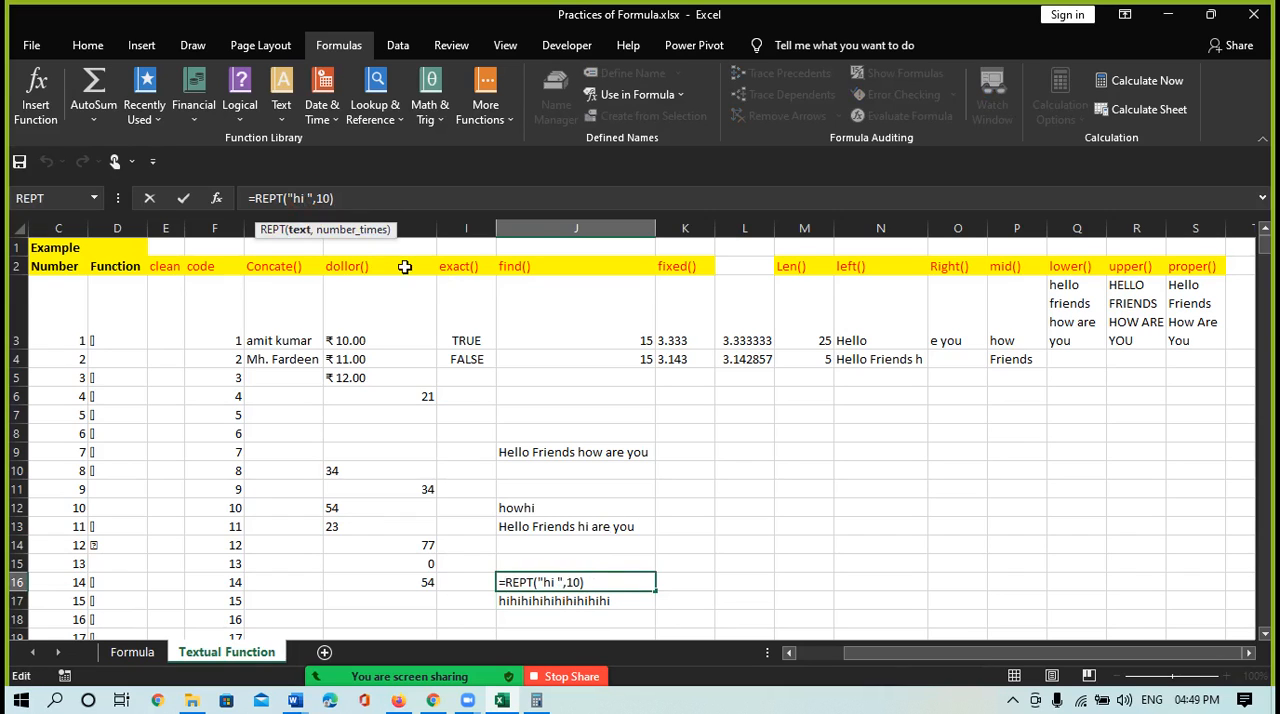
key("Return")
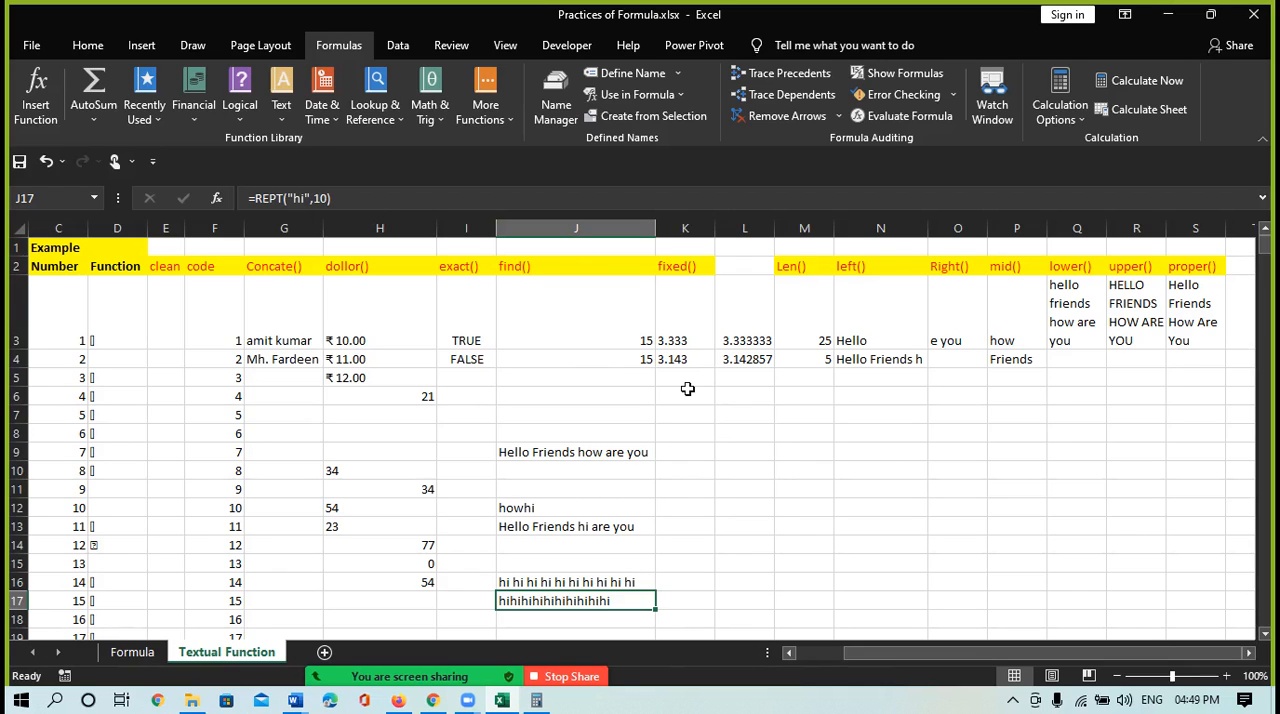
Insert the SEARCH function in cell K11 to locate "how" within the sentence in J9
left_click(705, 489)
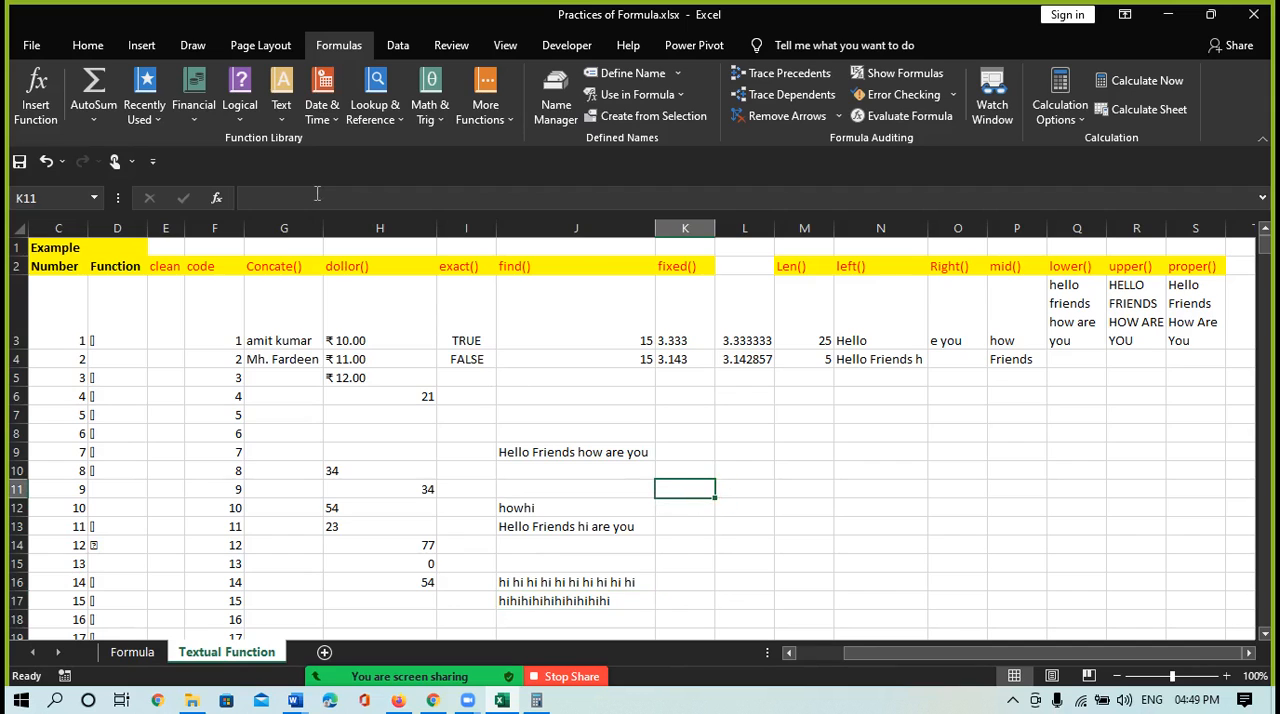
left_click(280, 118)
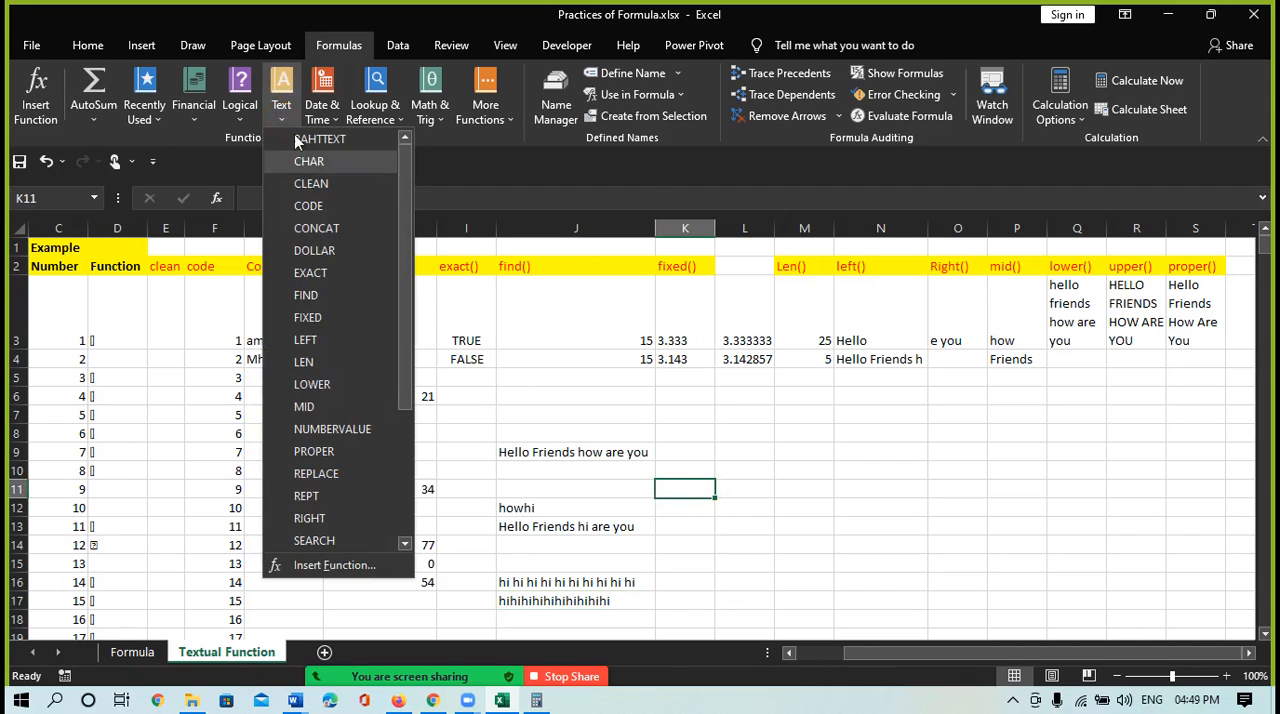
left_click_drag(399, 368, 423, 515)
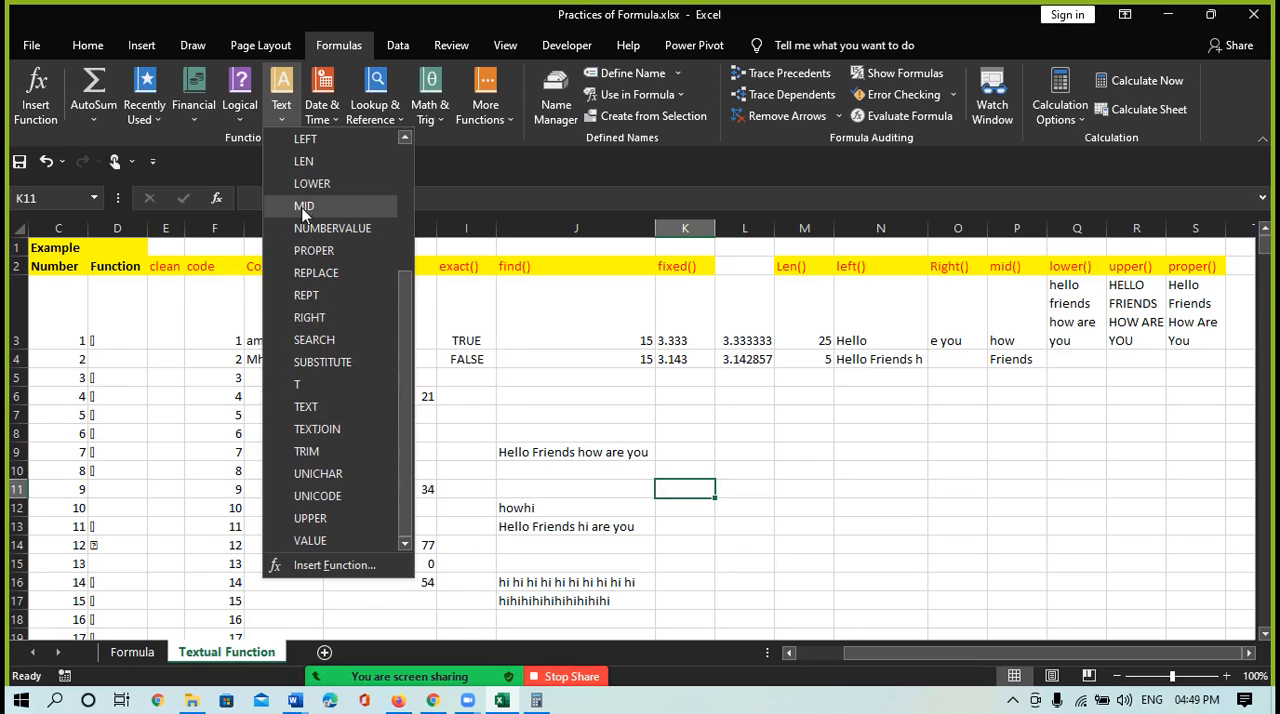
left_click(314, 340)
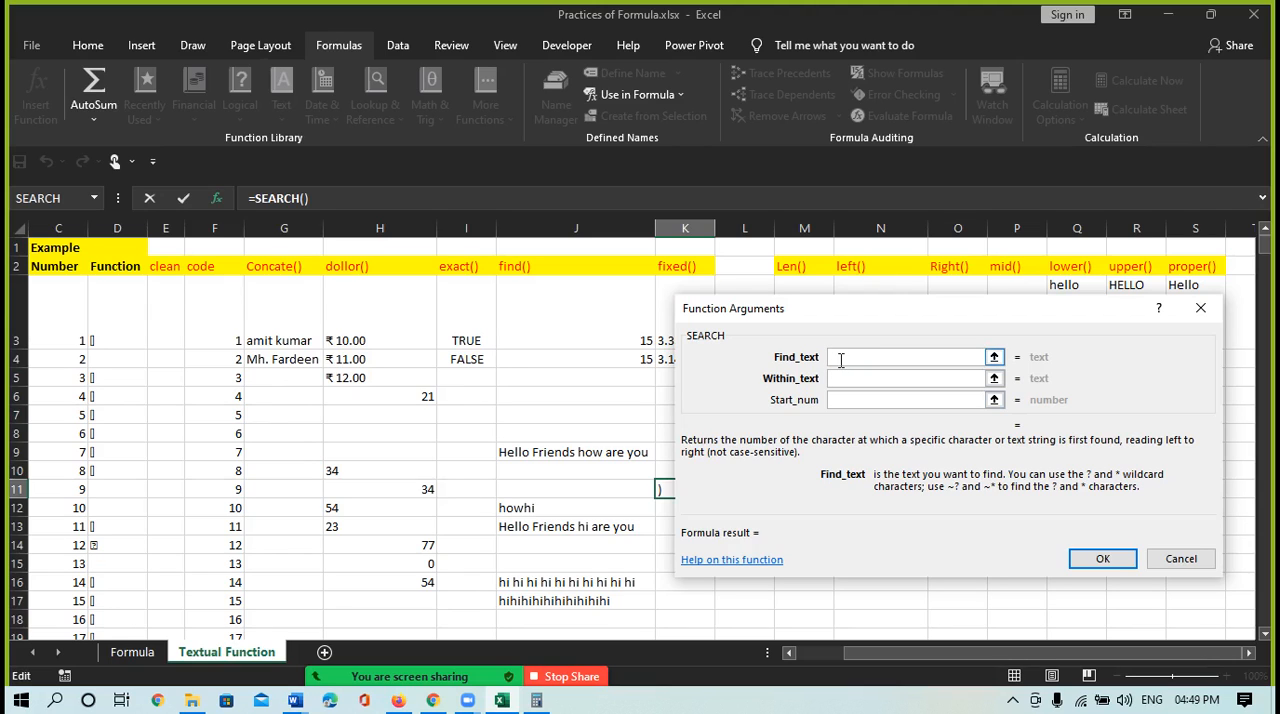
type("how")
left_click(851, 381)
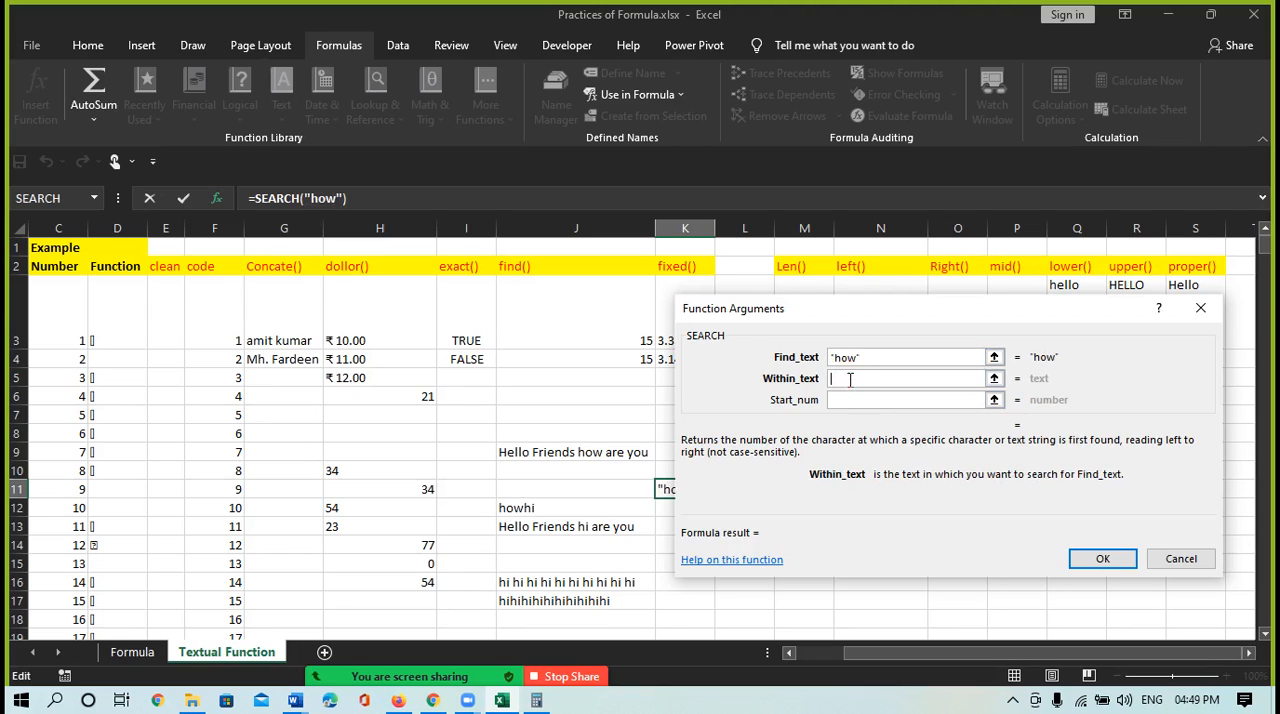
left_click(562, 458)
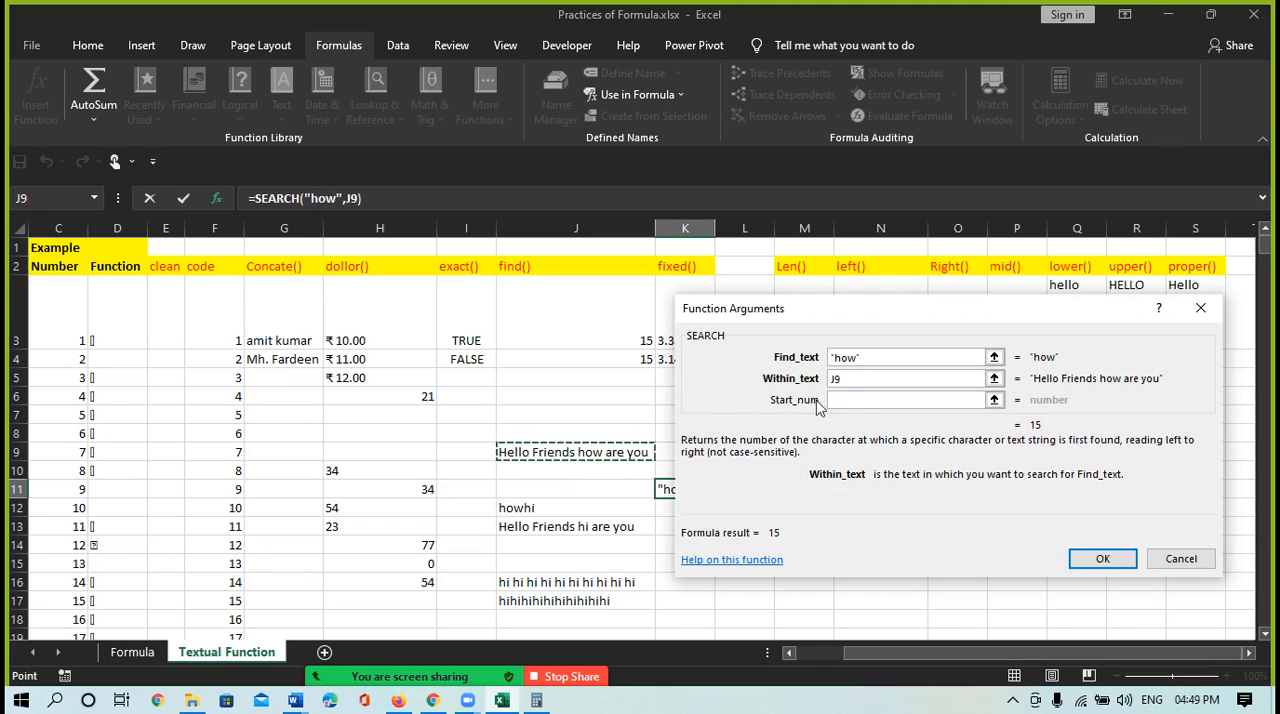
left_click(1100, 559)
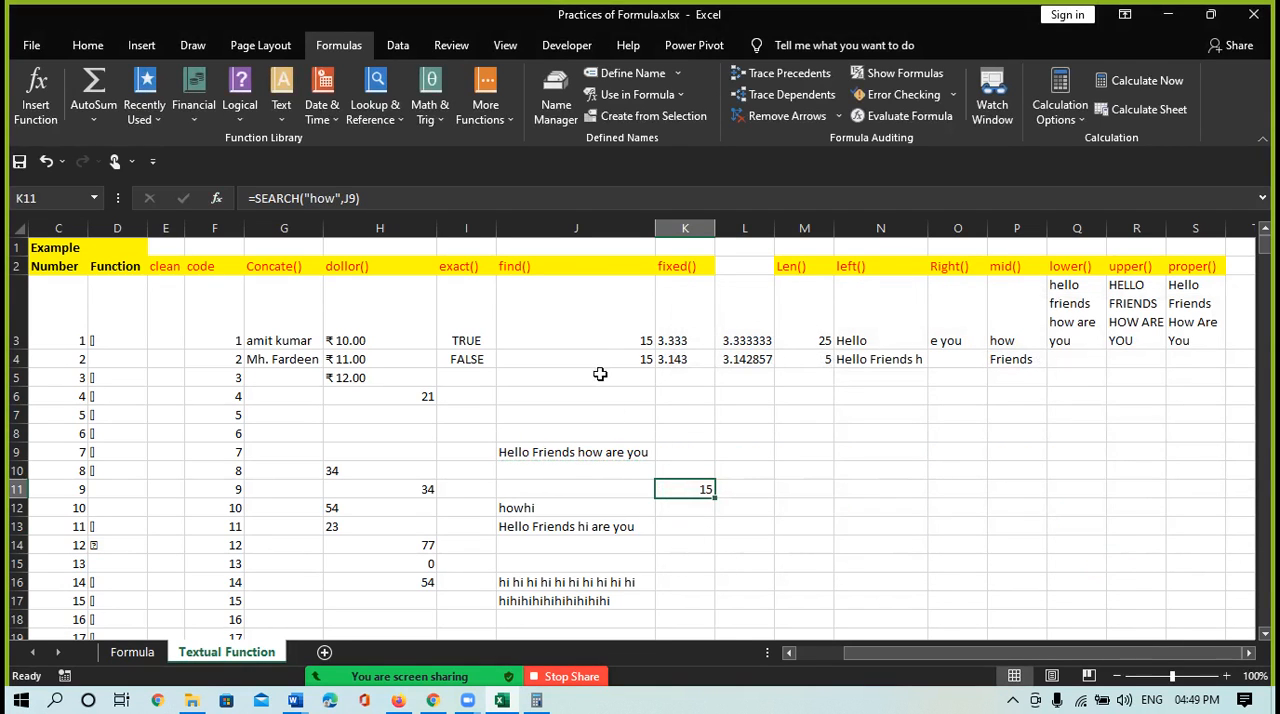
Compare the FIND formula in cell J3 with the SEARCH formula in cell K11
left_click(608, 338)
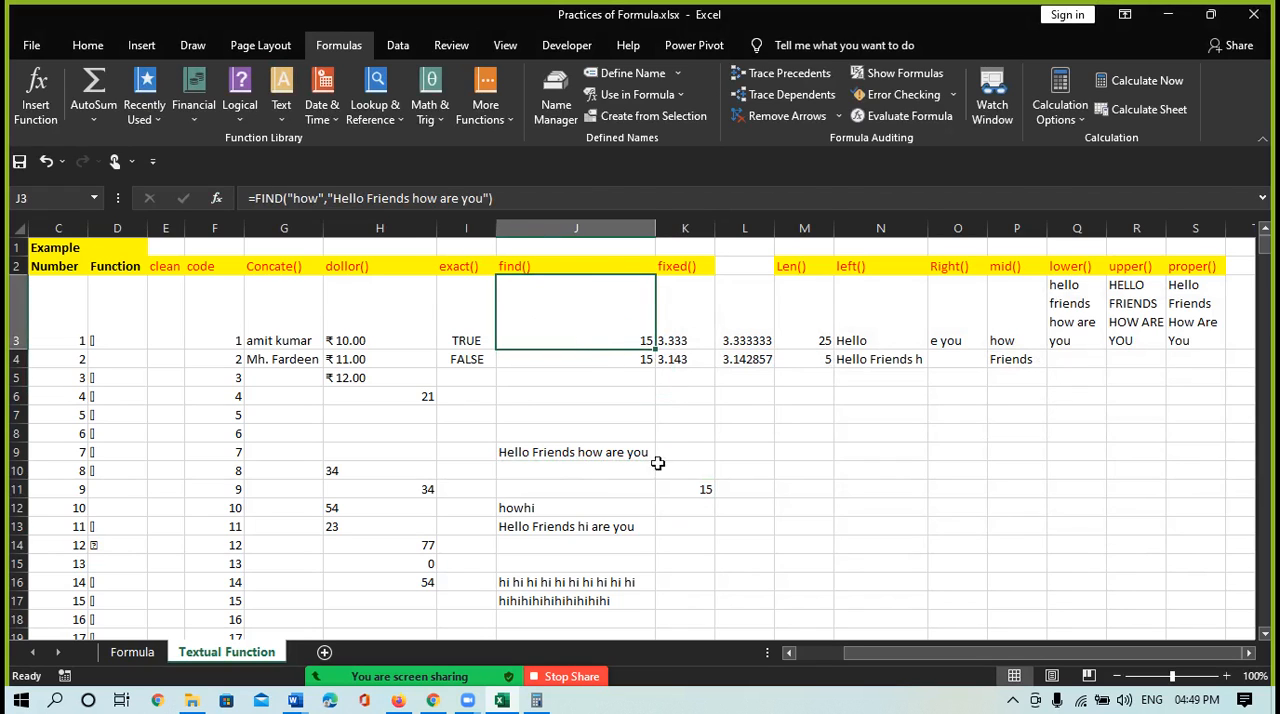
left_click(697, 487)
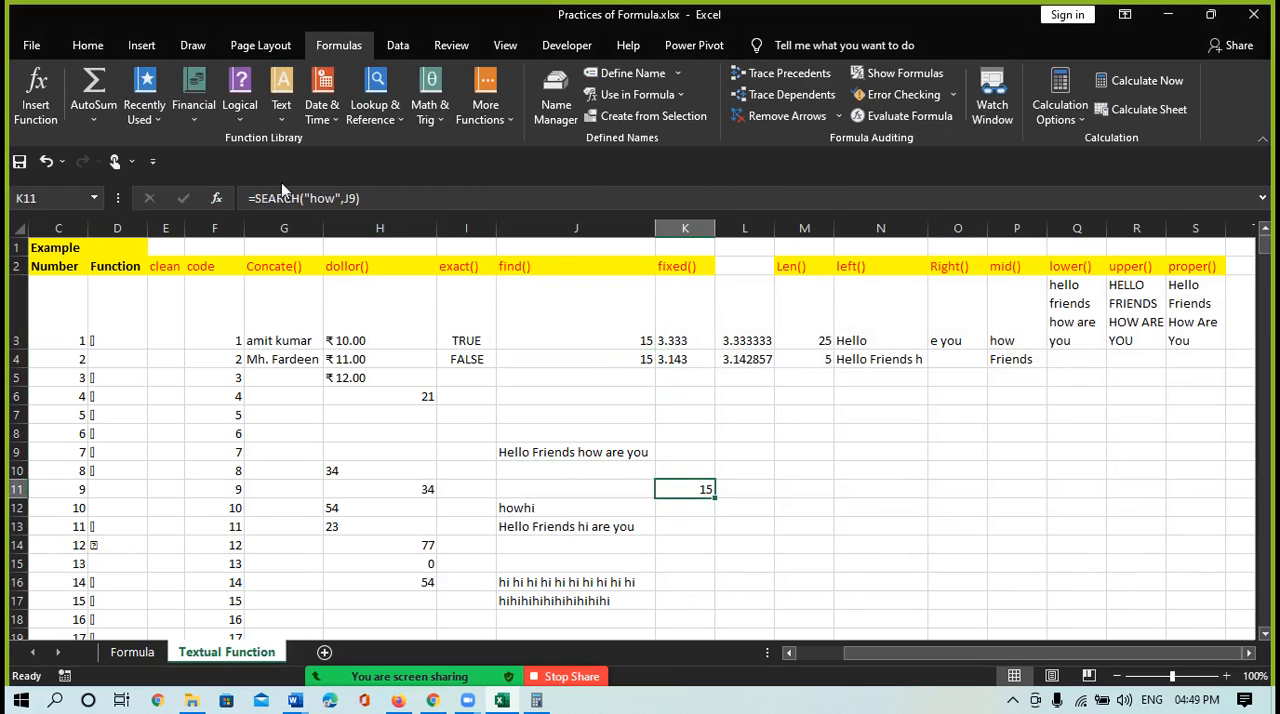
left_click(566, 324)
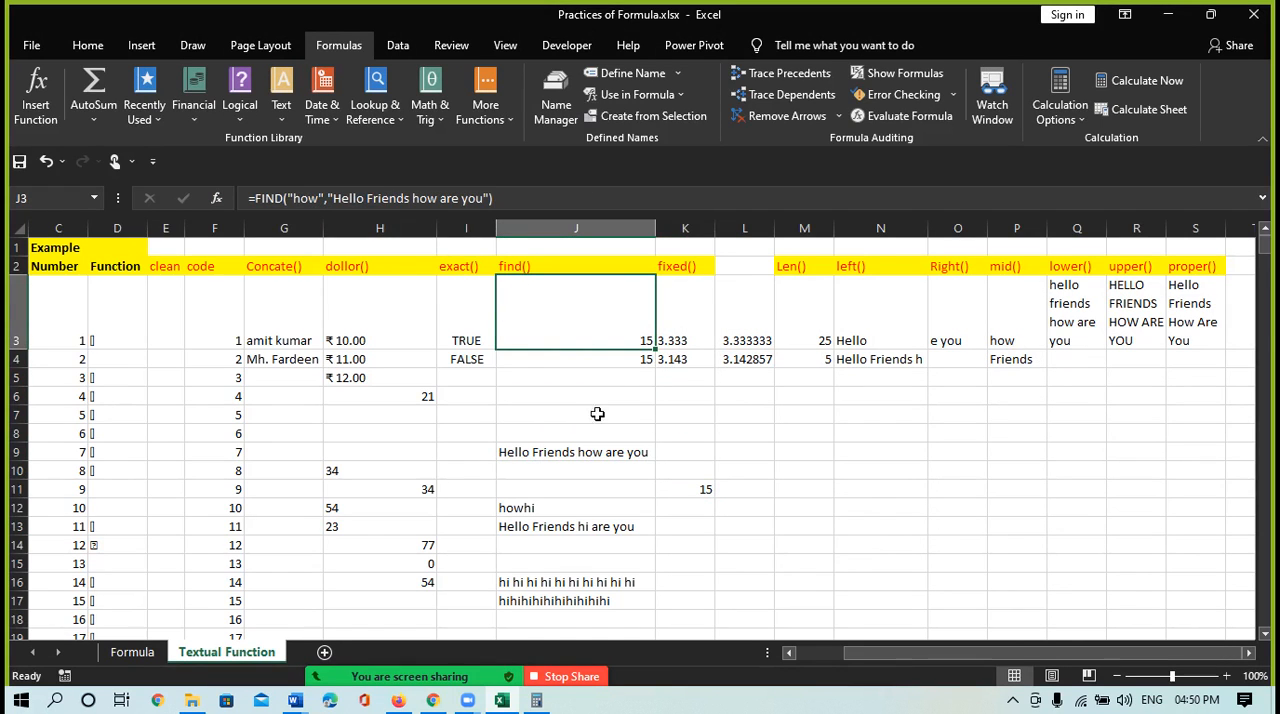
left_click(700, 489)
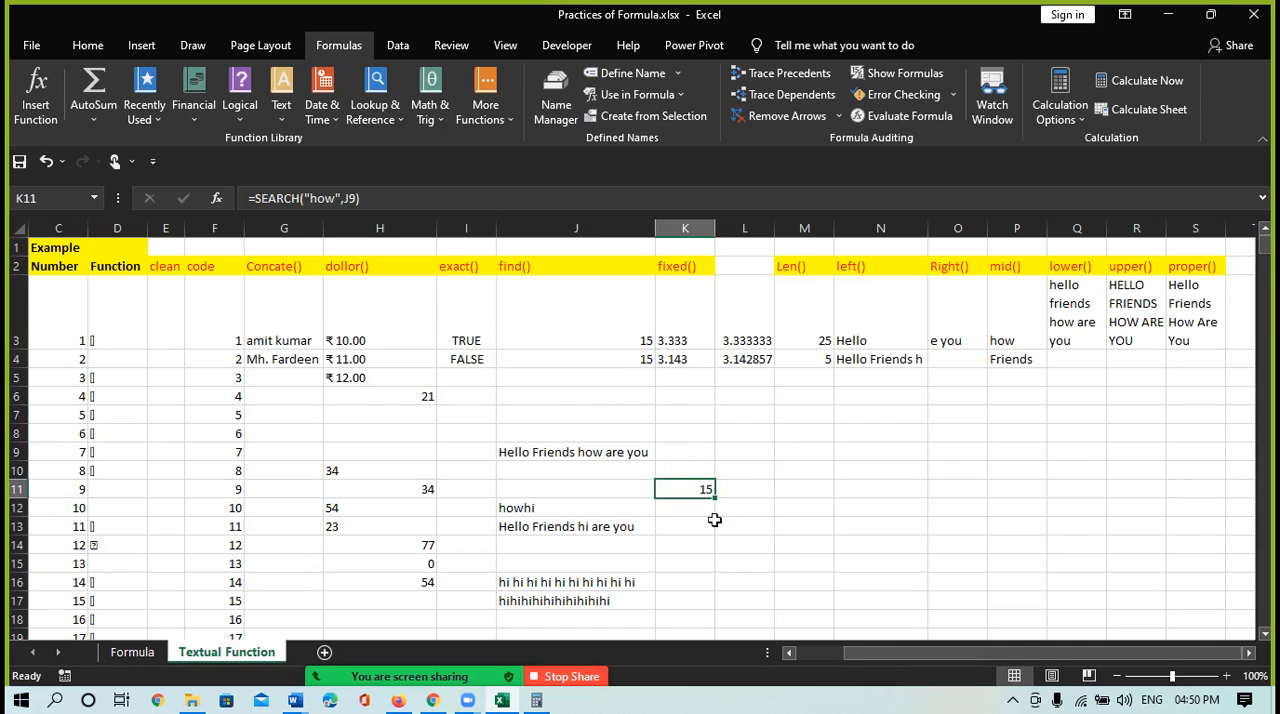
Enter =T(J9) in cell M10 to test whether the sentence in J9 is text
left_click(751, 494)
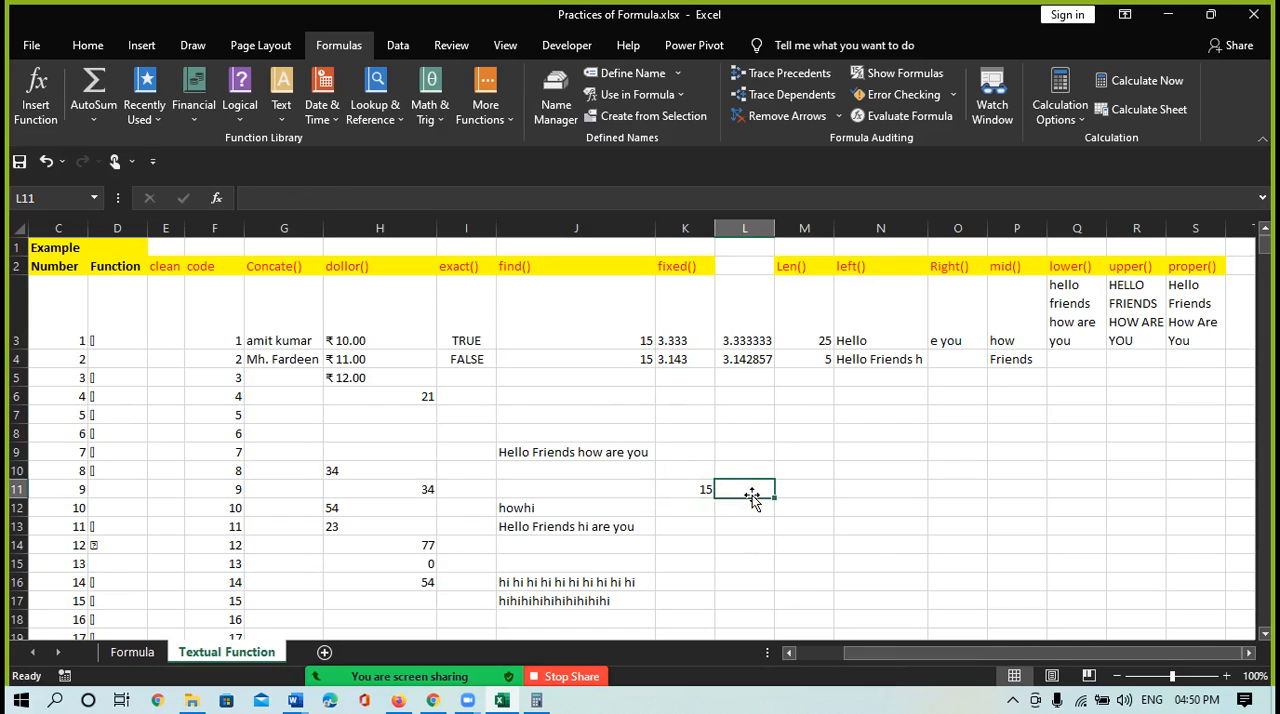
left_click(281, 115)
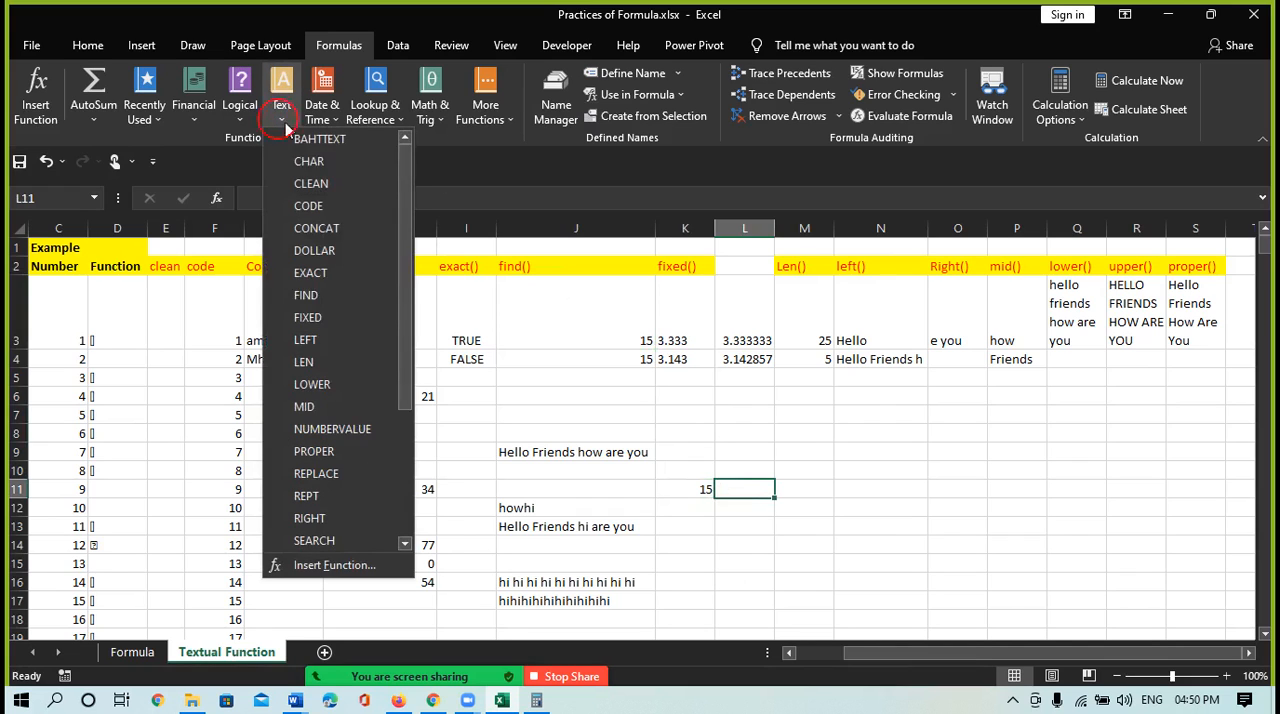
left_click_drag(401, 370, 420, 472)
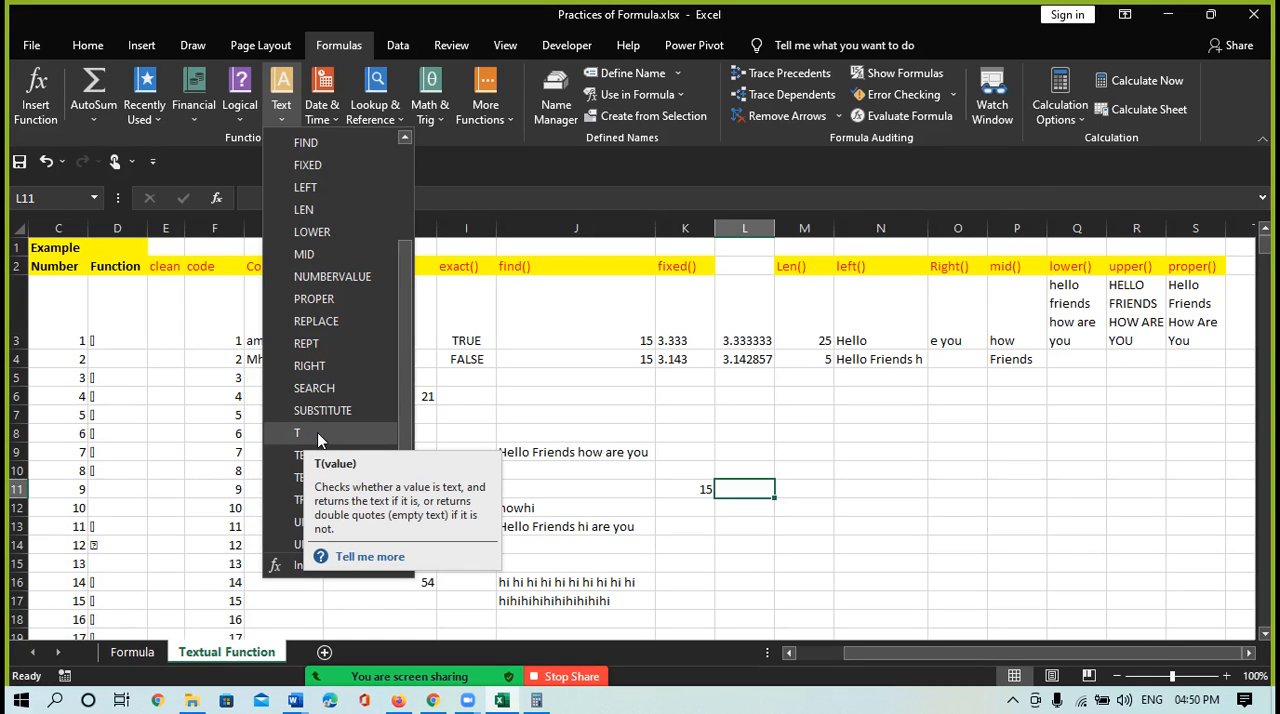
left_click(797, 500)
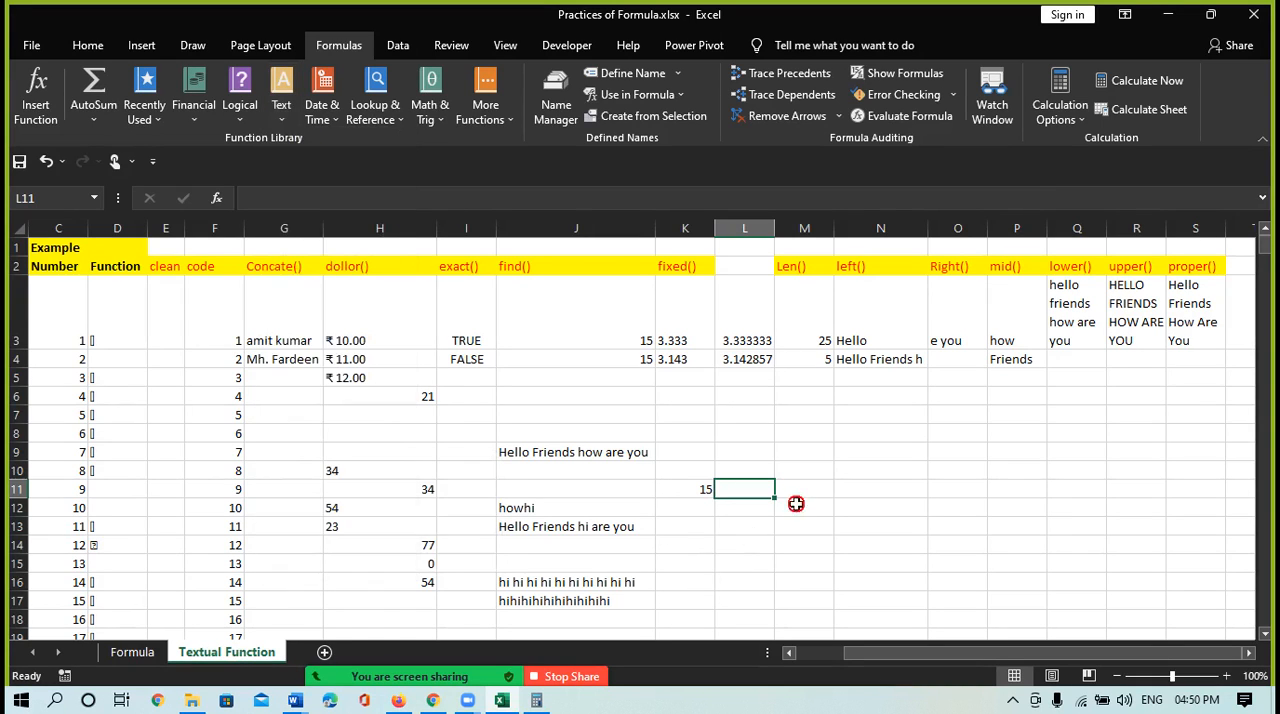
left_click(785, 472)
type("=")
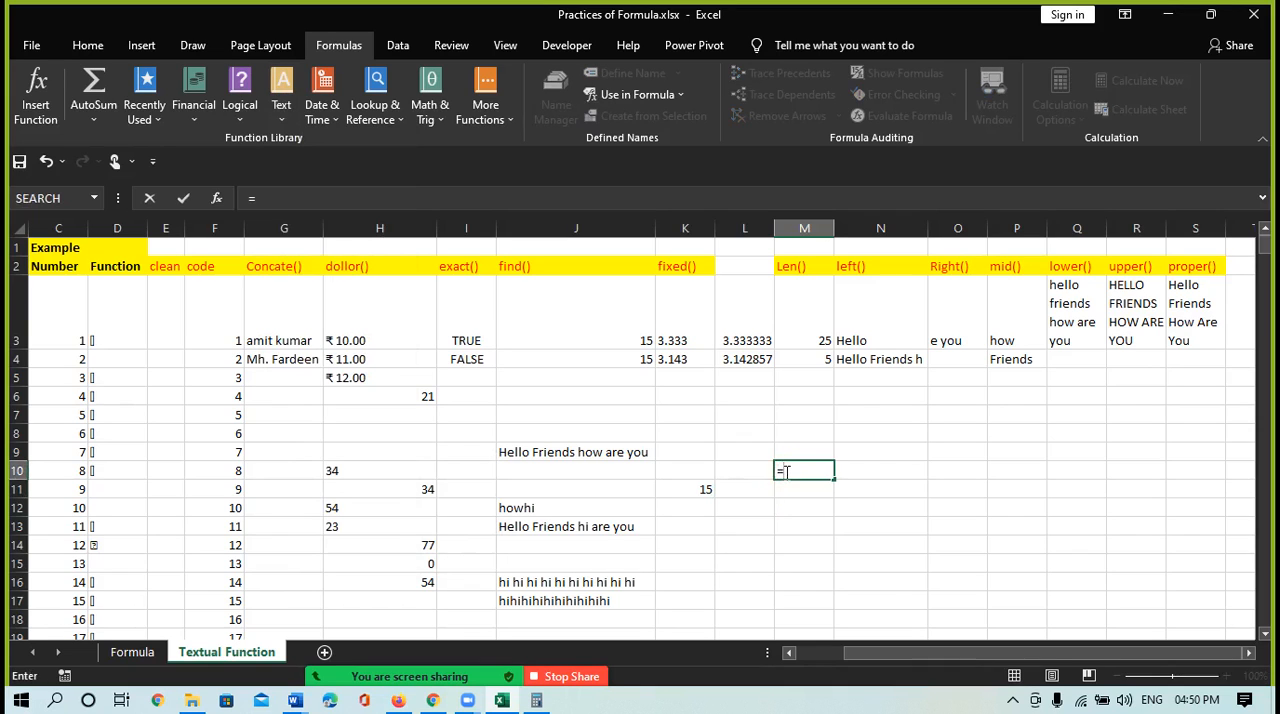
type("T(")
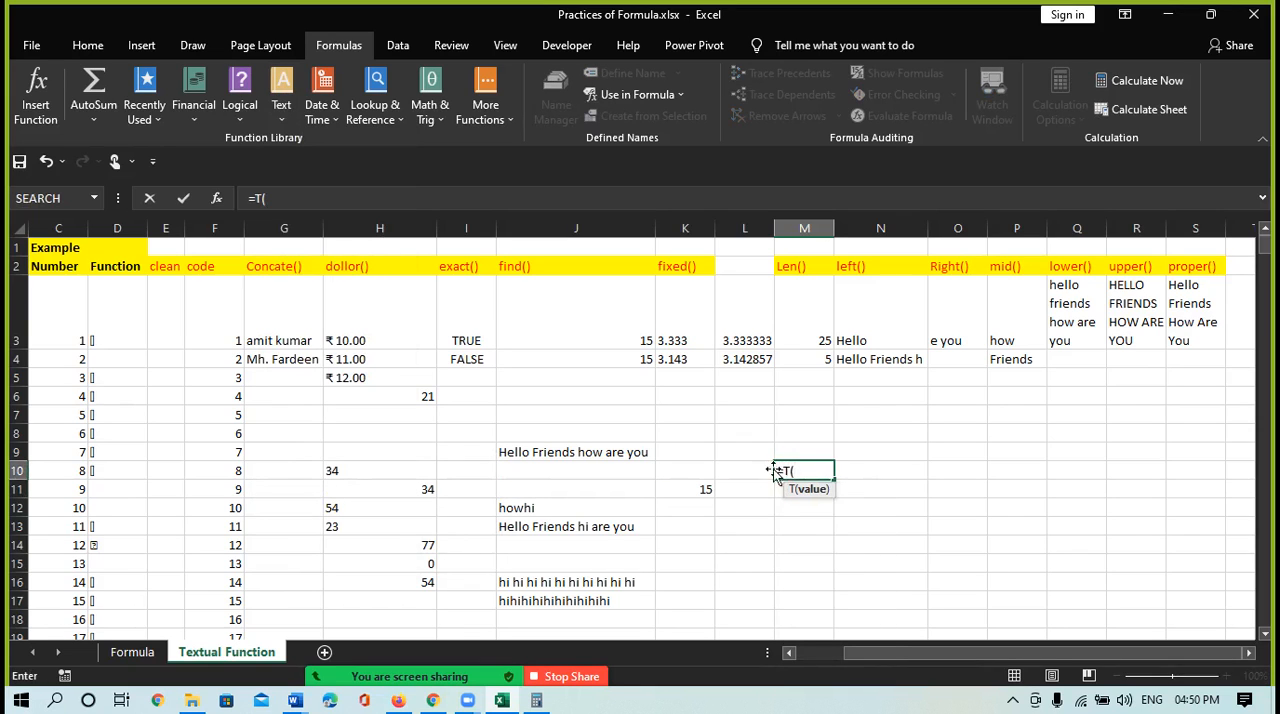
left_click(553, 452)
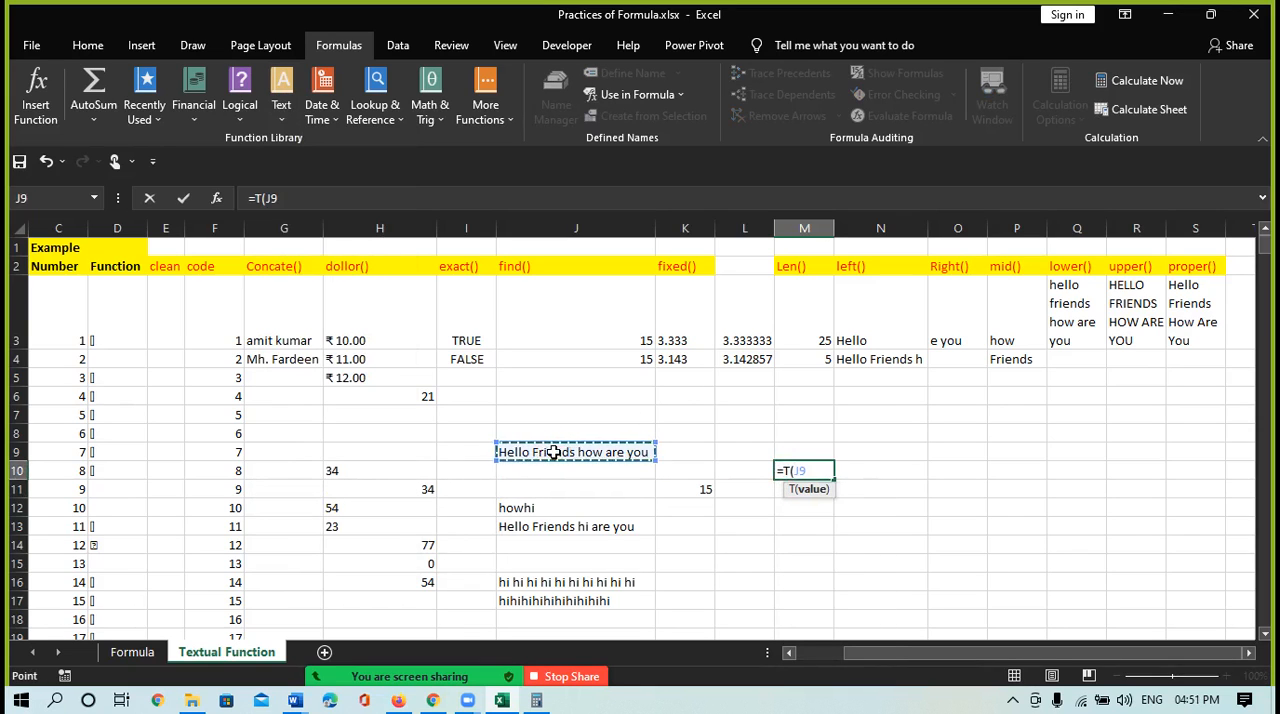
key("Return")
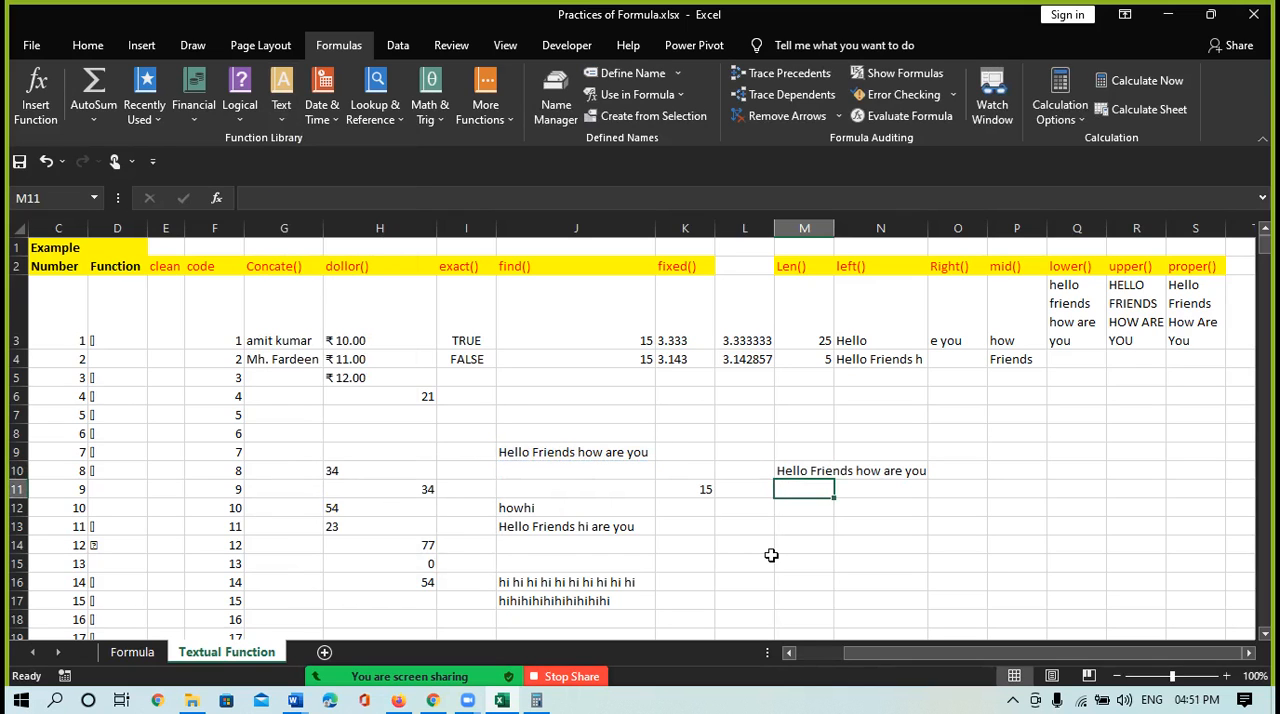
Enter =T(K11) in cell M11 to test the SEARCH result, and check the resulting cell
type("=")
left_click(700, 489)
key("BackSpace")
key("BackSpace")
key("BackSpace")
type("t")
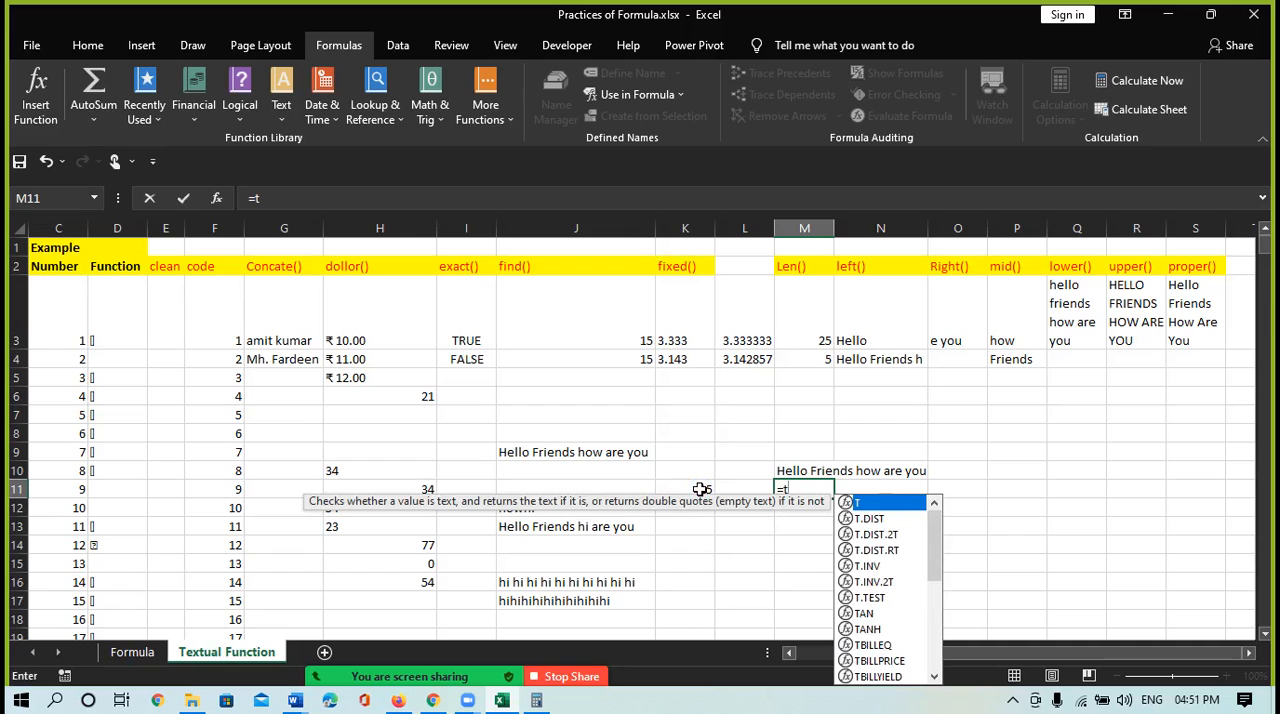
type("(")
left_click(701, 490)
type(")")
key("Return")
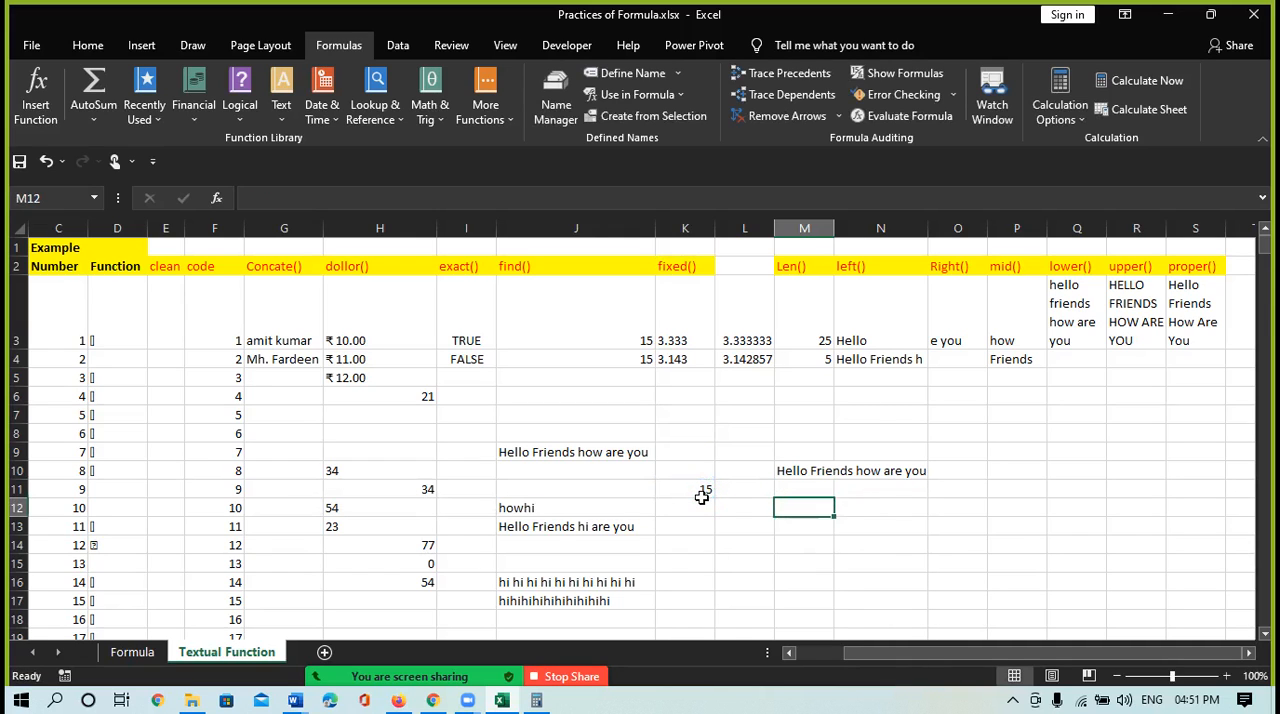
left_click(806, 489)
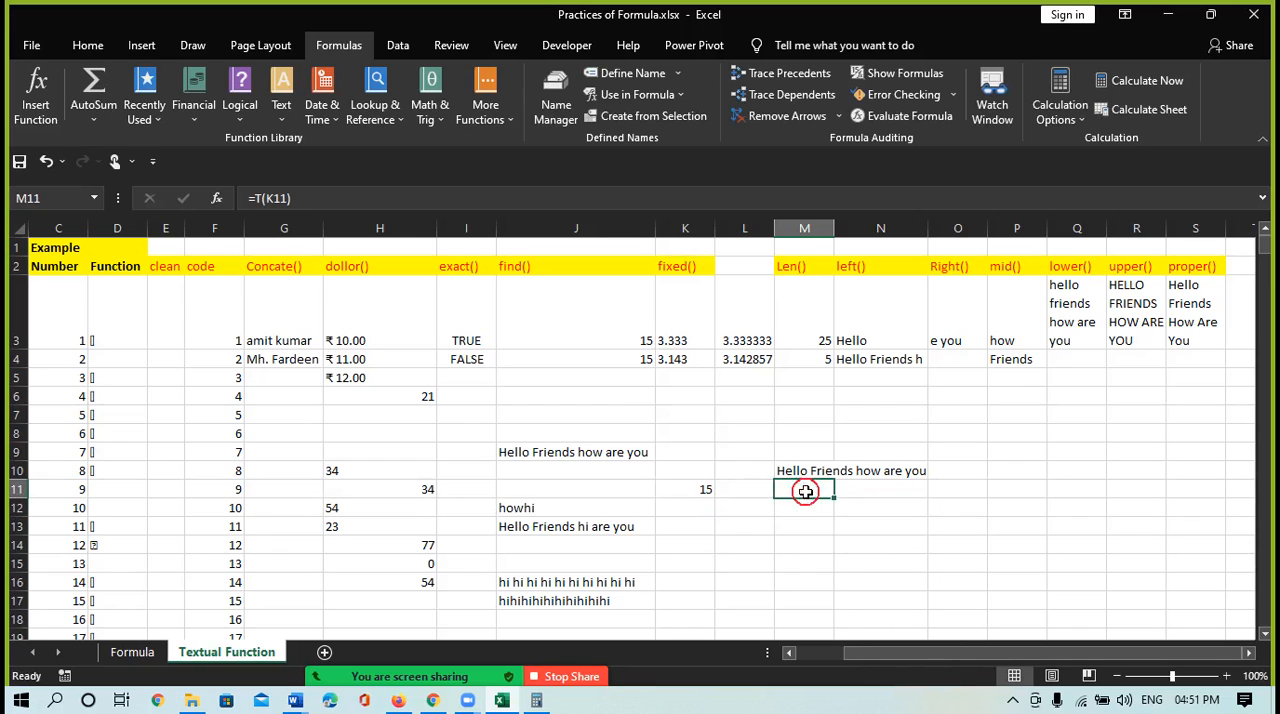
Enter =T(H3) in cell M12 to test whether the first DOLLAR result is text
left_click(797, 507)
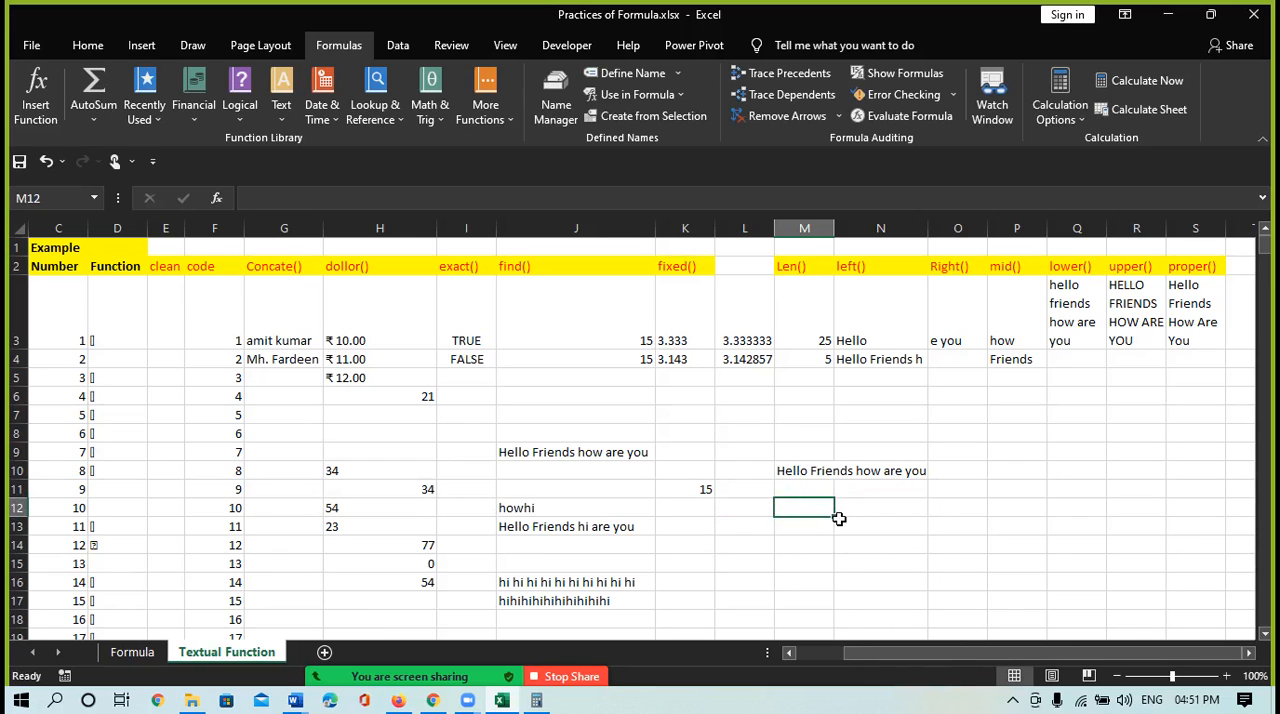
type("=")
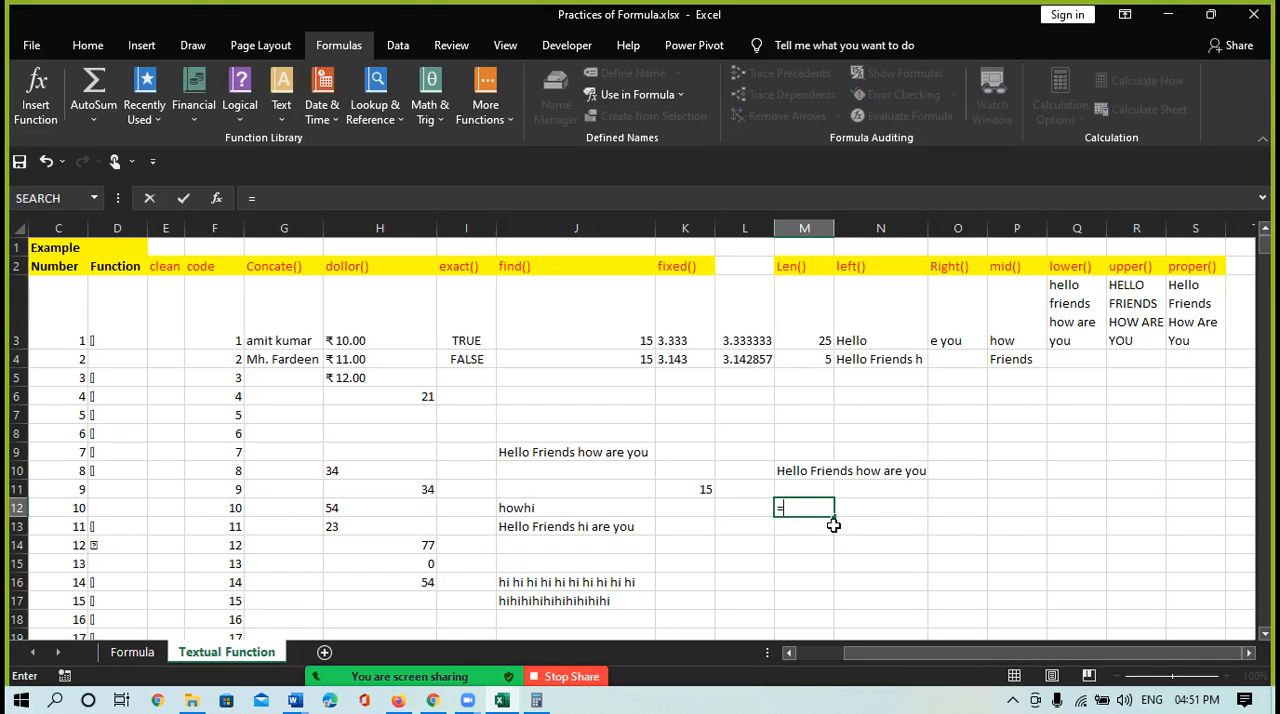
type("t")
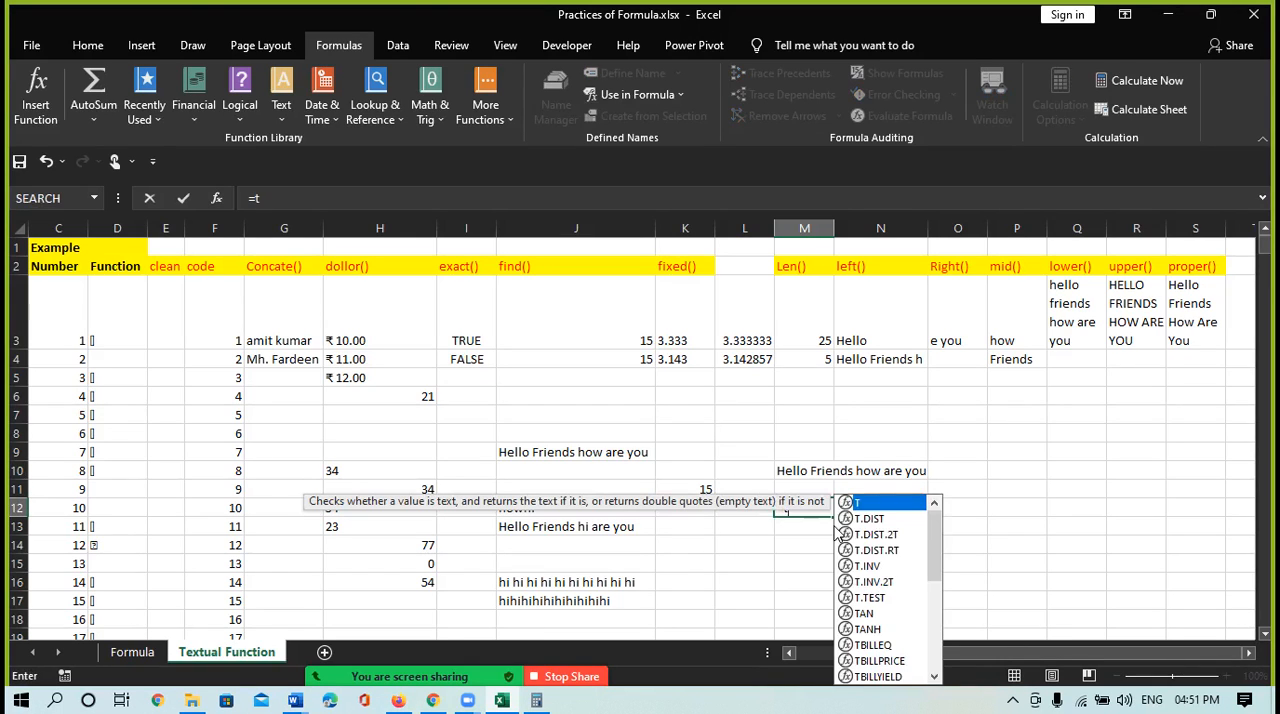
type("(")
key("BackSpace")
type("(")
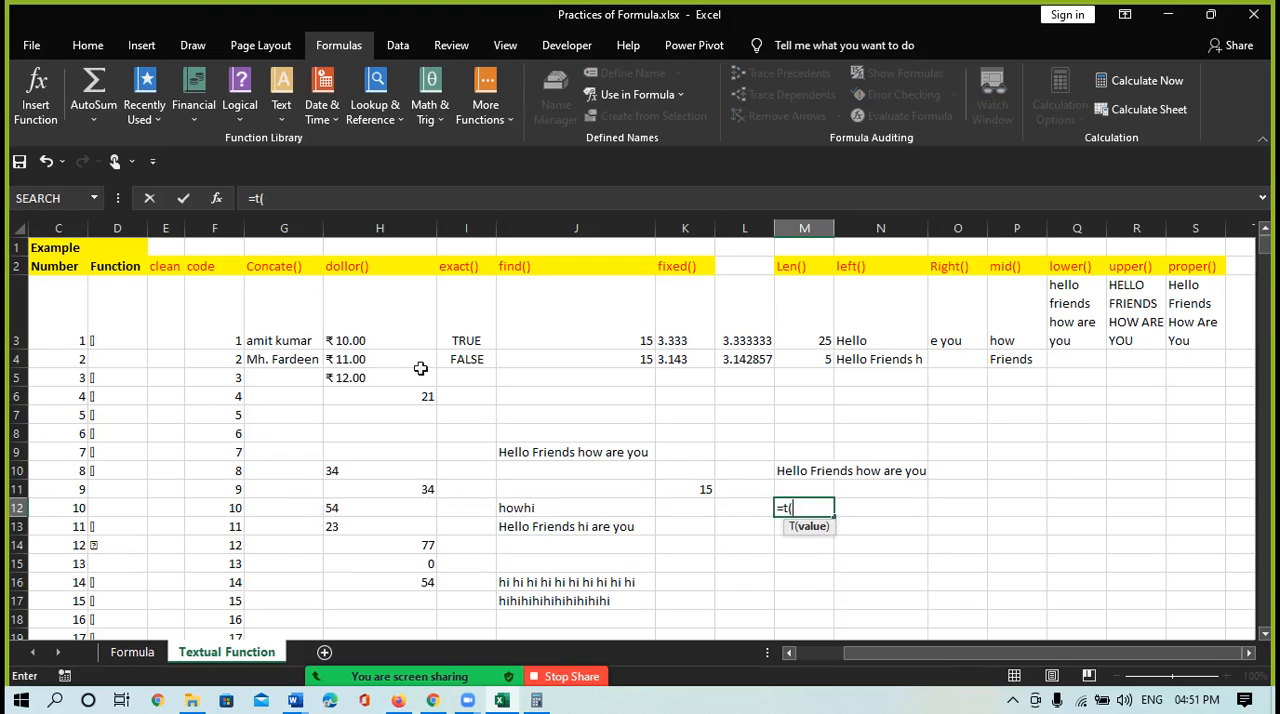
left_click(355, 343)
type(")")
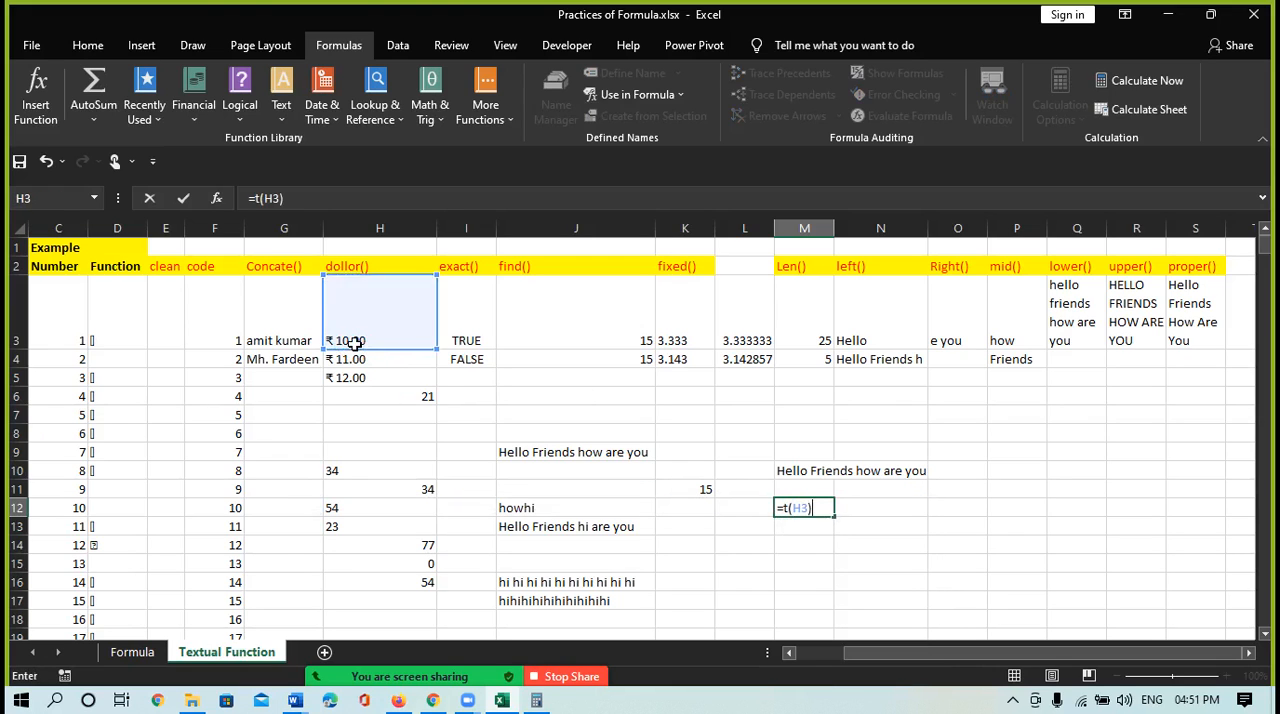
key("Return")
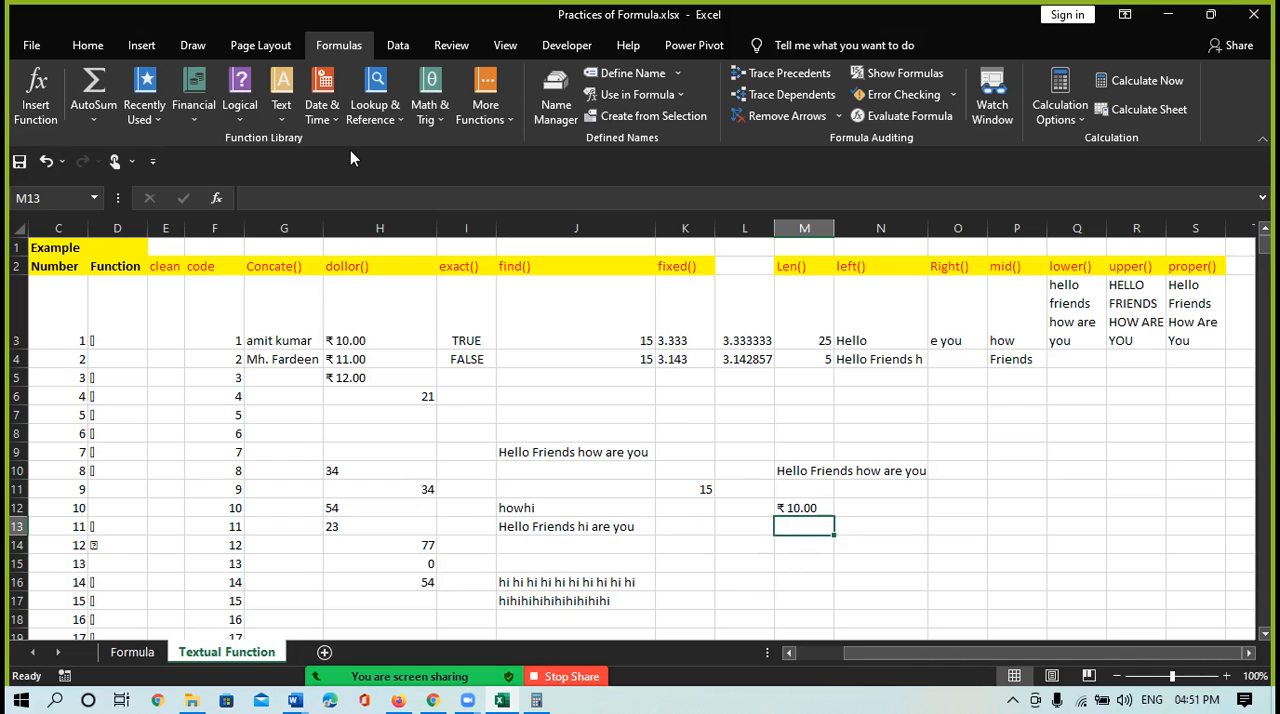
Enter "Hello how" with leading and extra inner spaces in cell M15, and widen column M to fit it
left_click(281, 115)
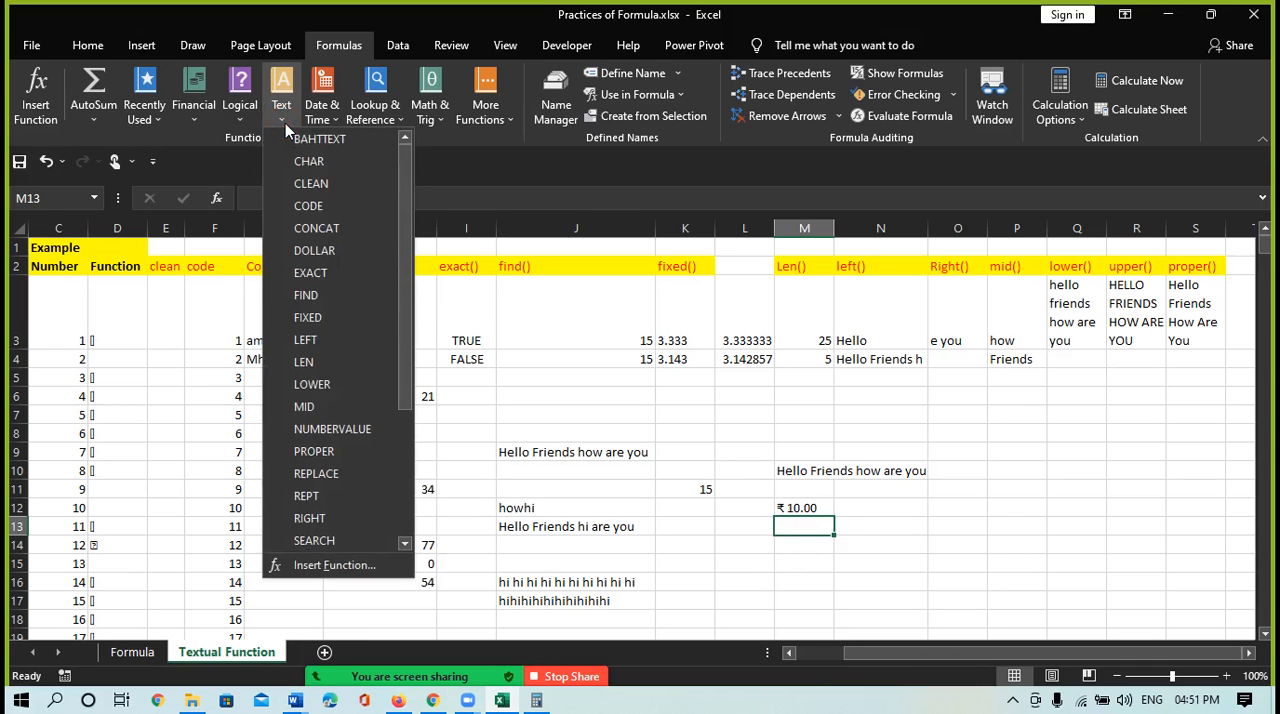
left_click_drag(406, 373, 418, 525)
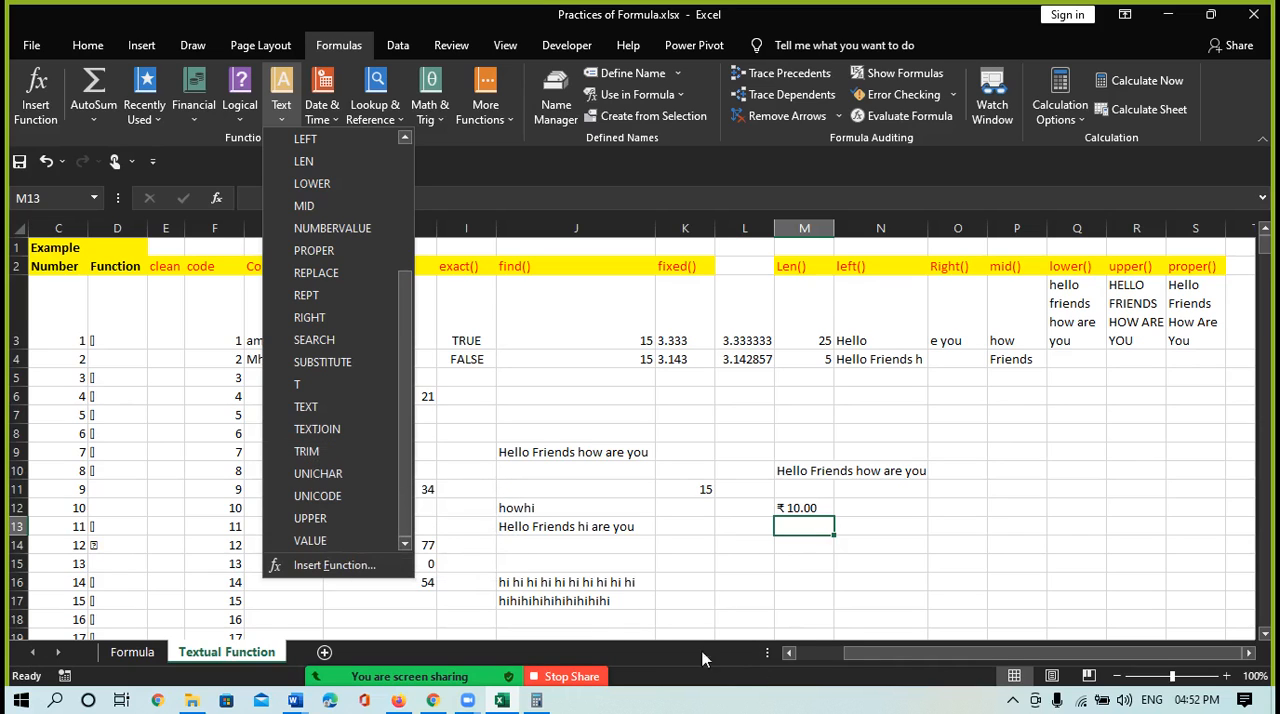
left_click(795, 563)
left_click(794, 563)
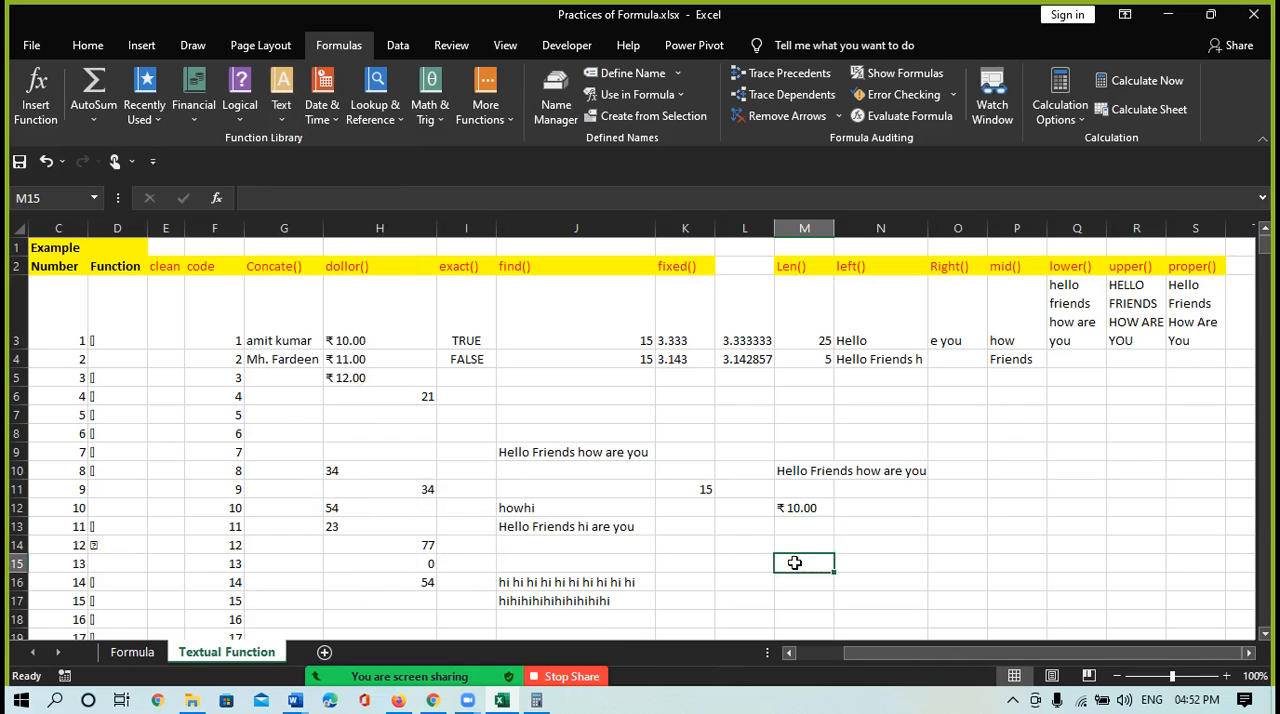
double_click(794, 563)
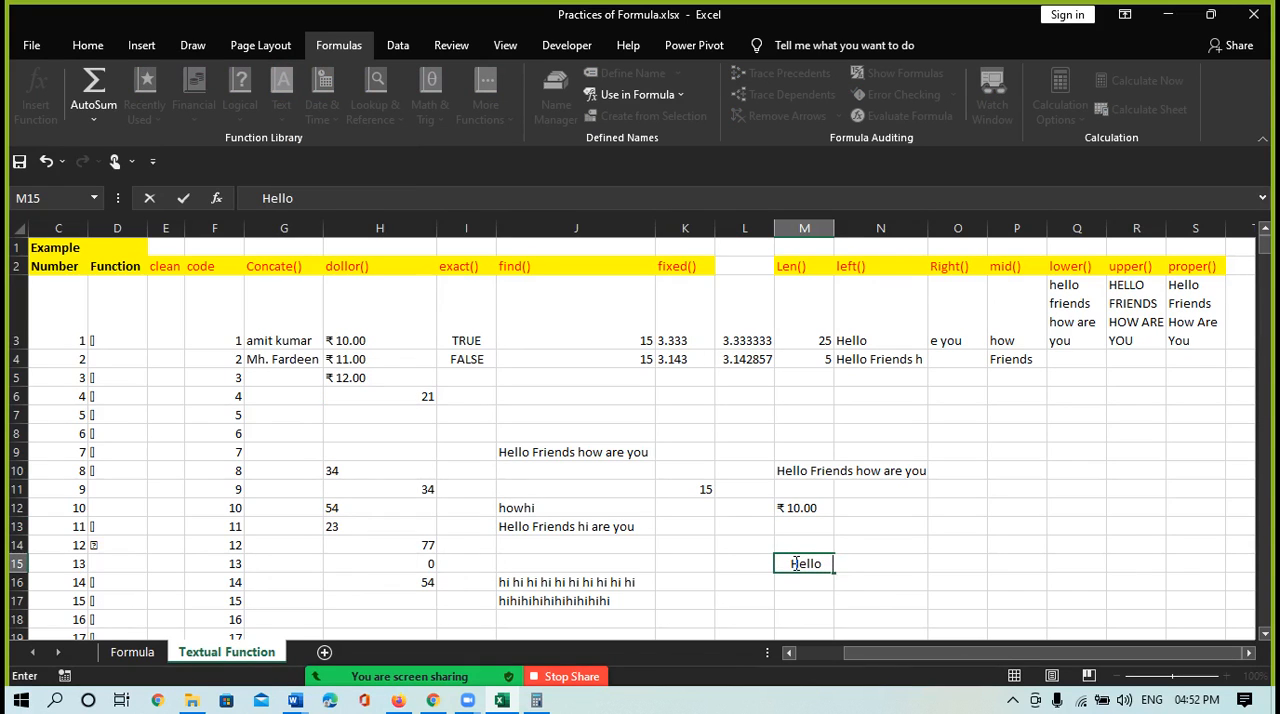
type("Hello  how")
key("Return")
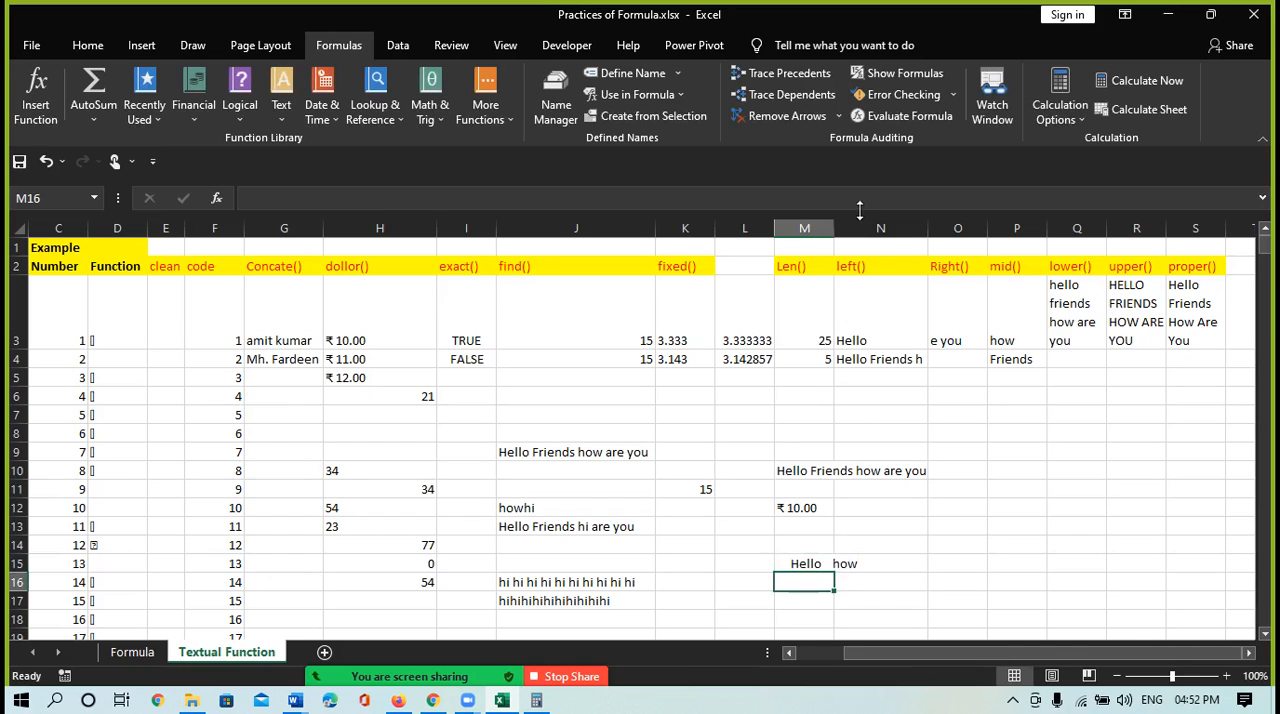
left_click_drag(830, 232, 856, 252)
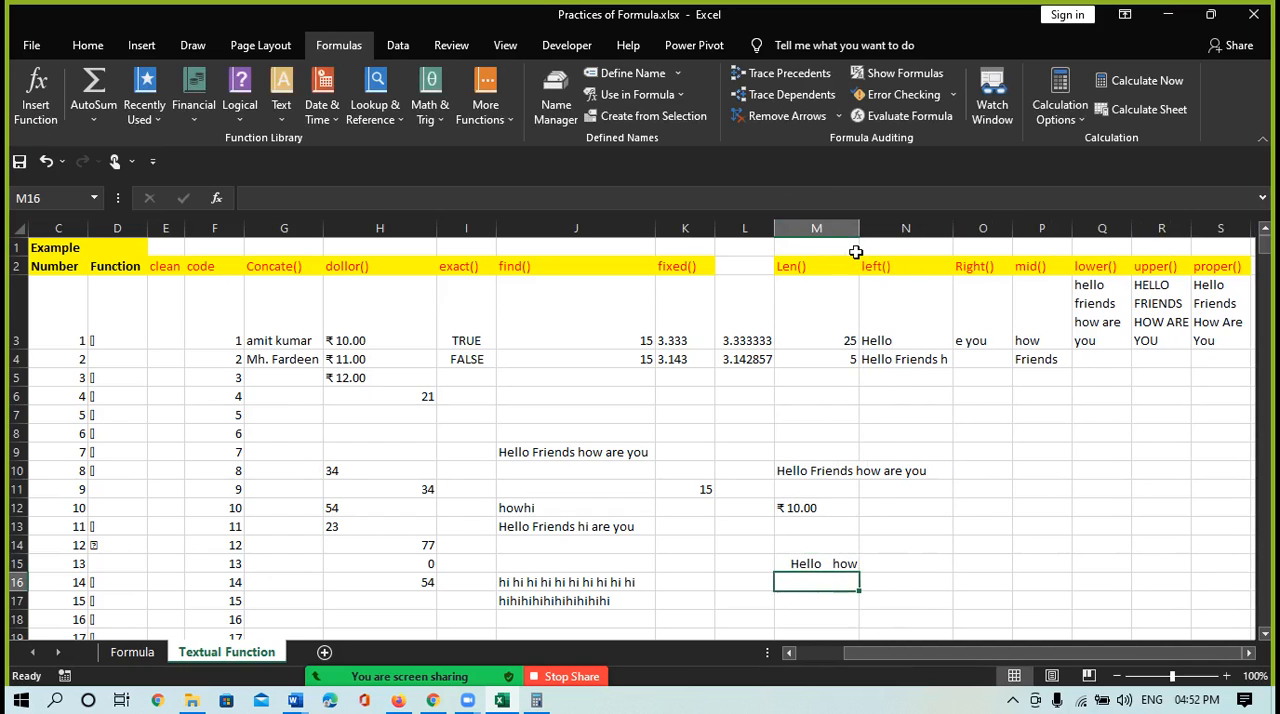
Enter =LEN(M15) in cell N15 to count the characters of the spaced text
left_click(790, 563)
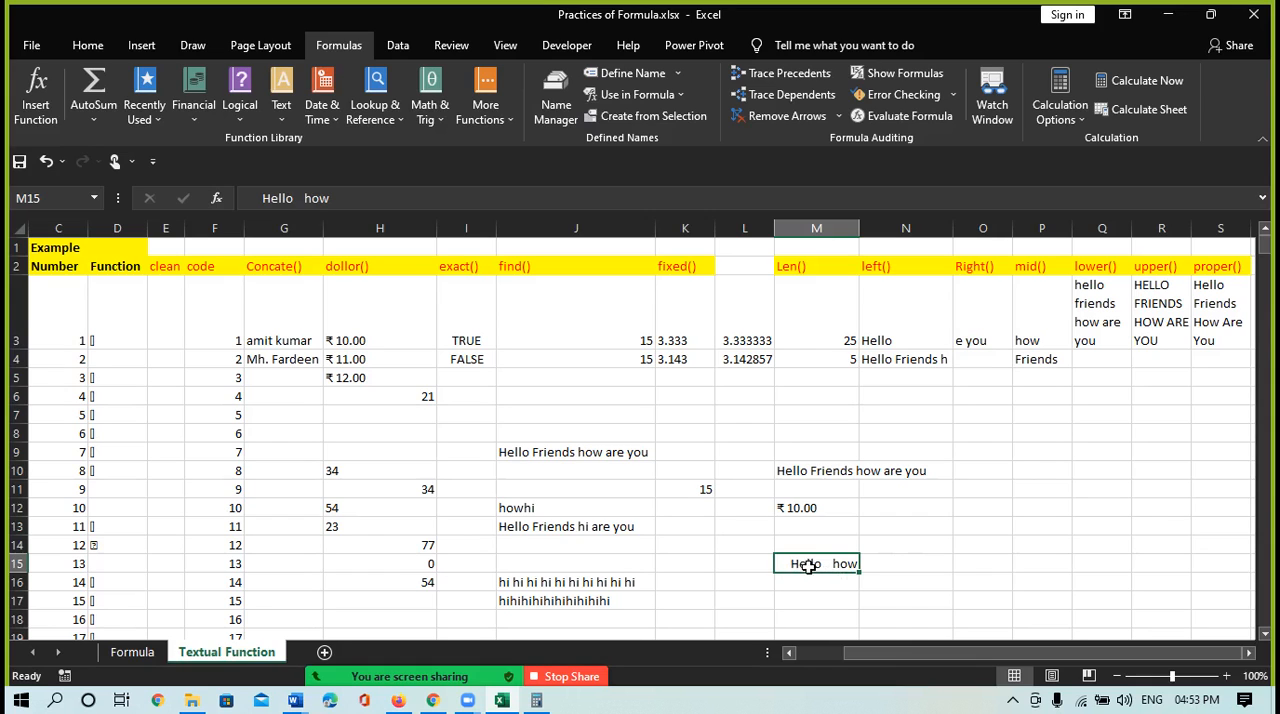
left_click(877, 562)
type("=")
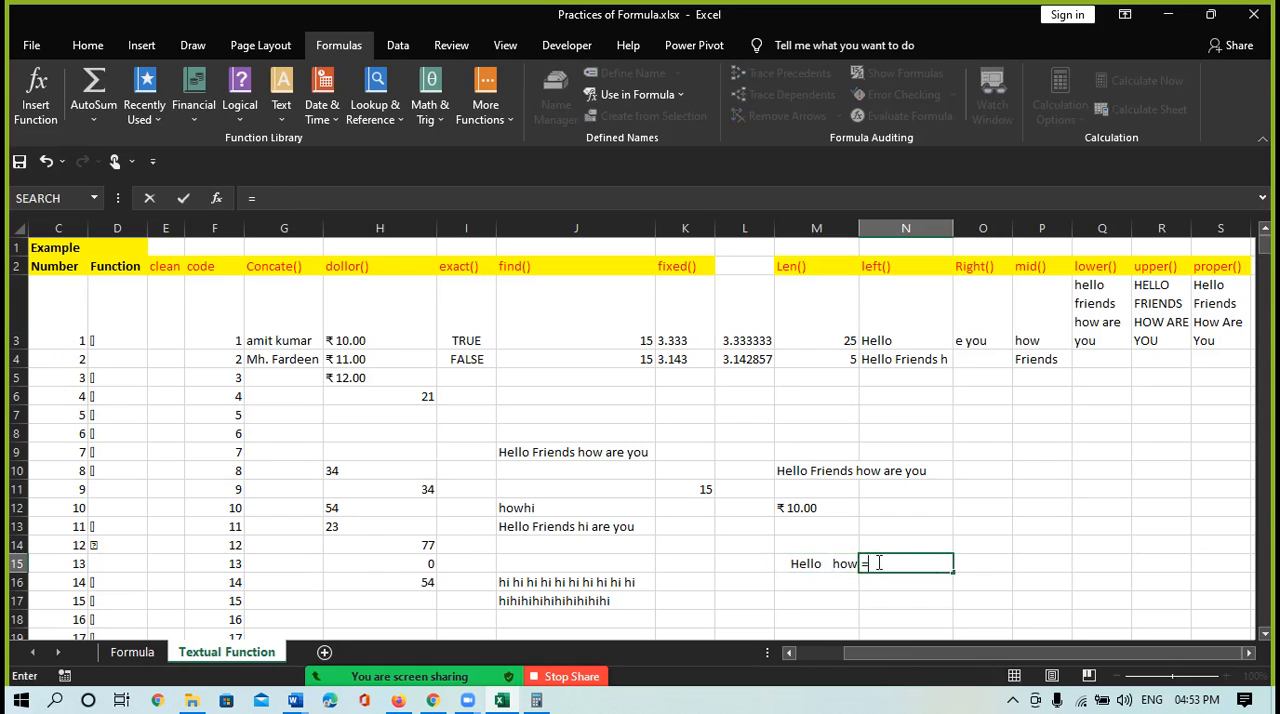
type("len(")
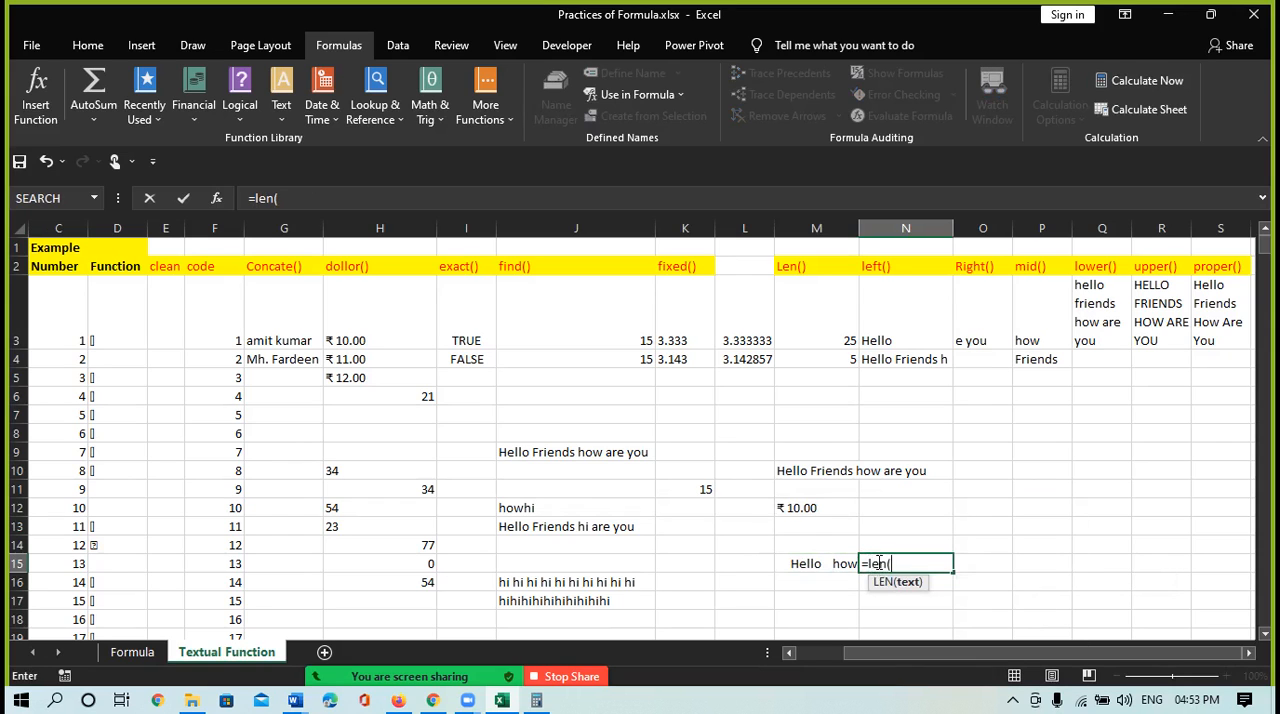
left_click(813, 563)
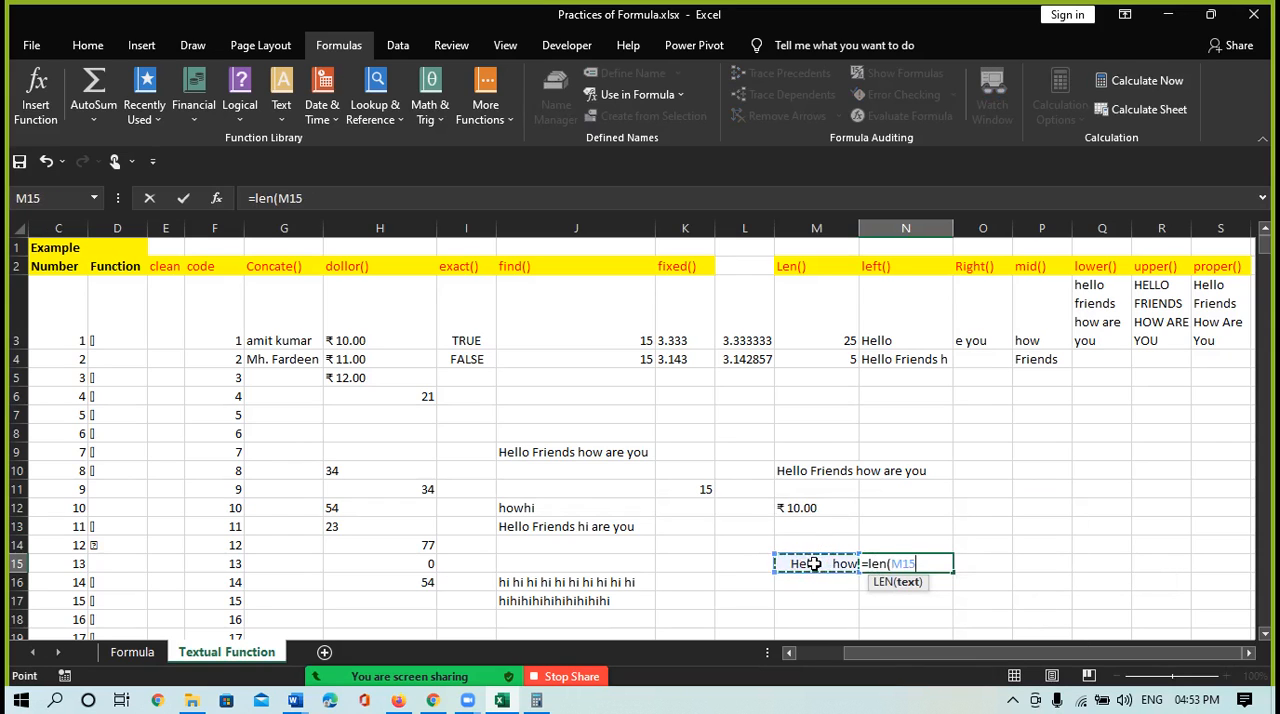
type(")")
key("Return")
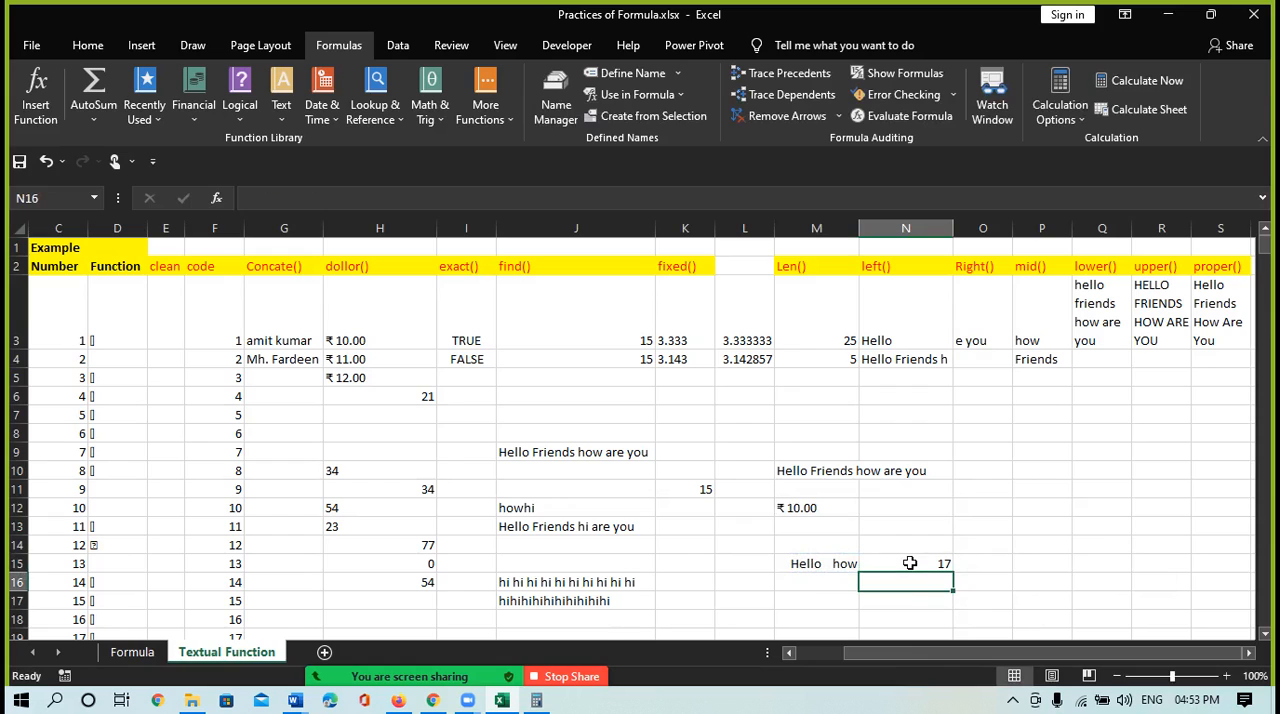
Enter =TRIM(M15) in cell M16 to remove the extra spaces from the text in M15
left_click(816, 586)
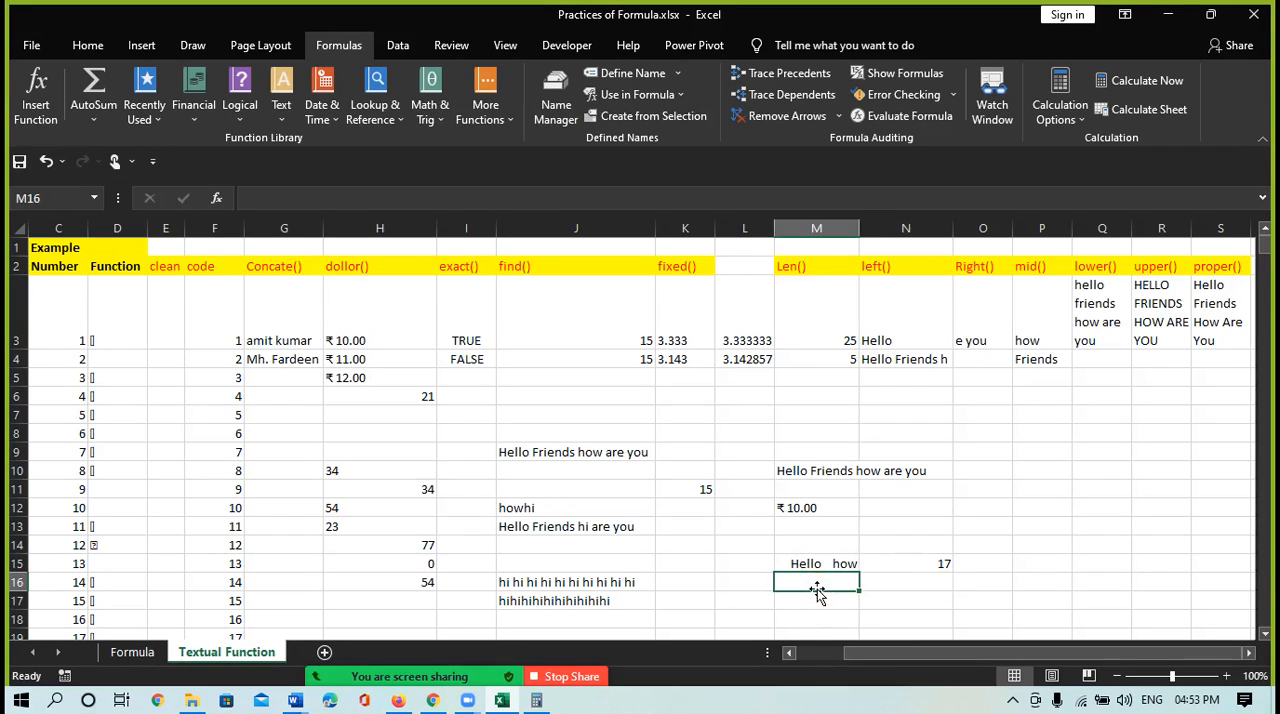
type("=trim")
key("Tab")
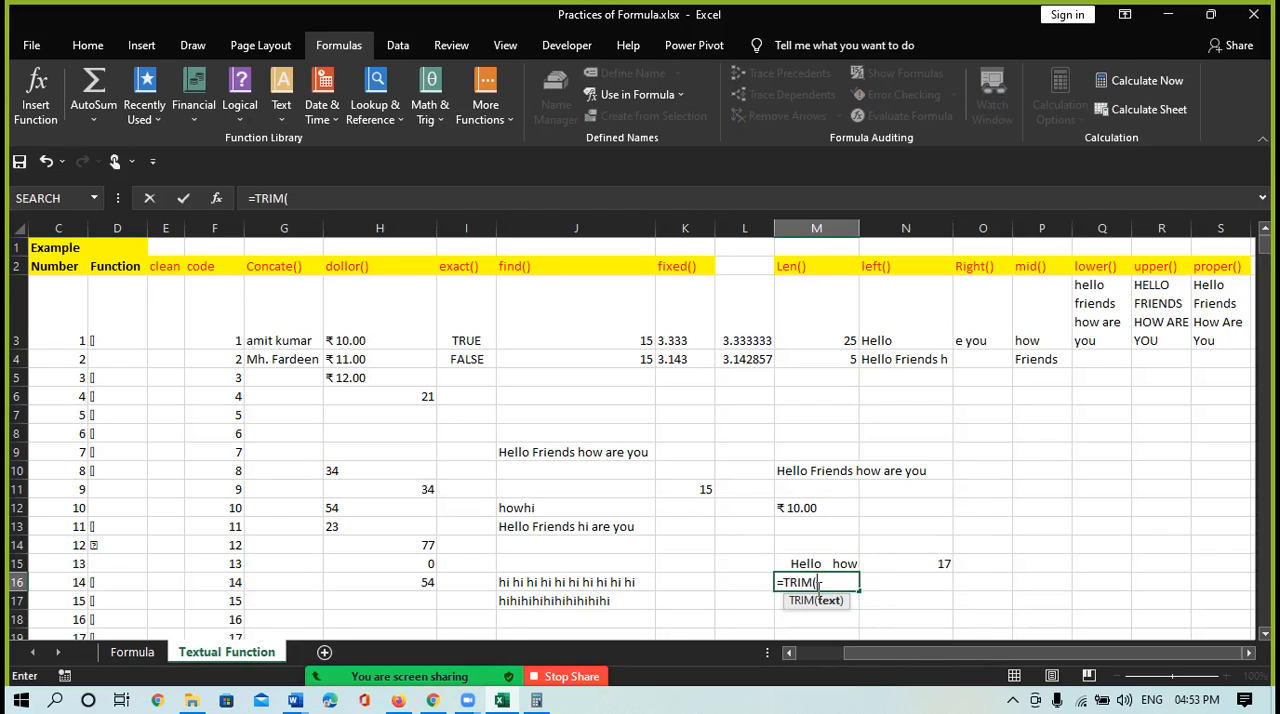
left_click(816, 564)
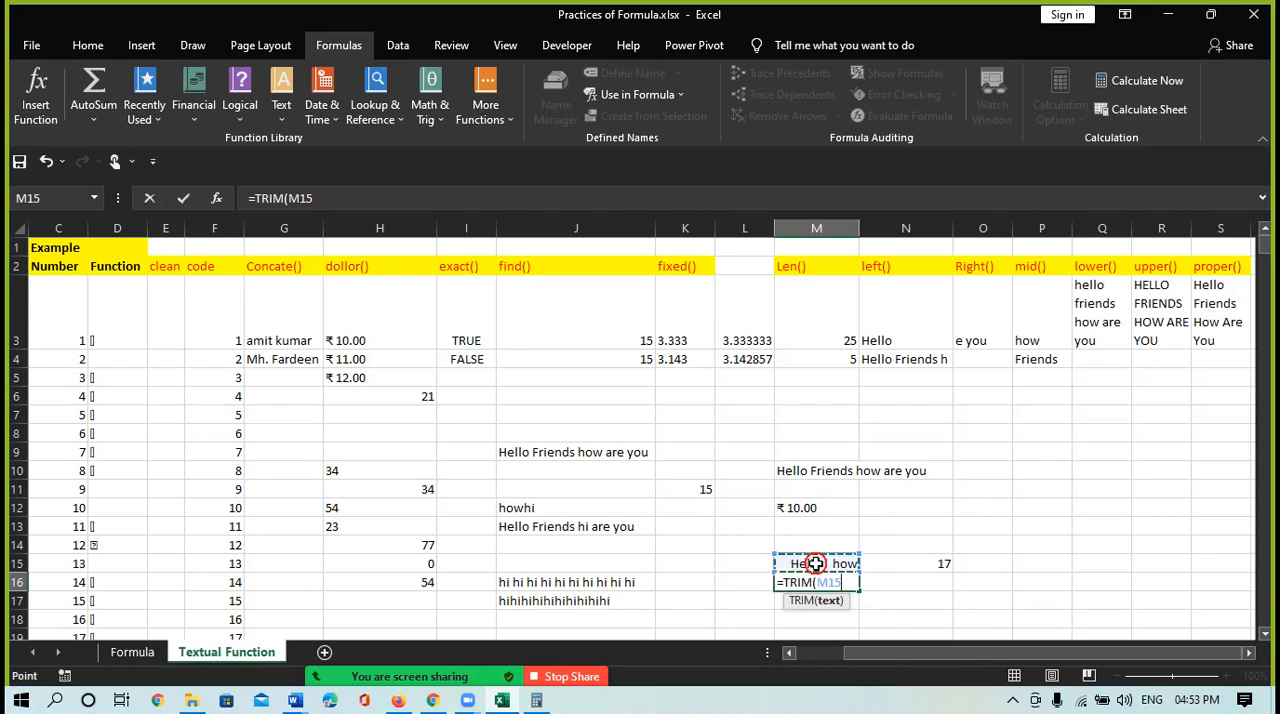
key("Return")
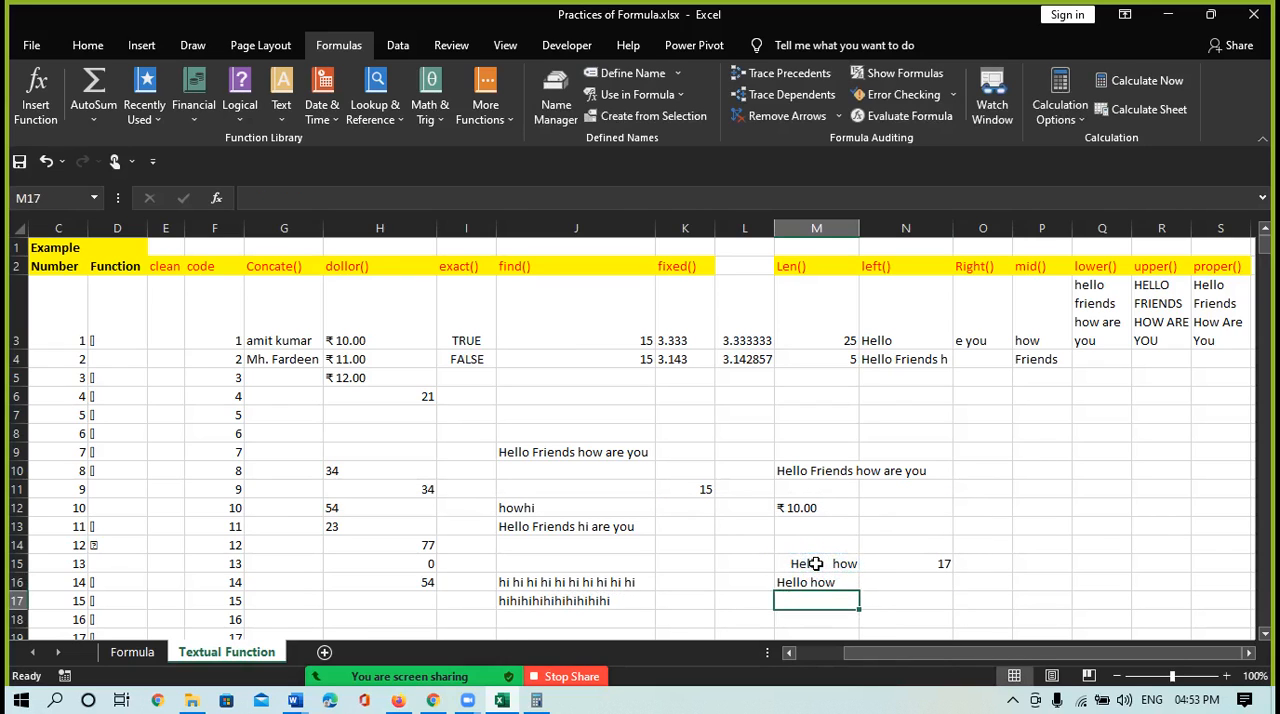
Enter =LEN(M16) in cell N16 to count the characters of the trimmed text
left_click(893, 581)
type("=")
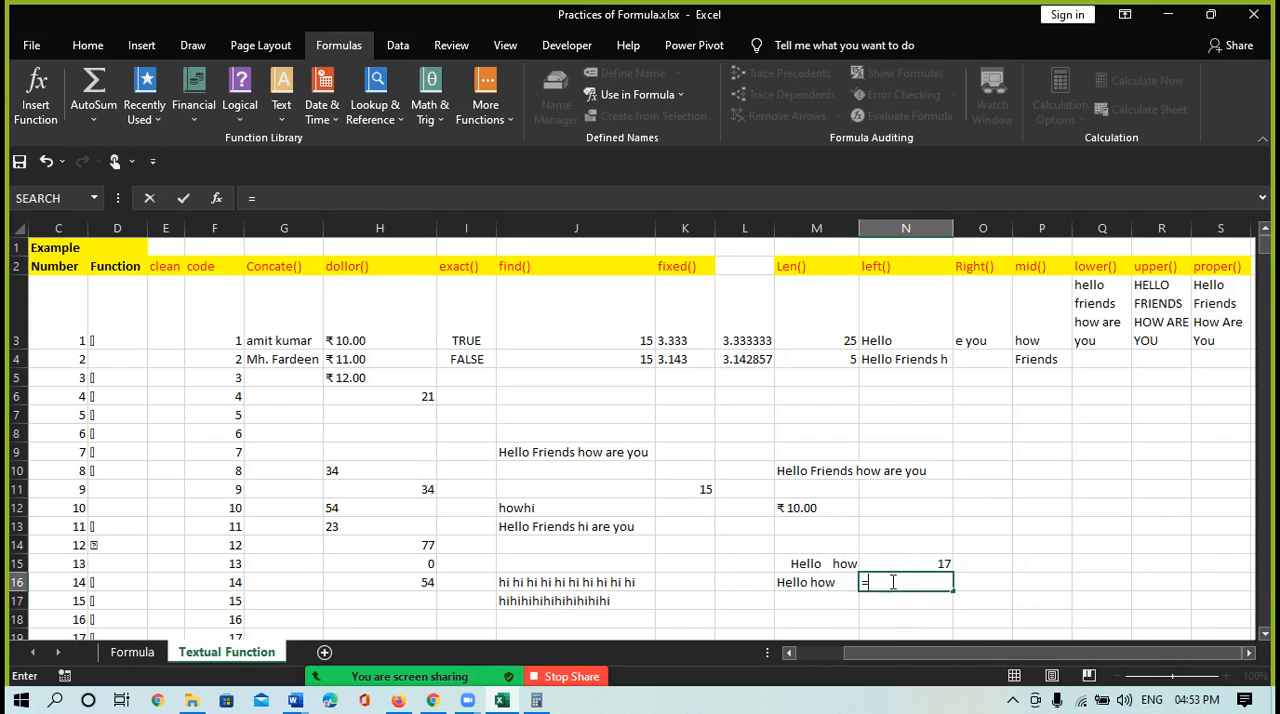
type("len")
key("Tab")
left_click(815, 583)
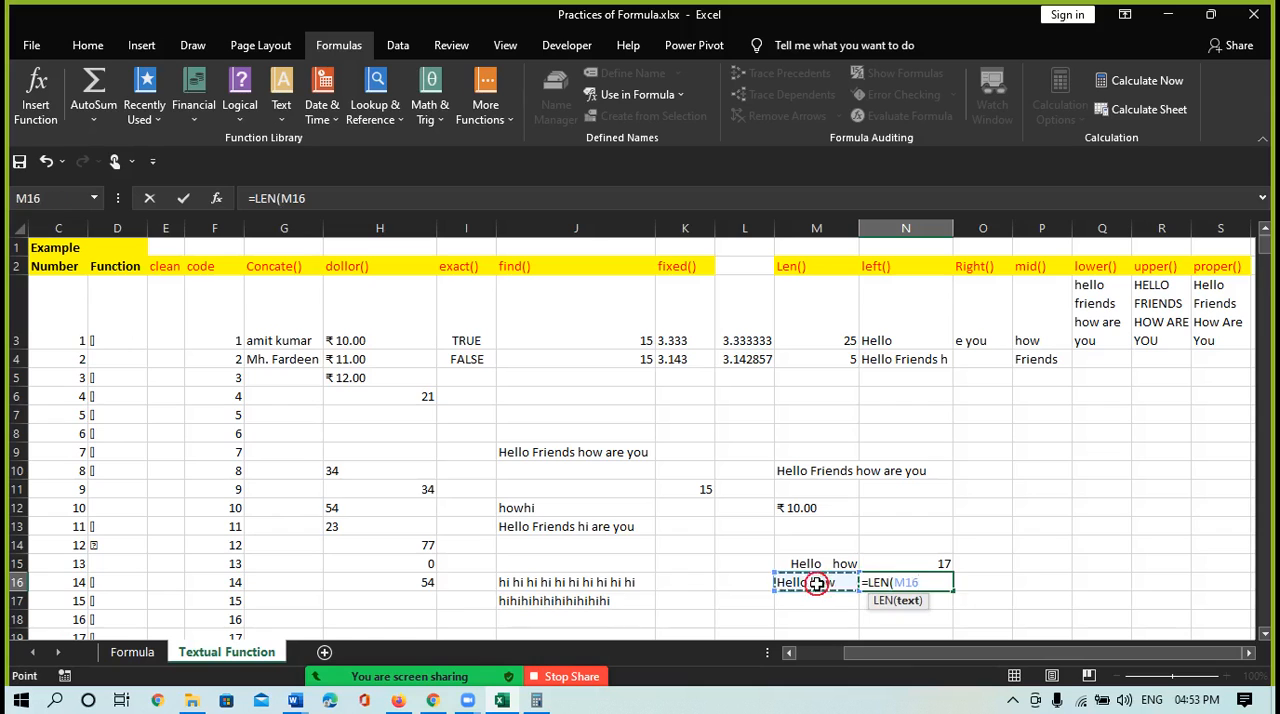
type(")")
key("Return")
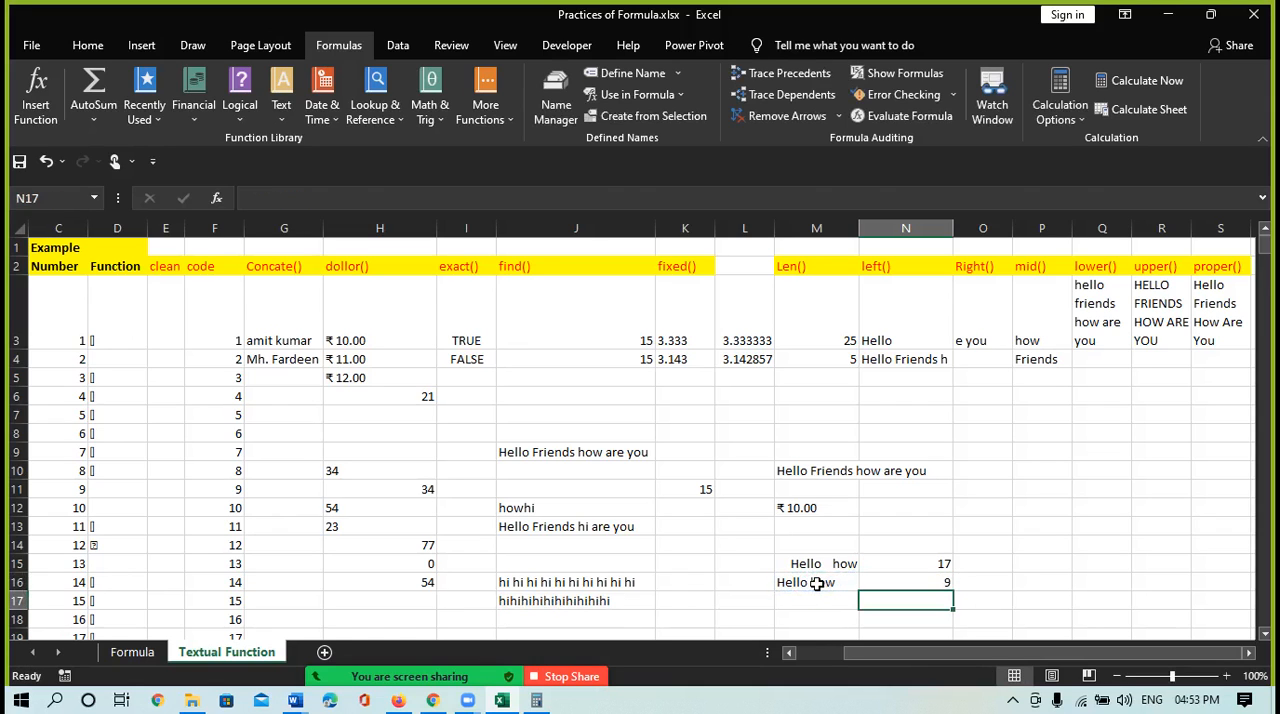
Review the TRIM and LEN formulas in cells M16 and N16 and the VALUE function's description in the text function list
left_click(920, 586)
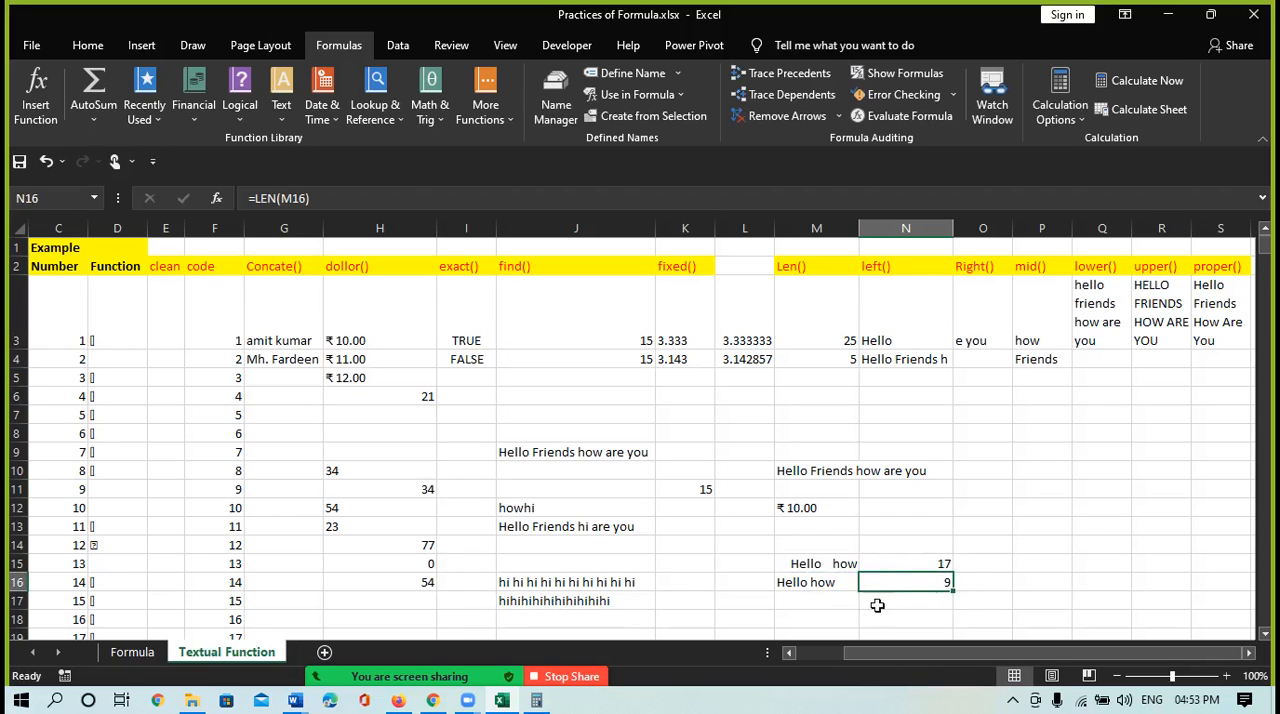
left_click(810, 584)
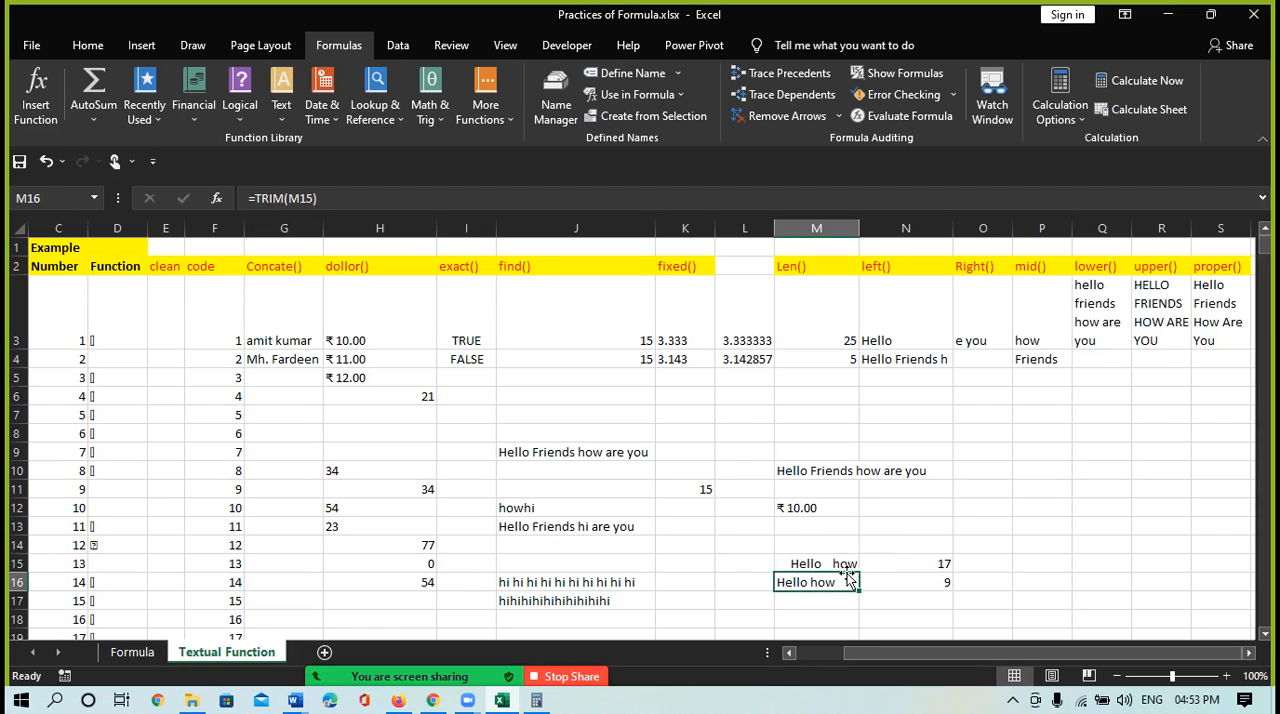
left_click(894, 590)
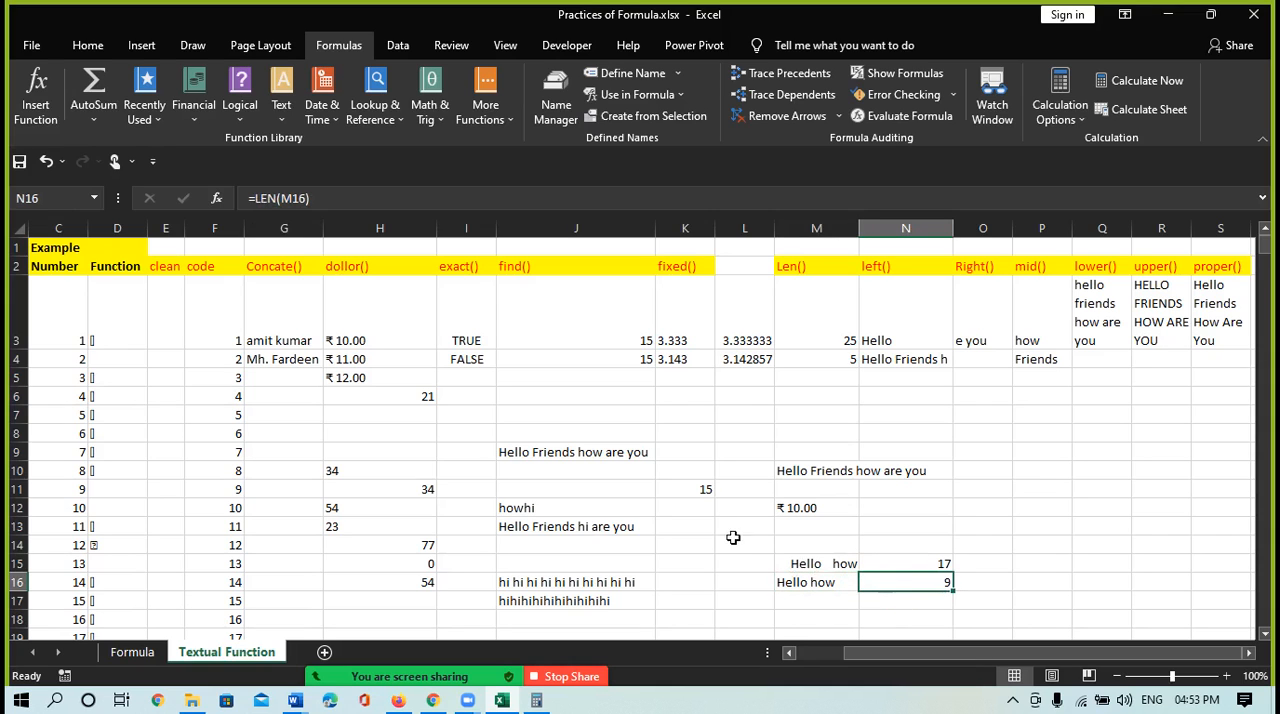
left_click(281, 108)
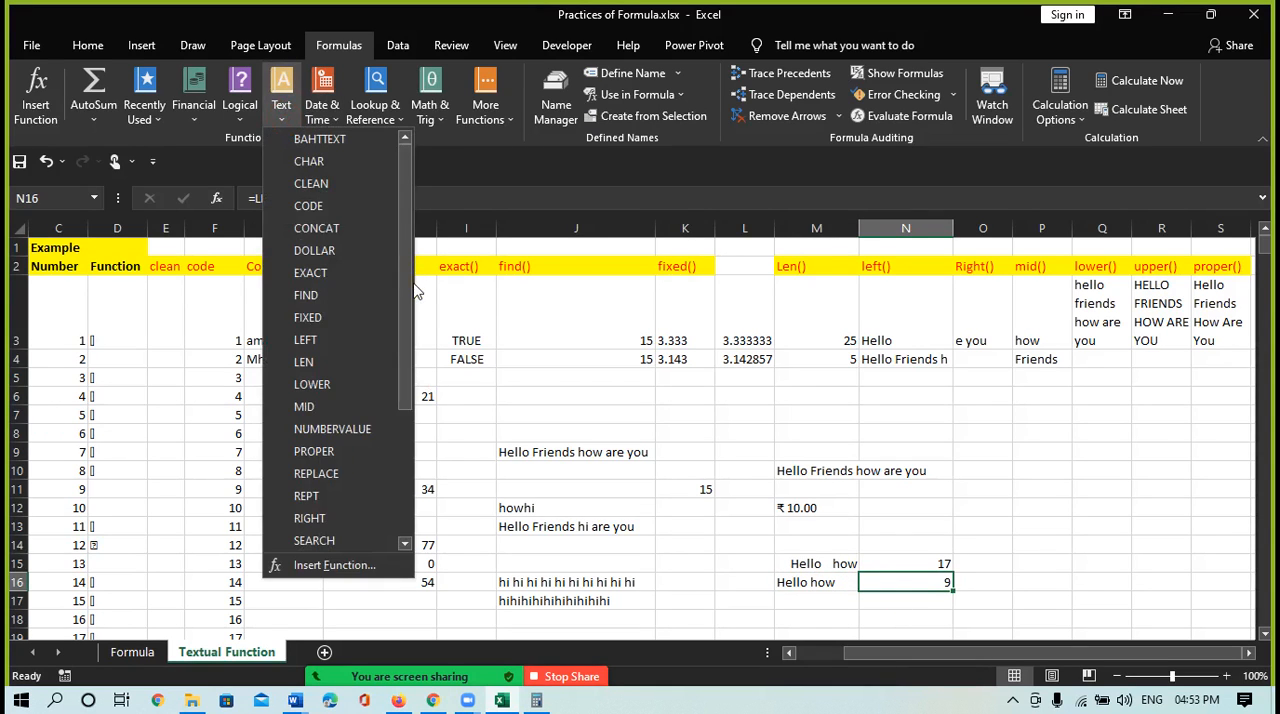
scroll(420, 360, "down", 2)
scroll(420, 360, "down", 2)
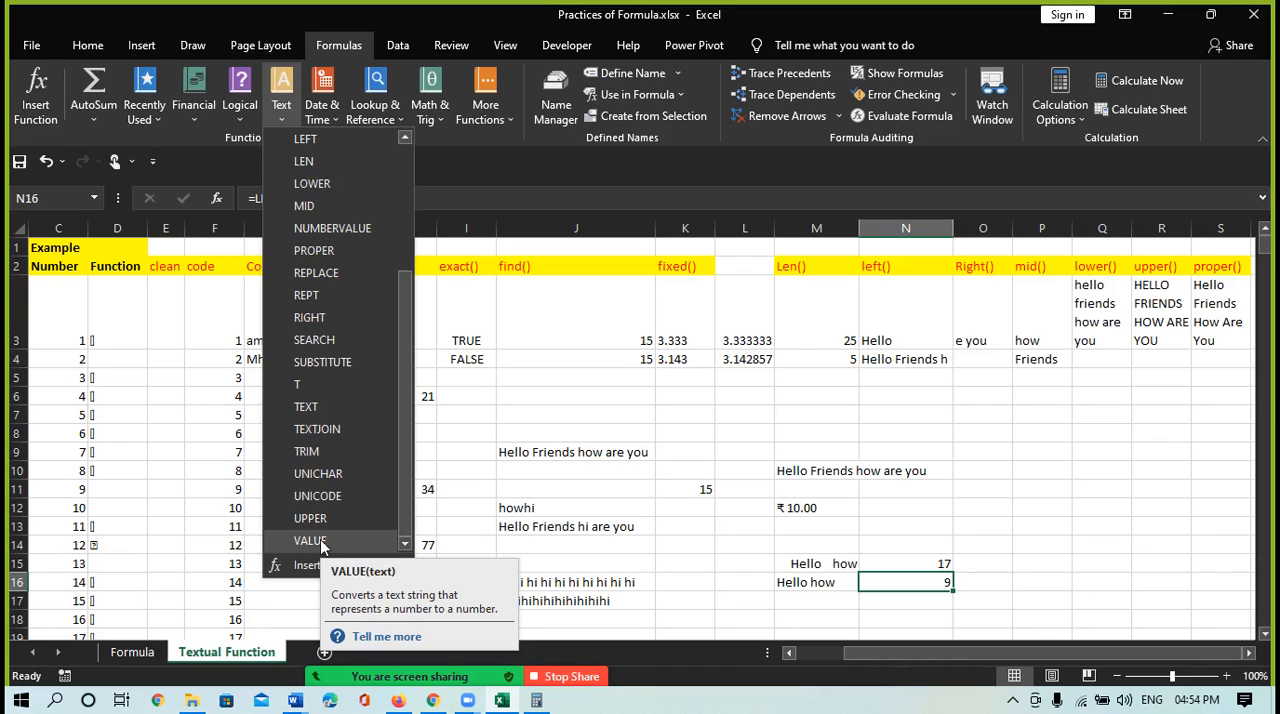
left_click(605, 528)
left_click(352, 617)
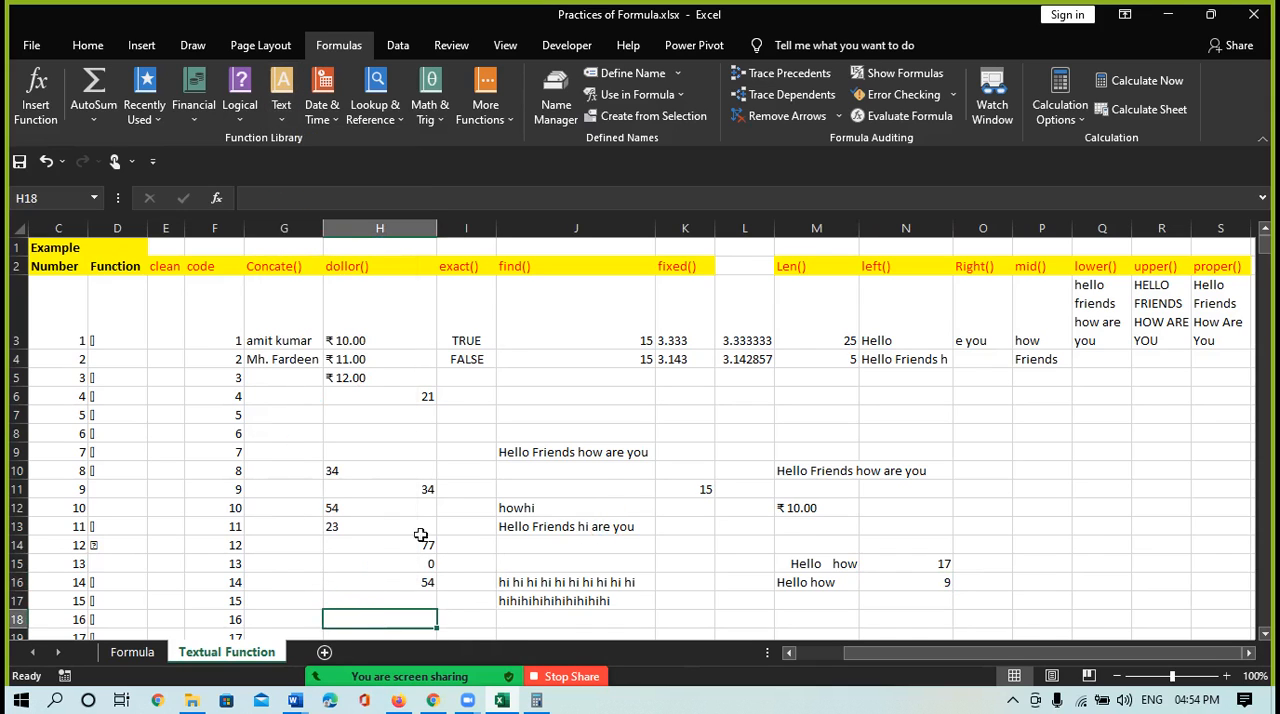
left_click(696, 485)
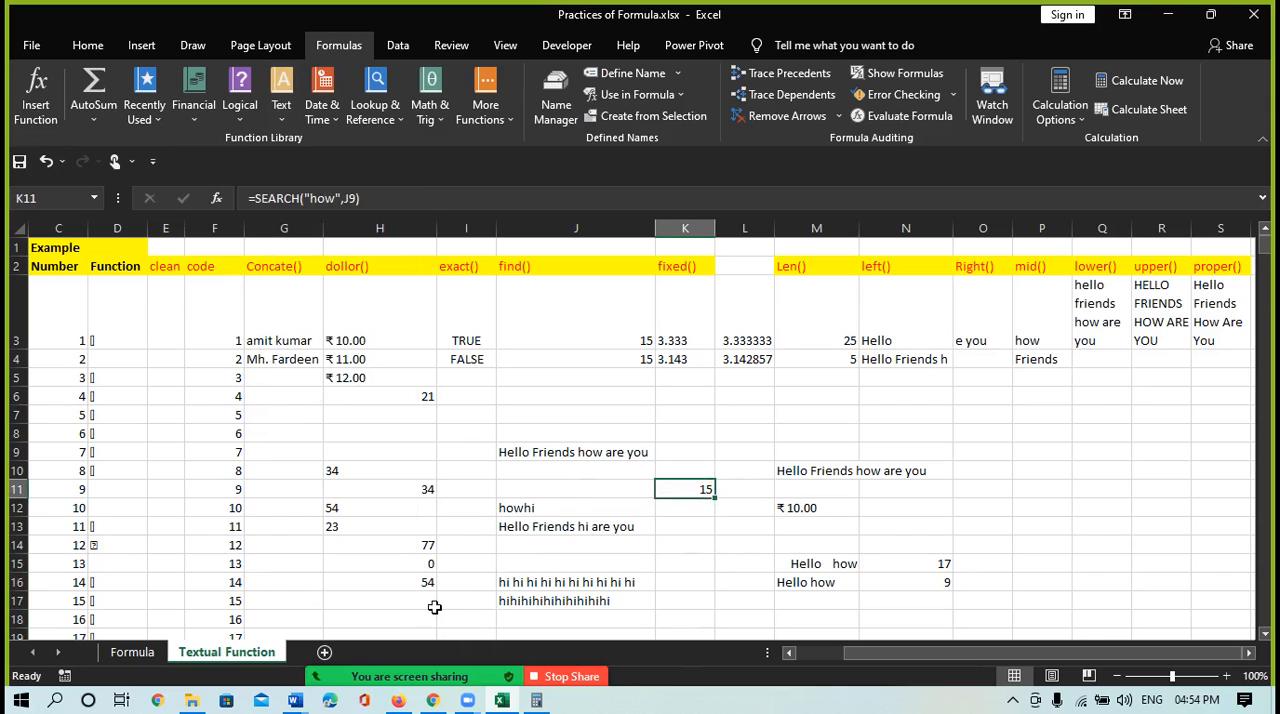
Enter =VALUE(H12) in cell H17 to convert the text-stored number in H12 to a number
left_click(383, 602)
type("=")
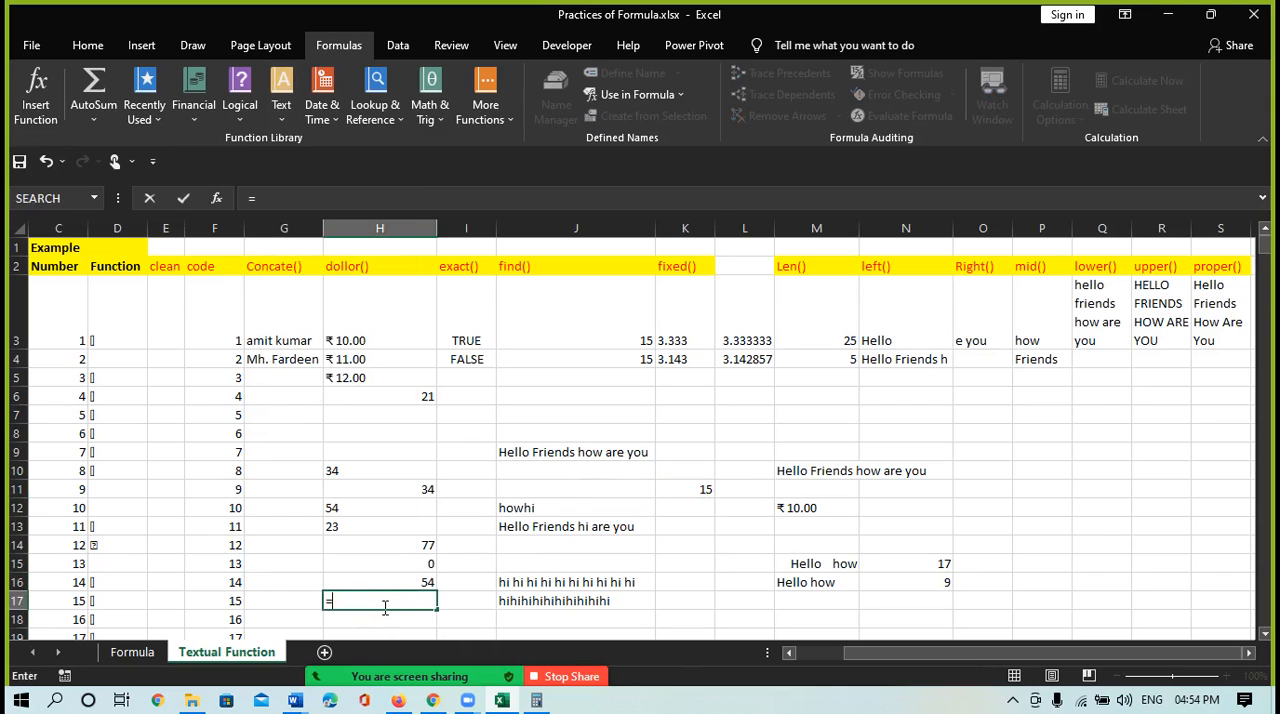
type("val")
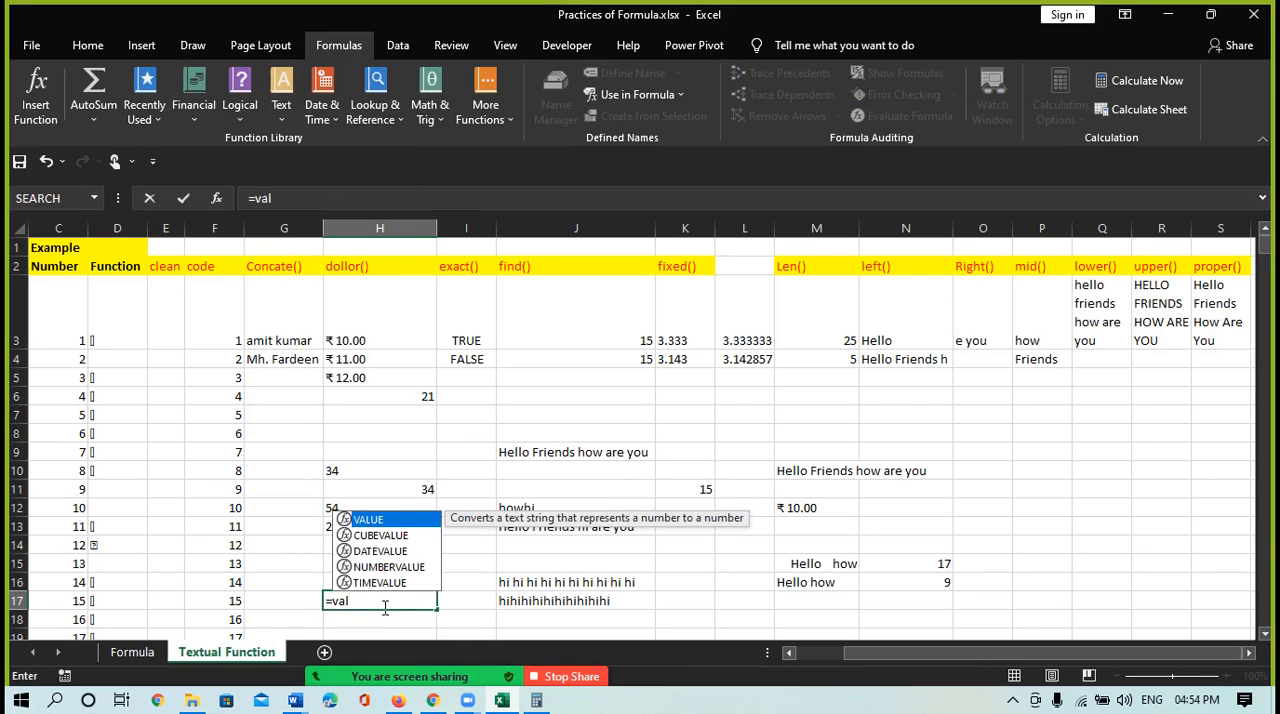
key("Tab")
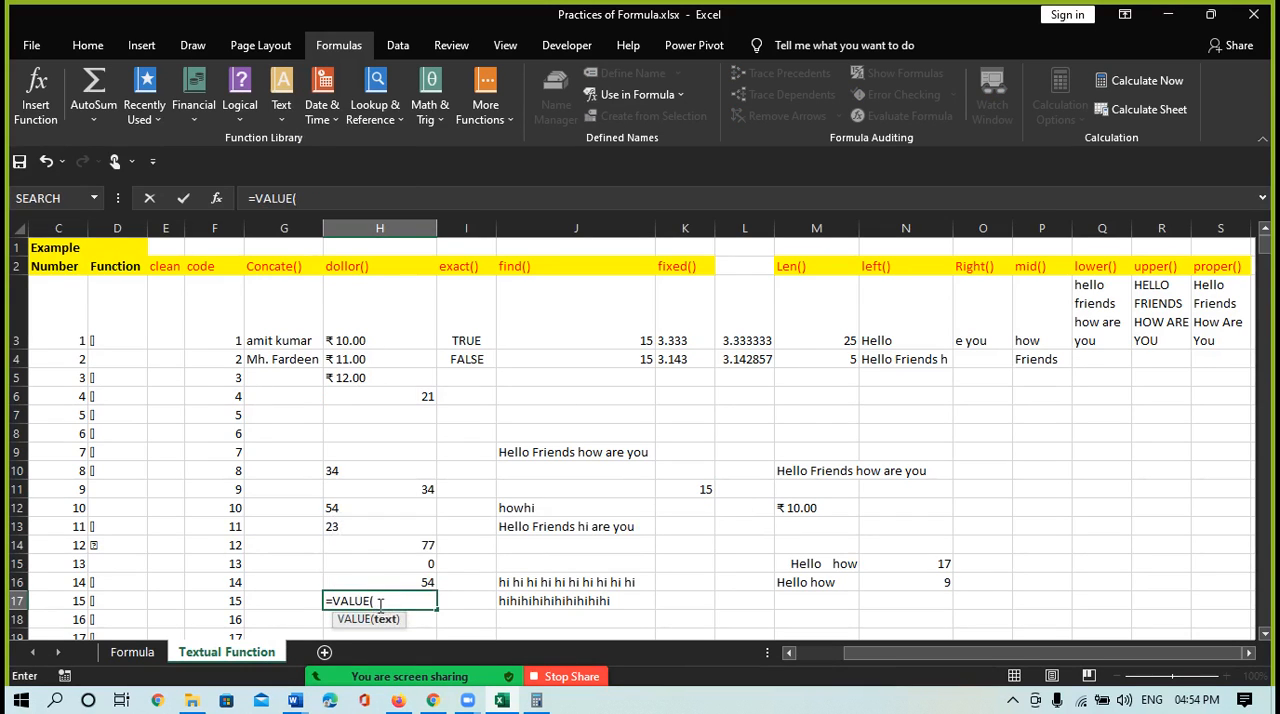
left_click(329, 509)
type(")")
key("Return")
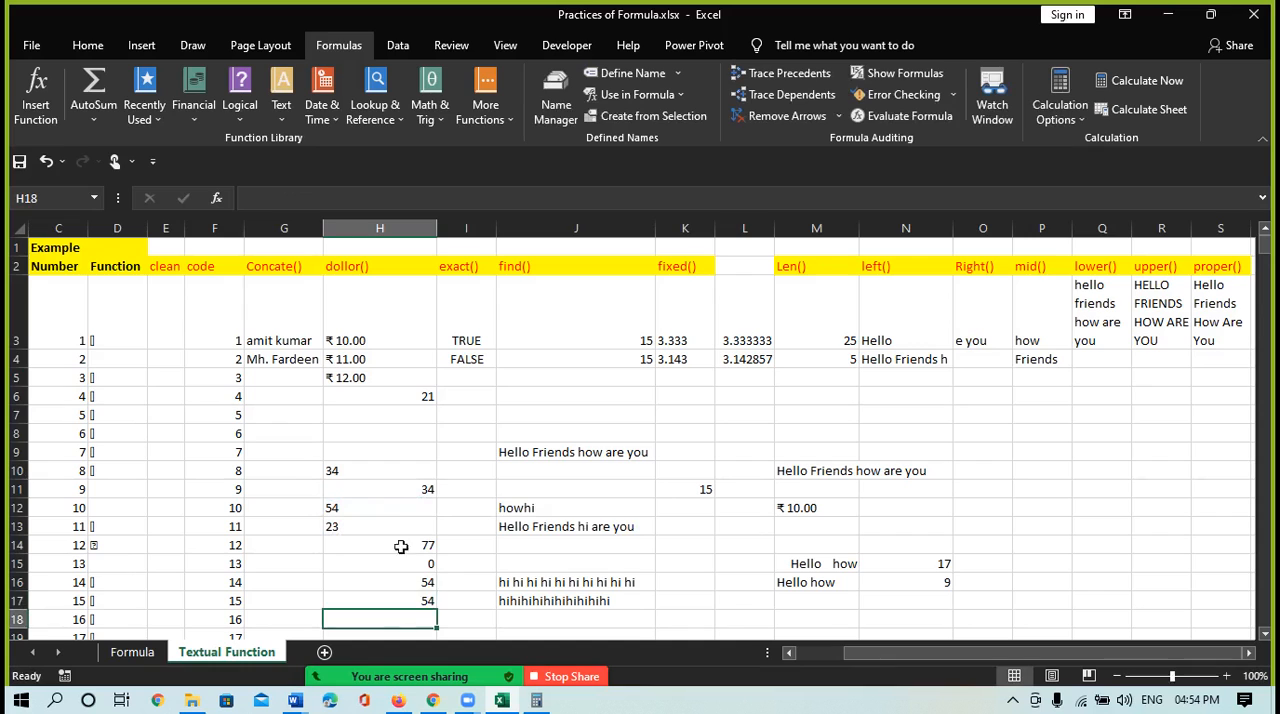
left_click(408, 604)
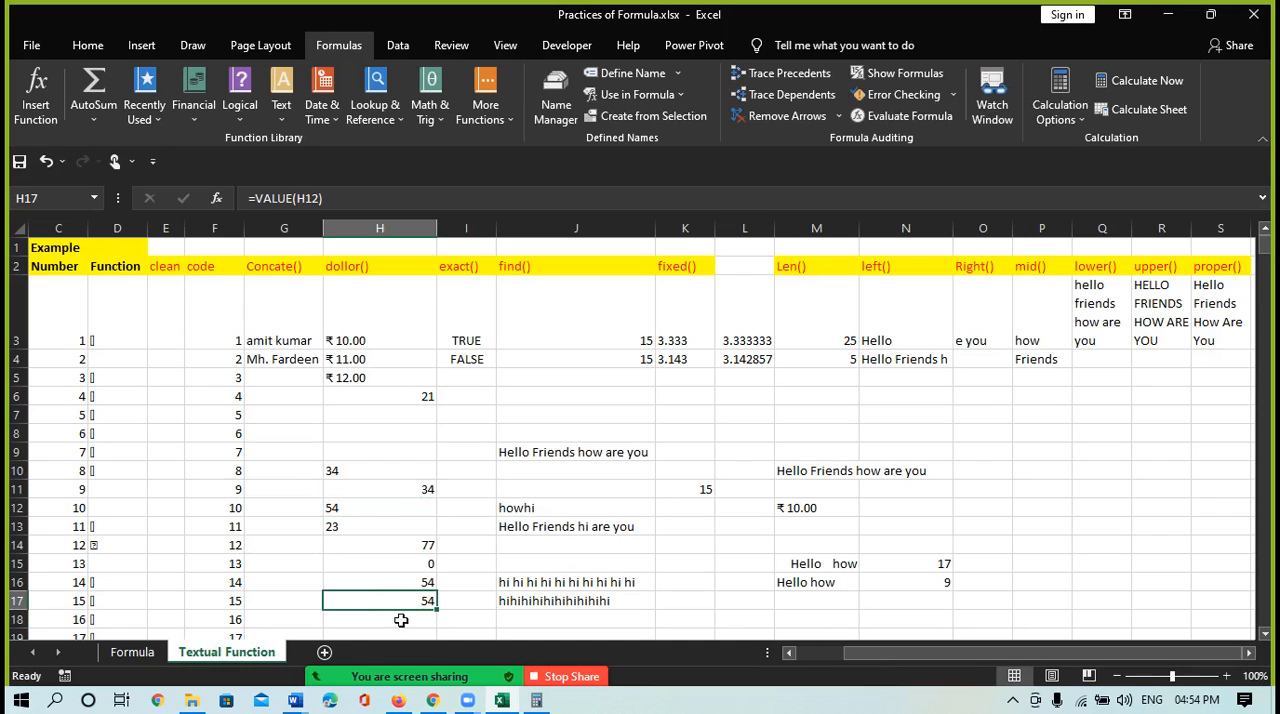
left_click(400, 618)
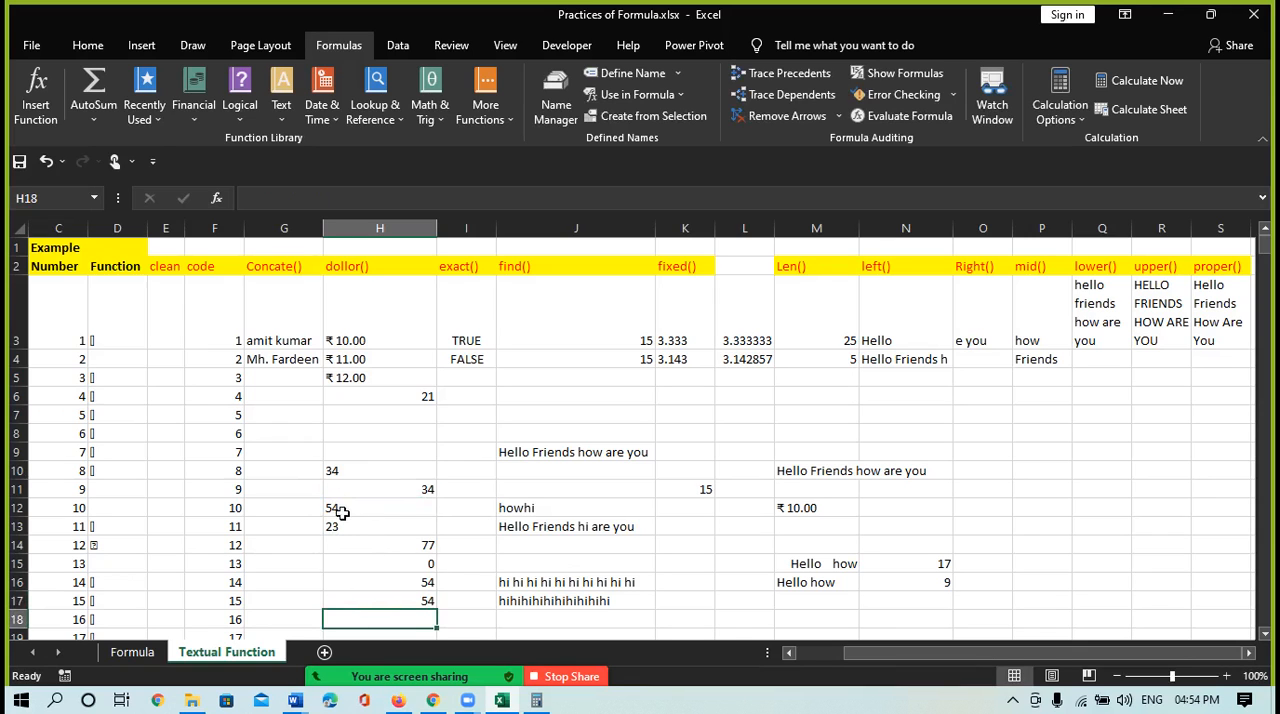
Enter =VALUE(J9) in cell K9 to test the VALUE function on the sentence in J9
left_click(686, 451)
type("=bsl")
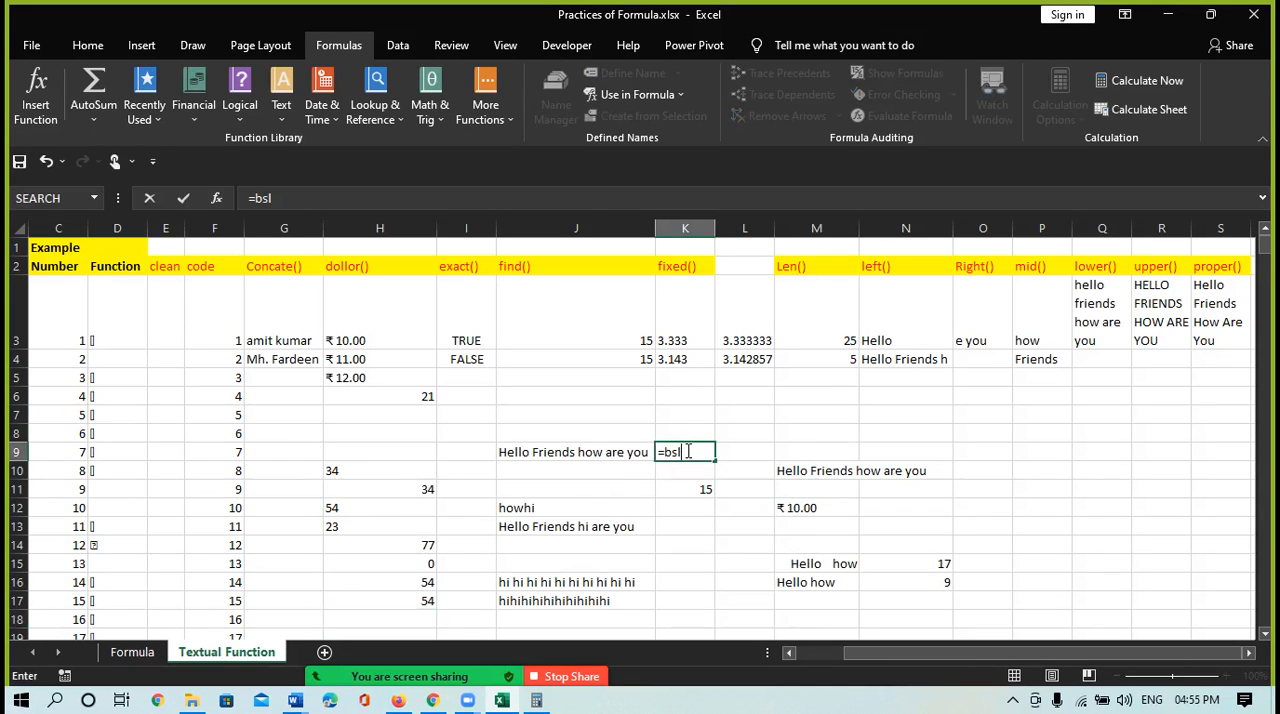
key("BackSpace")
key("BackSpace")
key("BackSpace")
type("valy")
key("BackSpace")
key("BackSpace")
type("l")
key("Tab")
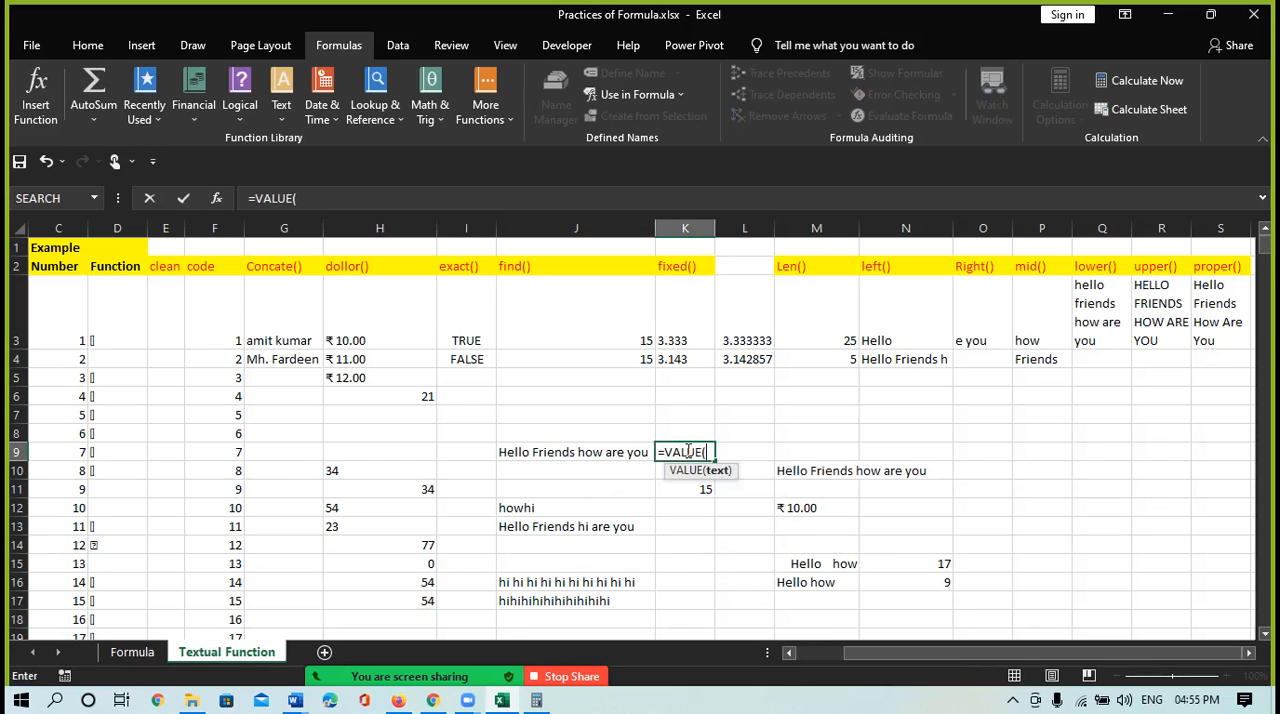
left_click(625, 451)
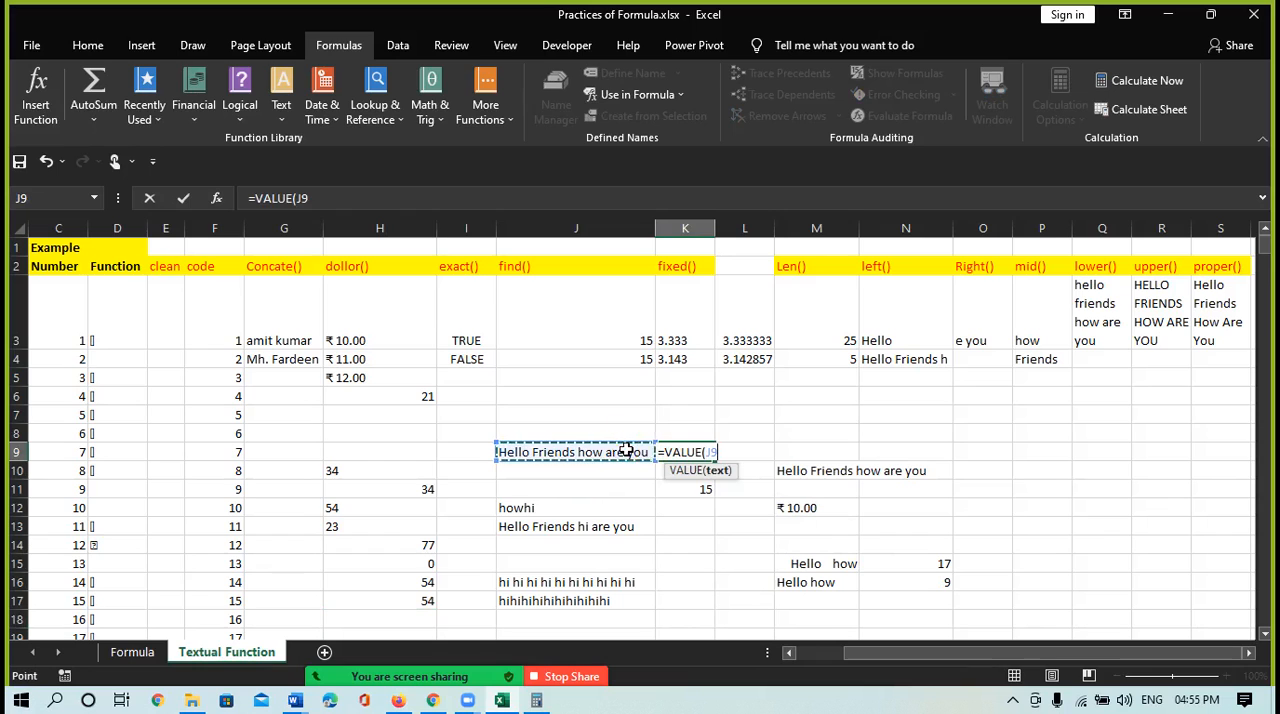
type(")")
key("Return")
left_click(692, 450)
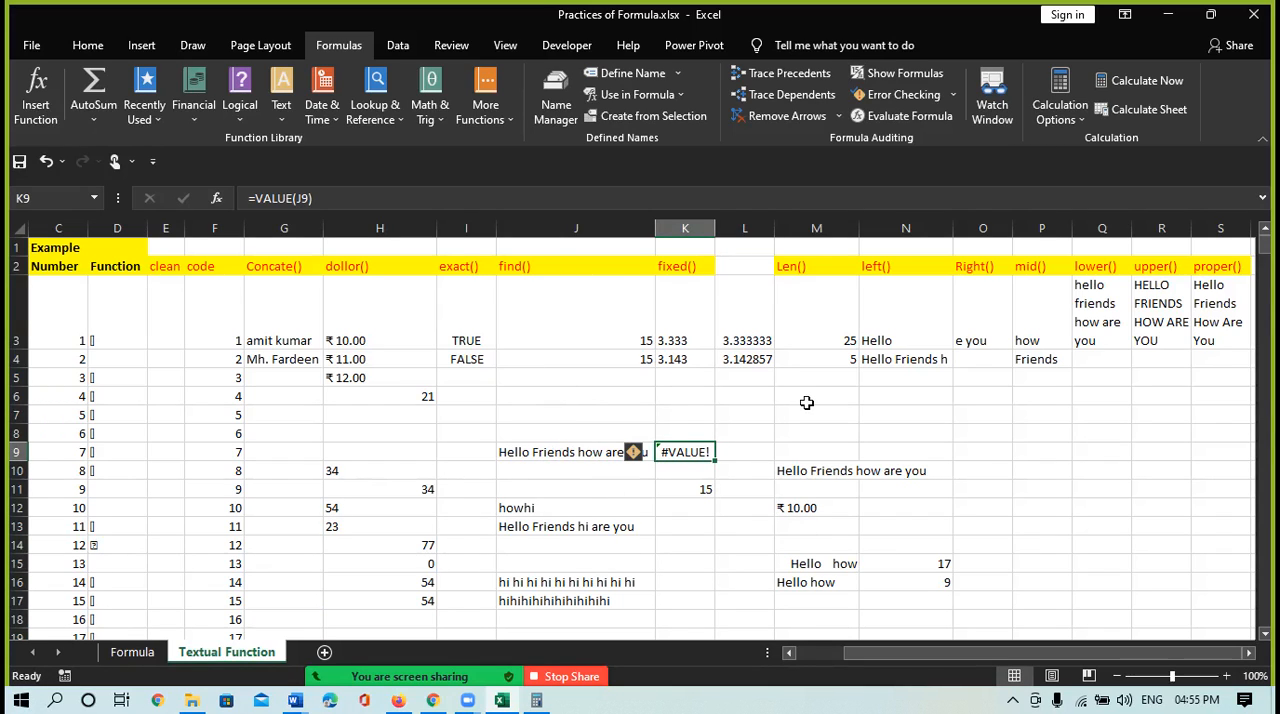
Look through the full list of text functions, from BAHTTEXT to VALUE, to recap the ones covered
left_click(279, 122)
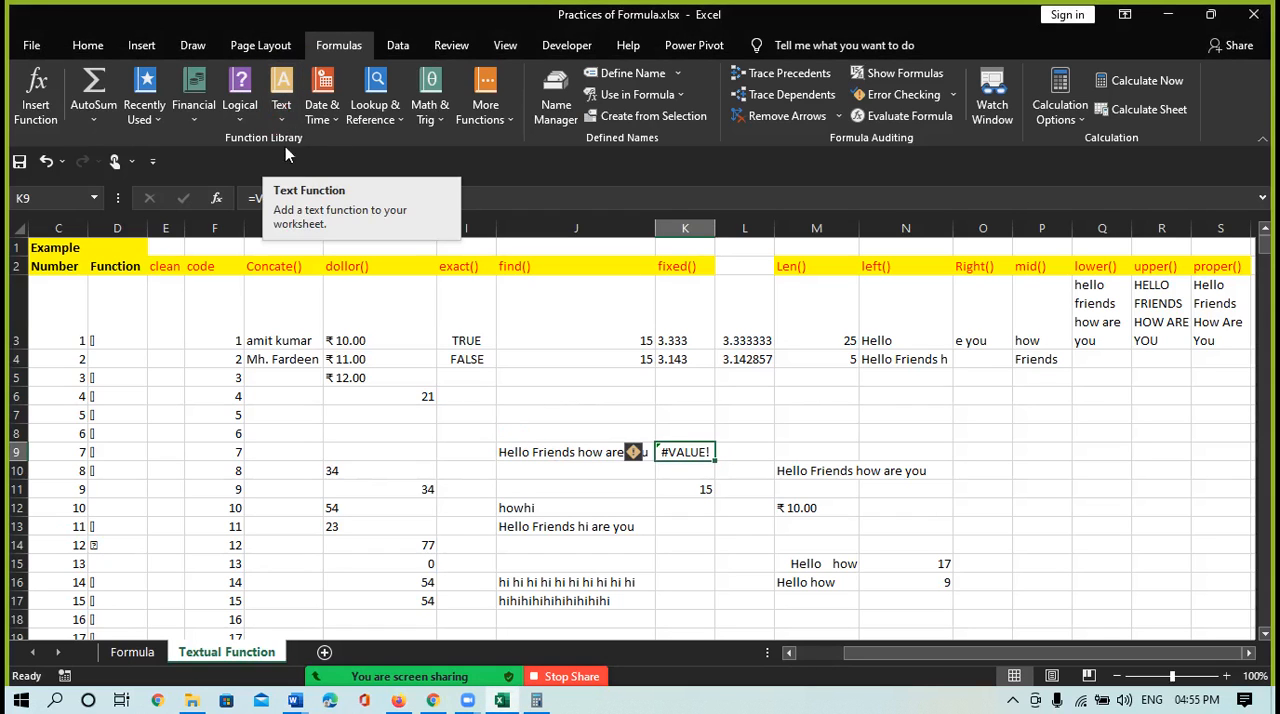
left_click(275, 126)
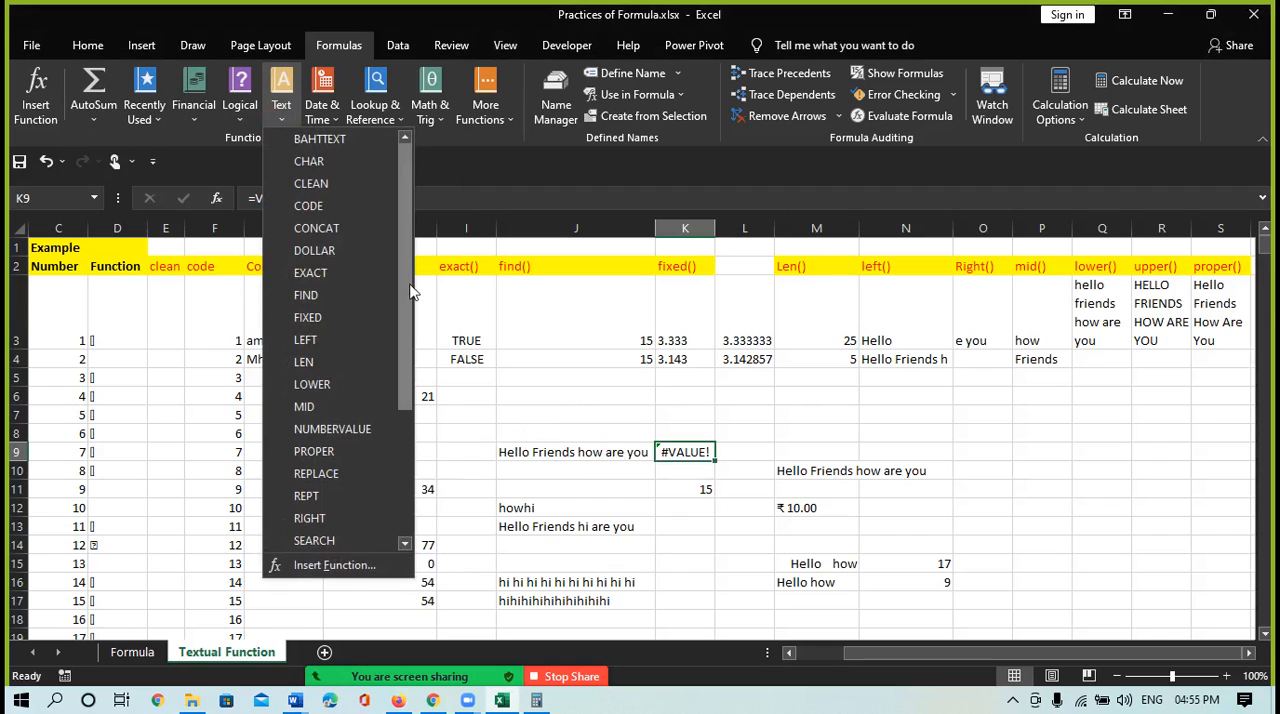
left_click_drag(410, 305, 423, 497)
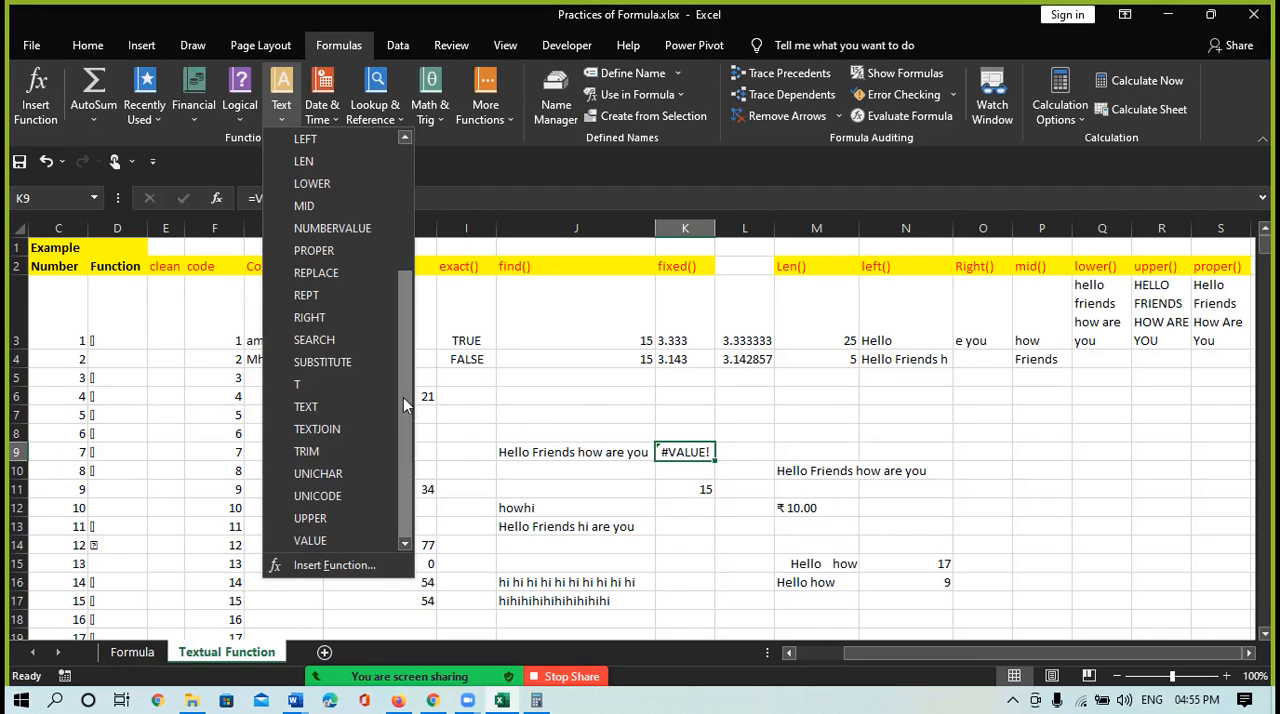
left_click_drag(403, 397, 400, 341)
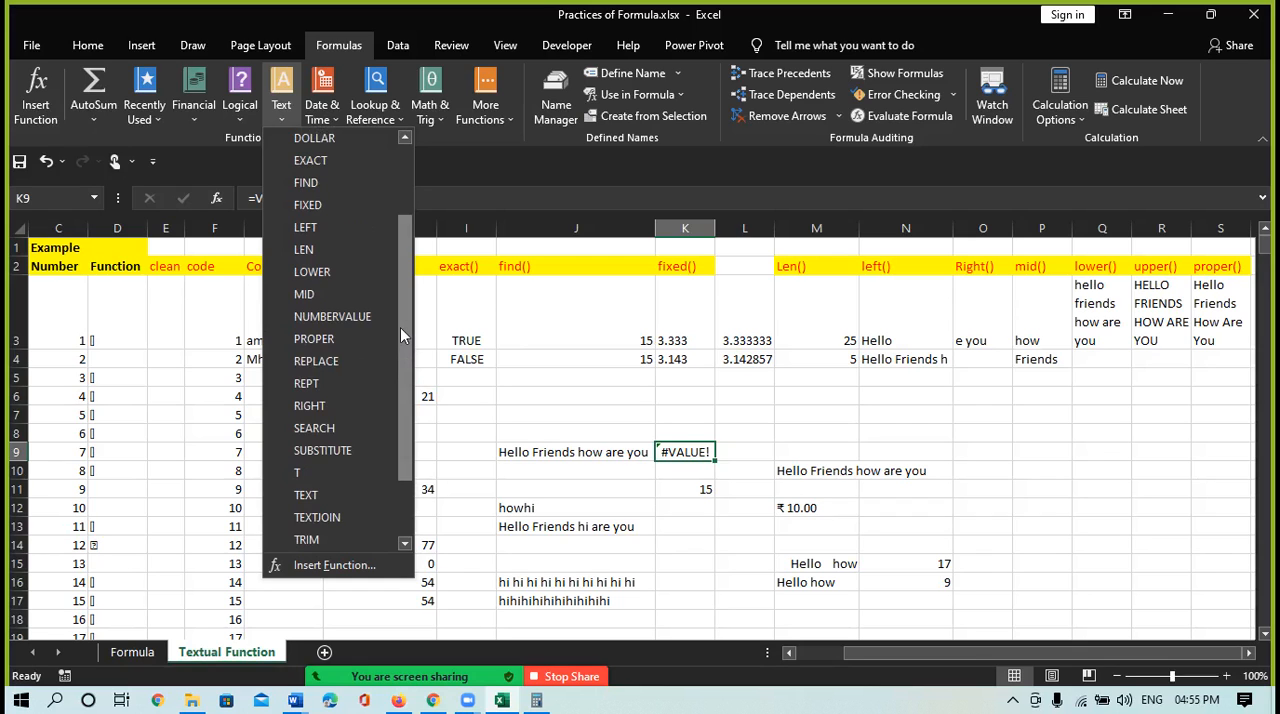
left_click_drag(404, 324, 404, 294)
left_click_drag(410, 295, 435, 523)
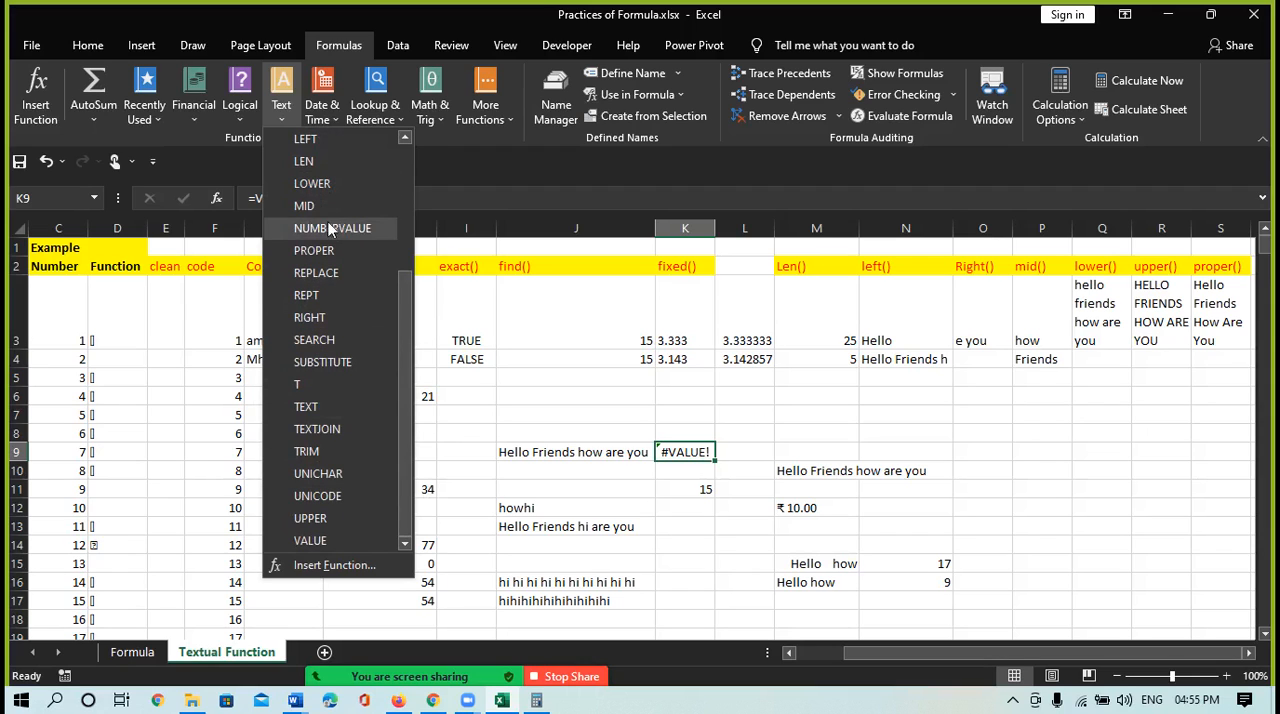
left_click(405, 175)
left_click_drag(405, 175, 420, 260)
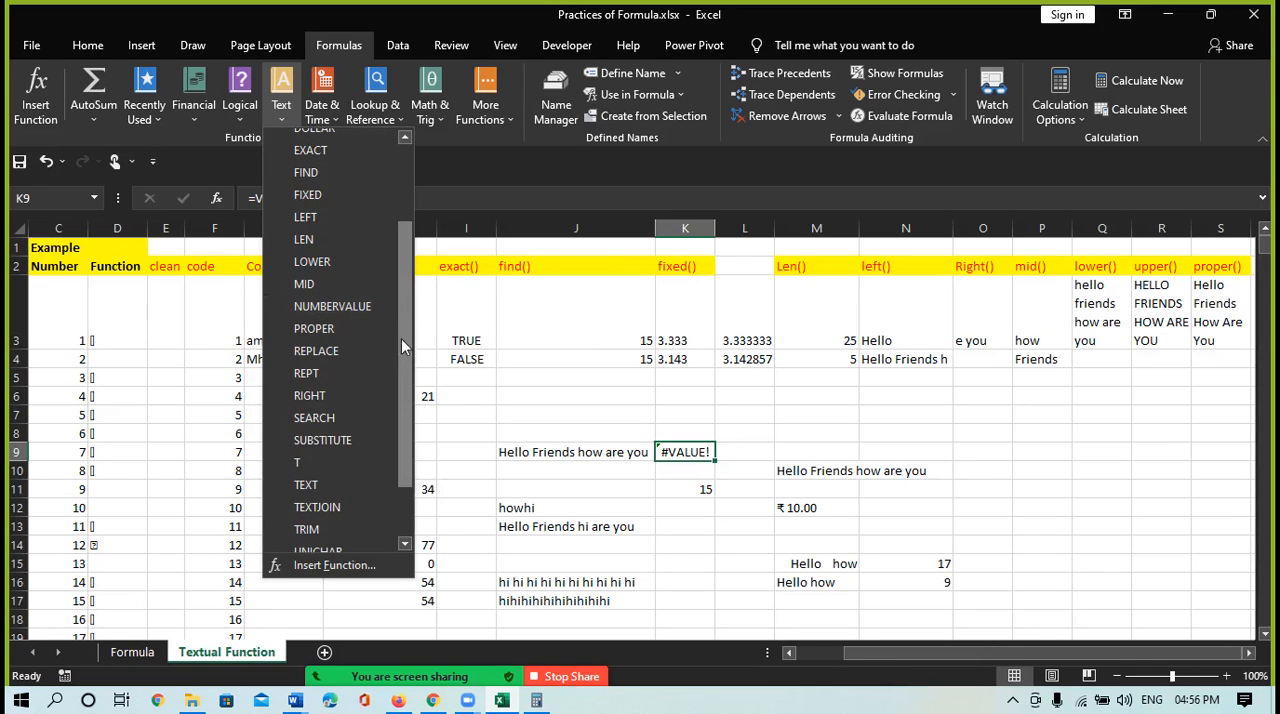
scroll(402, 341, "down", 2)
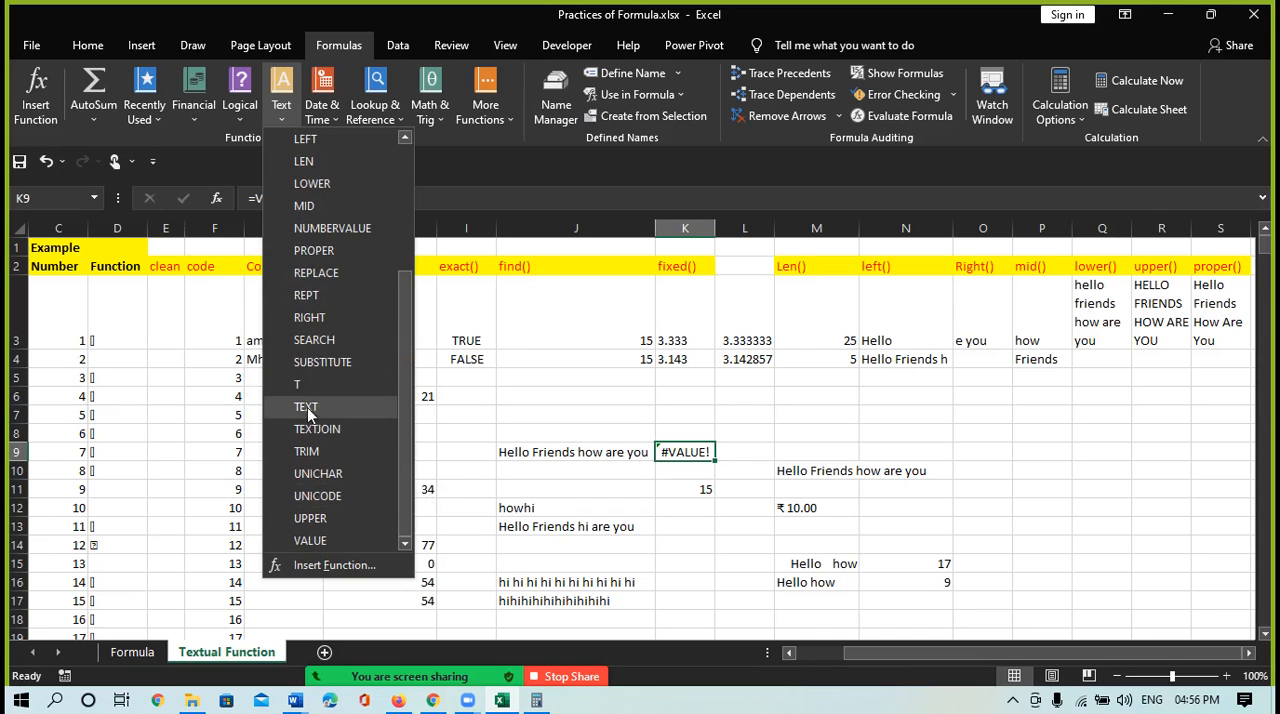